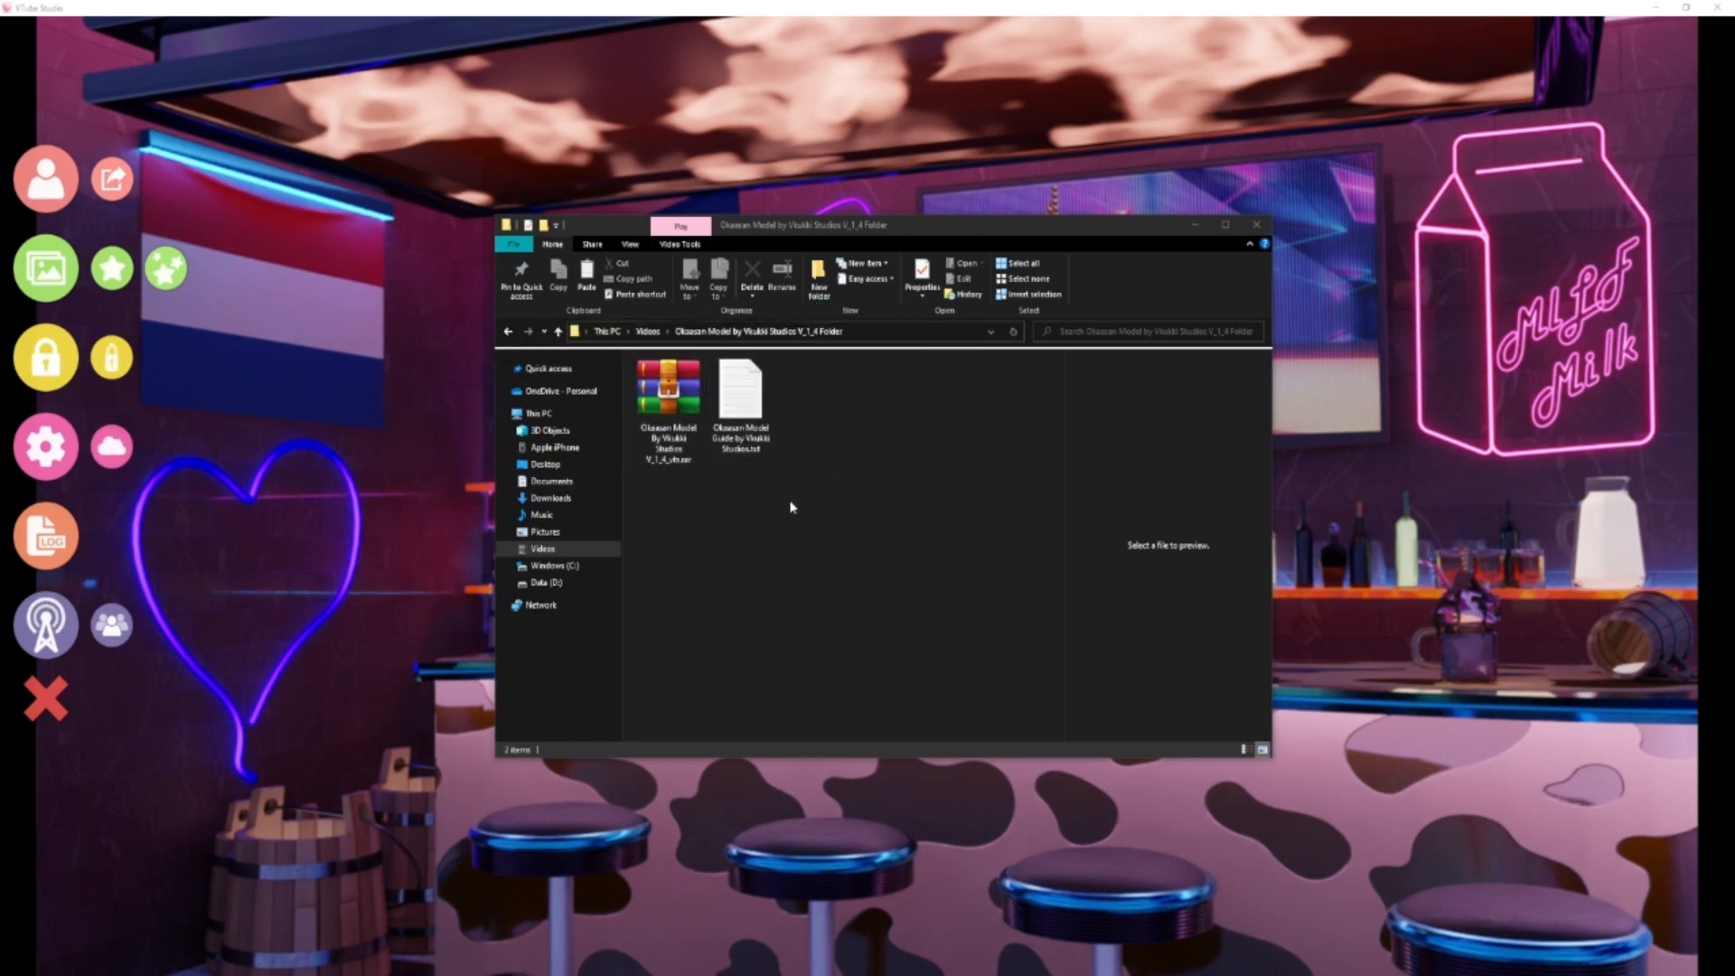
- Extract the Okaasan Model By Vkukki Studios V_1_4_vts archive into its current folder and check the files in the extracted folder
right_click(654, 390)
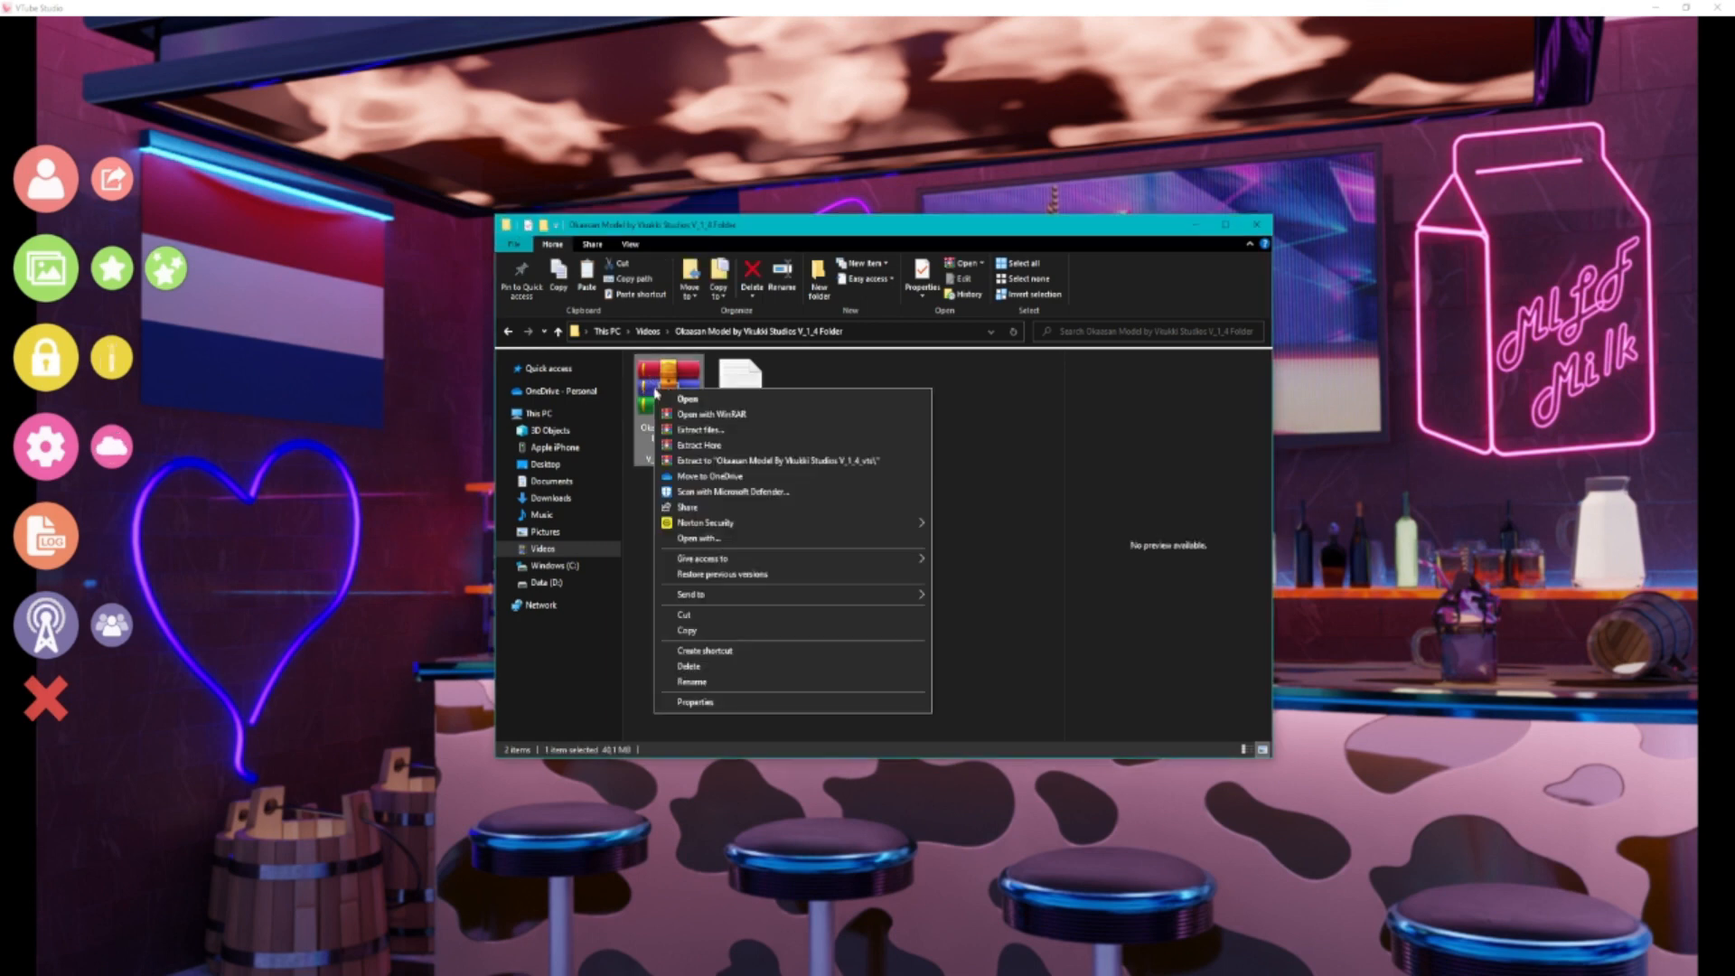
click(712, 445)
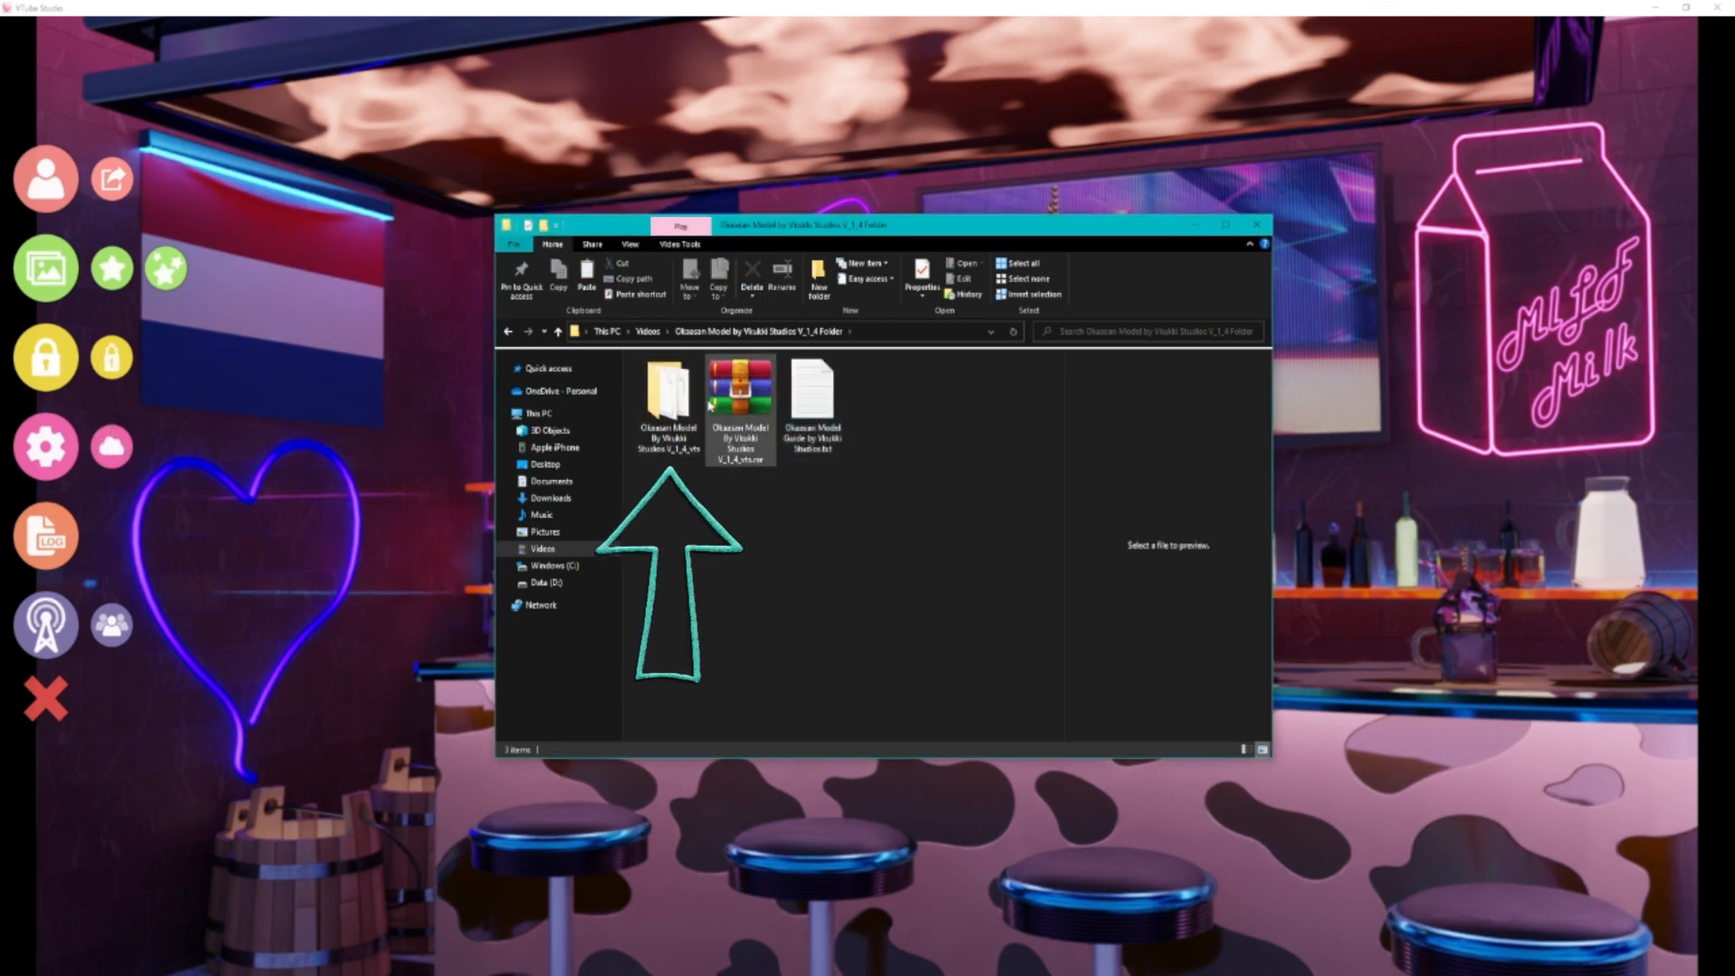
click(671, 404)
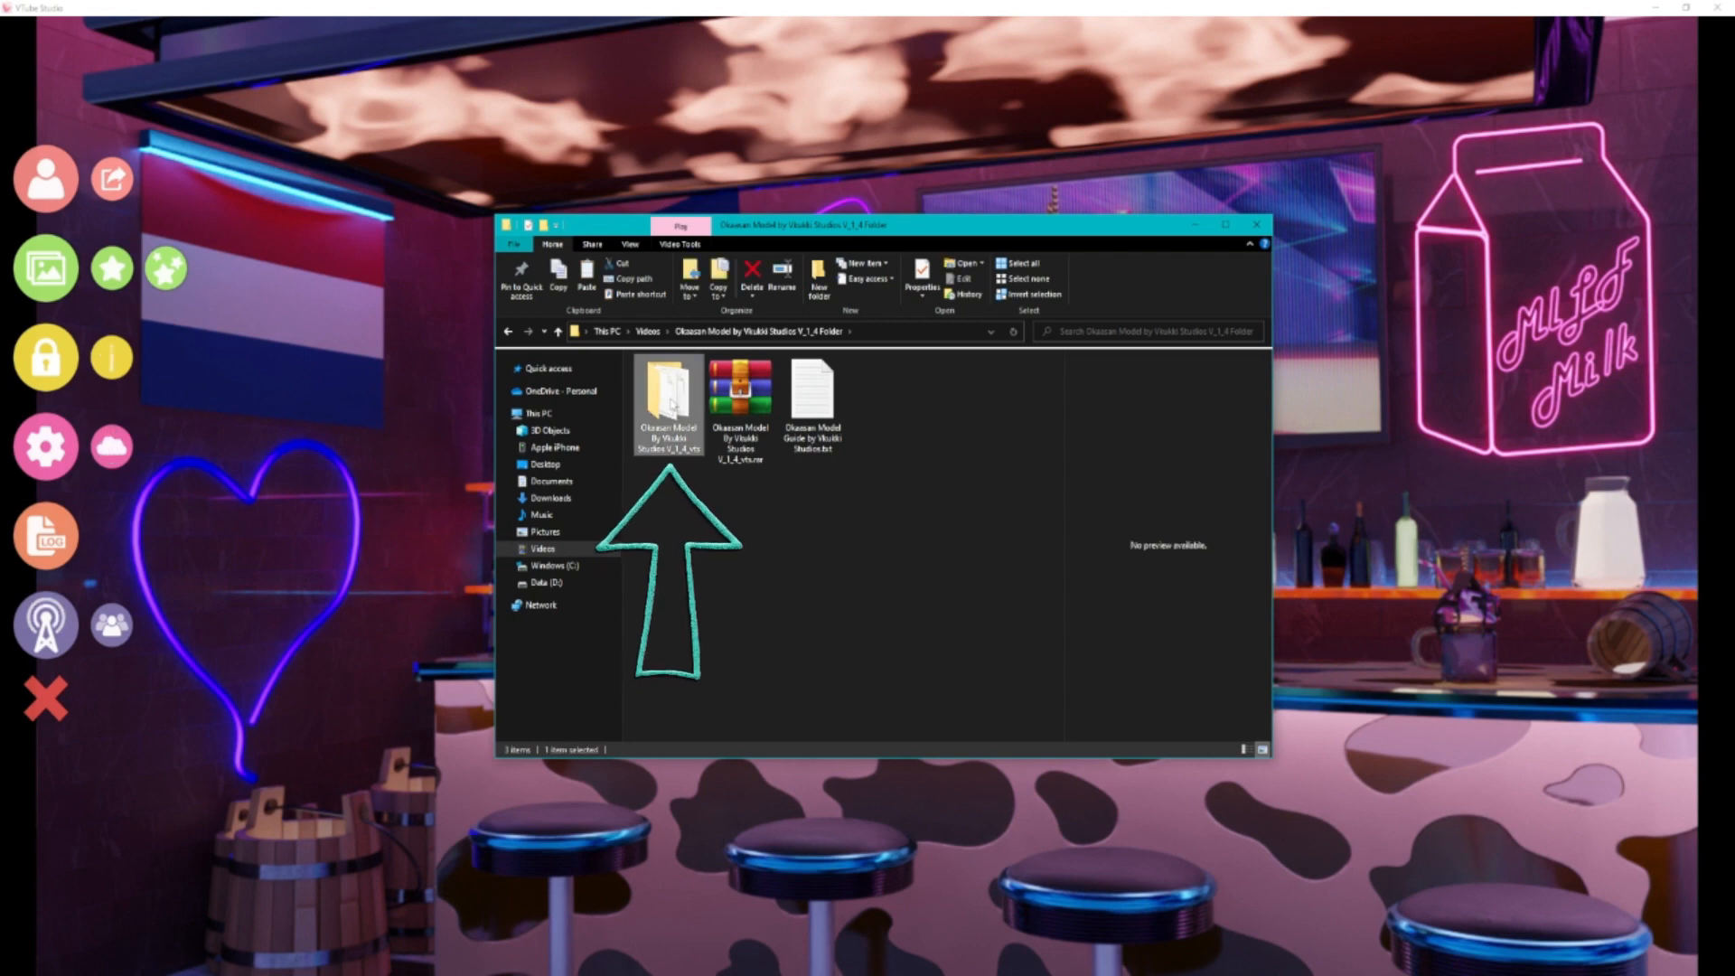
double_click(671, 404)
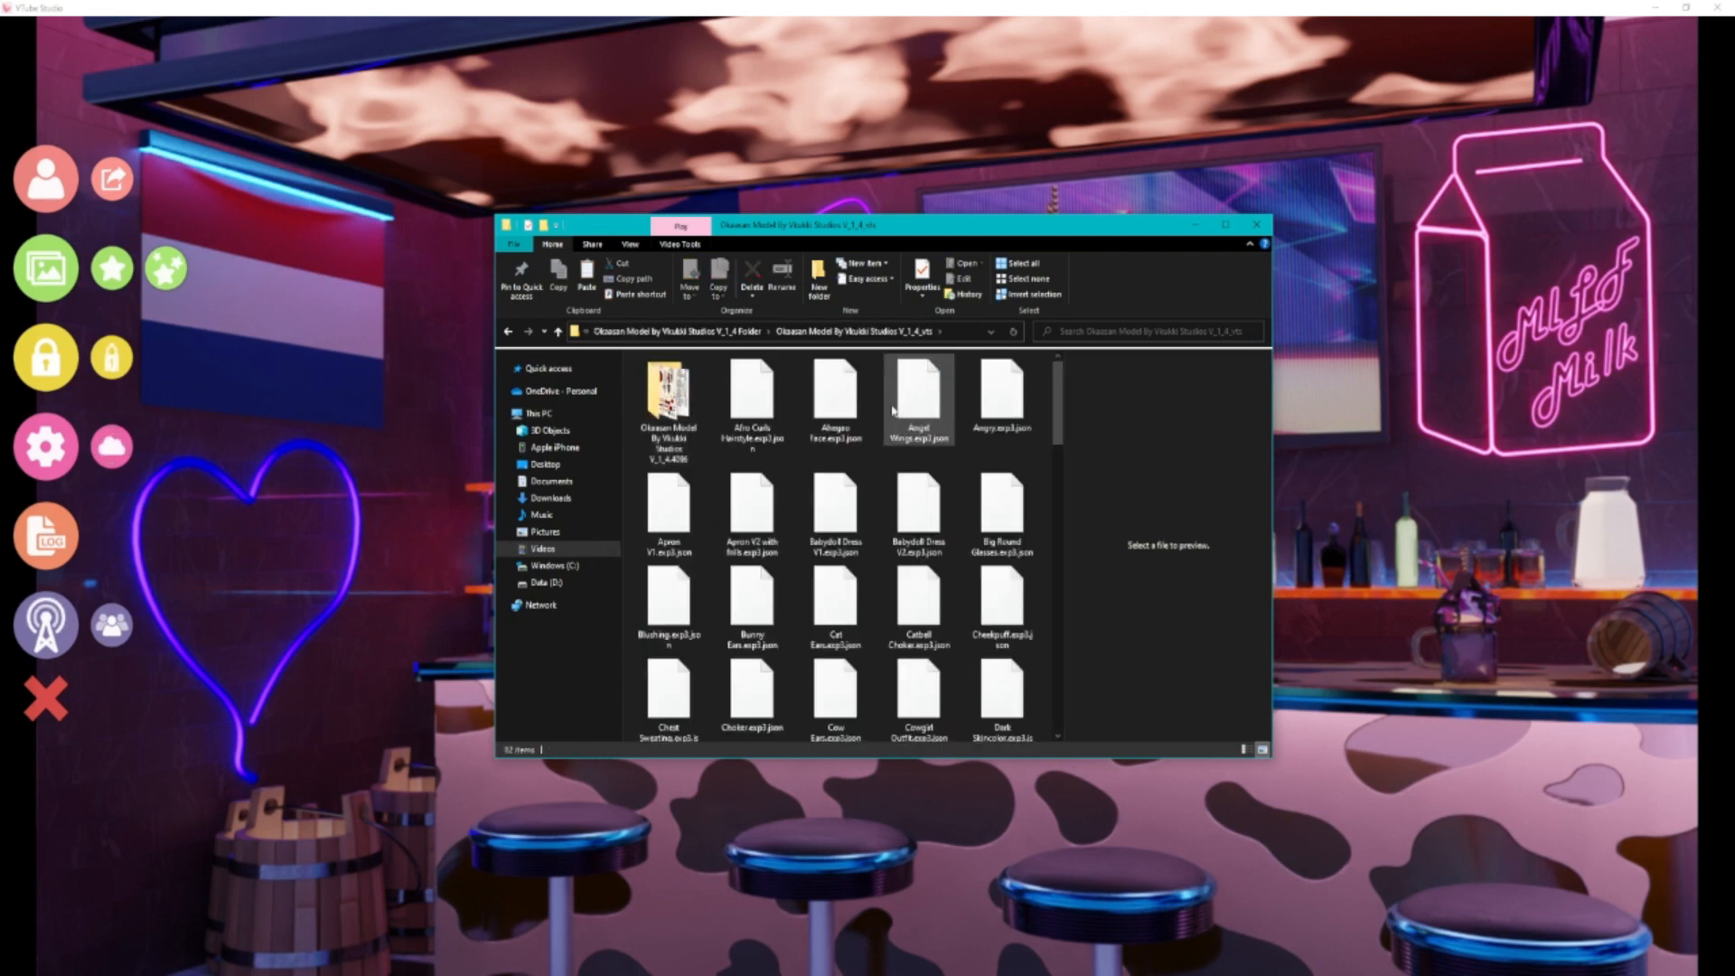
scroll(811, 486, down, 10)
scroll(810, 488, up, 10)
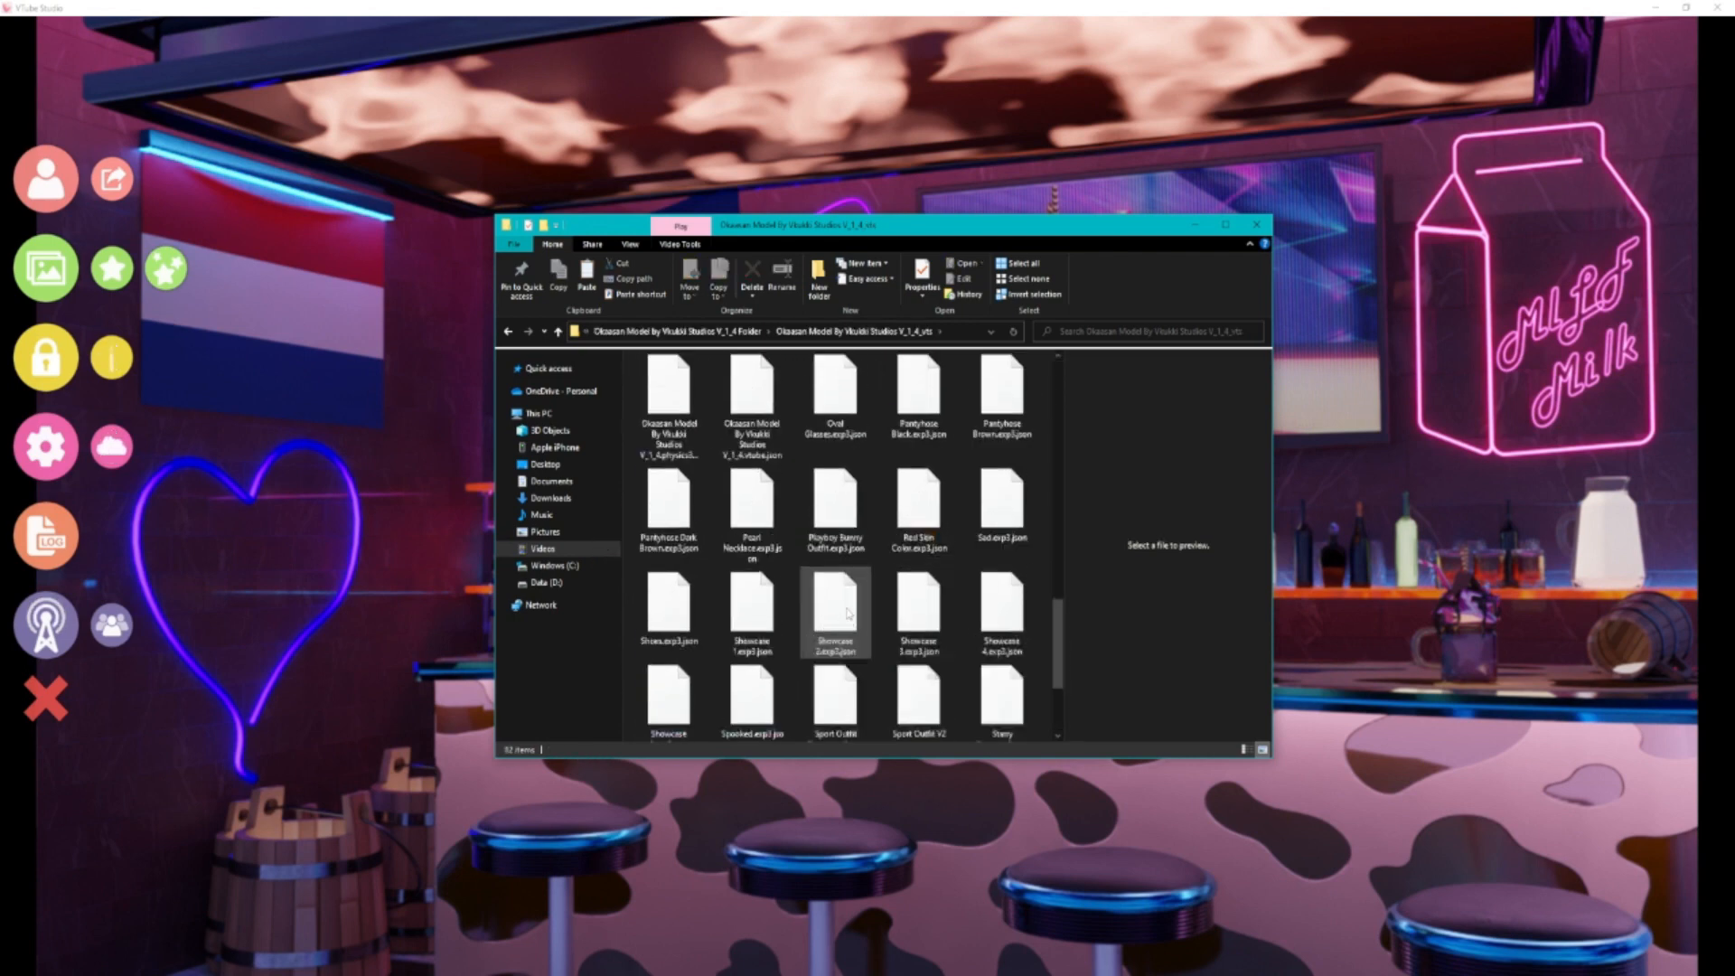
click(507, 332)
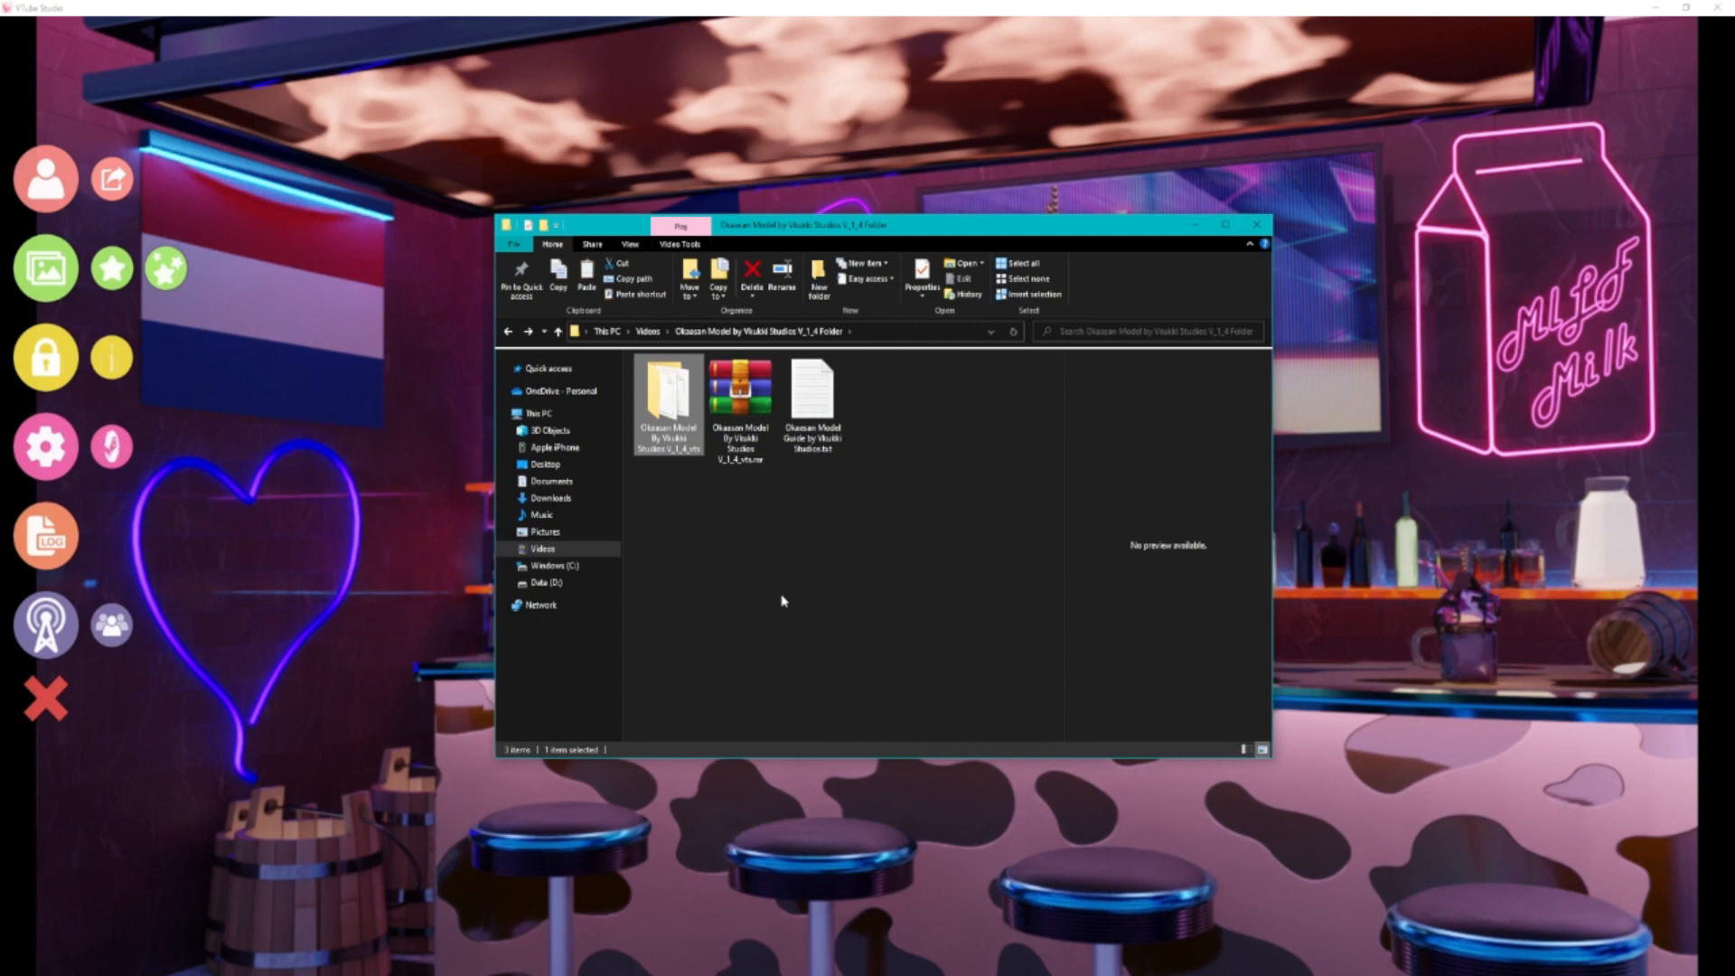
click(1196, 226)
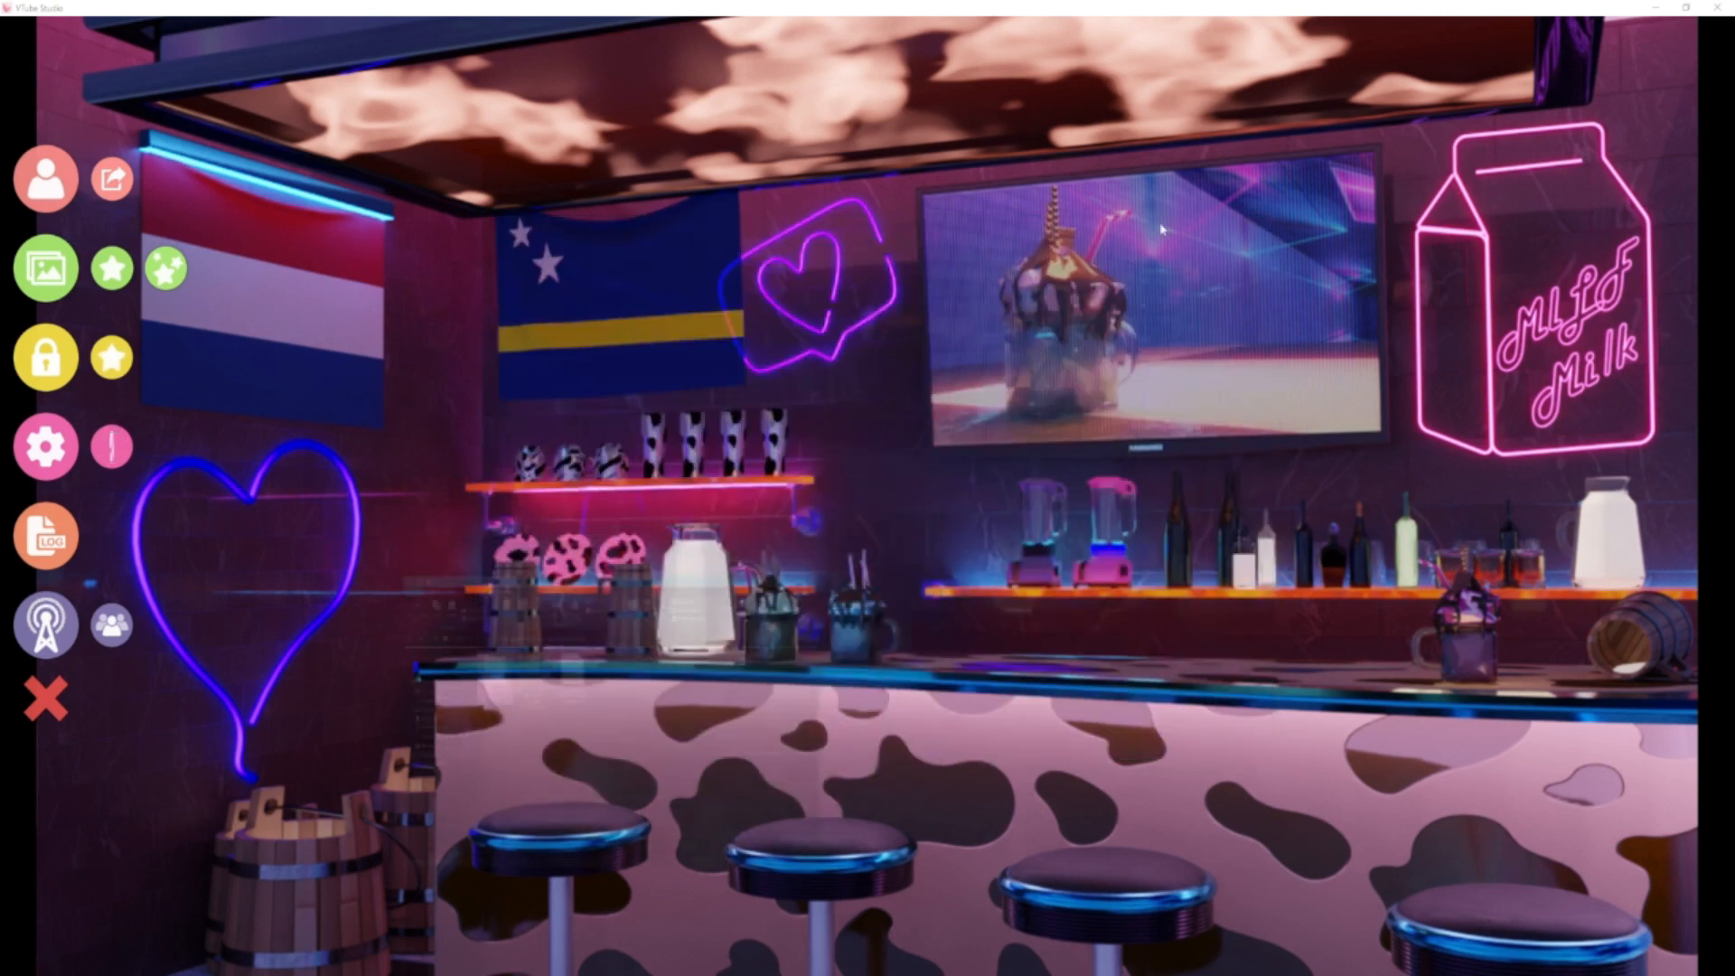
- From the own-model import, open the Live2DModels folder, locate the Okaasan Model By Vkukki Studios V_1_4_vts folder, and close the import
double_click(807, 509)
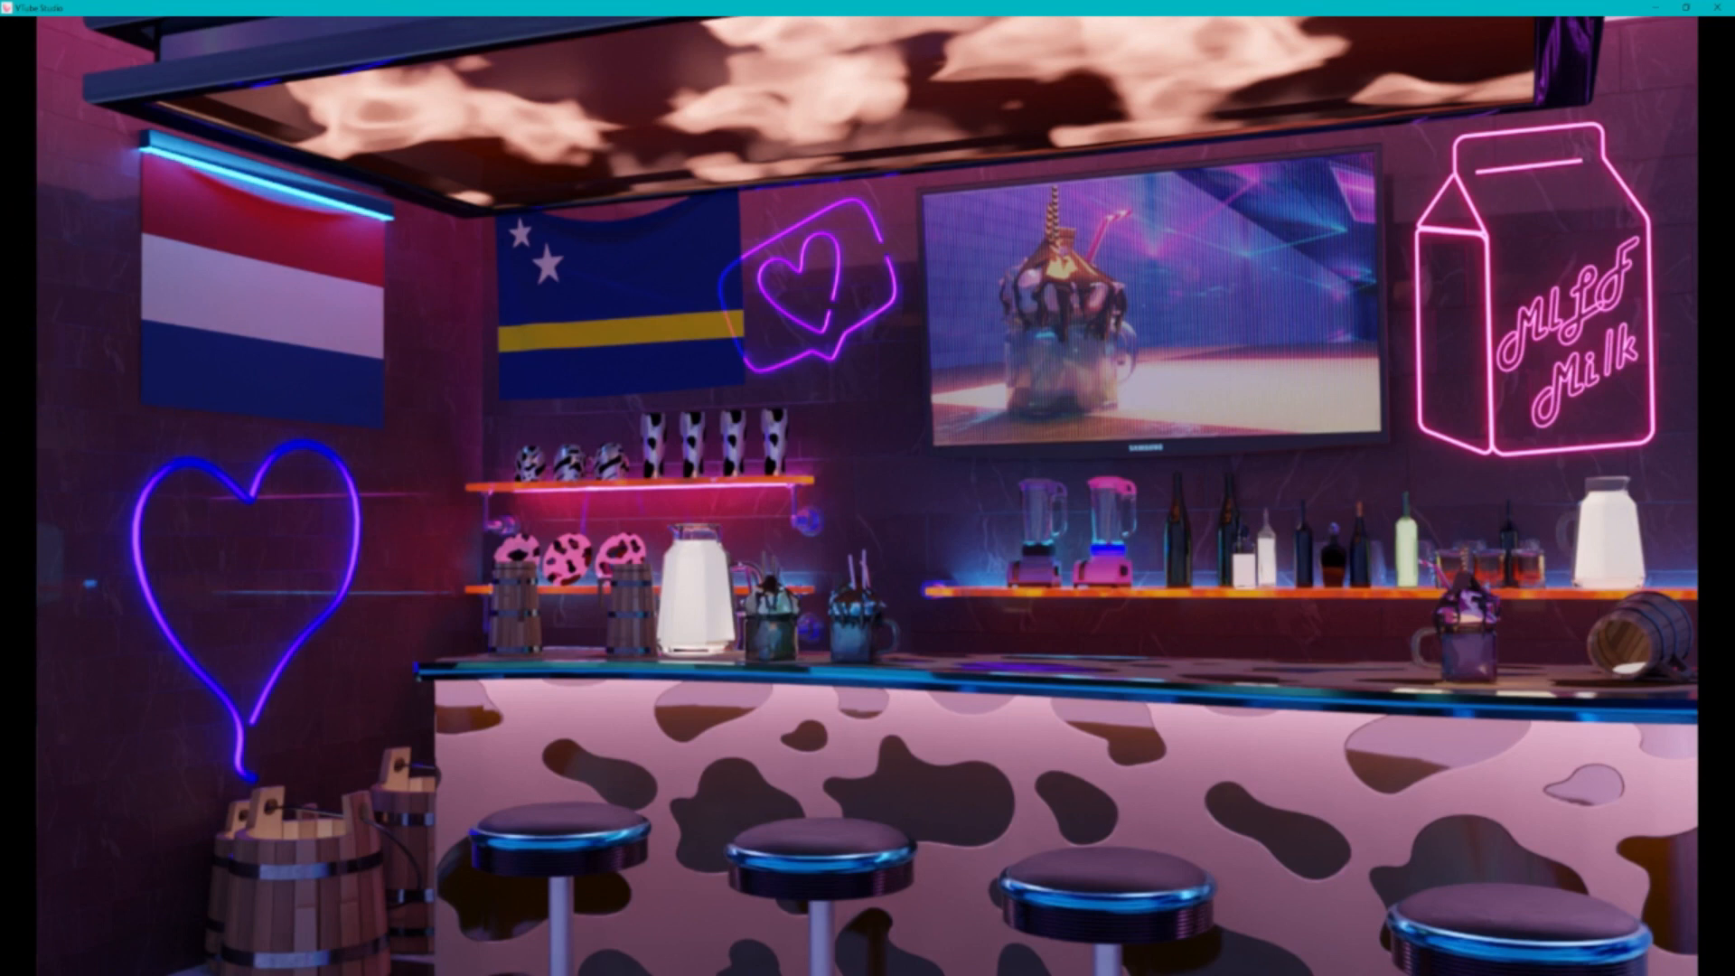
double_click(603, 513)
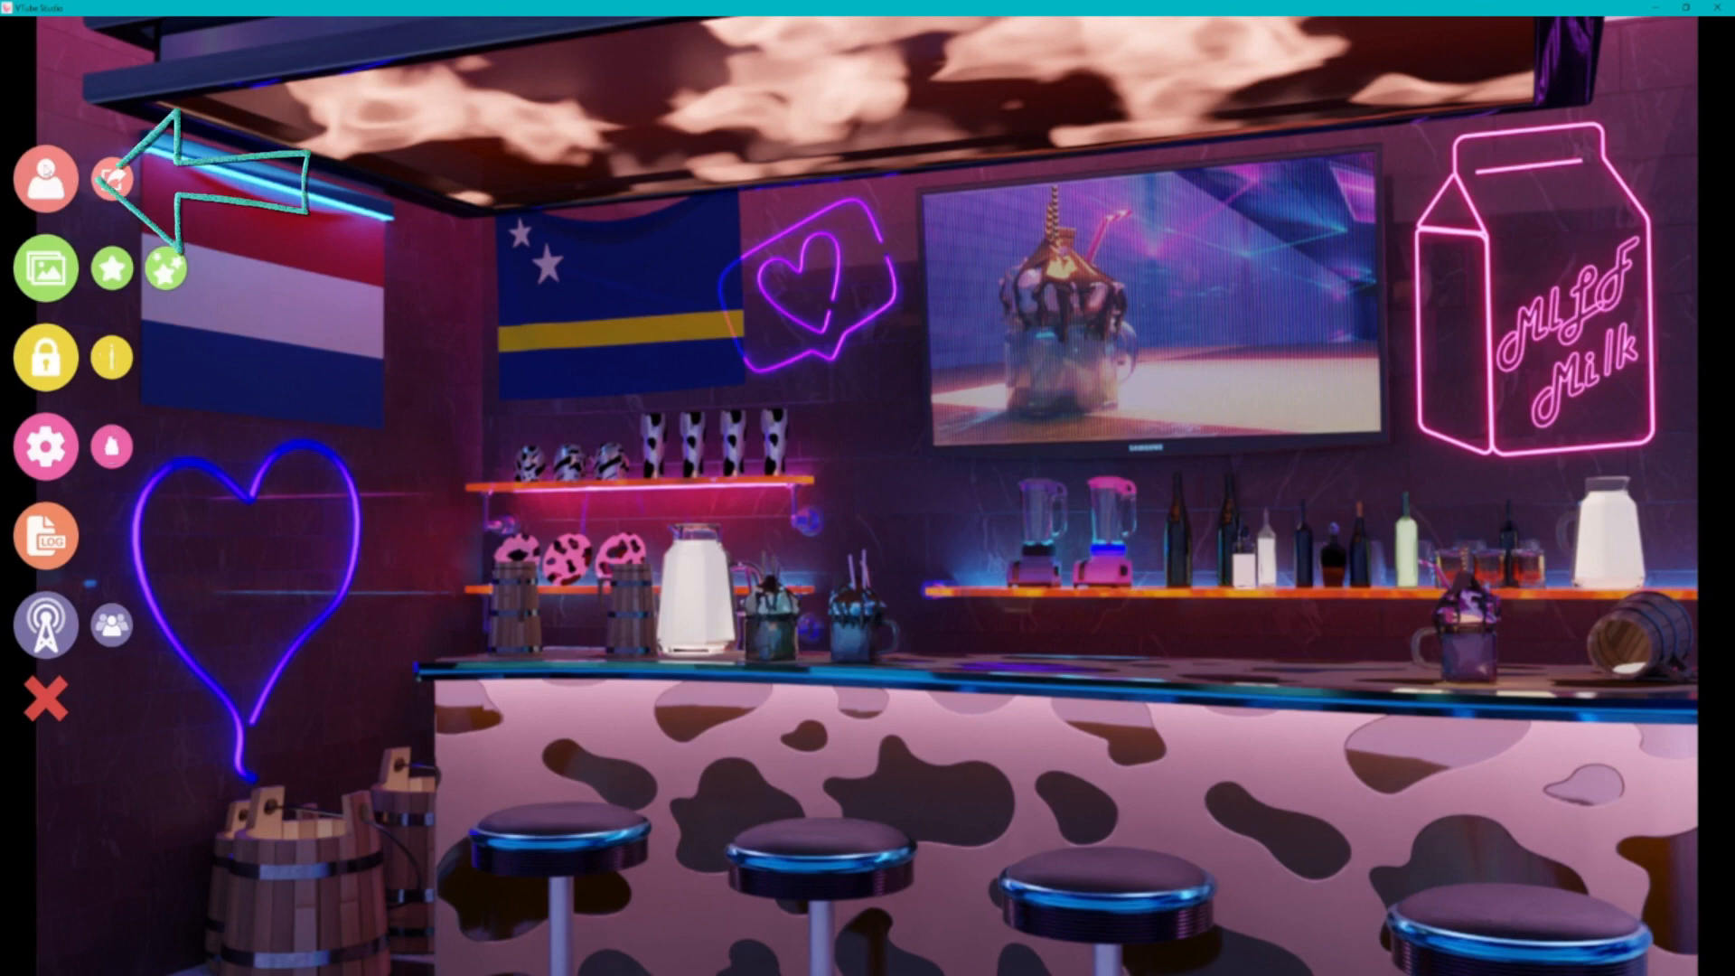
click(48, 184)
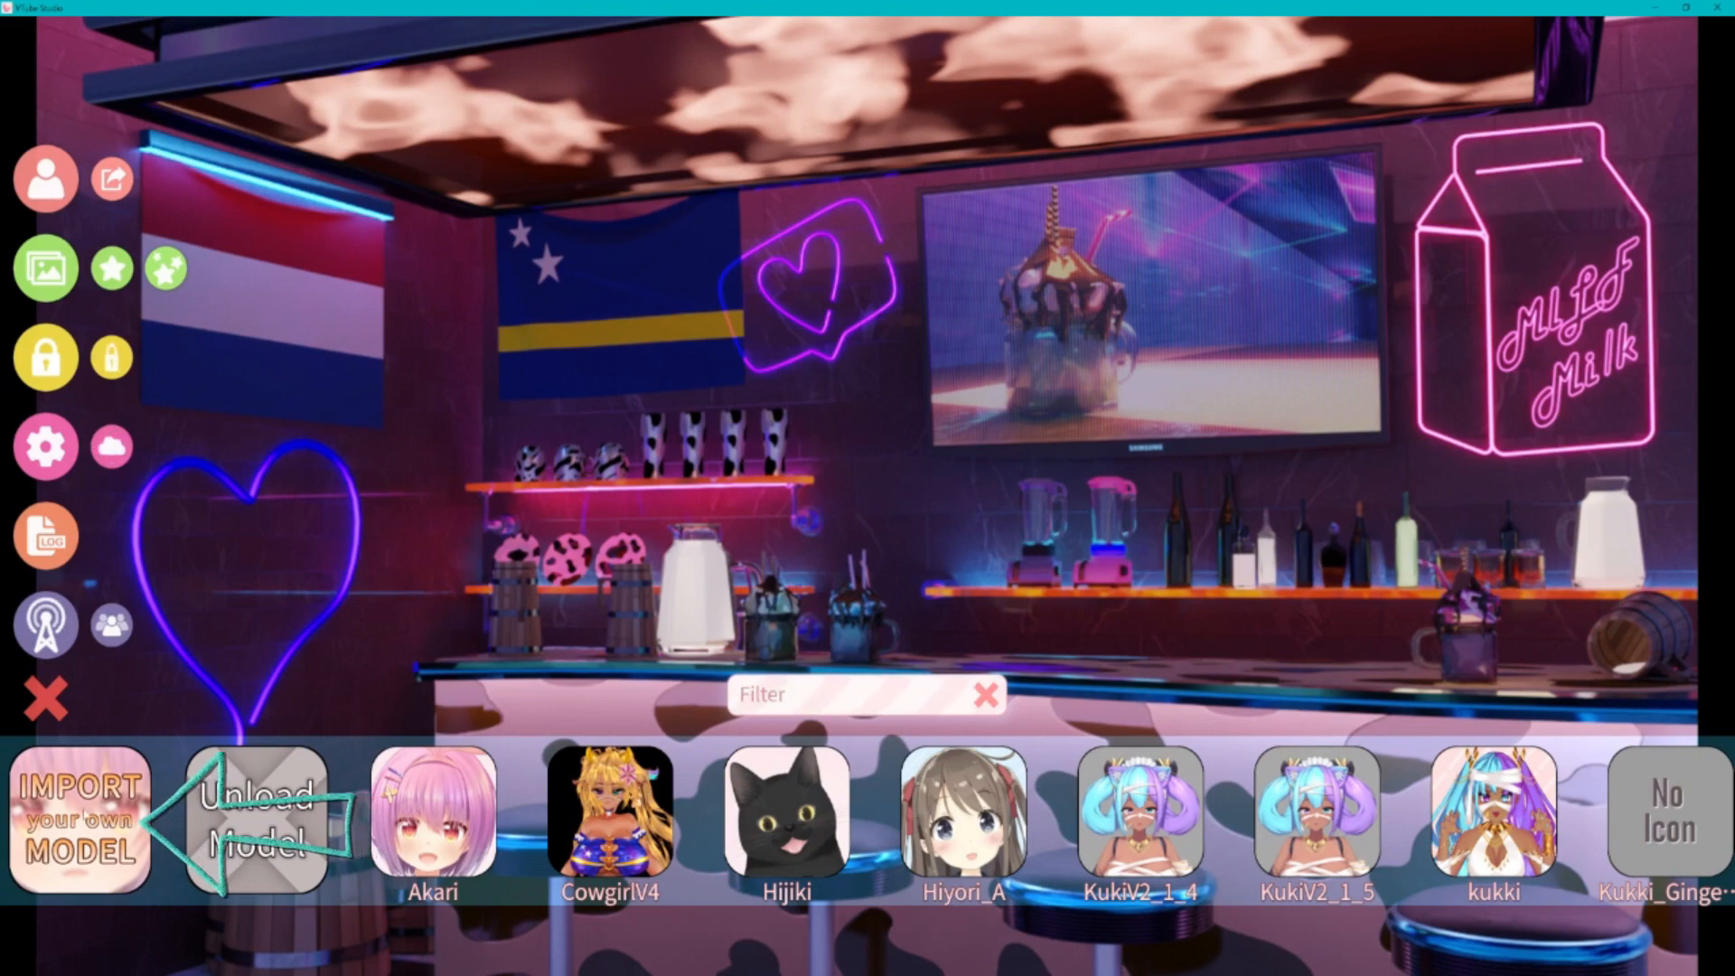
click(86, 815)
click(1450, 622)
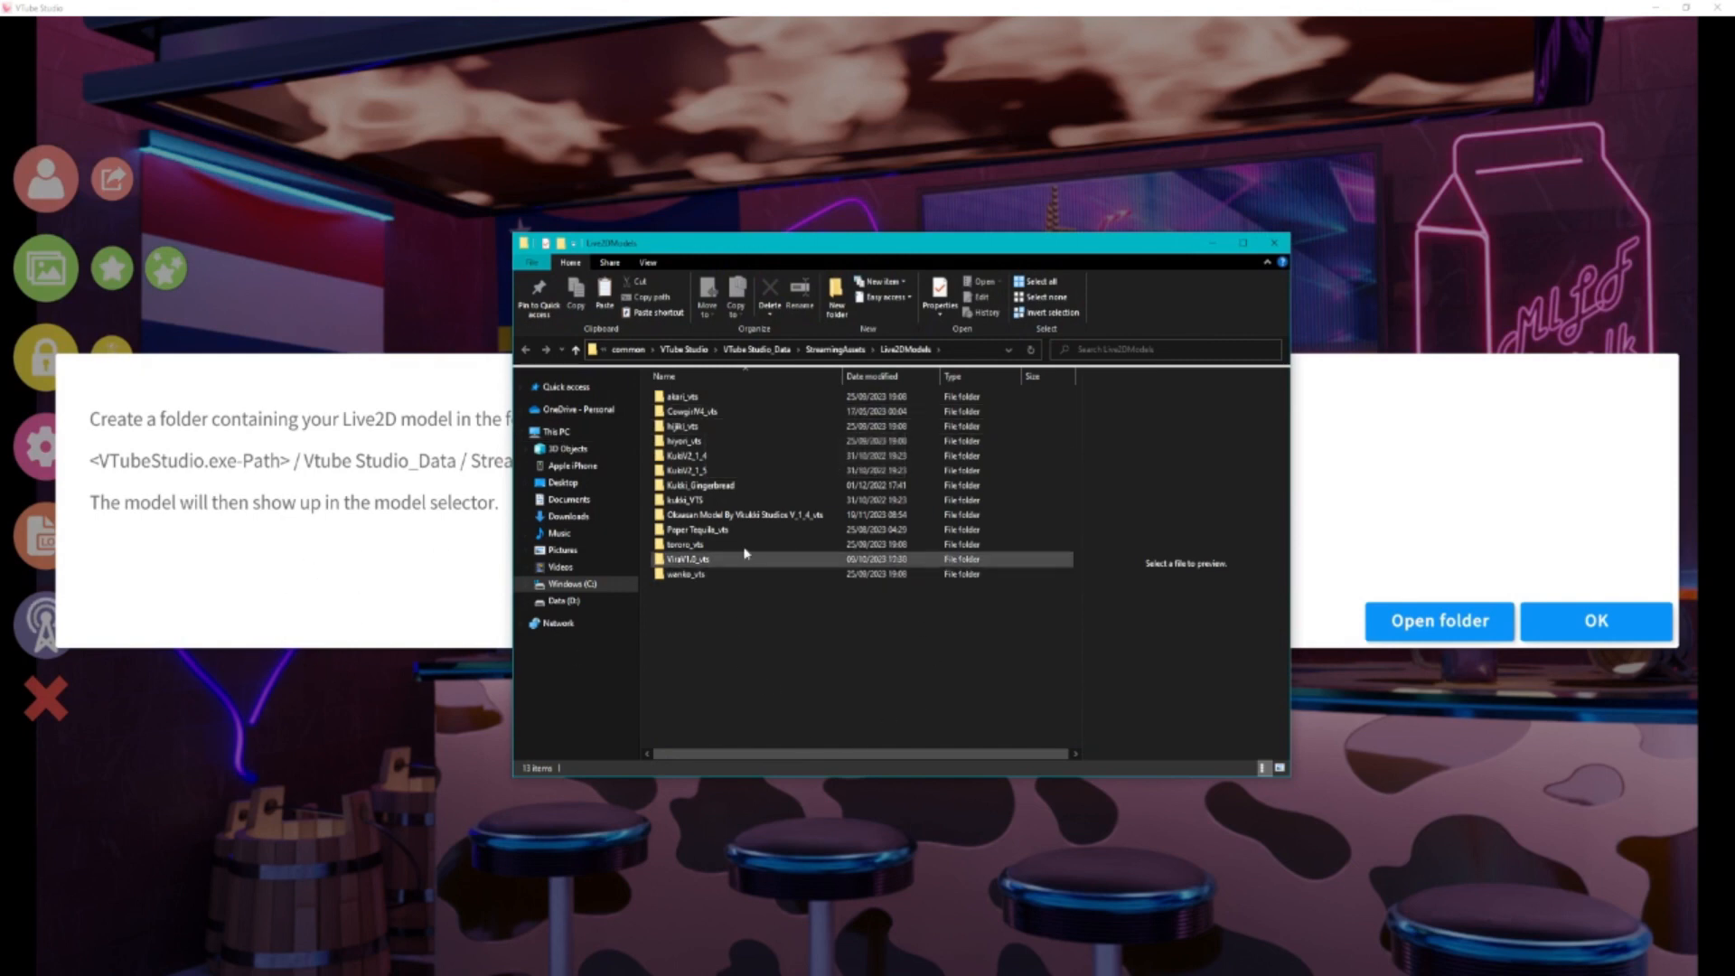
click(673, 515)
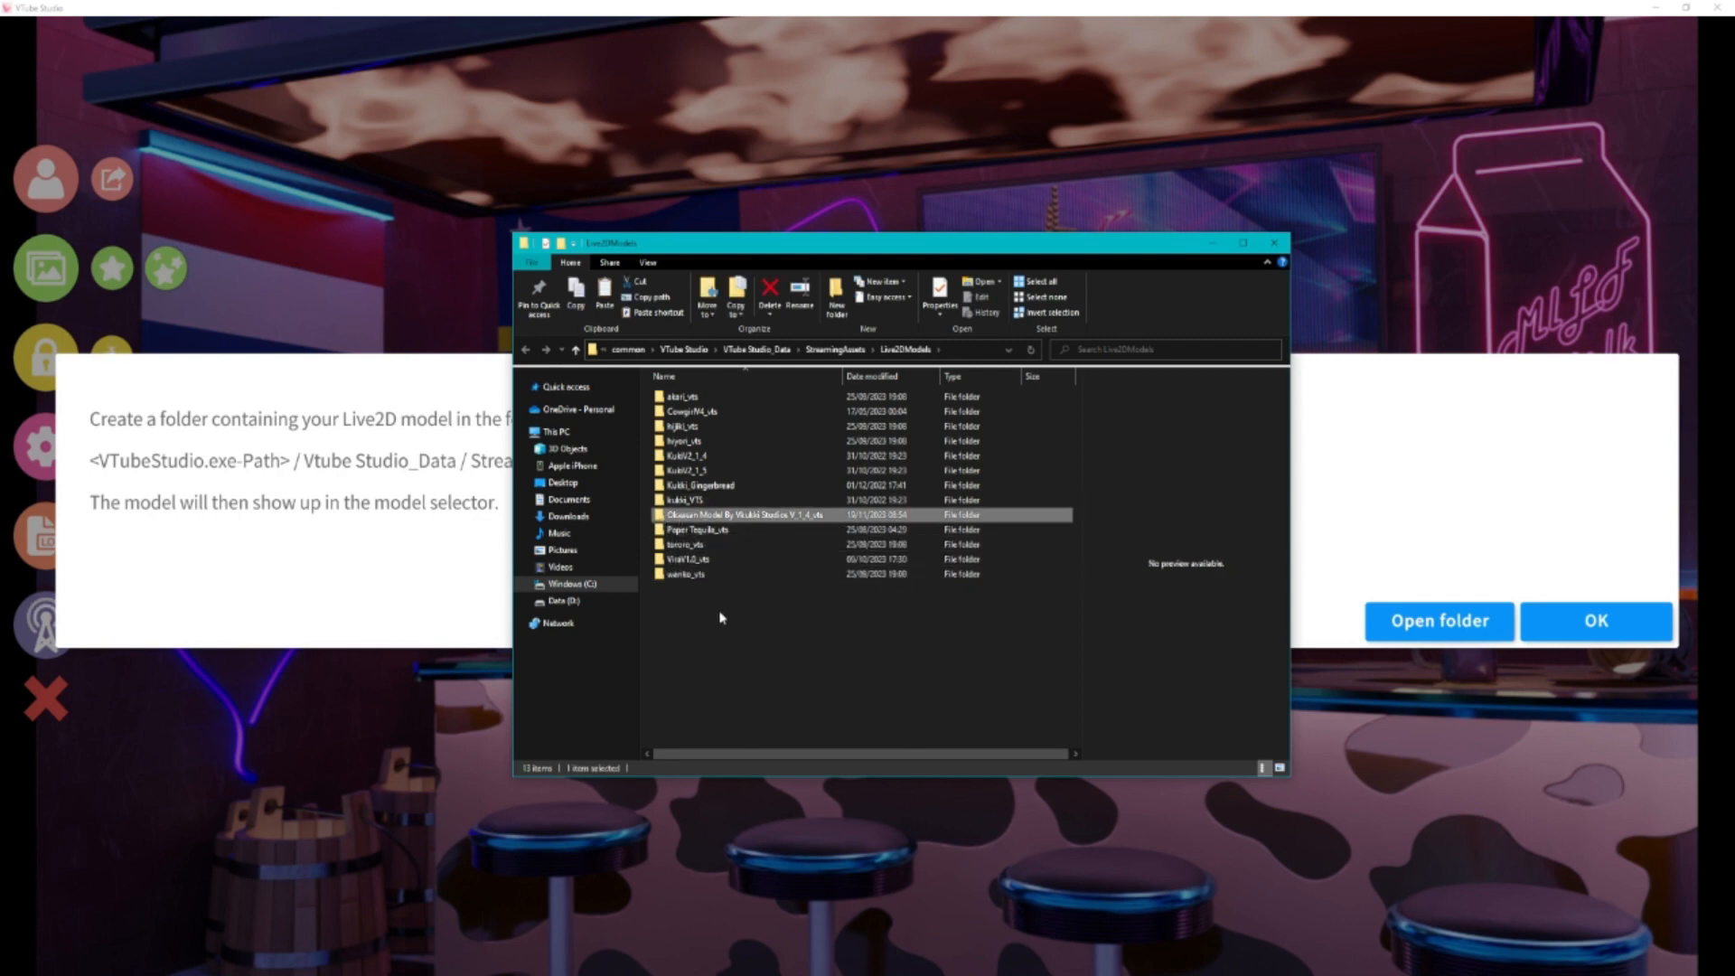
click(1273, 245)
click(1596, 622)
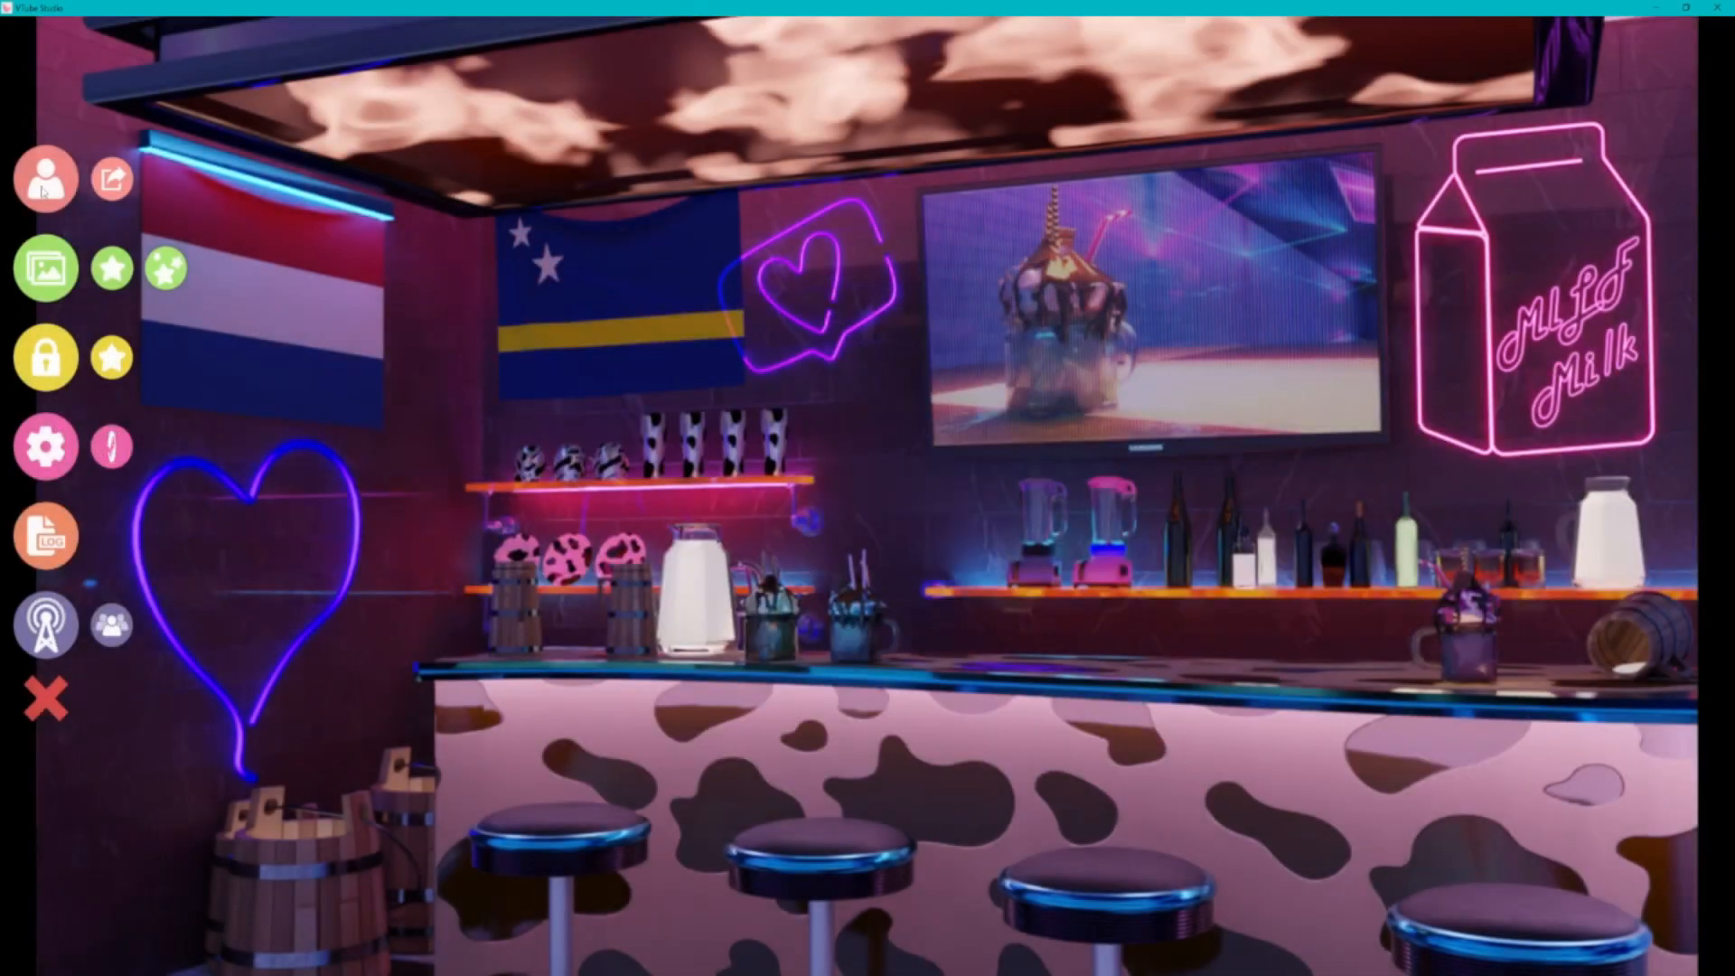
- Load the Okaasan model from the model selector
click(43, 190)
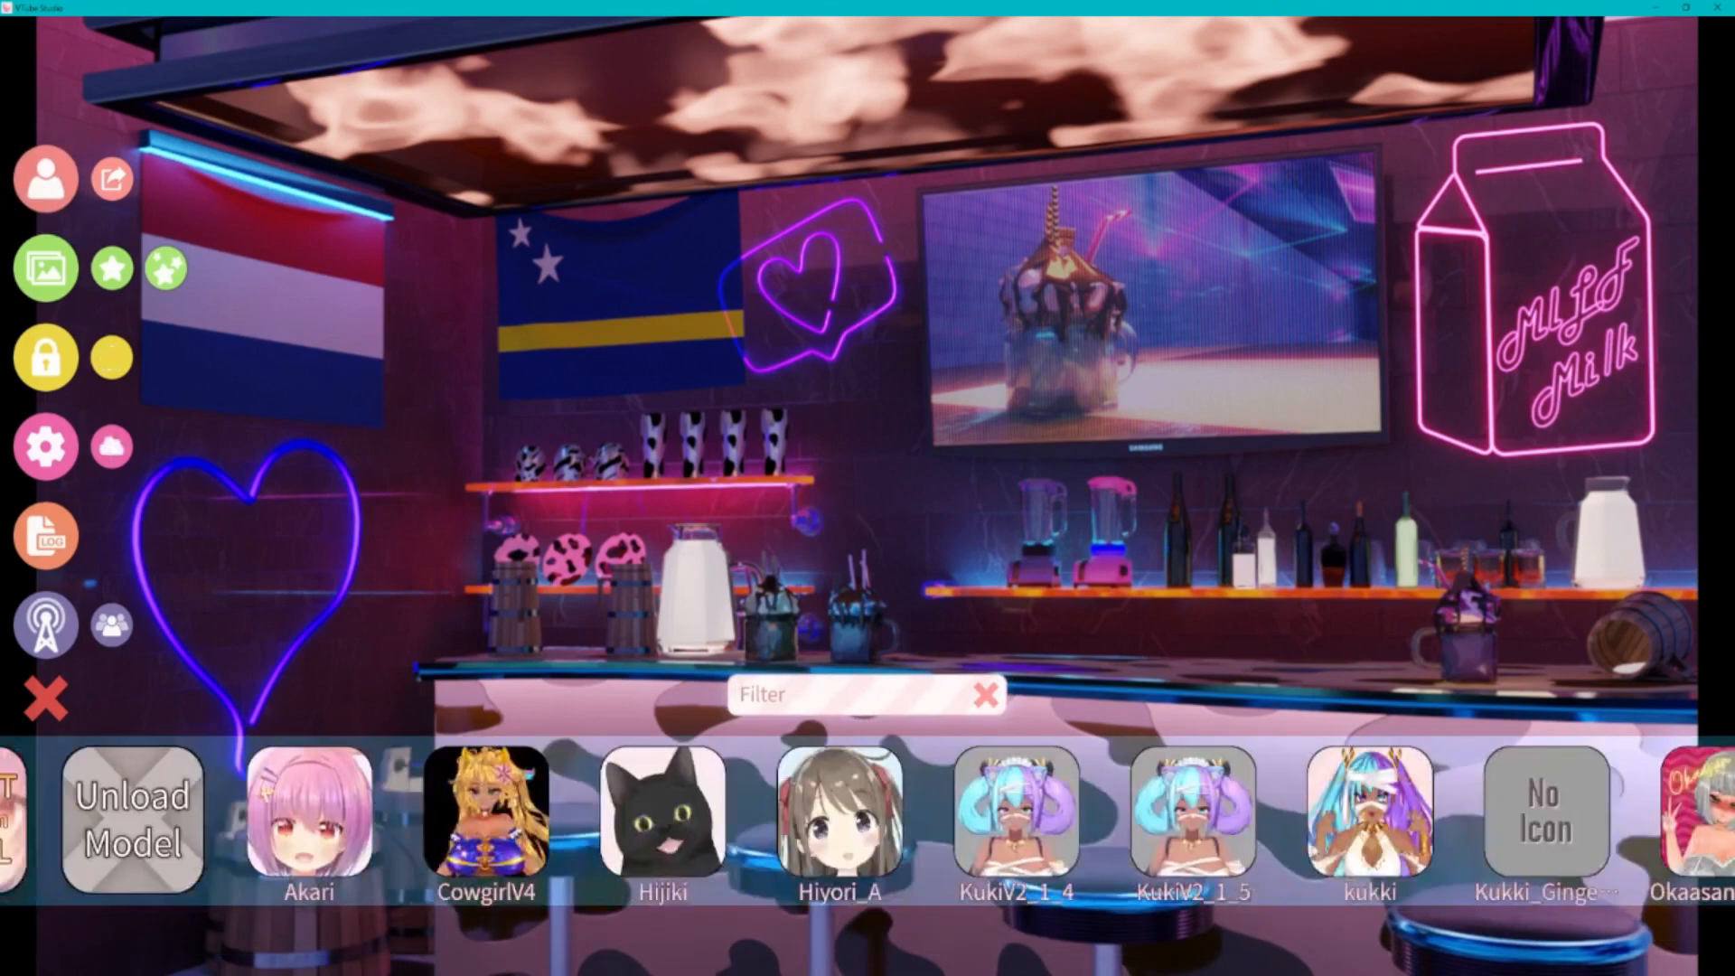
double_click(939, 535)
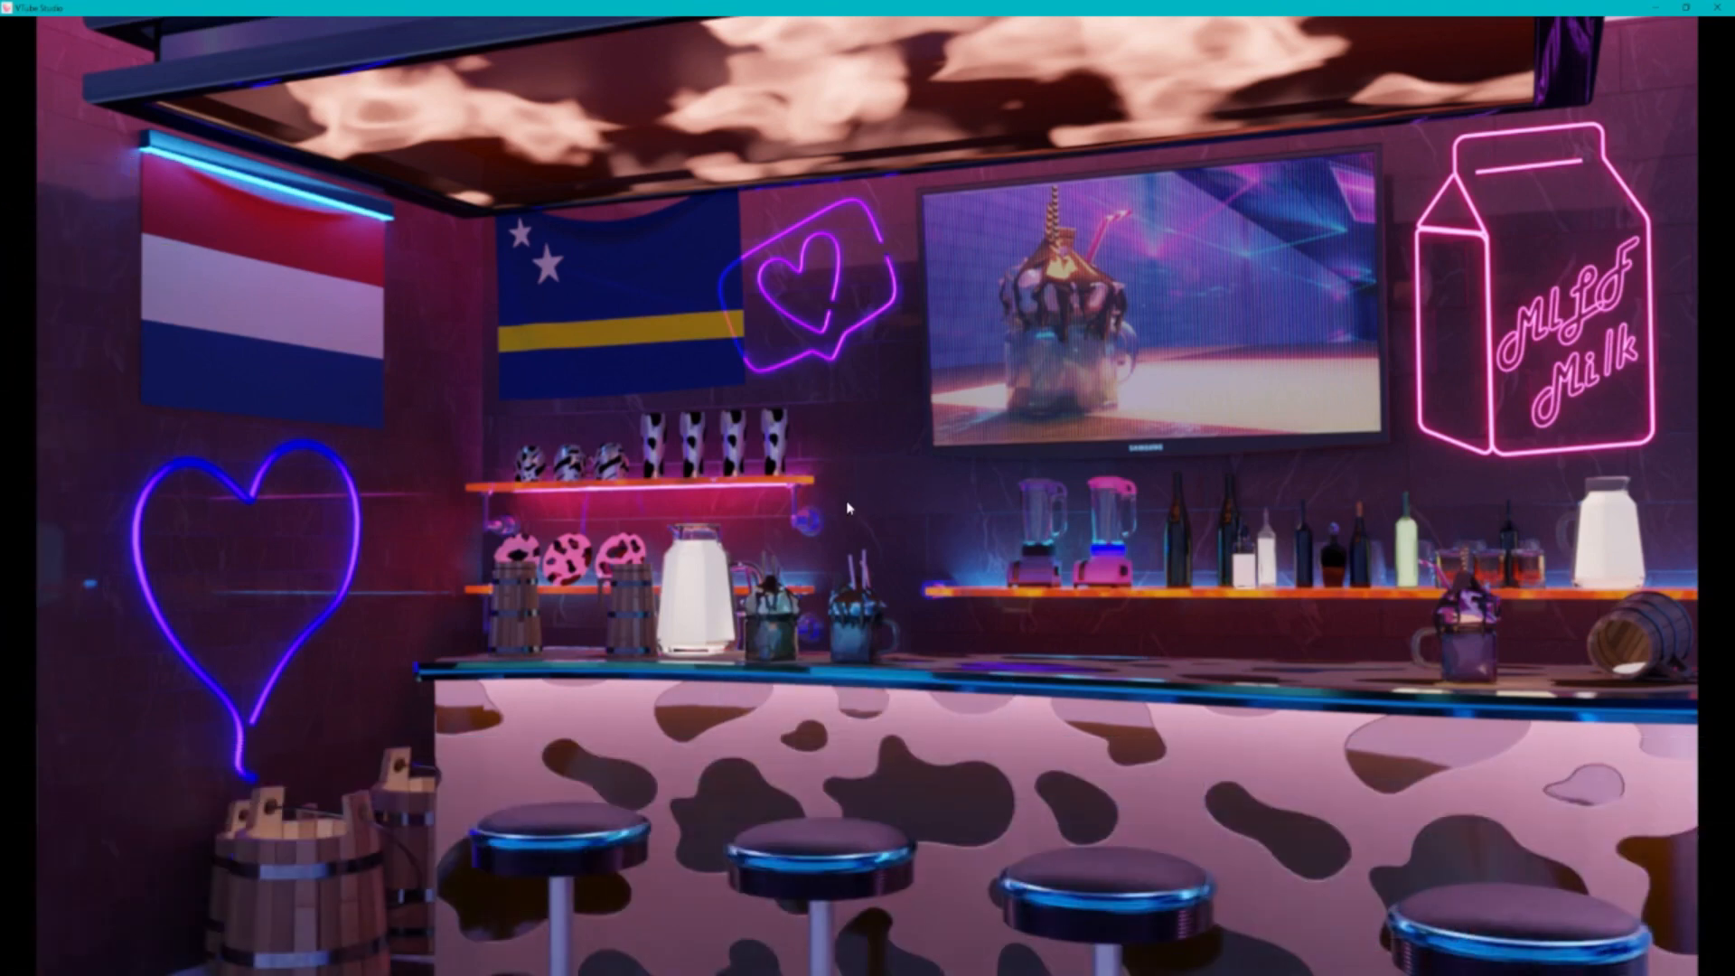
double_click(847, 508)
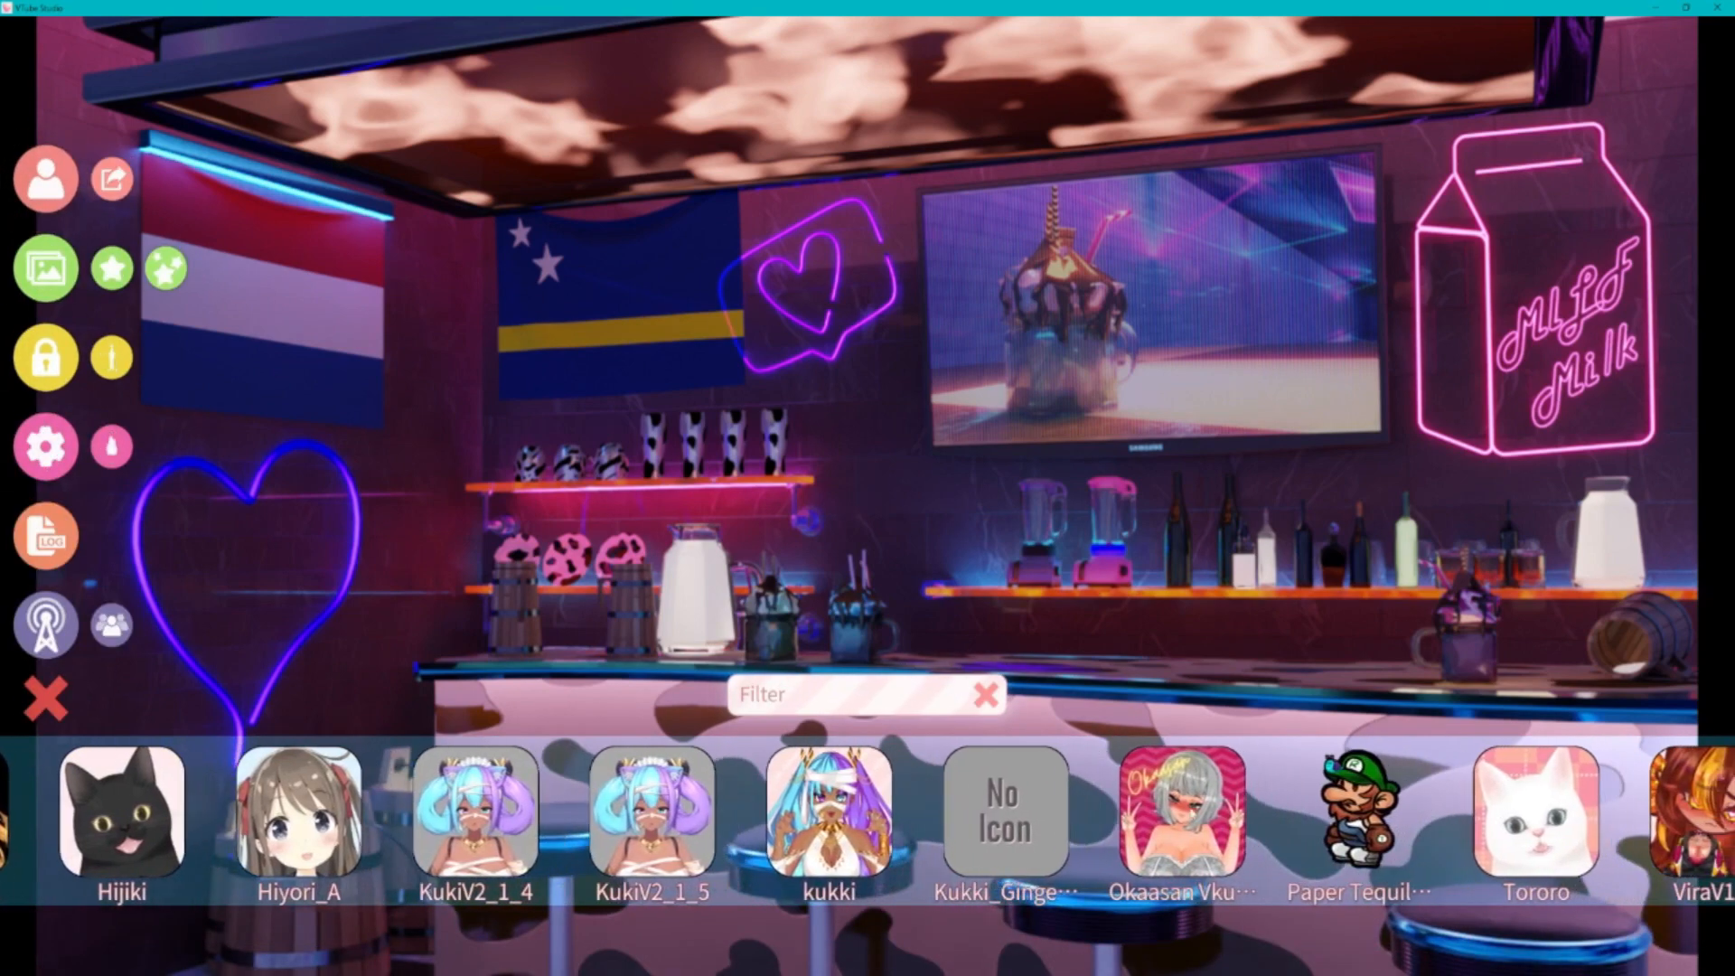
click(1129, 804)
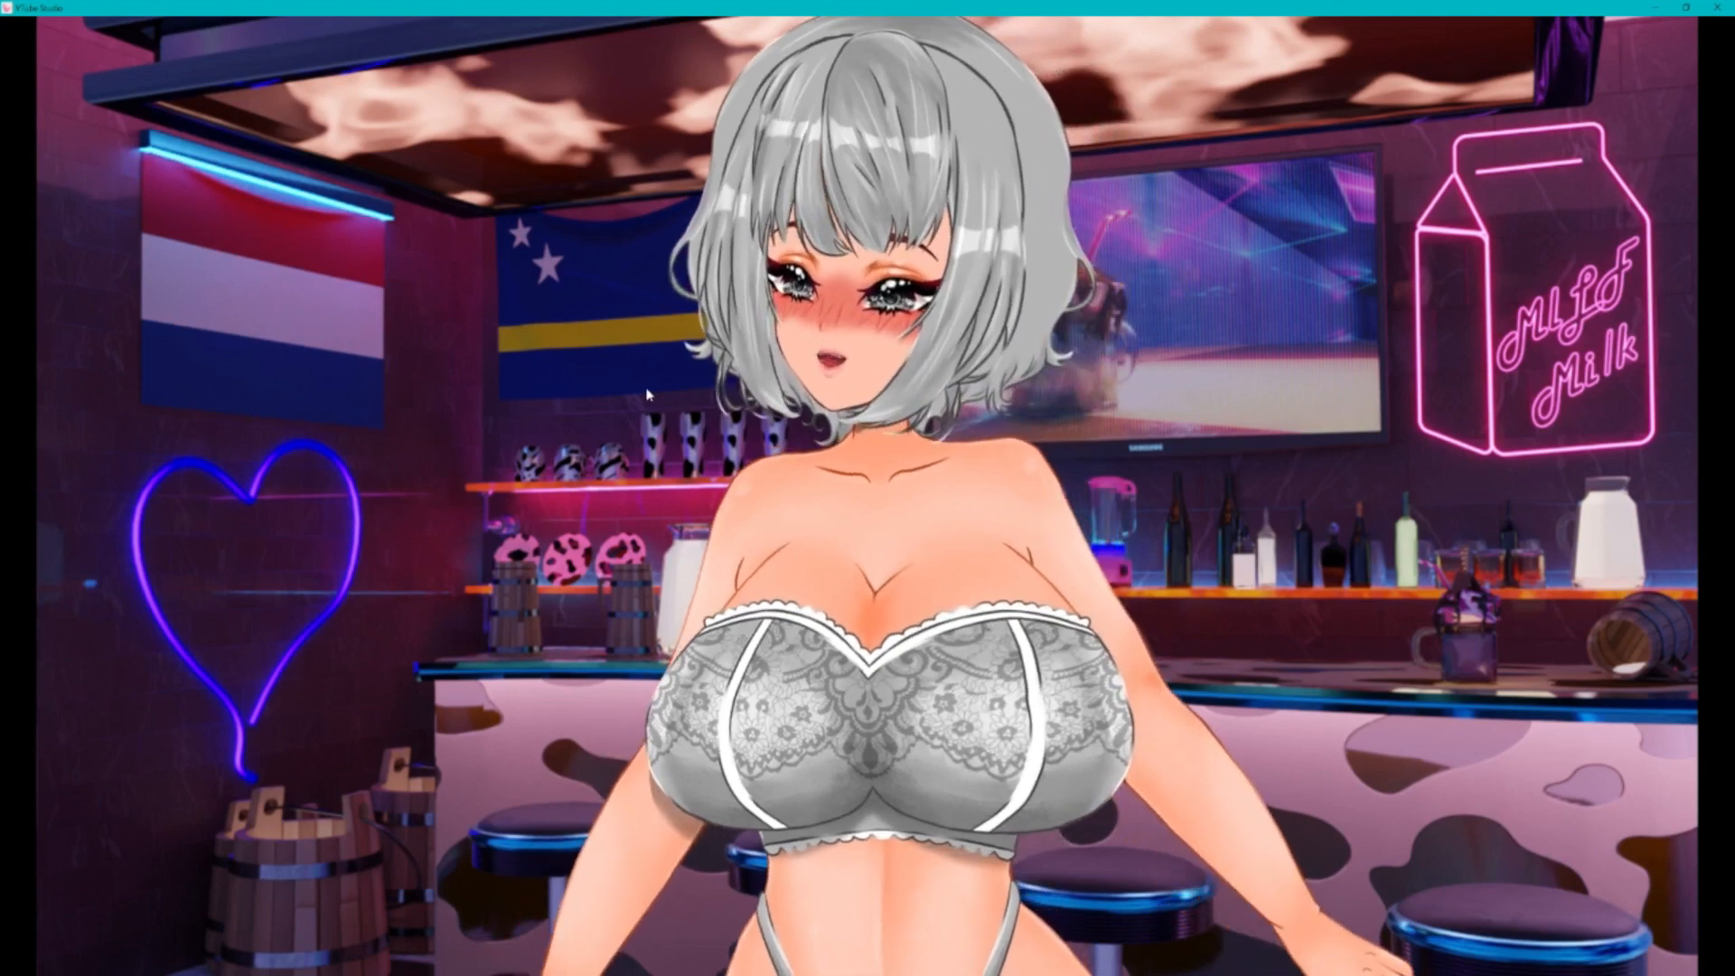
- Open the loaded model's settings and go to its parameter list
double_click(569, 414)
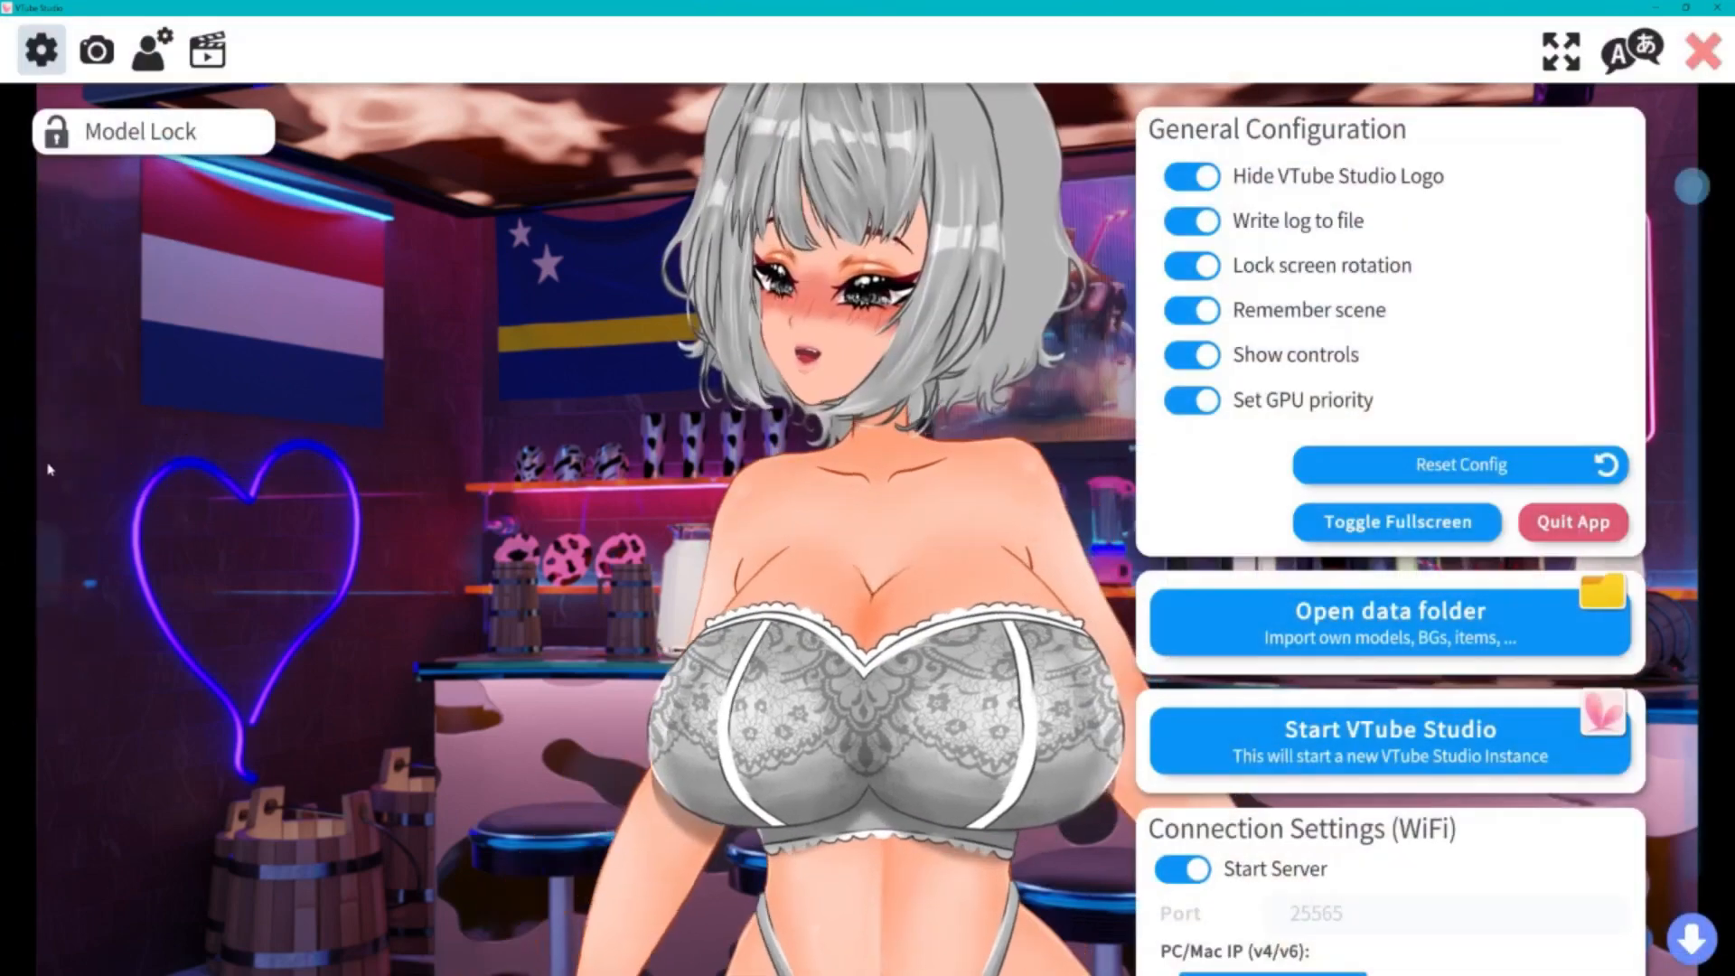
click(41, 441)
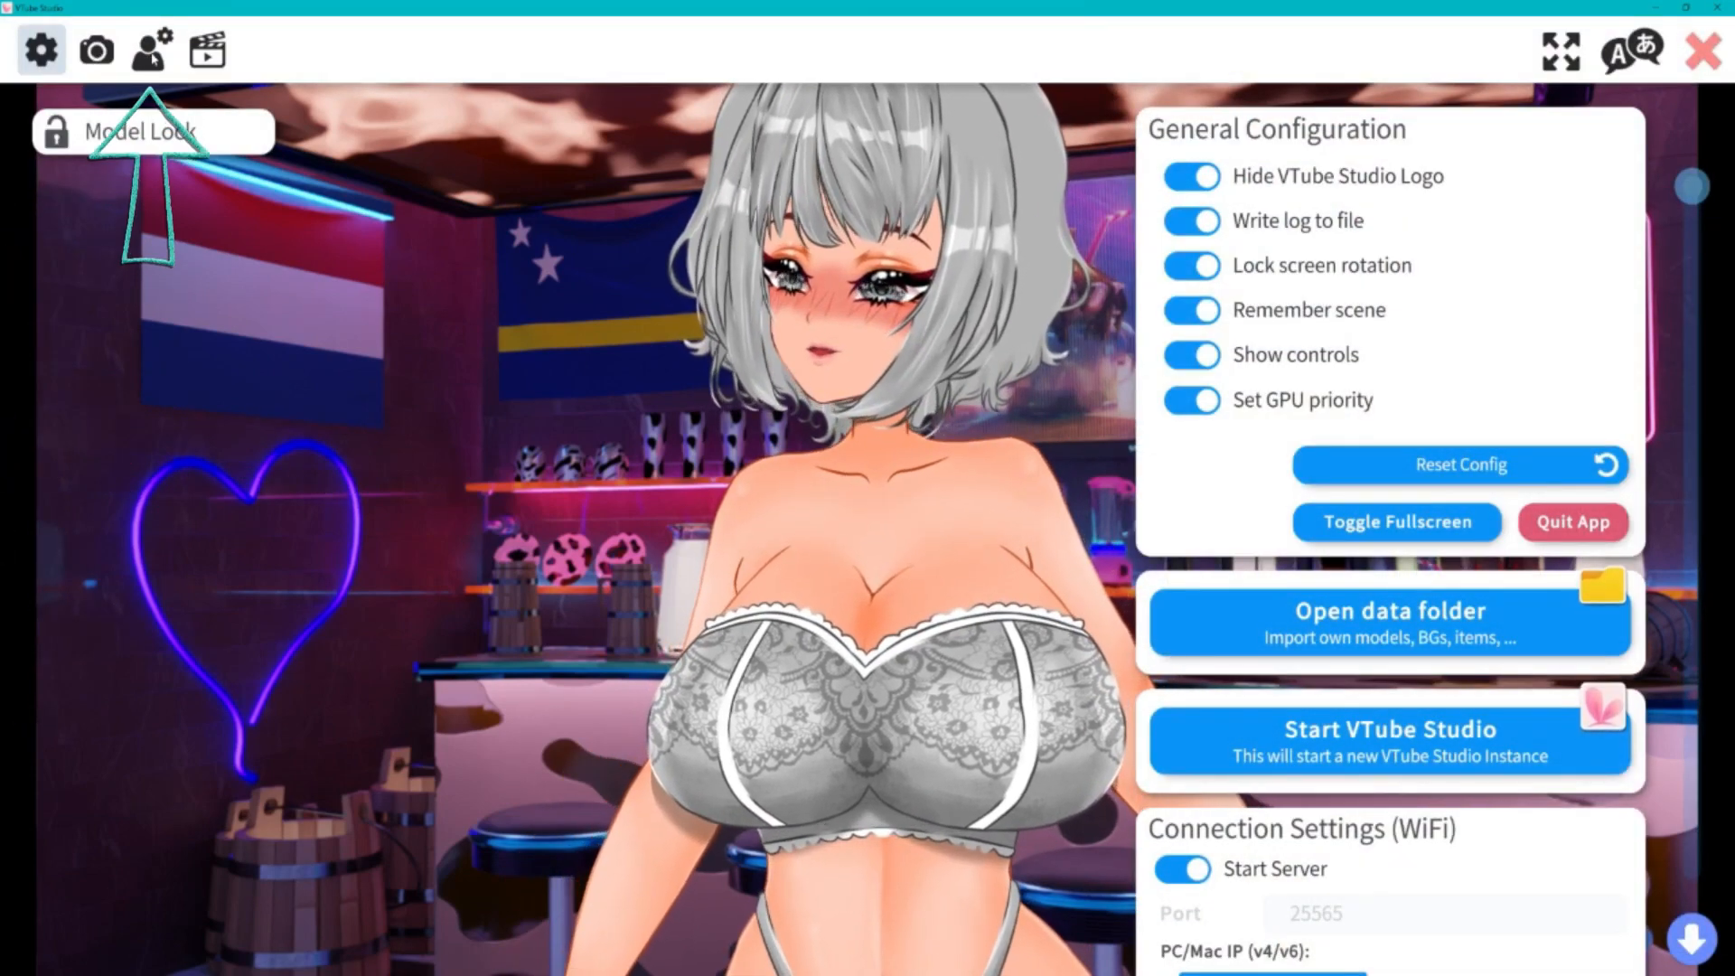
click(152, 58)
drag(1695, 188, 1708, 336)
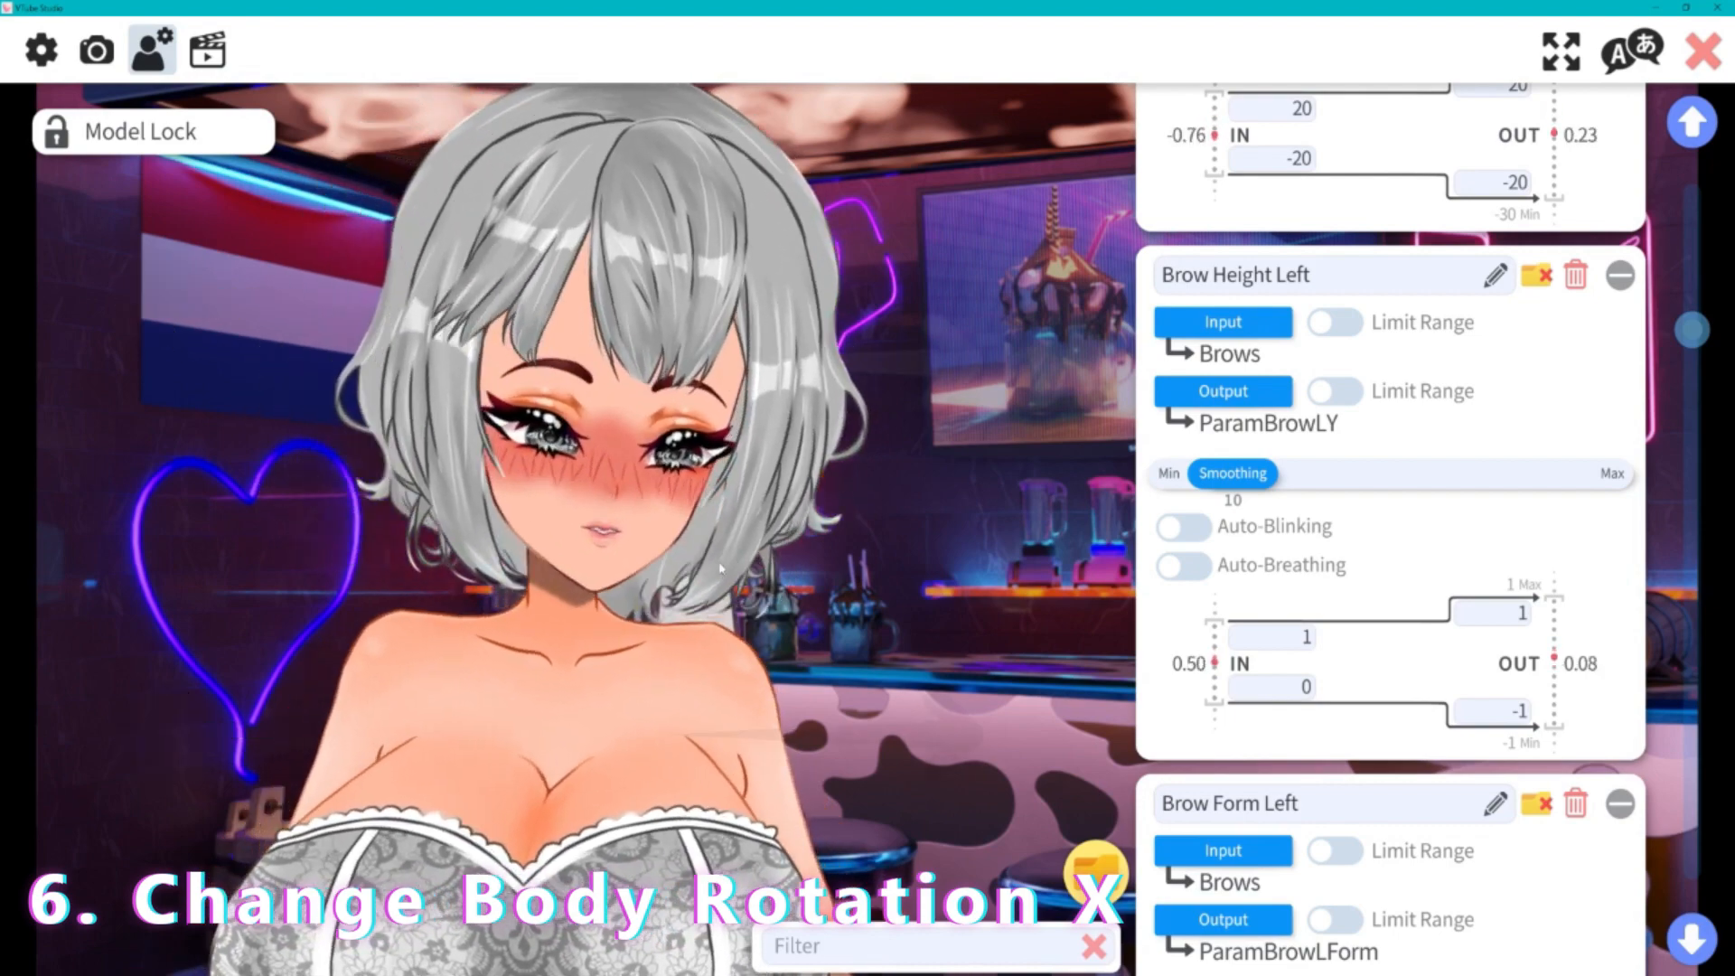
- Filter the parameters by "x" and set Body Rotation X's upper output to 10 and lower output to -10
click(871, 951)
text(x)
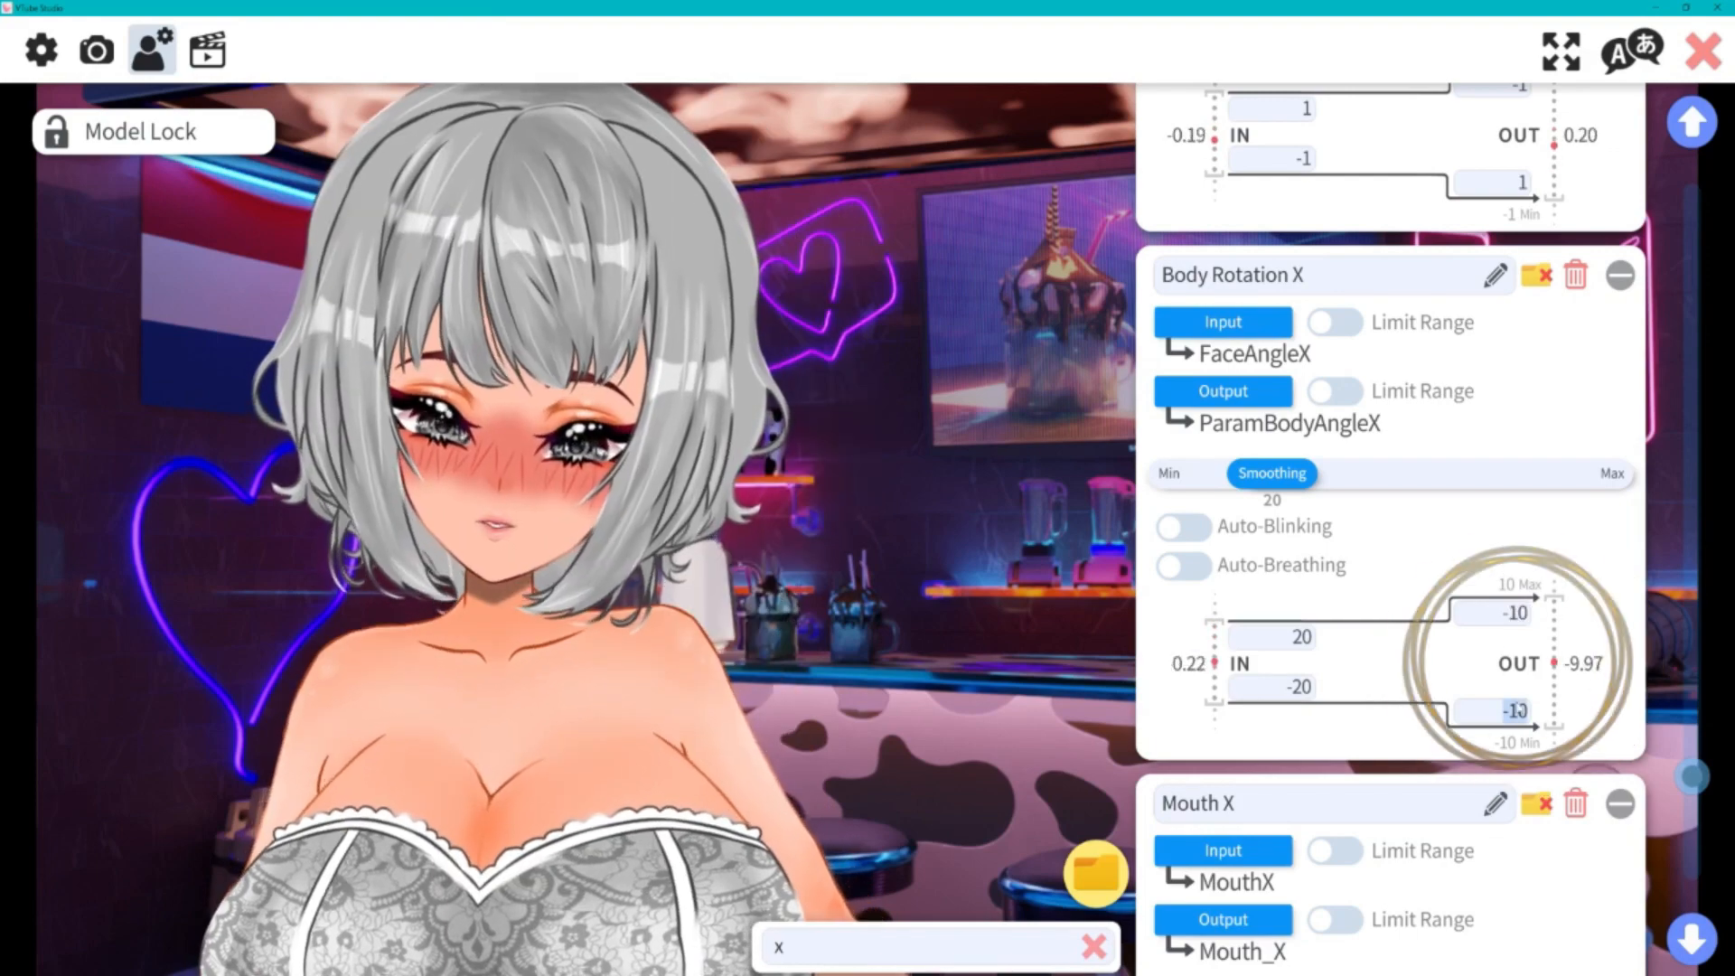
text(10)
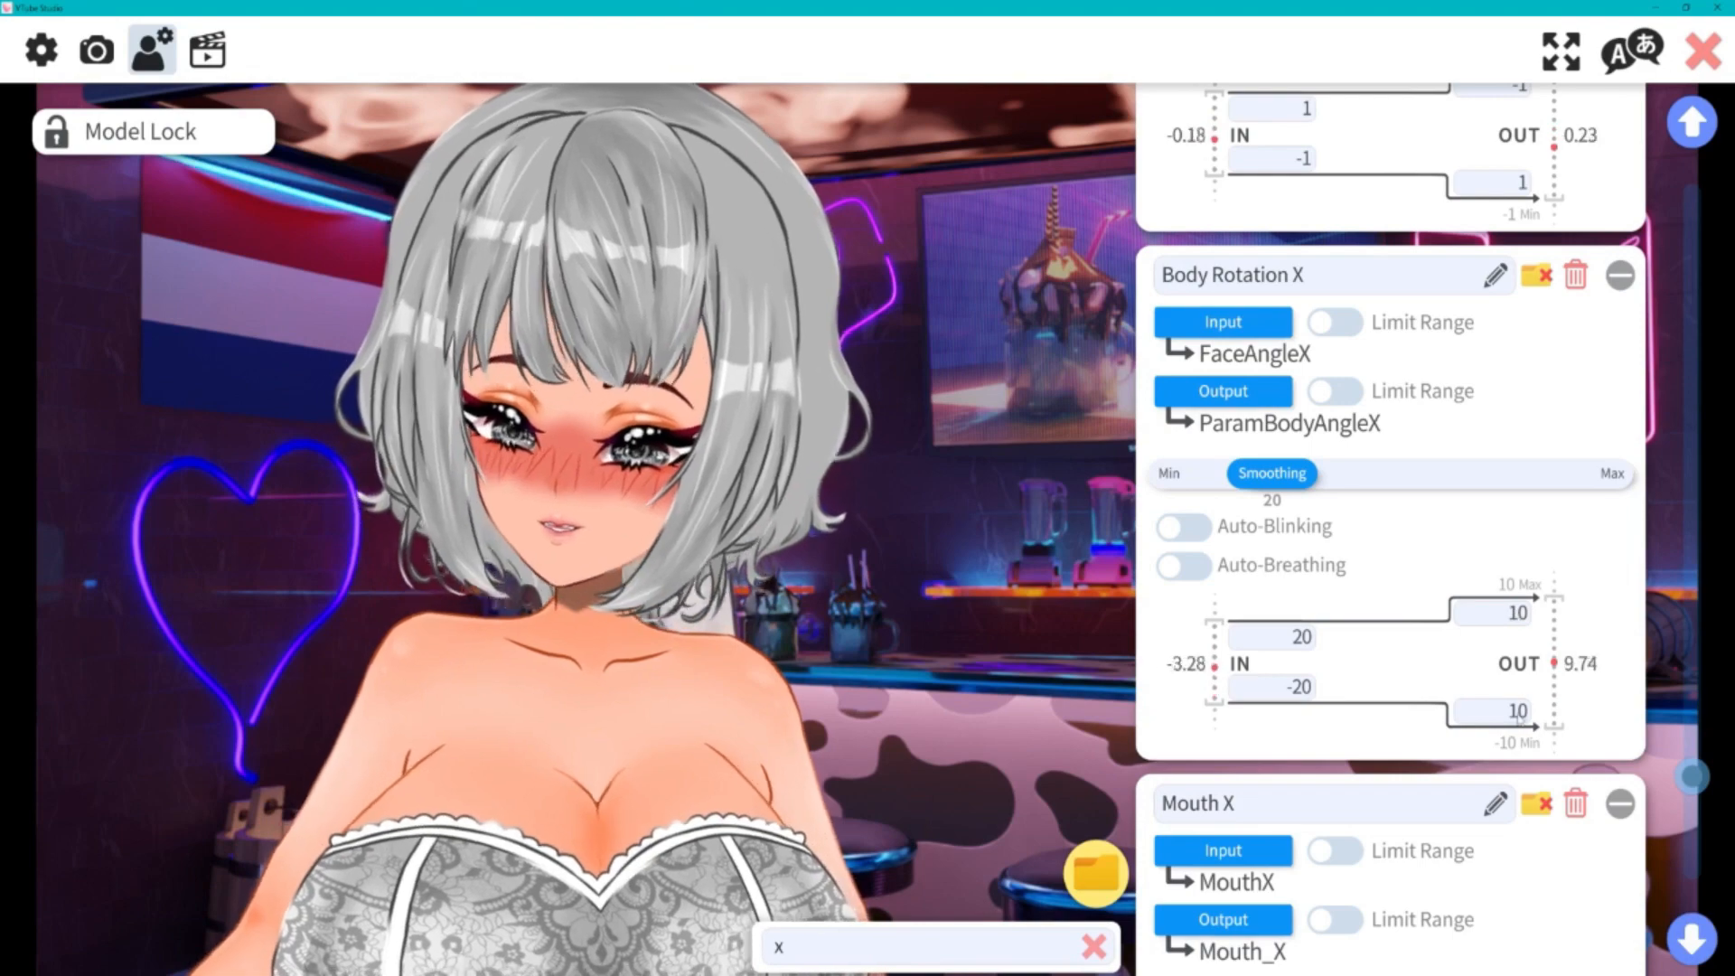
text(10)
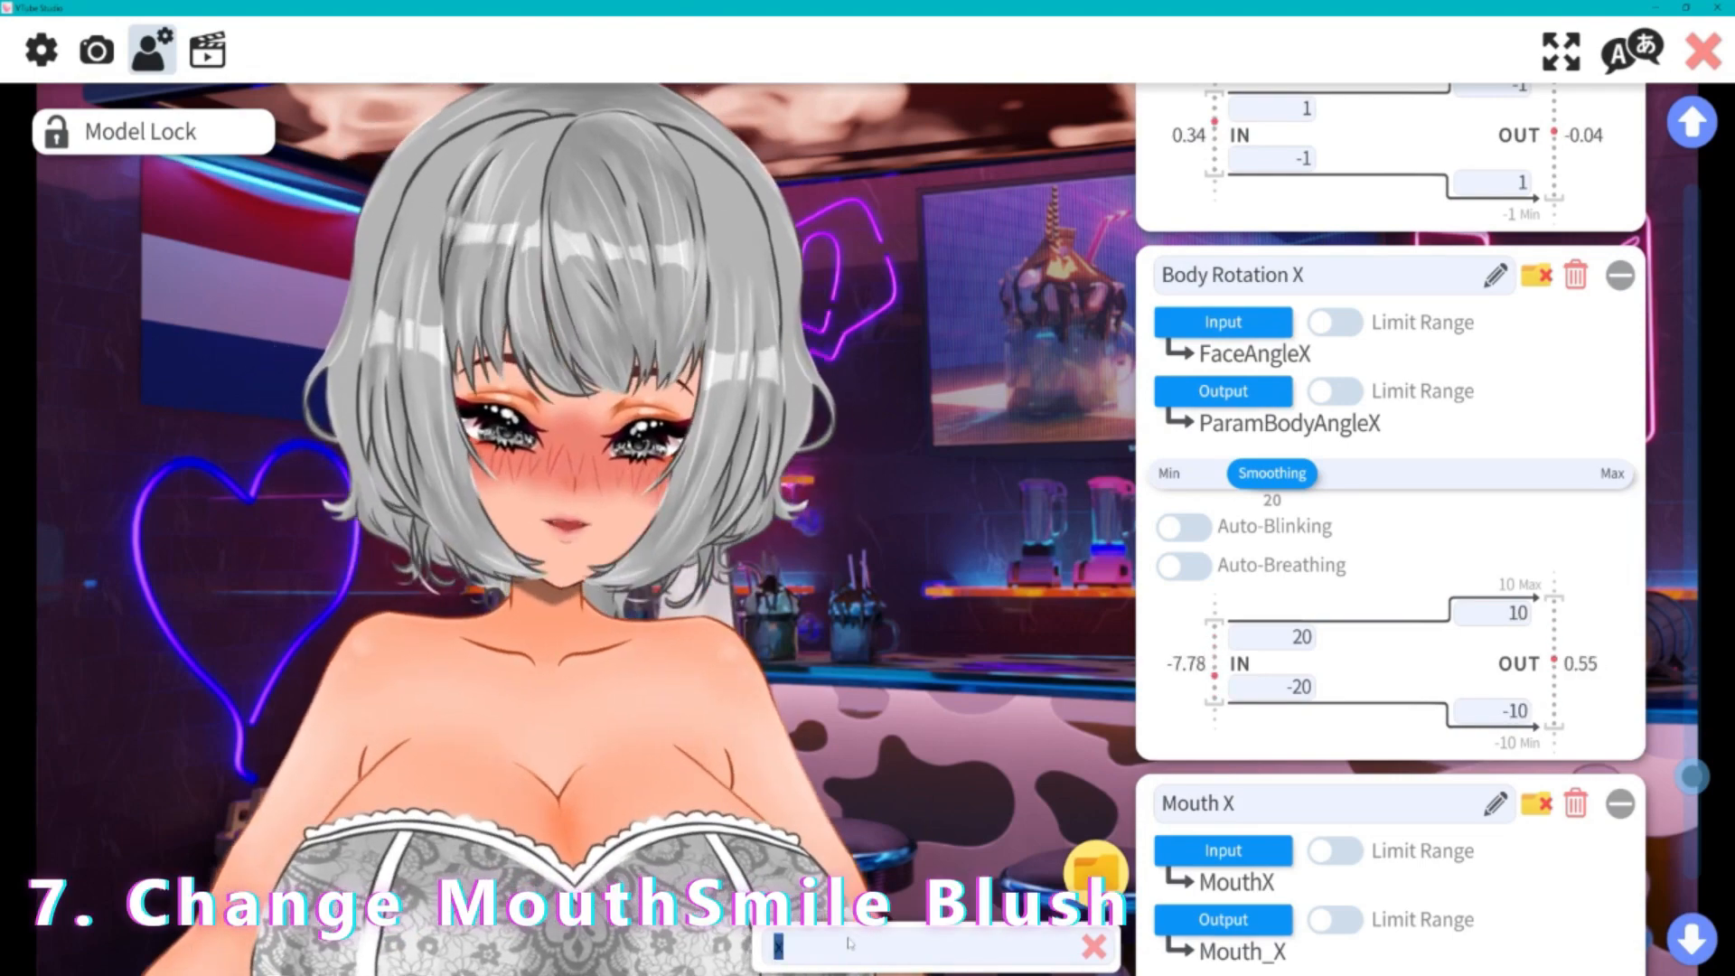
- Filter the parameters by "smile" and open the upper input value of blush smile for editing
text(smile)
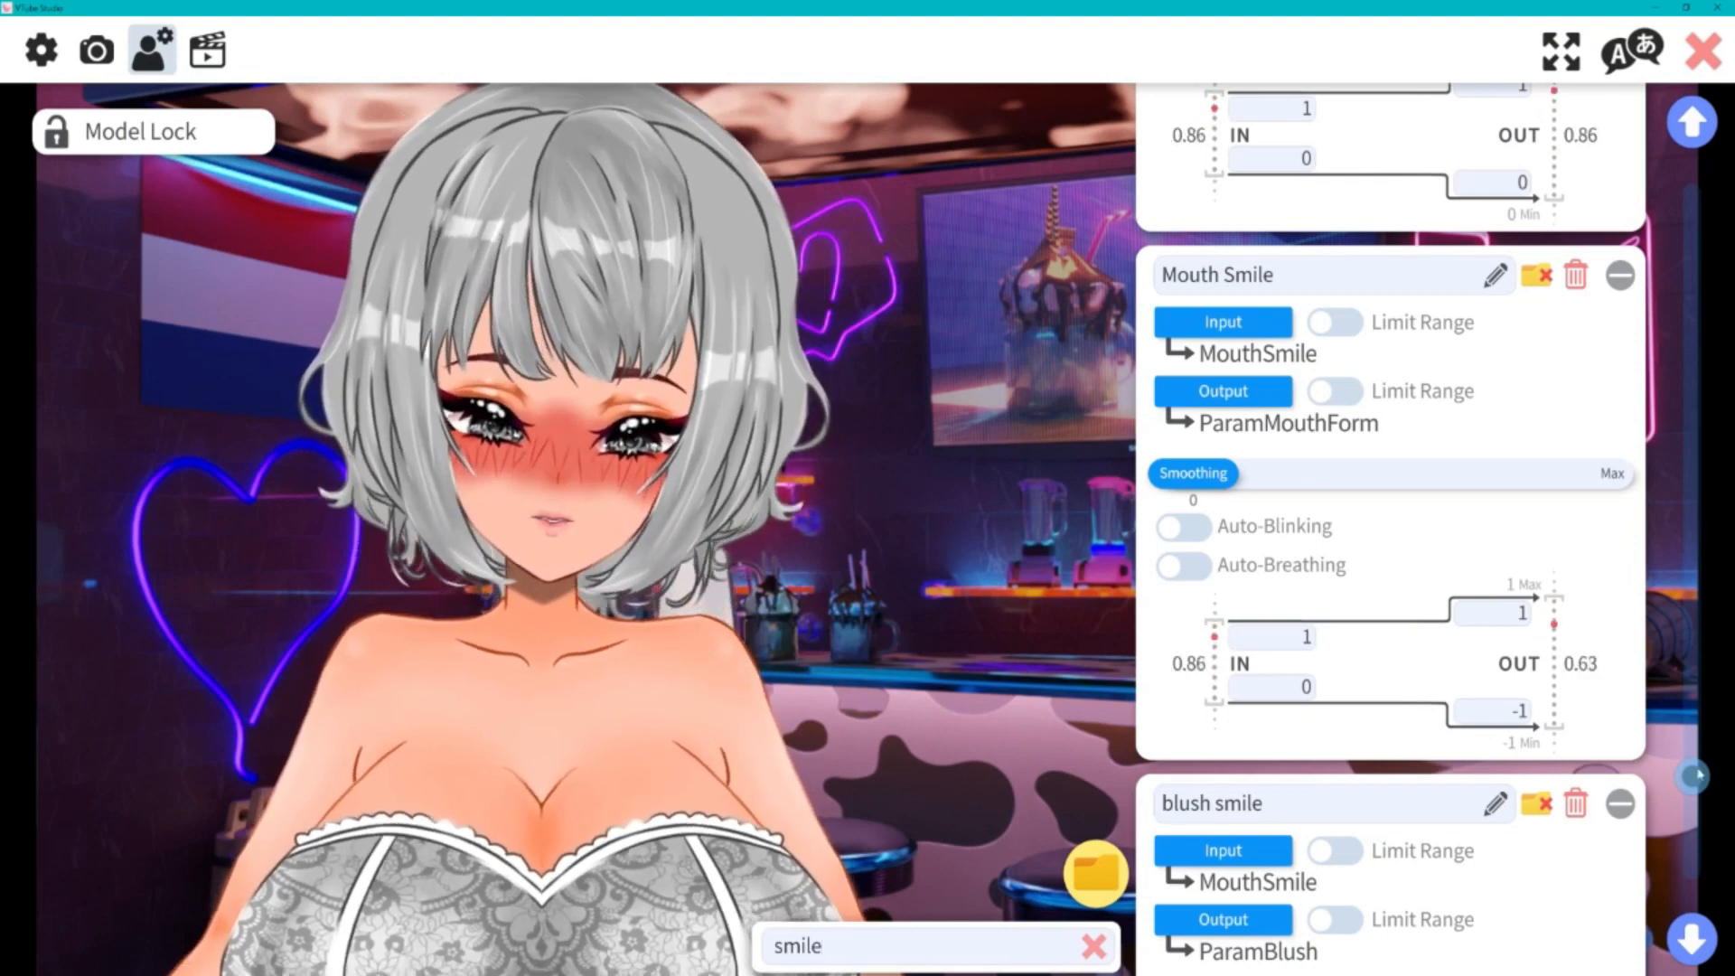
drag(1693, 775, 1689, 869)
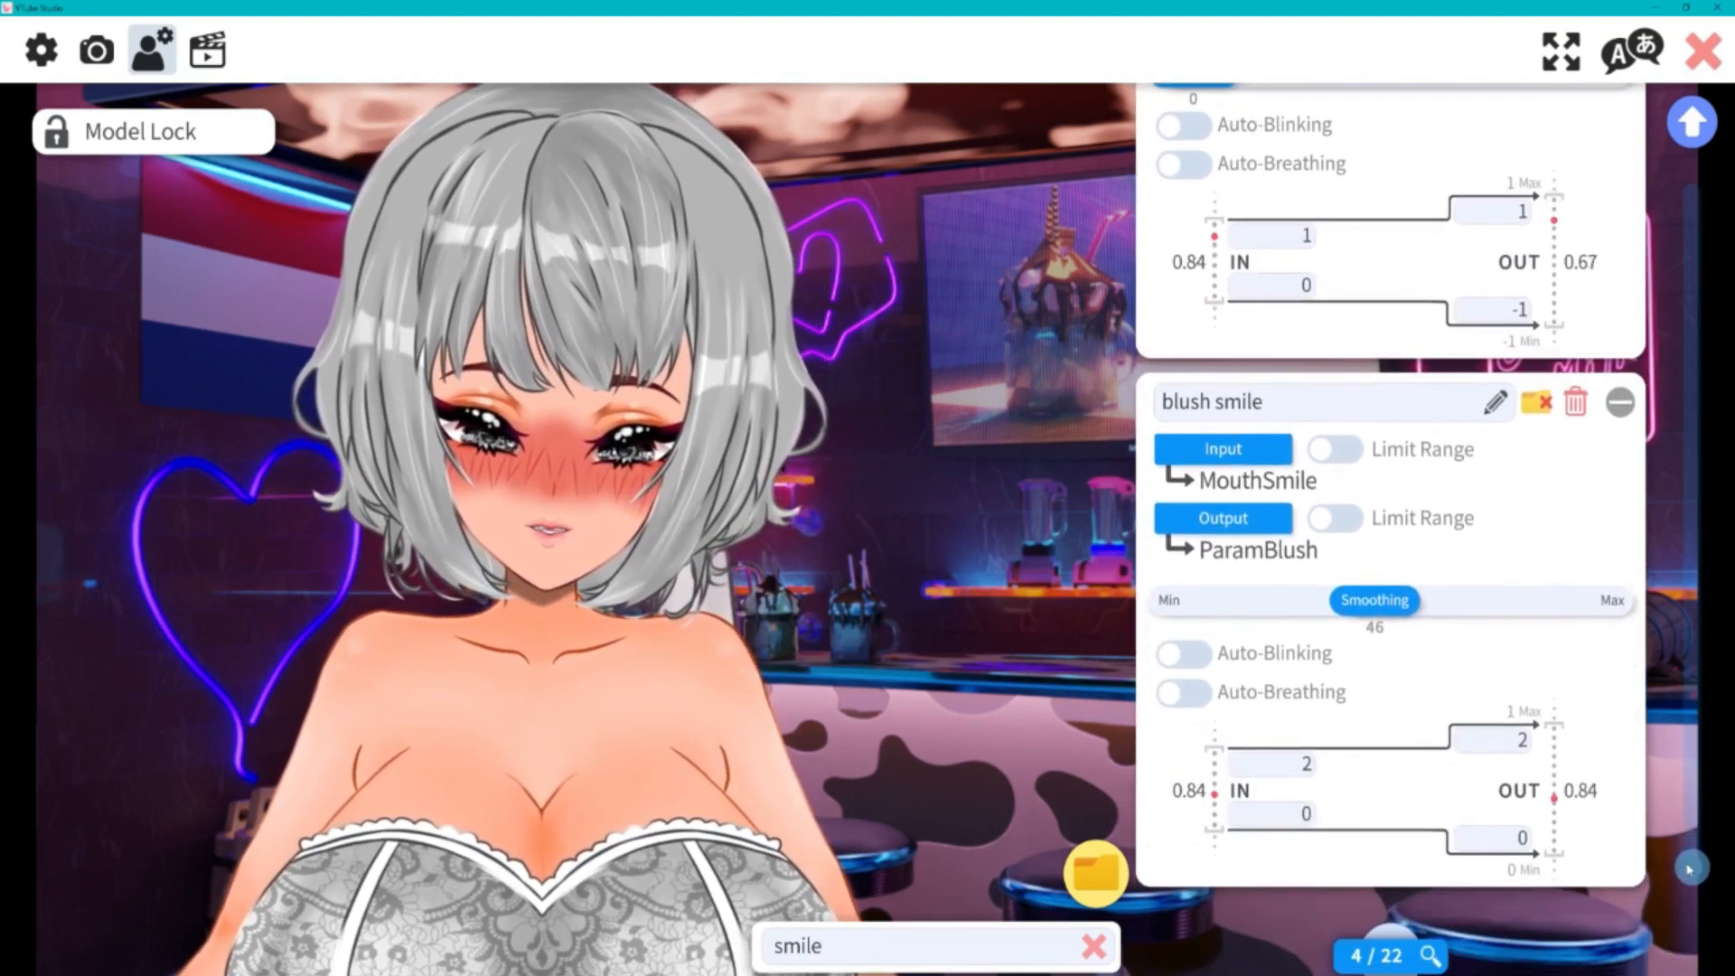
click(1289, 768)
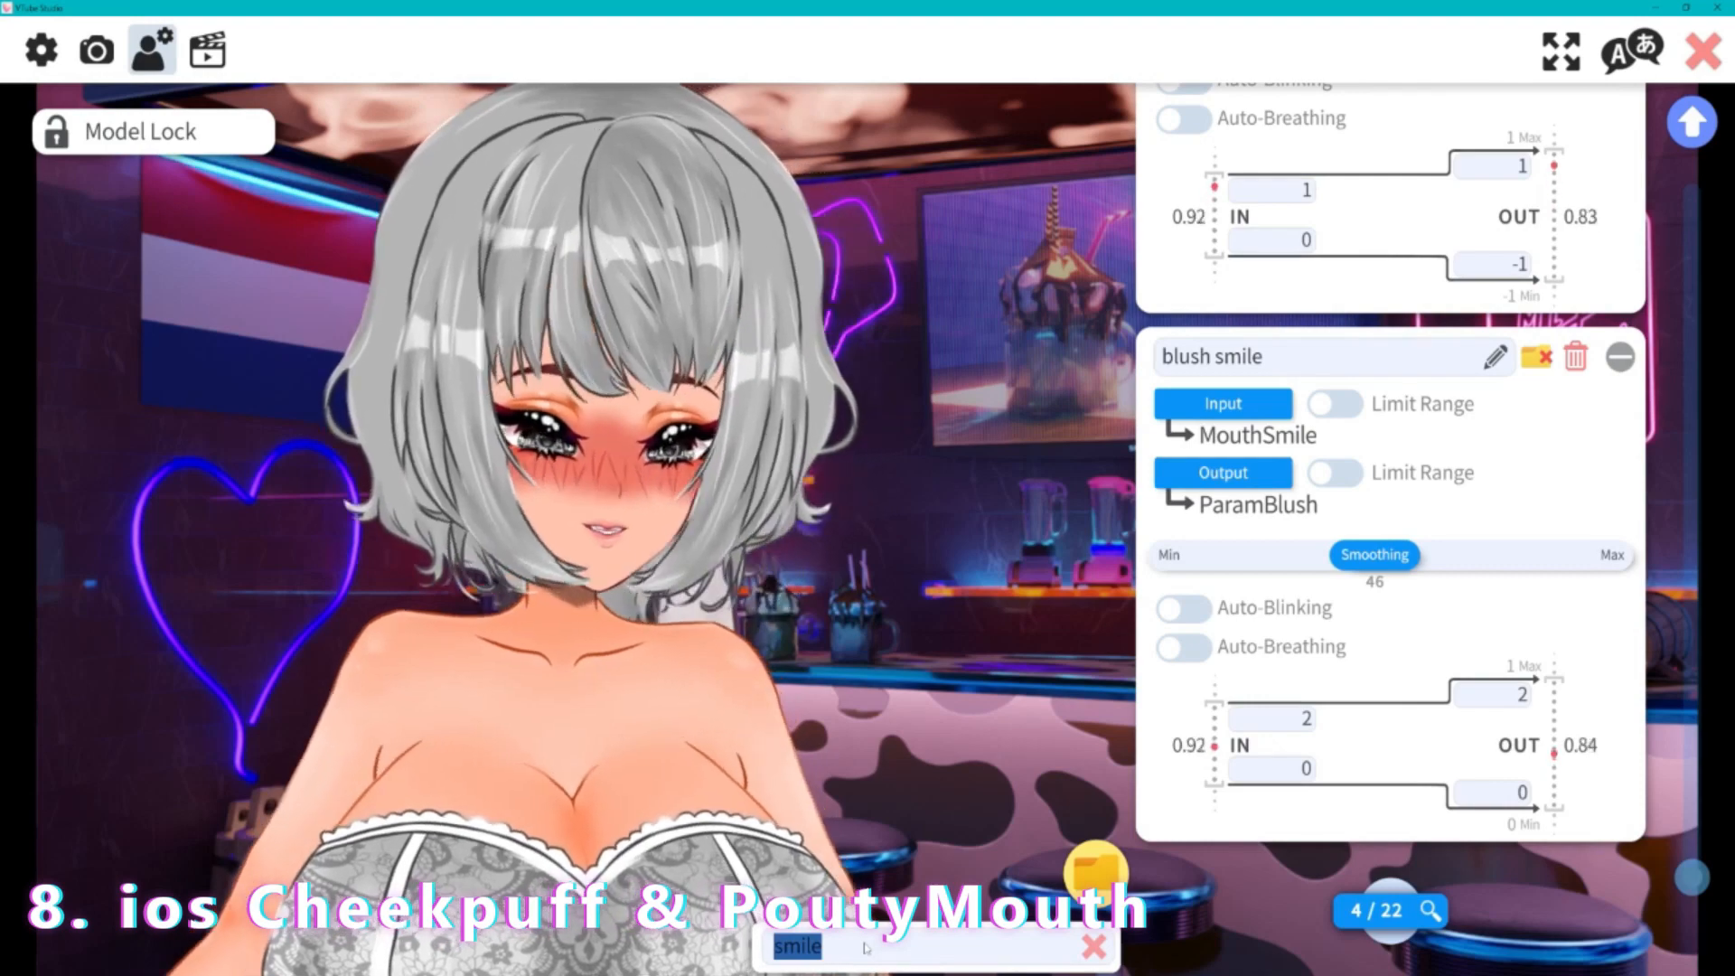
- Filter the parameters by "chee" and set the Pouty Mouth parameter's output to ParamCheekPuff
key(BackSpace)
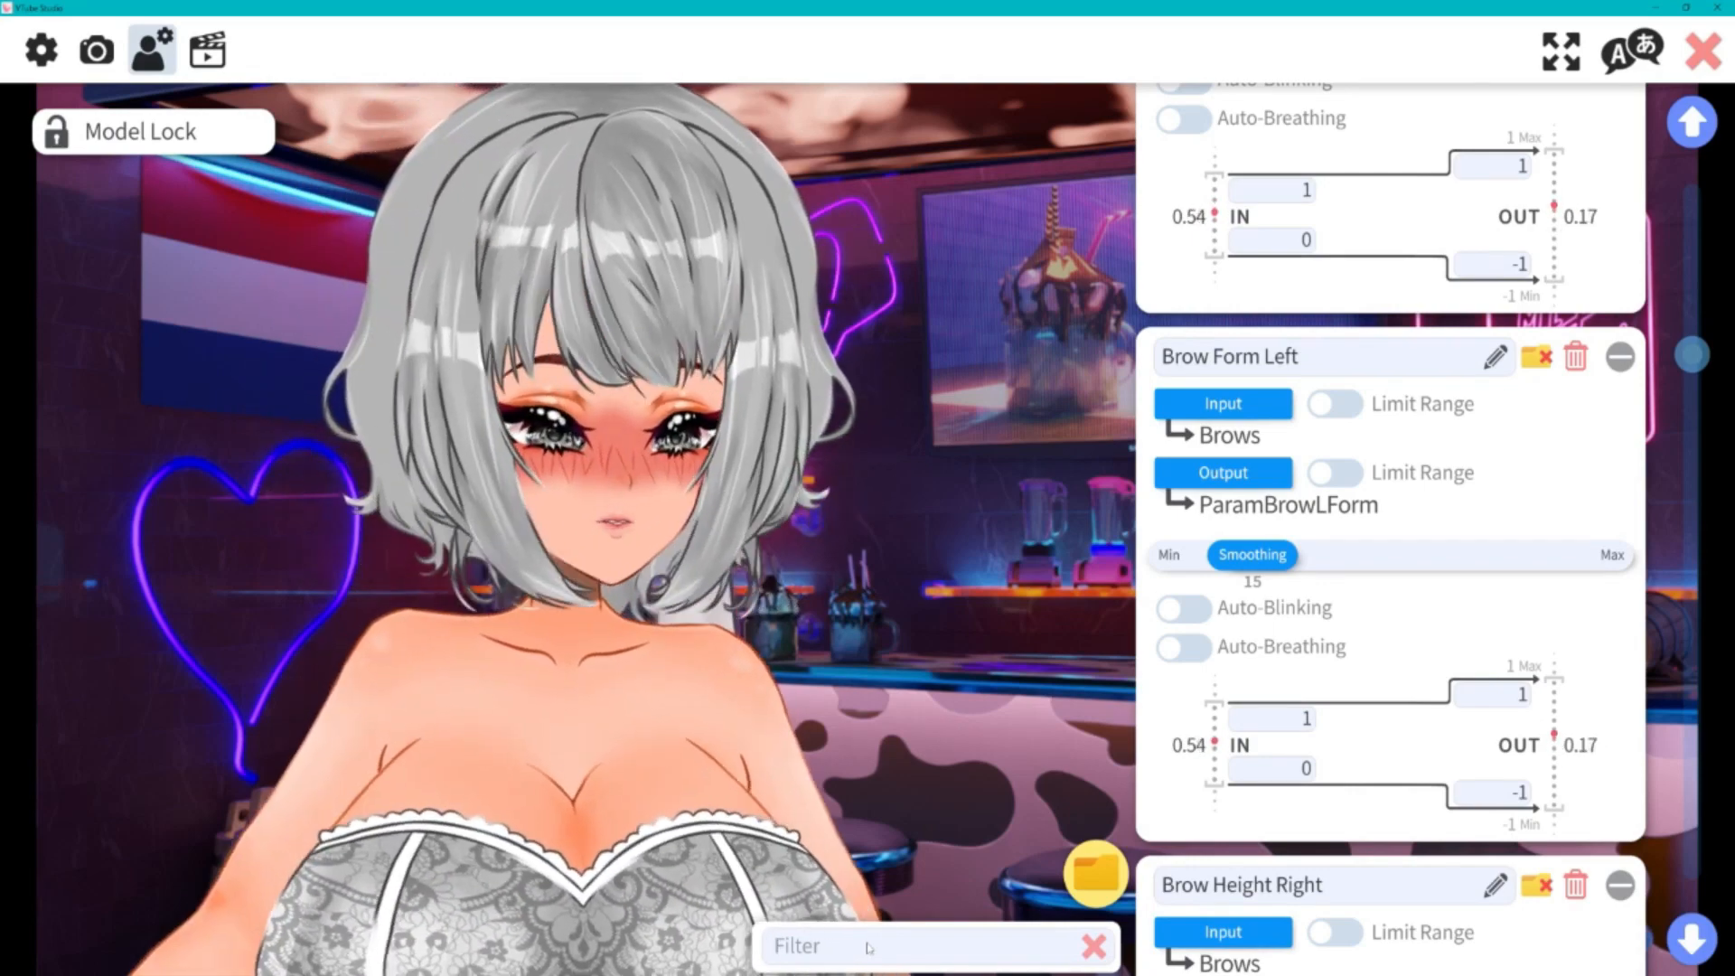
text(chee)
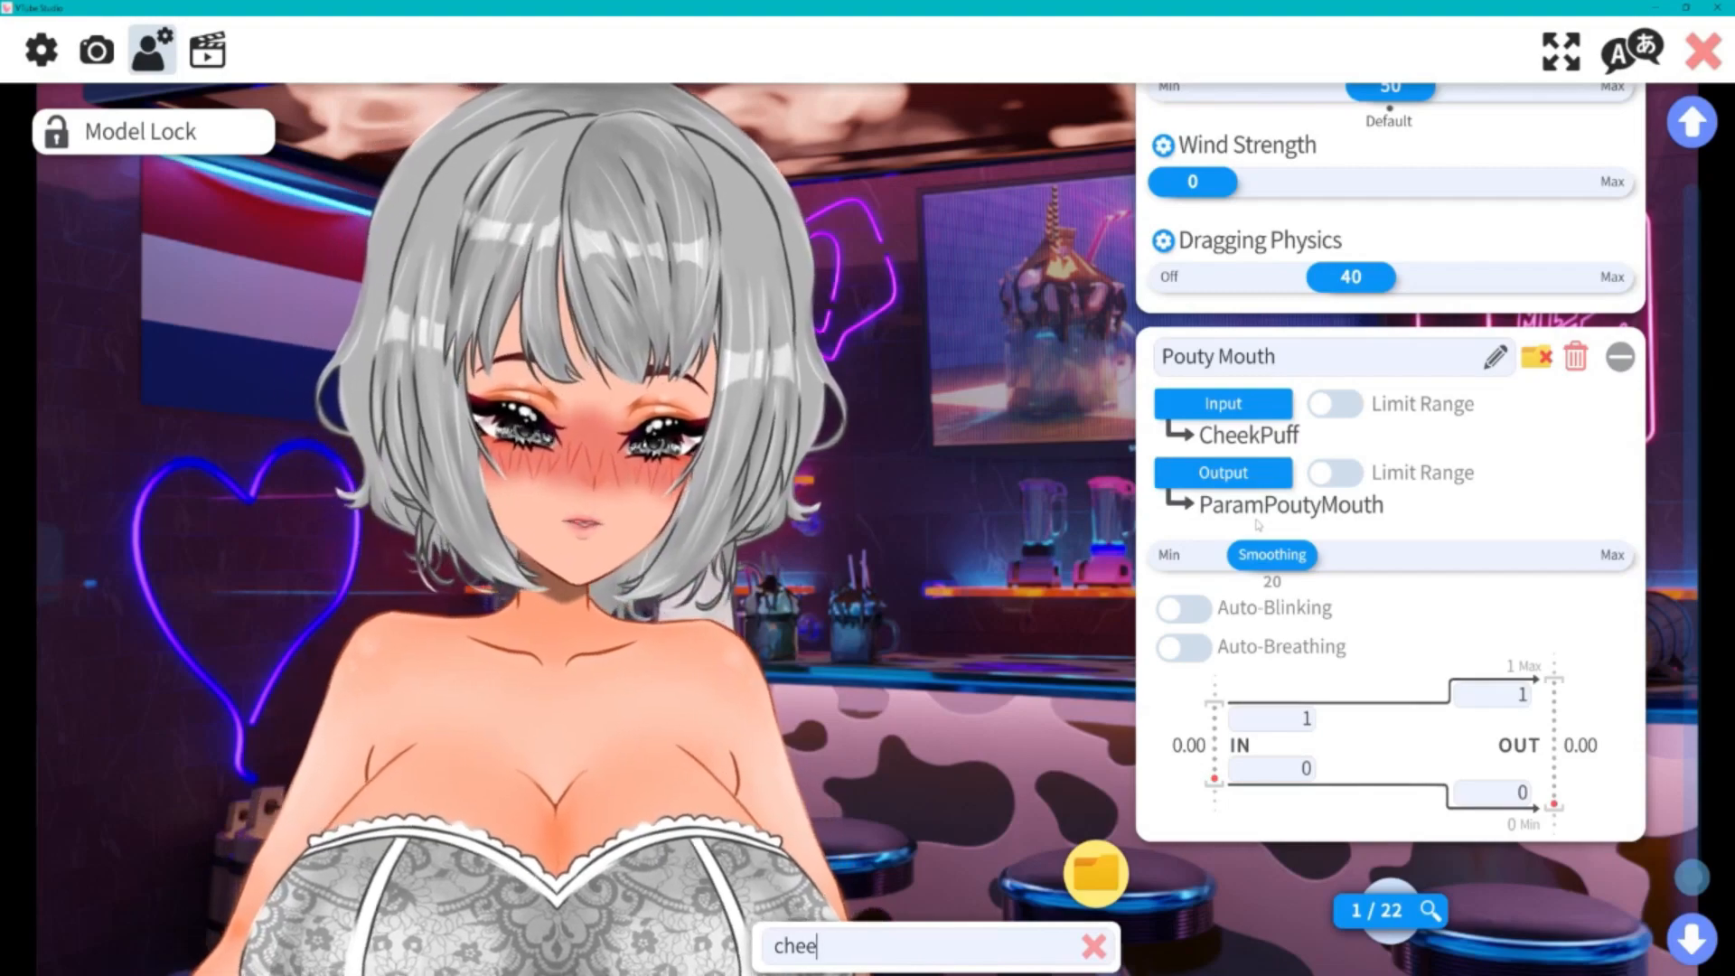
click(1248, 486)
text(chee)
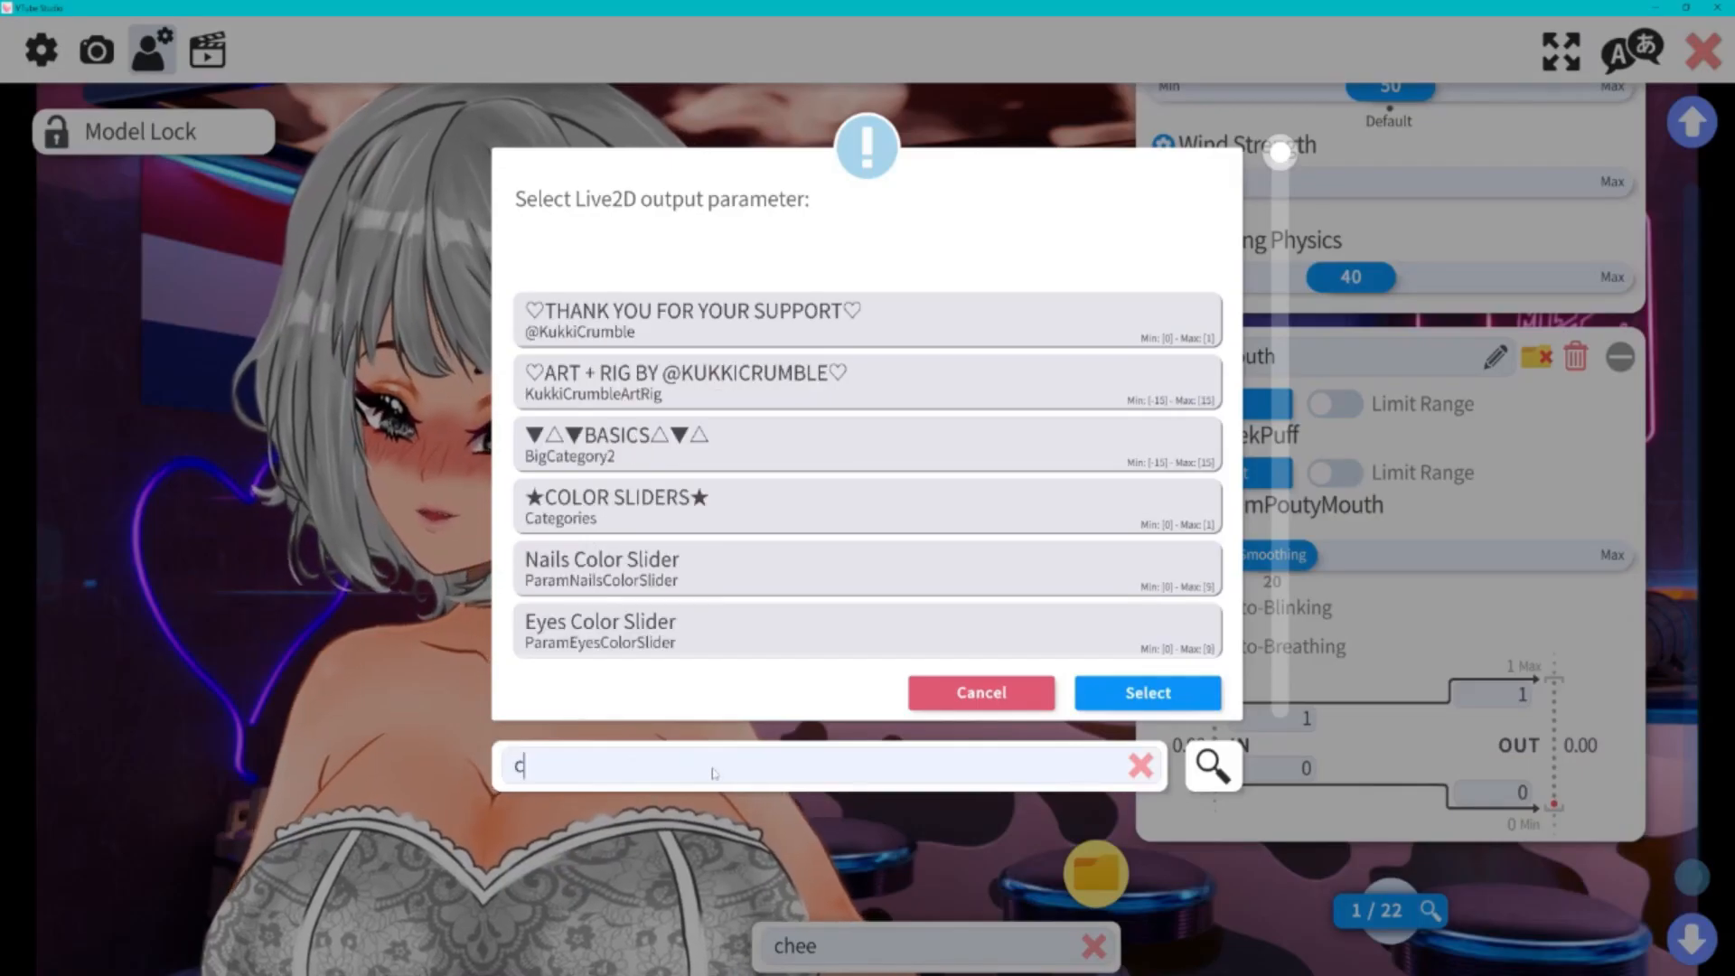
click(1175, 692)
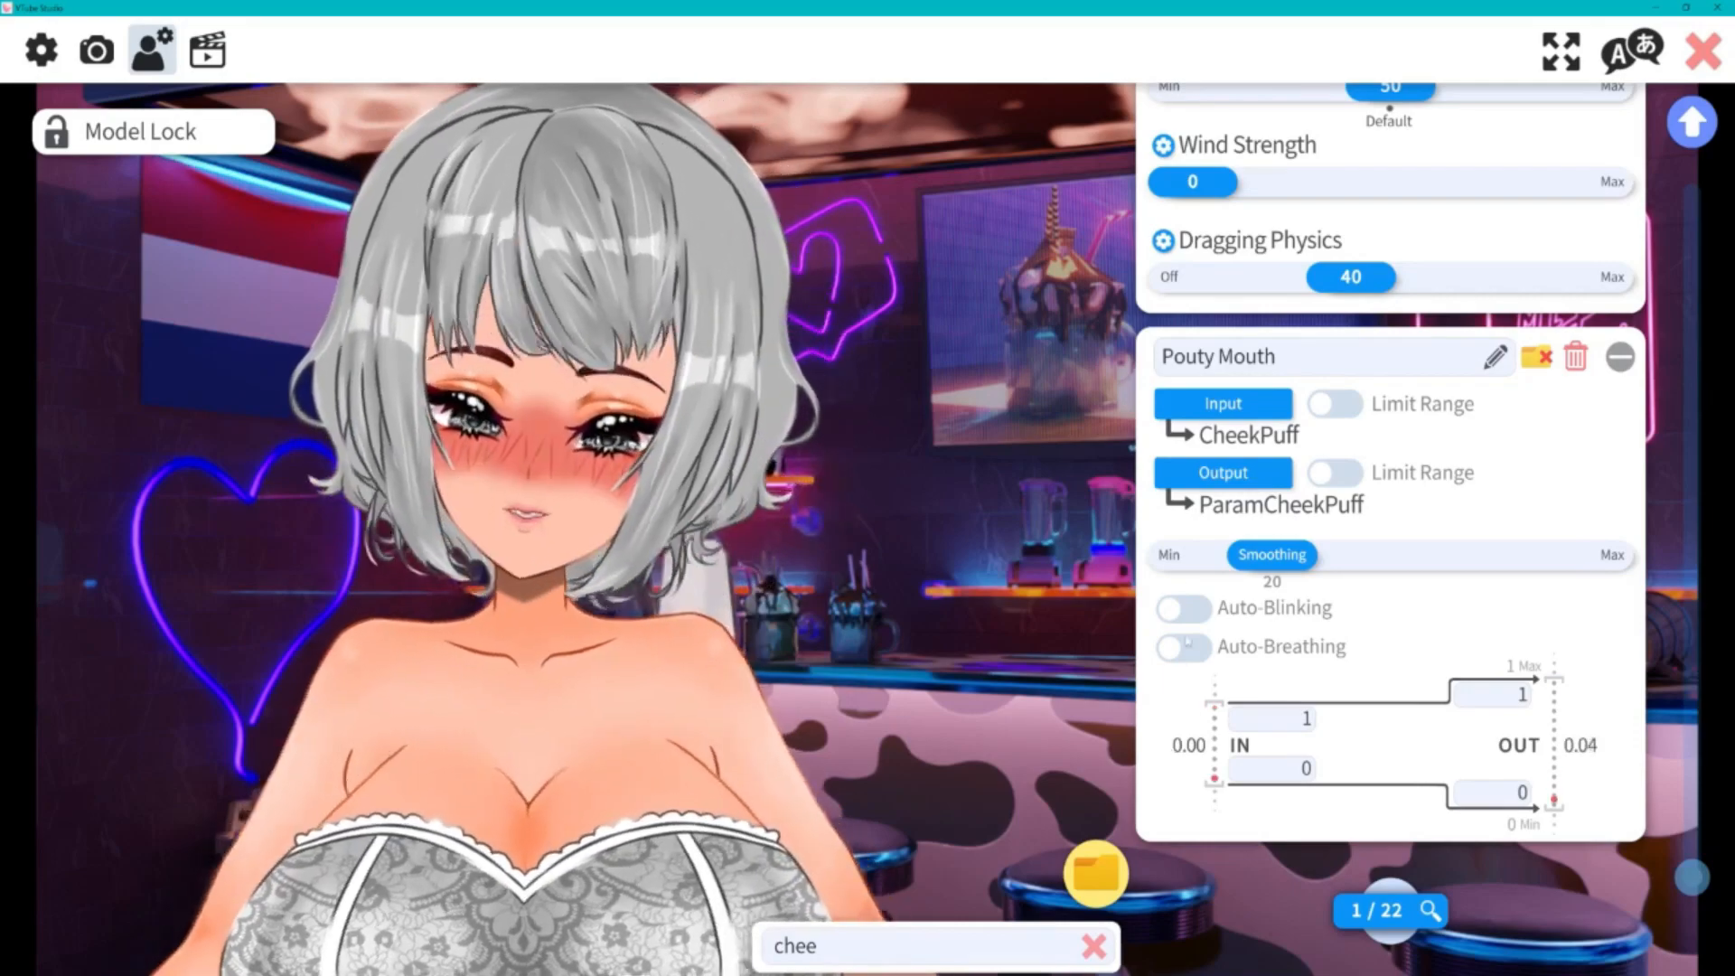
- Set the Pouty Mouth parameter's output to ParamPoutyMouth
click(1251, 477)
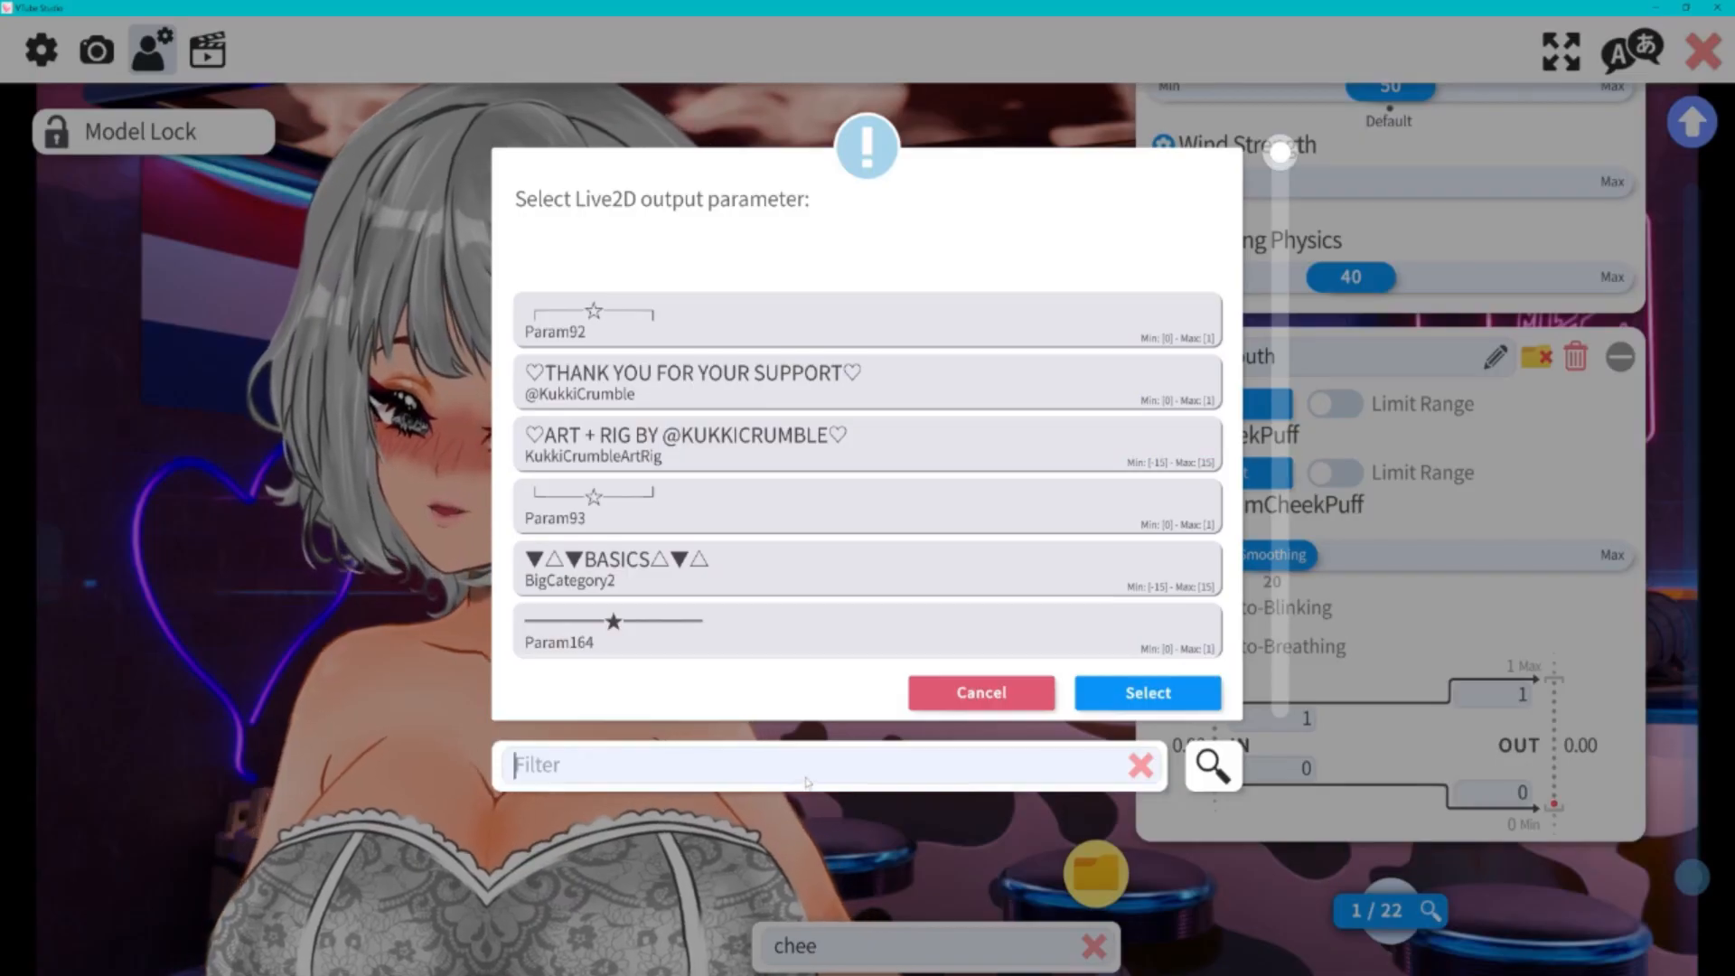
text(pout)
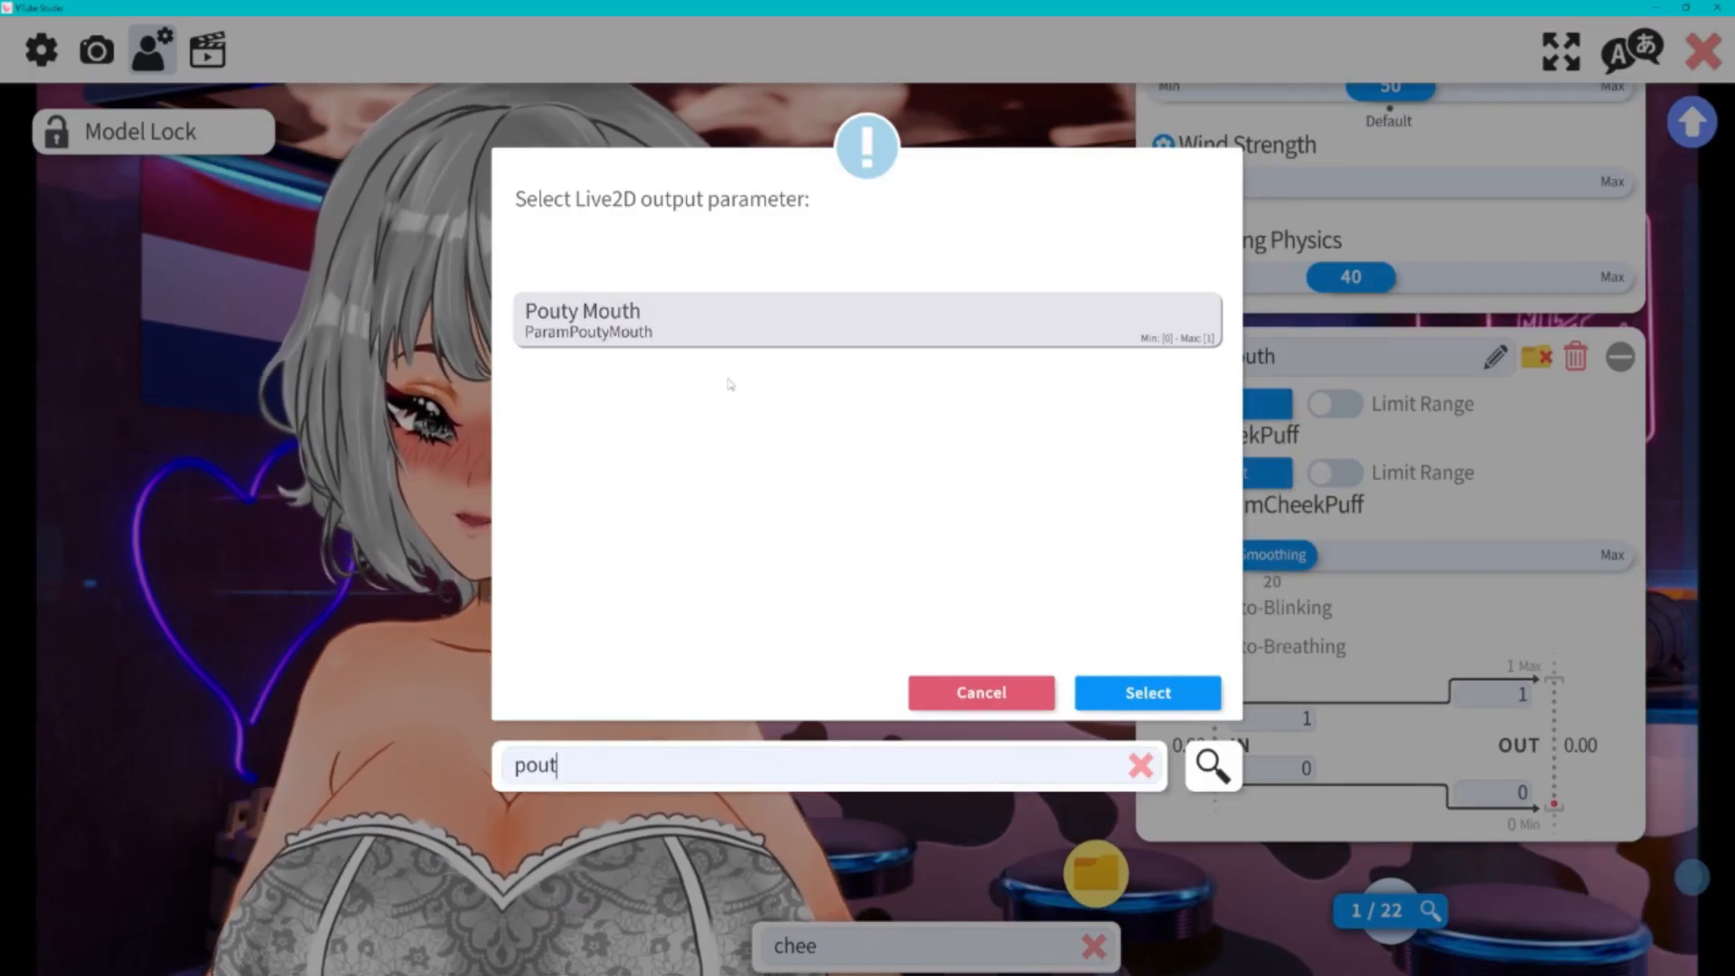
click(858, 321)
click(1191, 692)
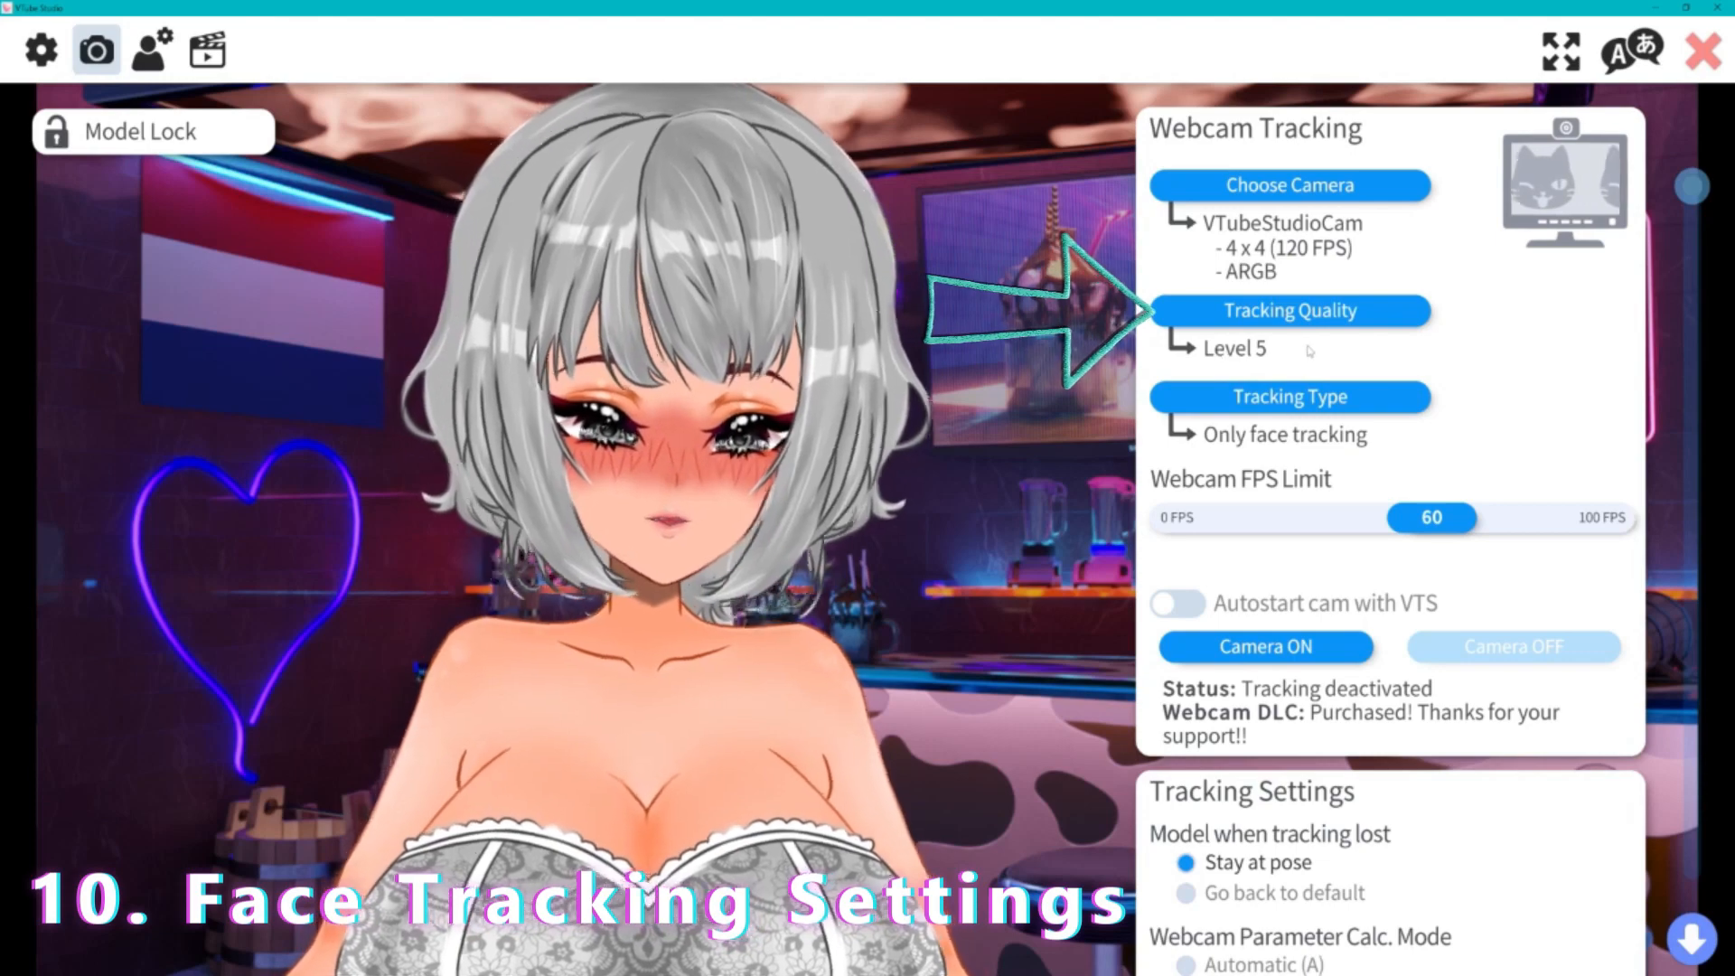
- Review the available webcam tracking quality levels and close the list without choosing one
click(1307, 312)
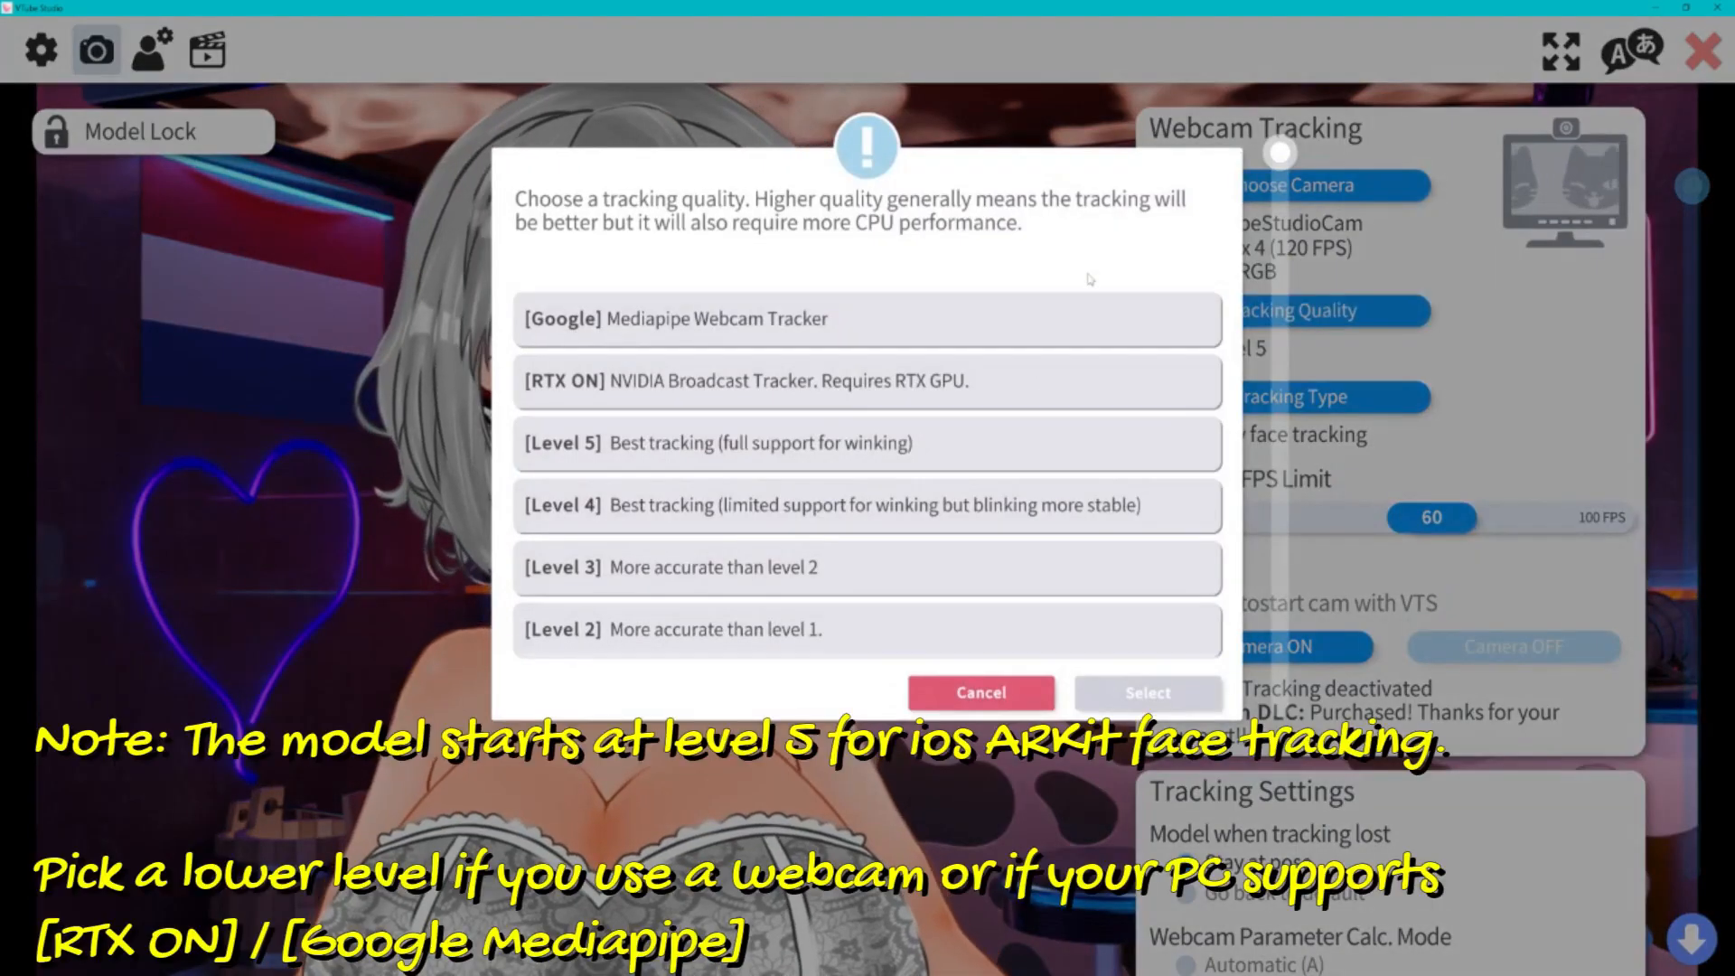
drag(1280, 154, 1280, 230)
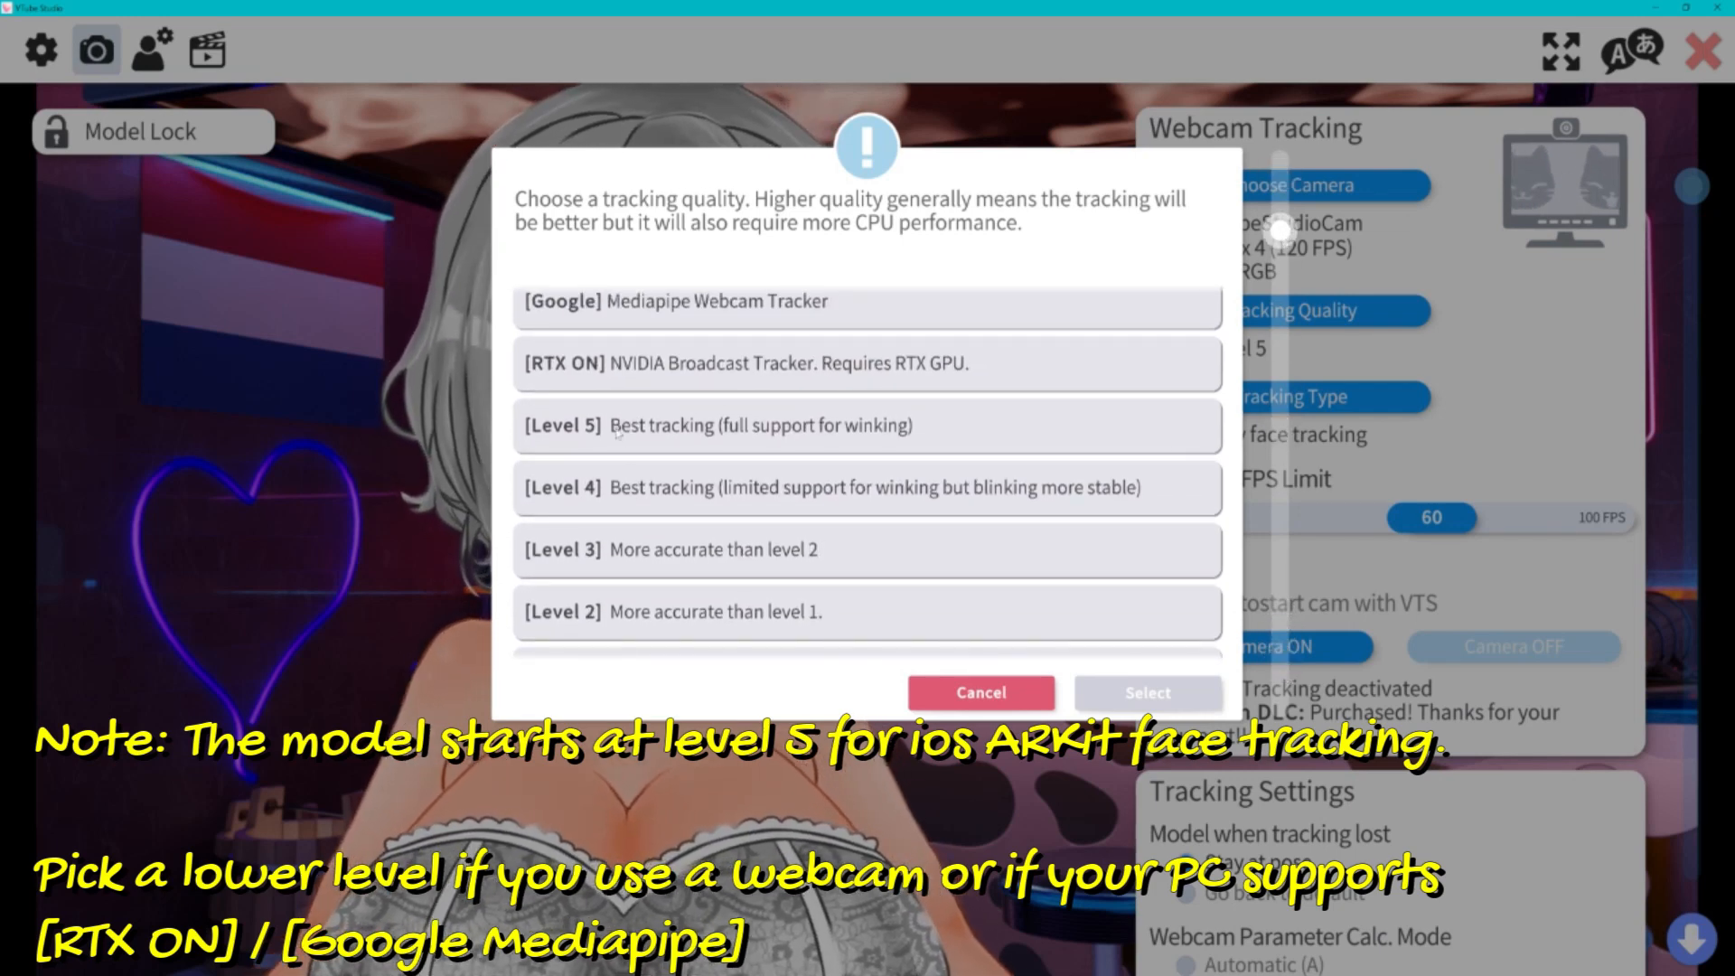
scroll(790, 327, down, 3)
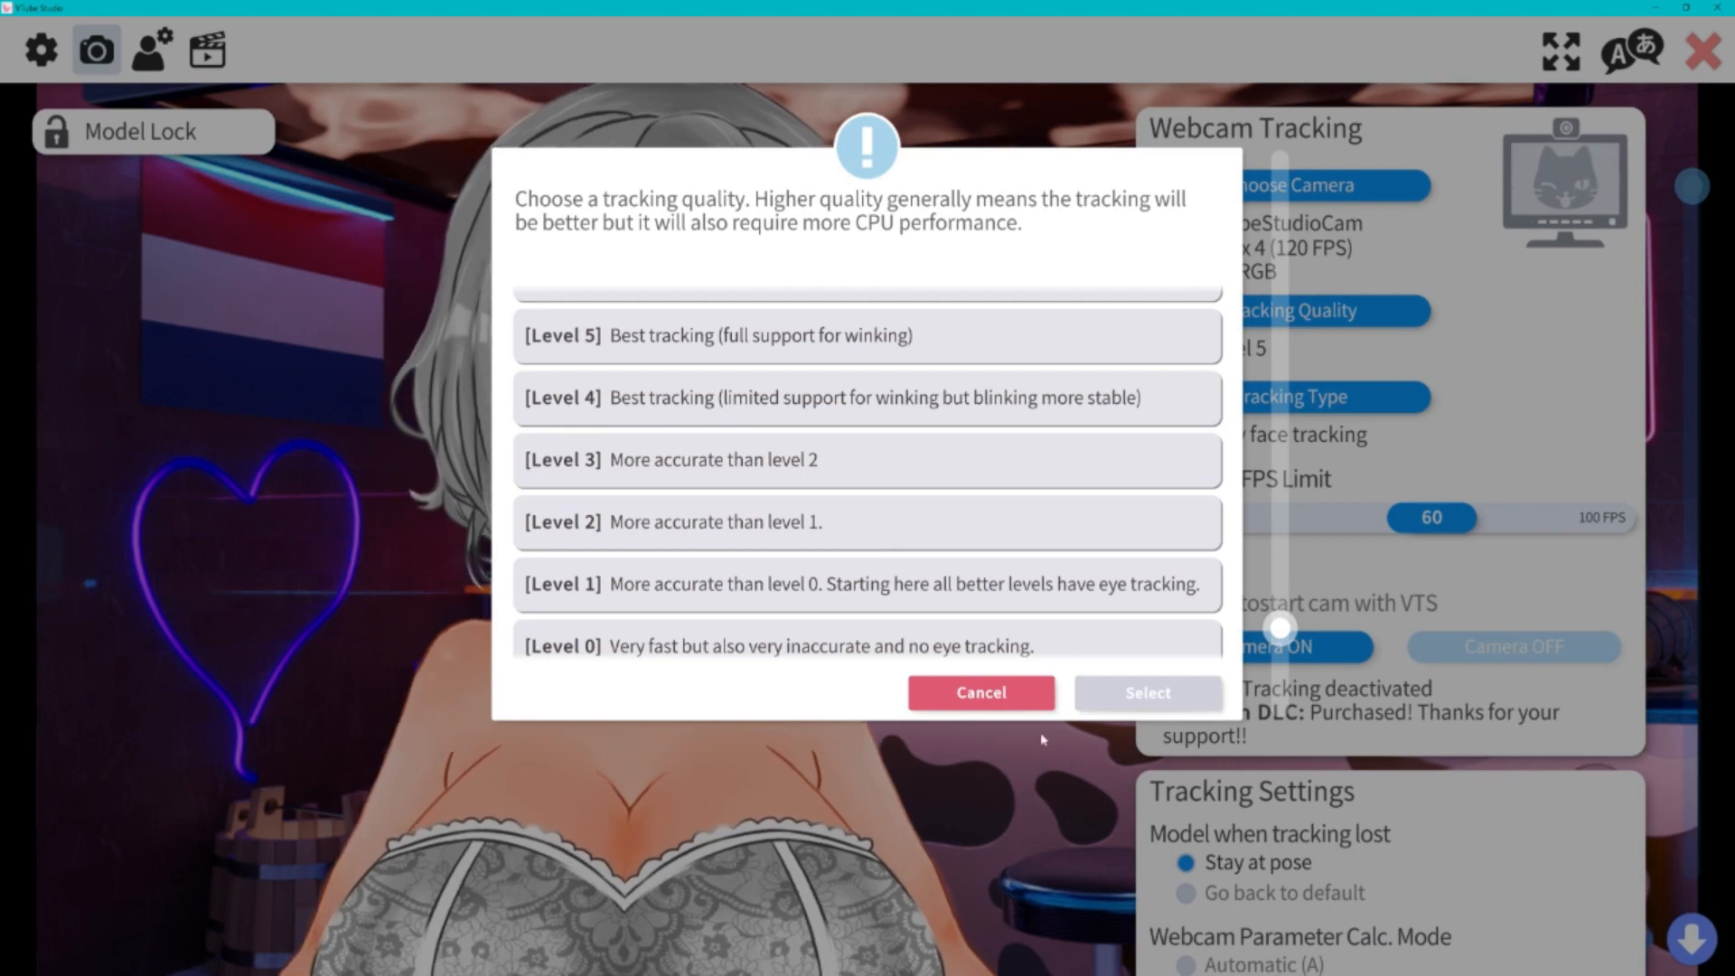
click(975, 692)
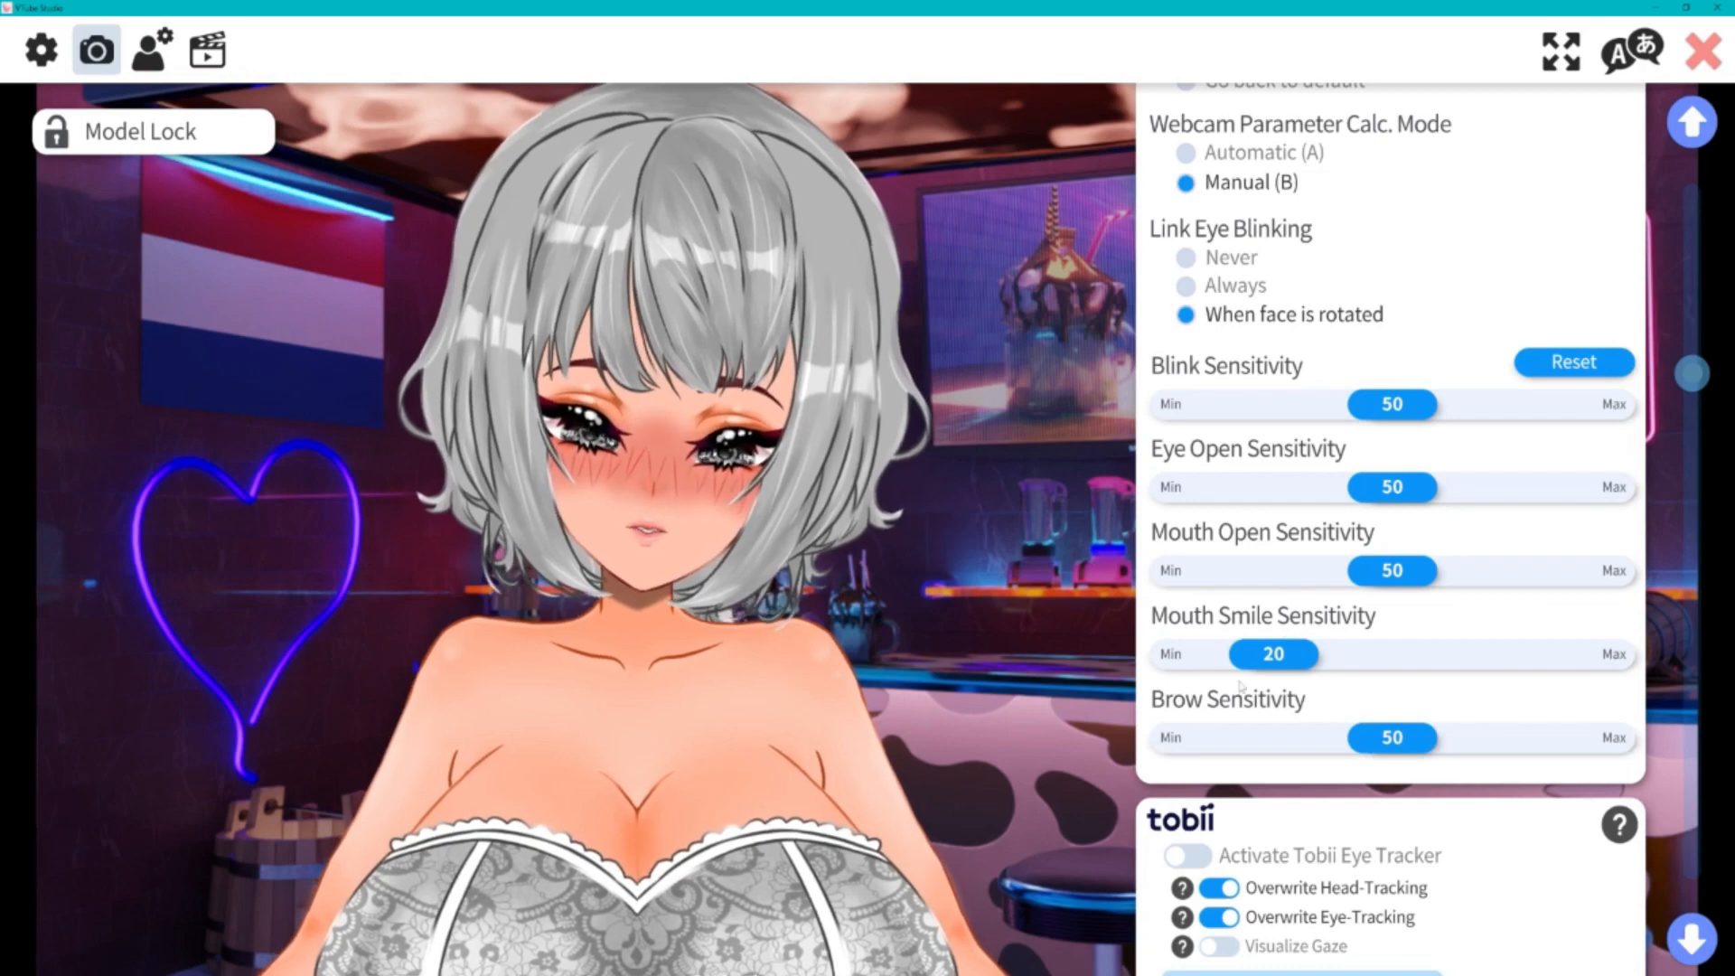
- Look through the camera settings down to the Virtual Webcam Config section and return to the Webcam Tracking settings
scroll(1435, 551, down, 10)
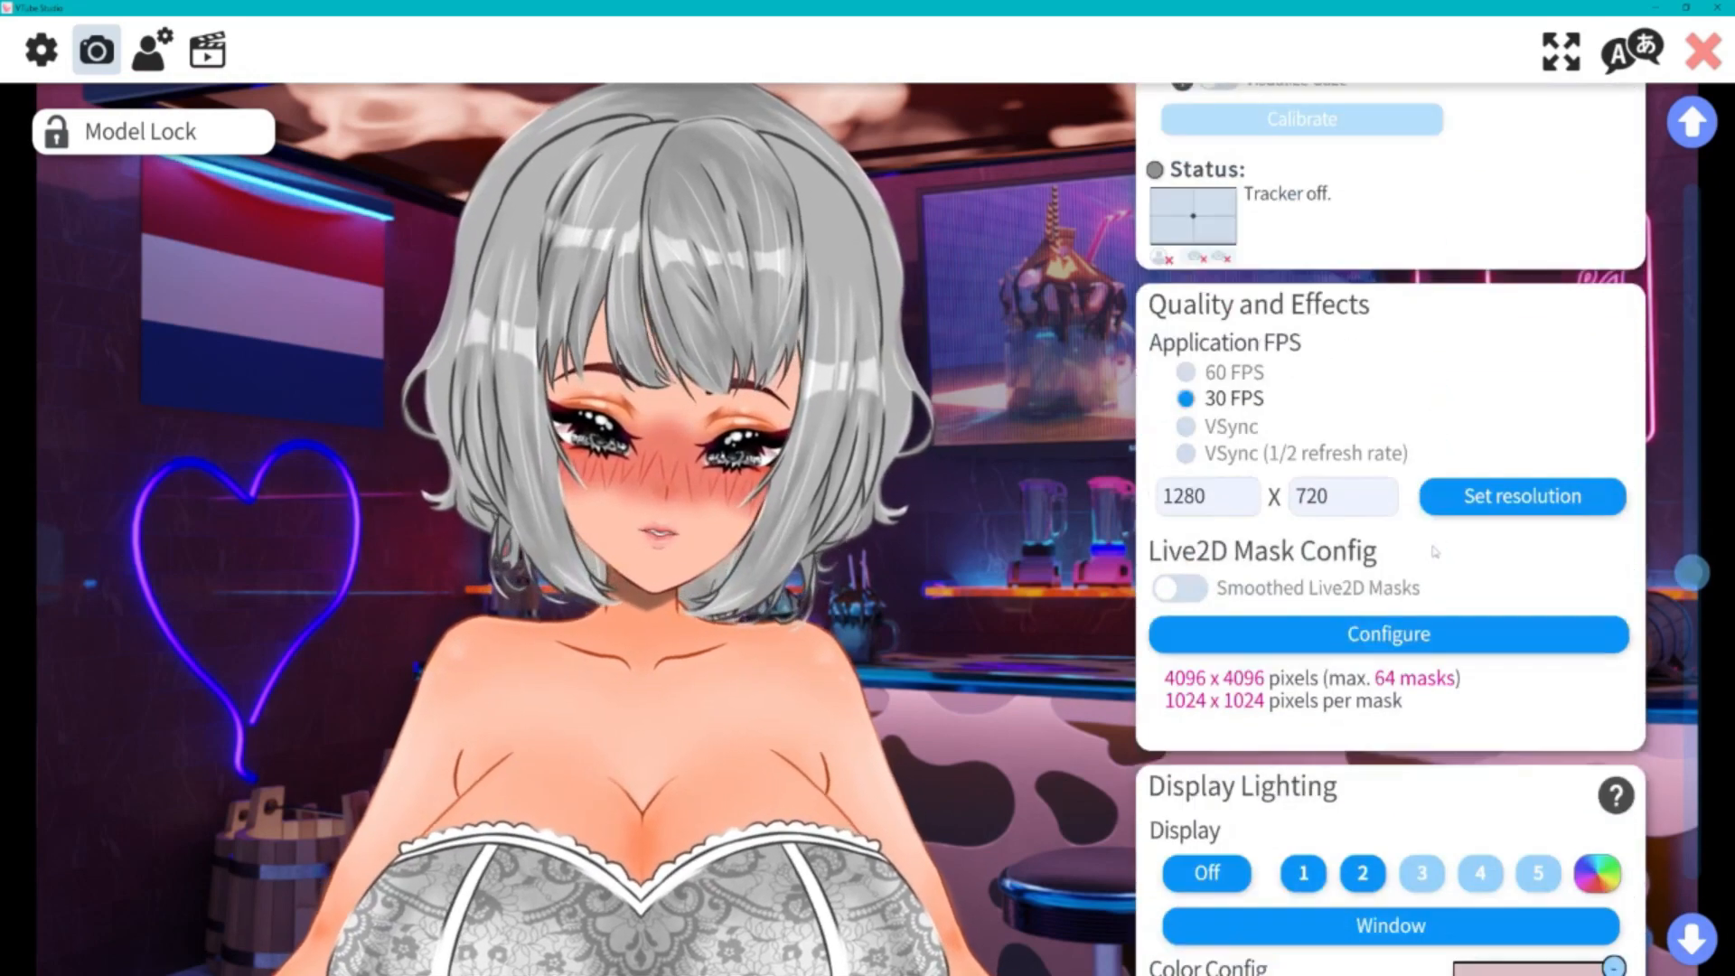
scroll(1435, 551, down, 5)
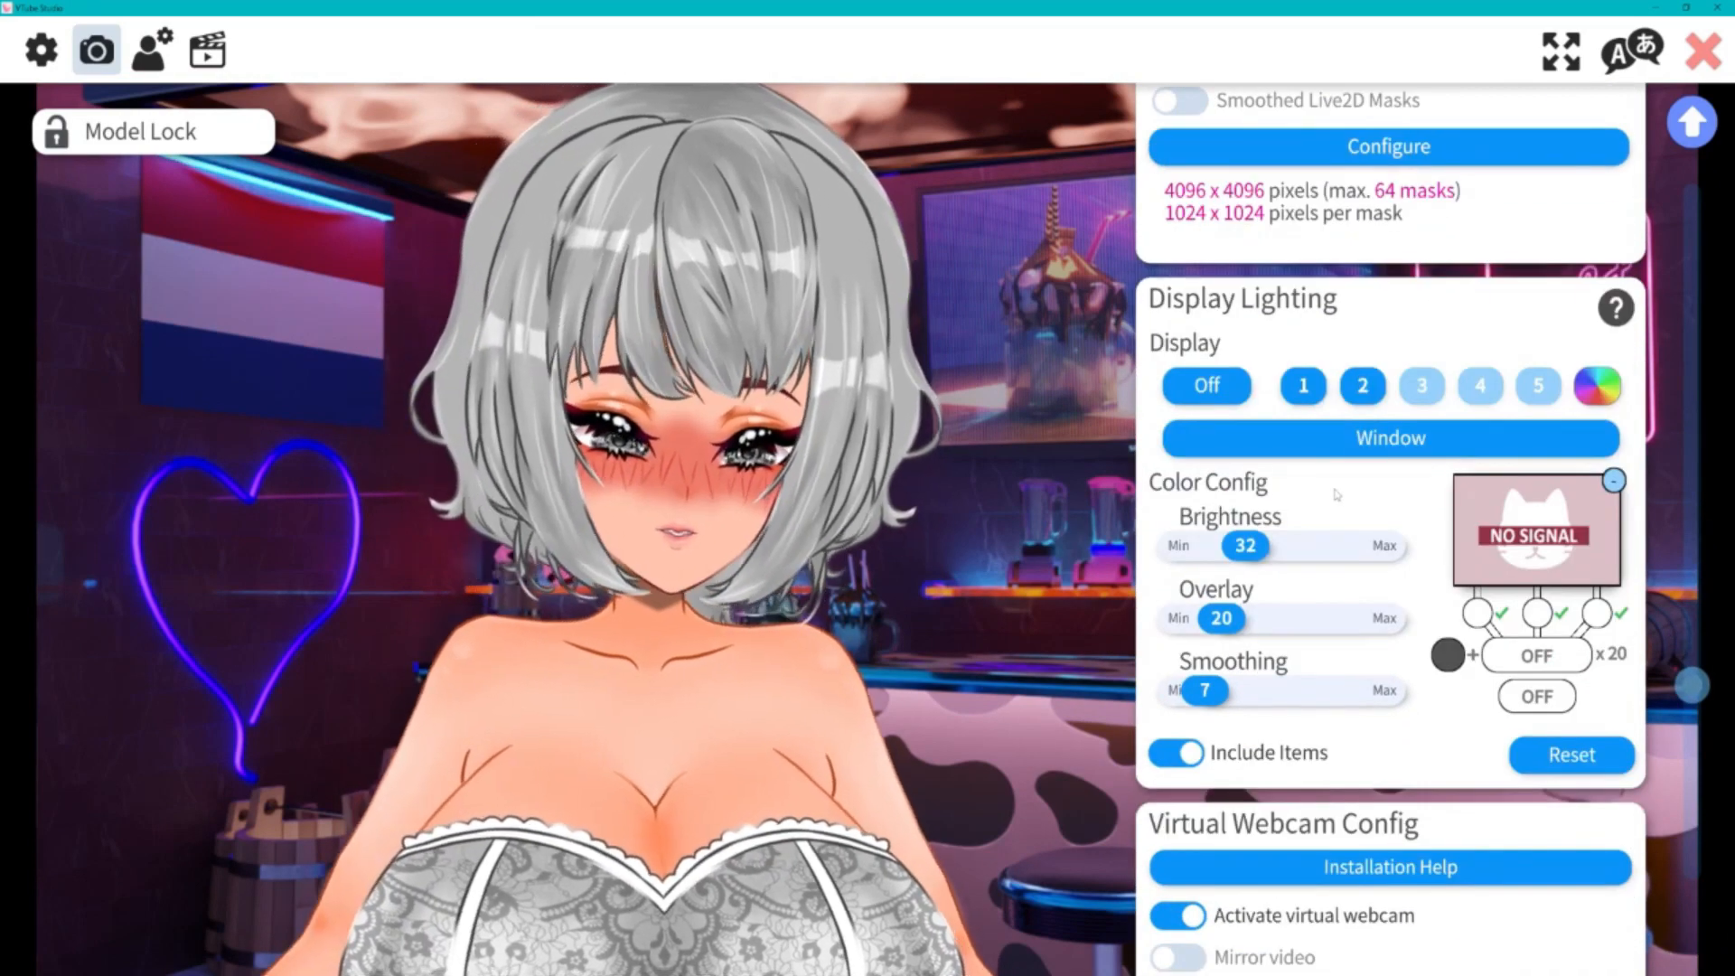
scroll(1336, 494, down, 4)
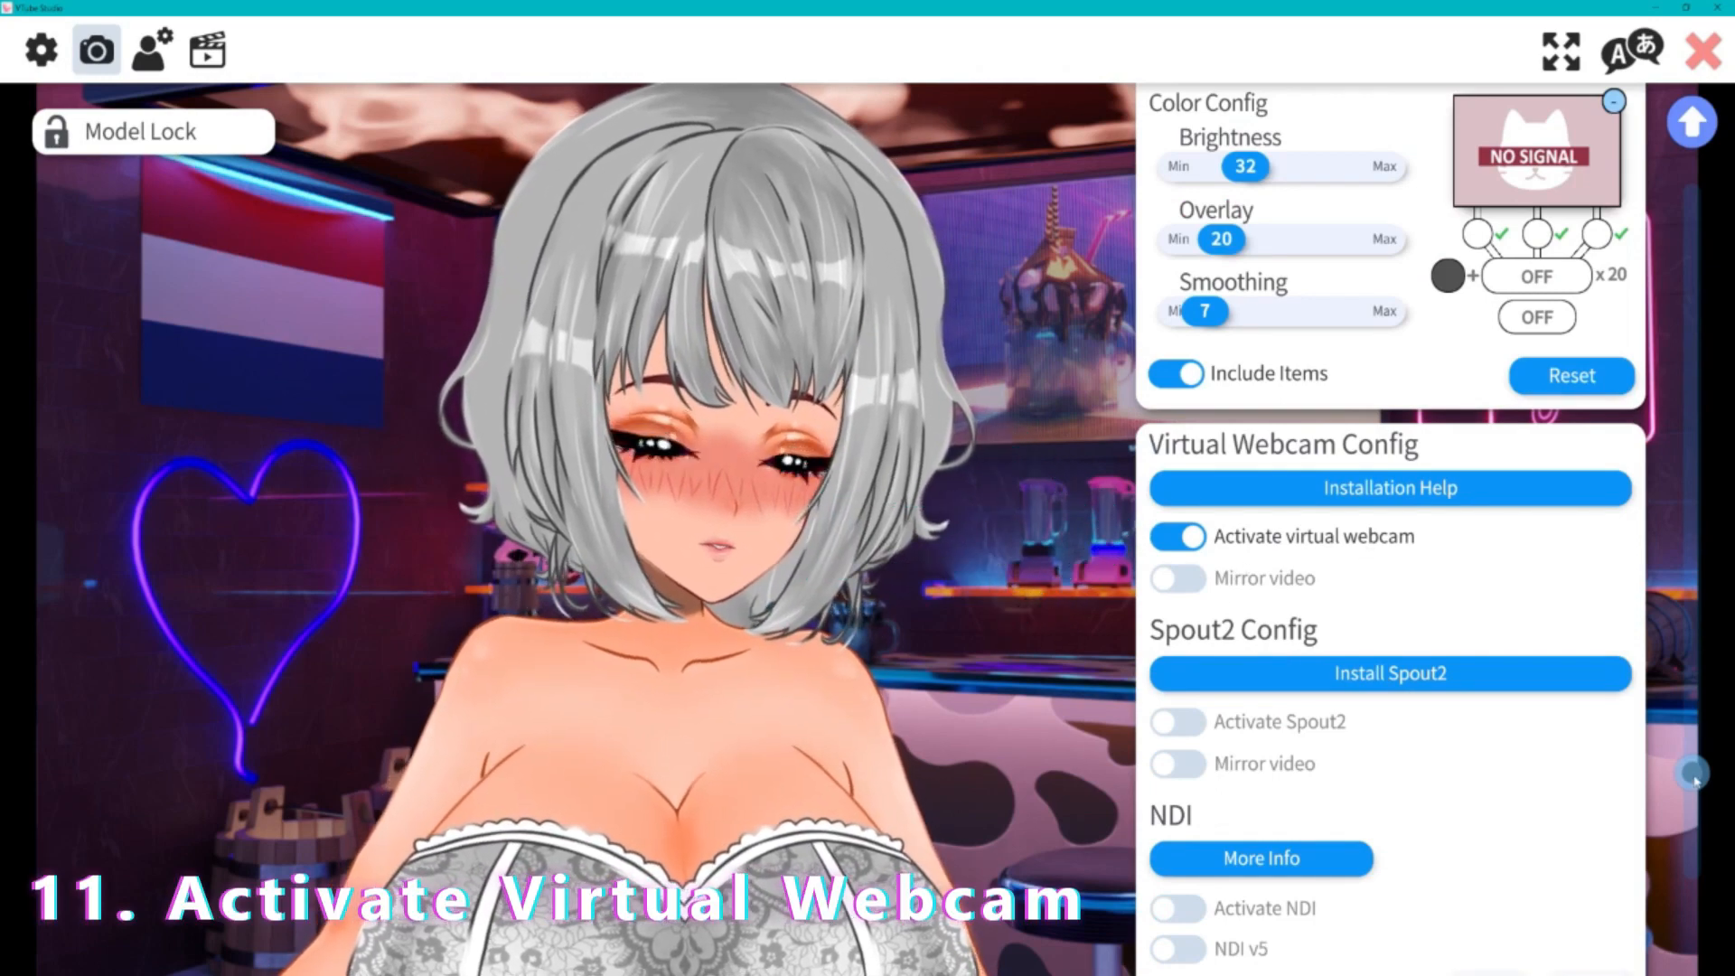
mouse_move(1692, 774)
mouse_down()
mouse_move(1692, 822)
mouse_move(1702, 186)
mouse_up()
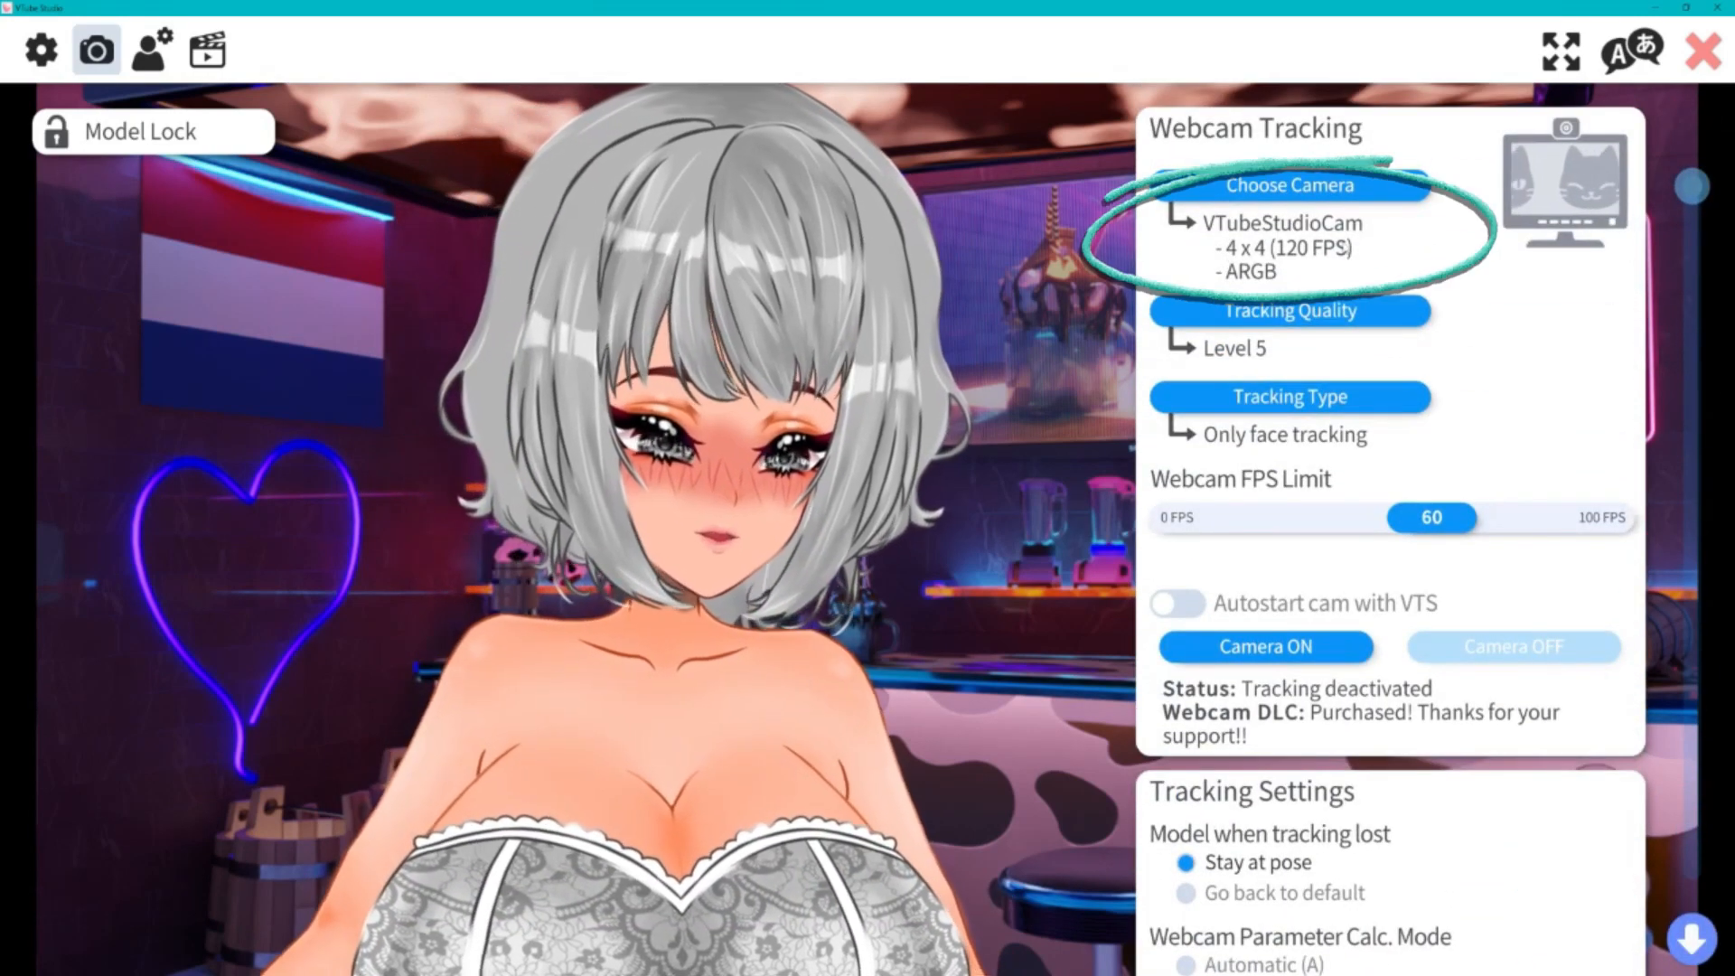
- Go to the hotkey settings and examine the hotkey folder categories
click(154, 52)
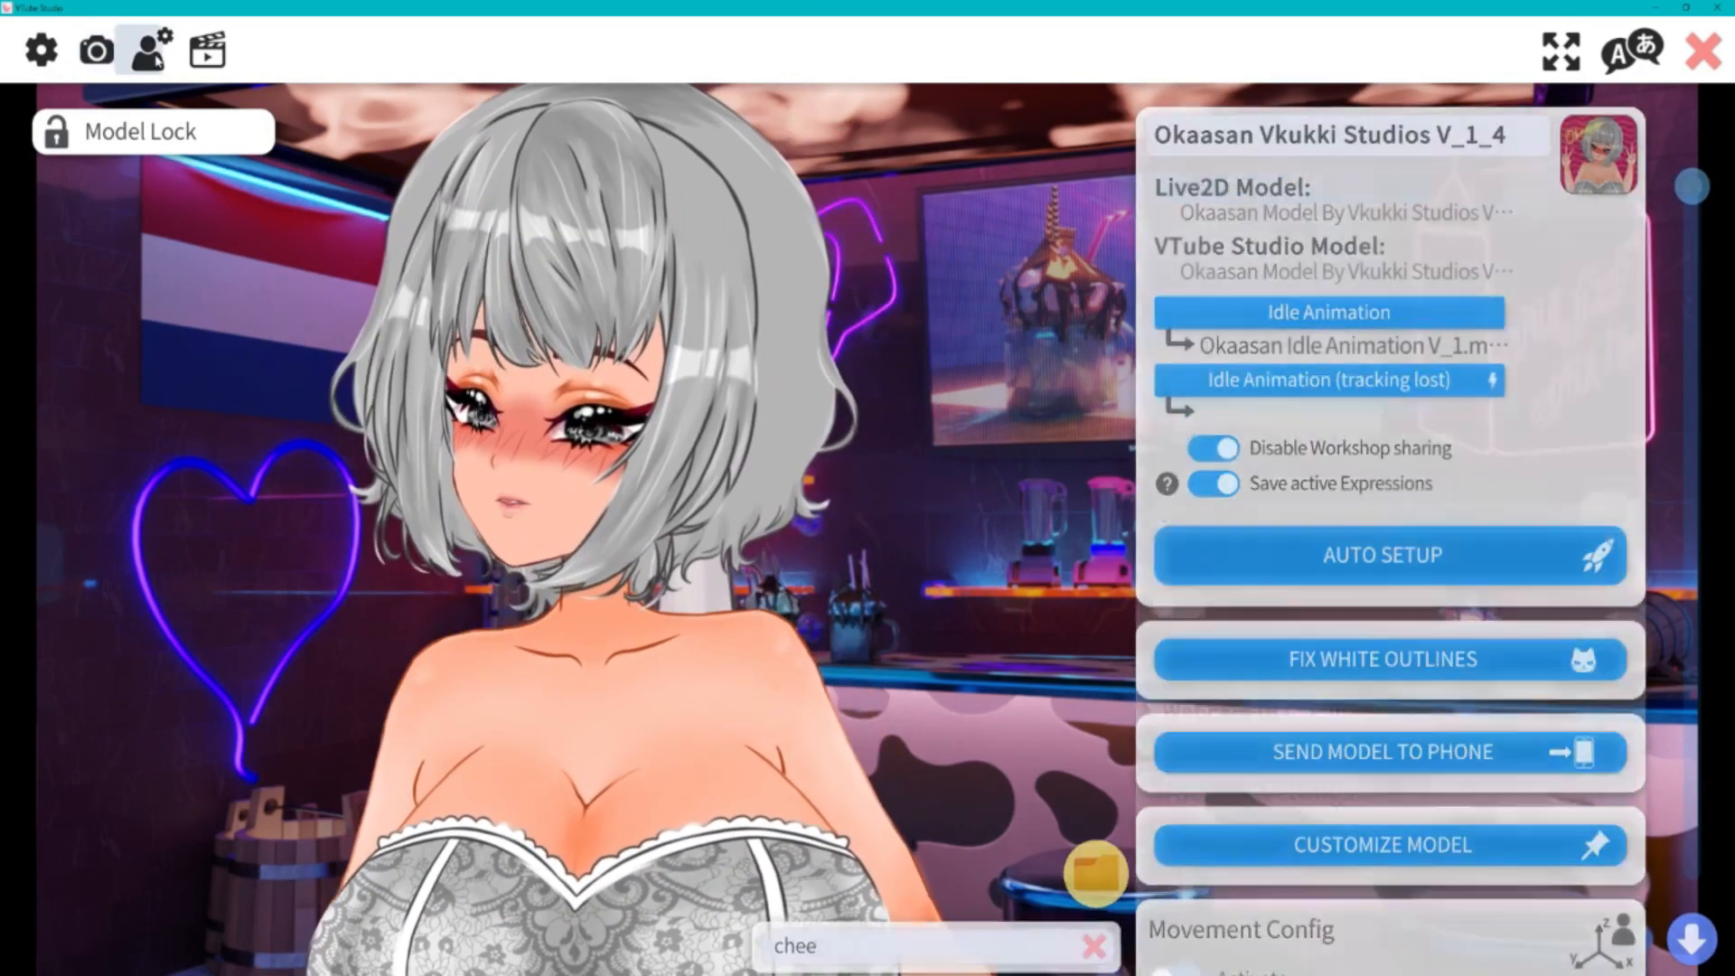
click(208, 52)
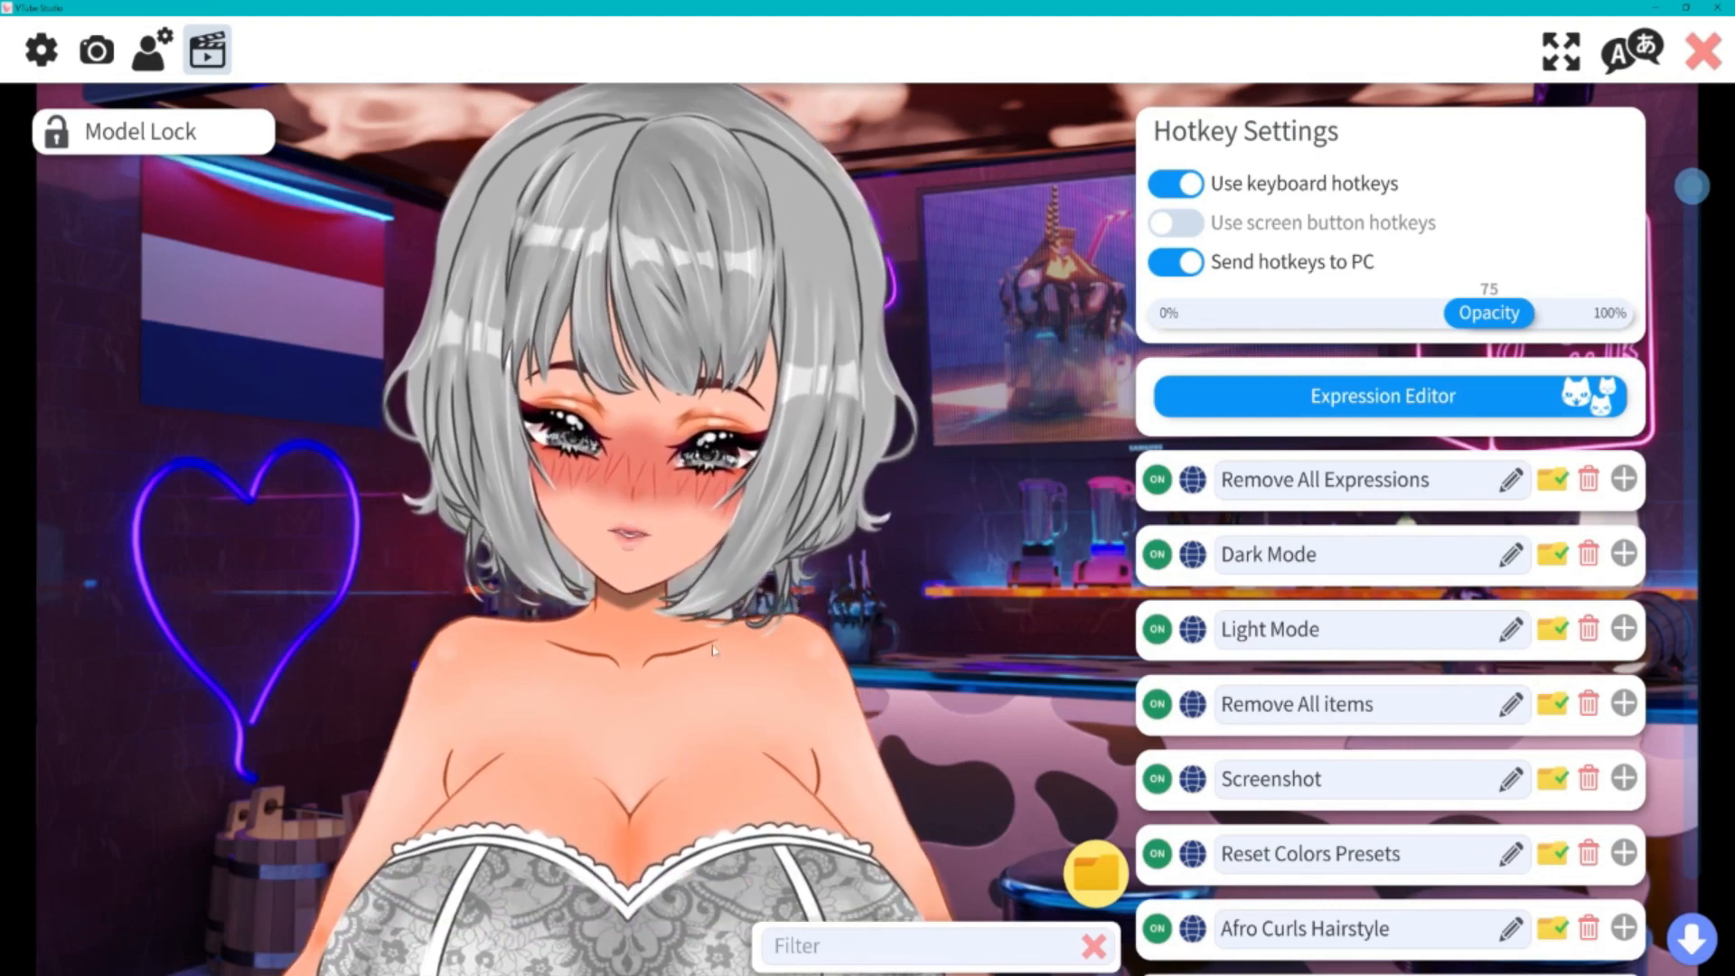
click(1096, 856)
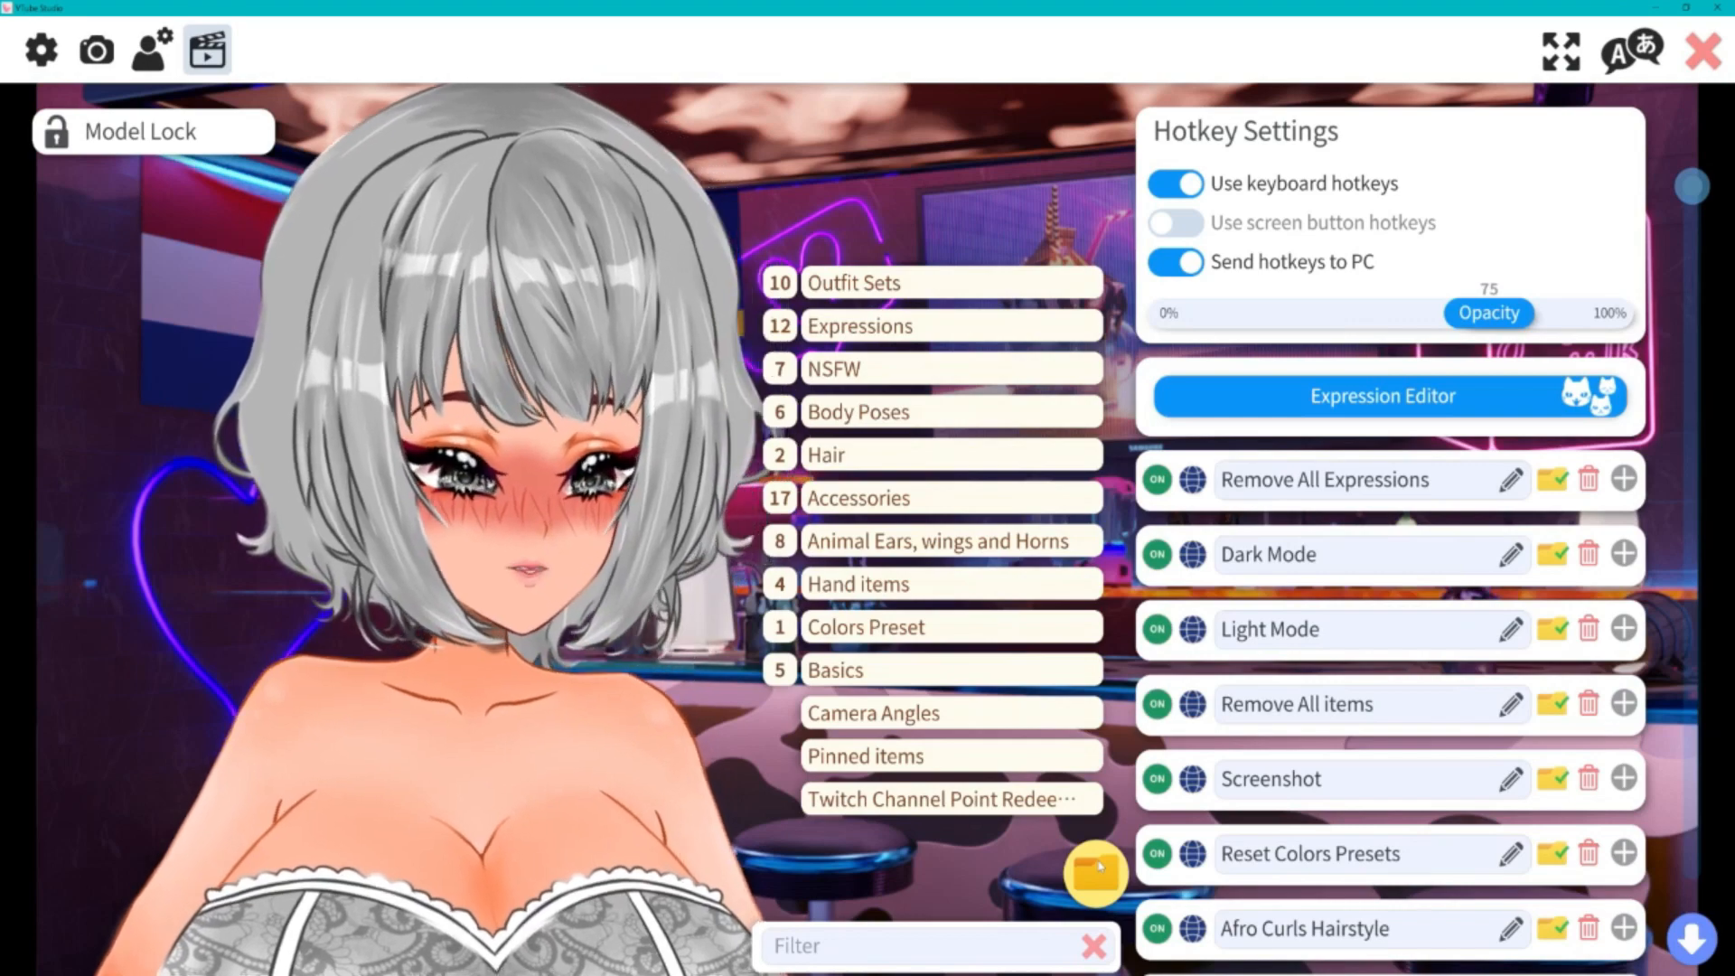
click(1098, 869)
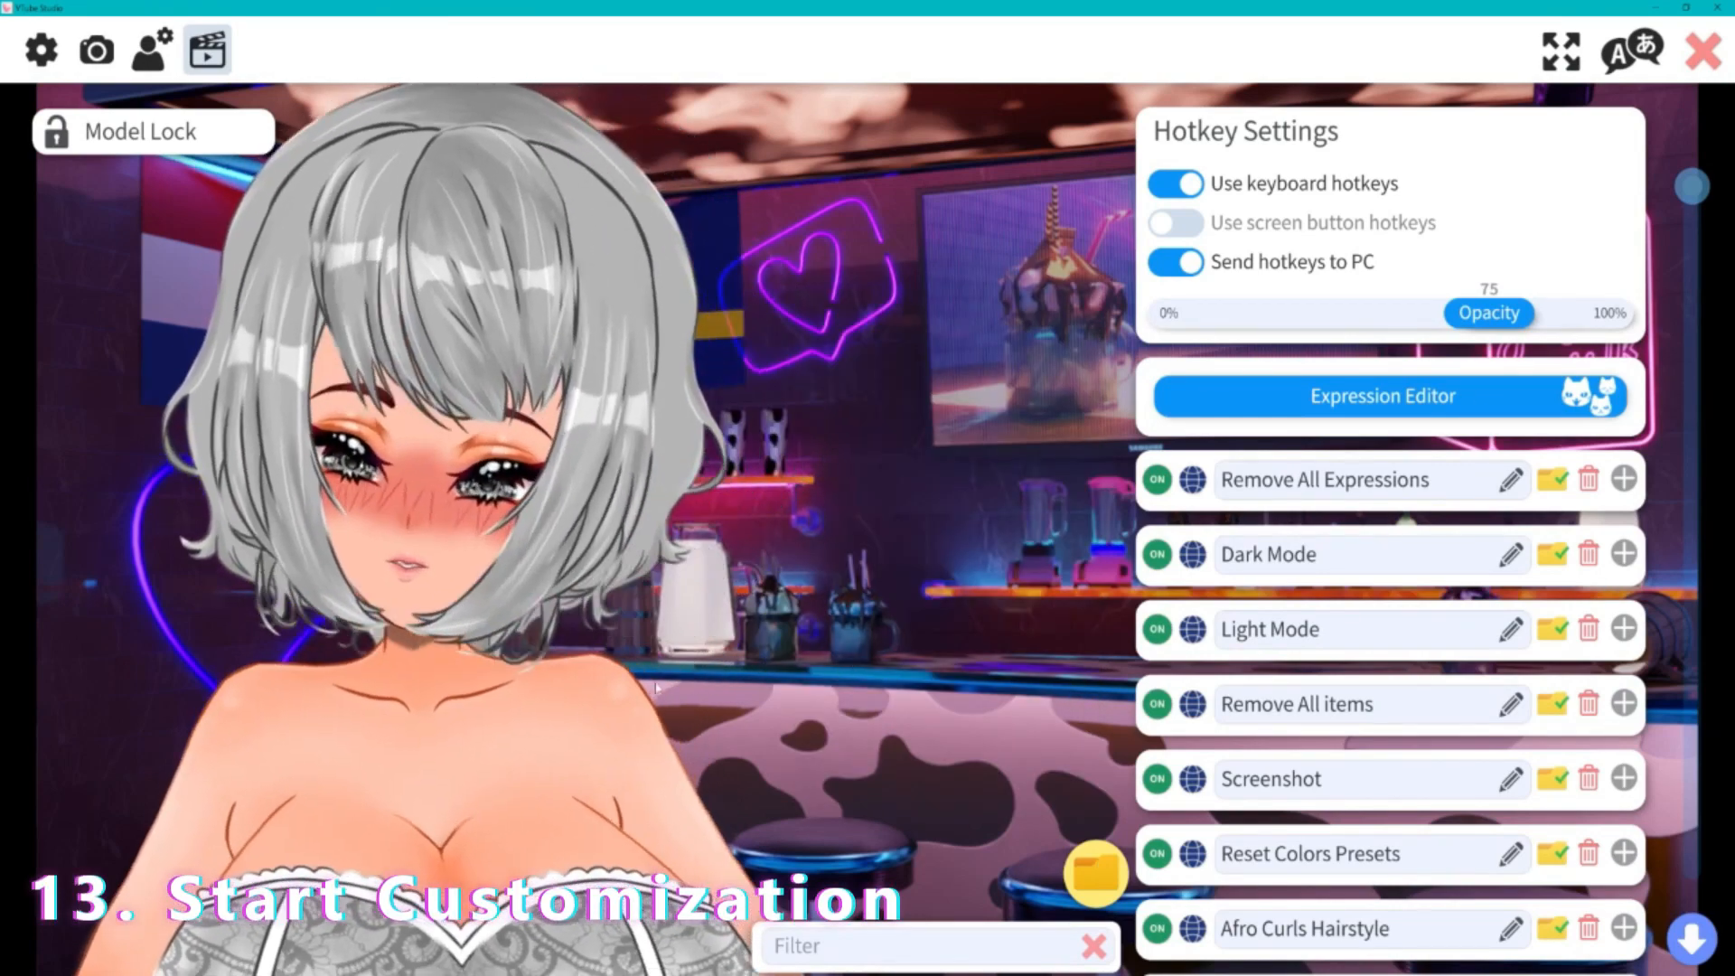
- Start creating a new expression in the Expression Editor
click(1366, 399)
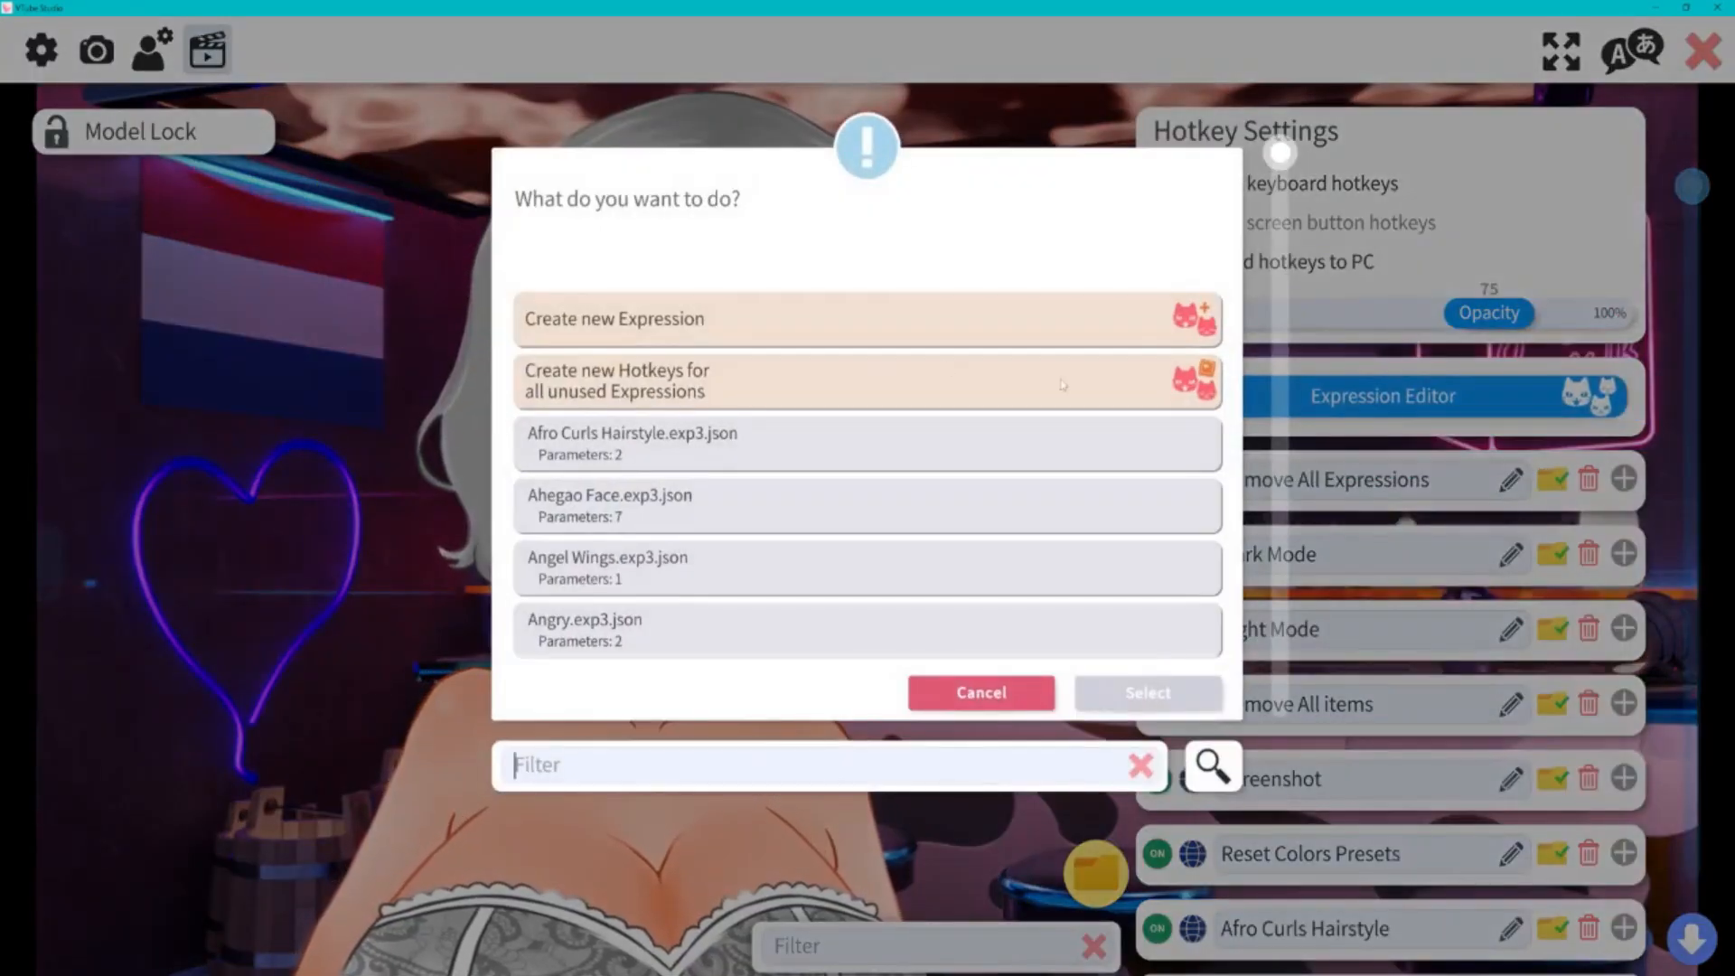
click(694, 319)
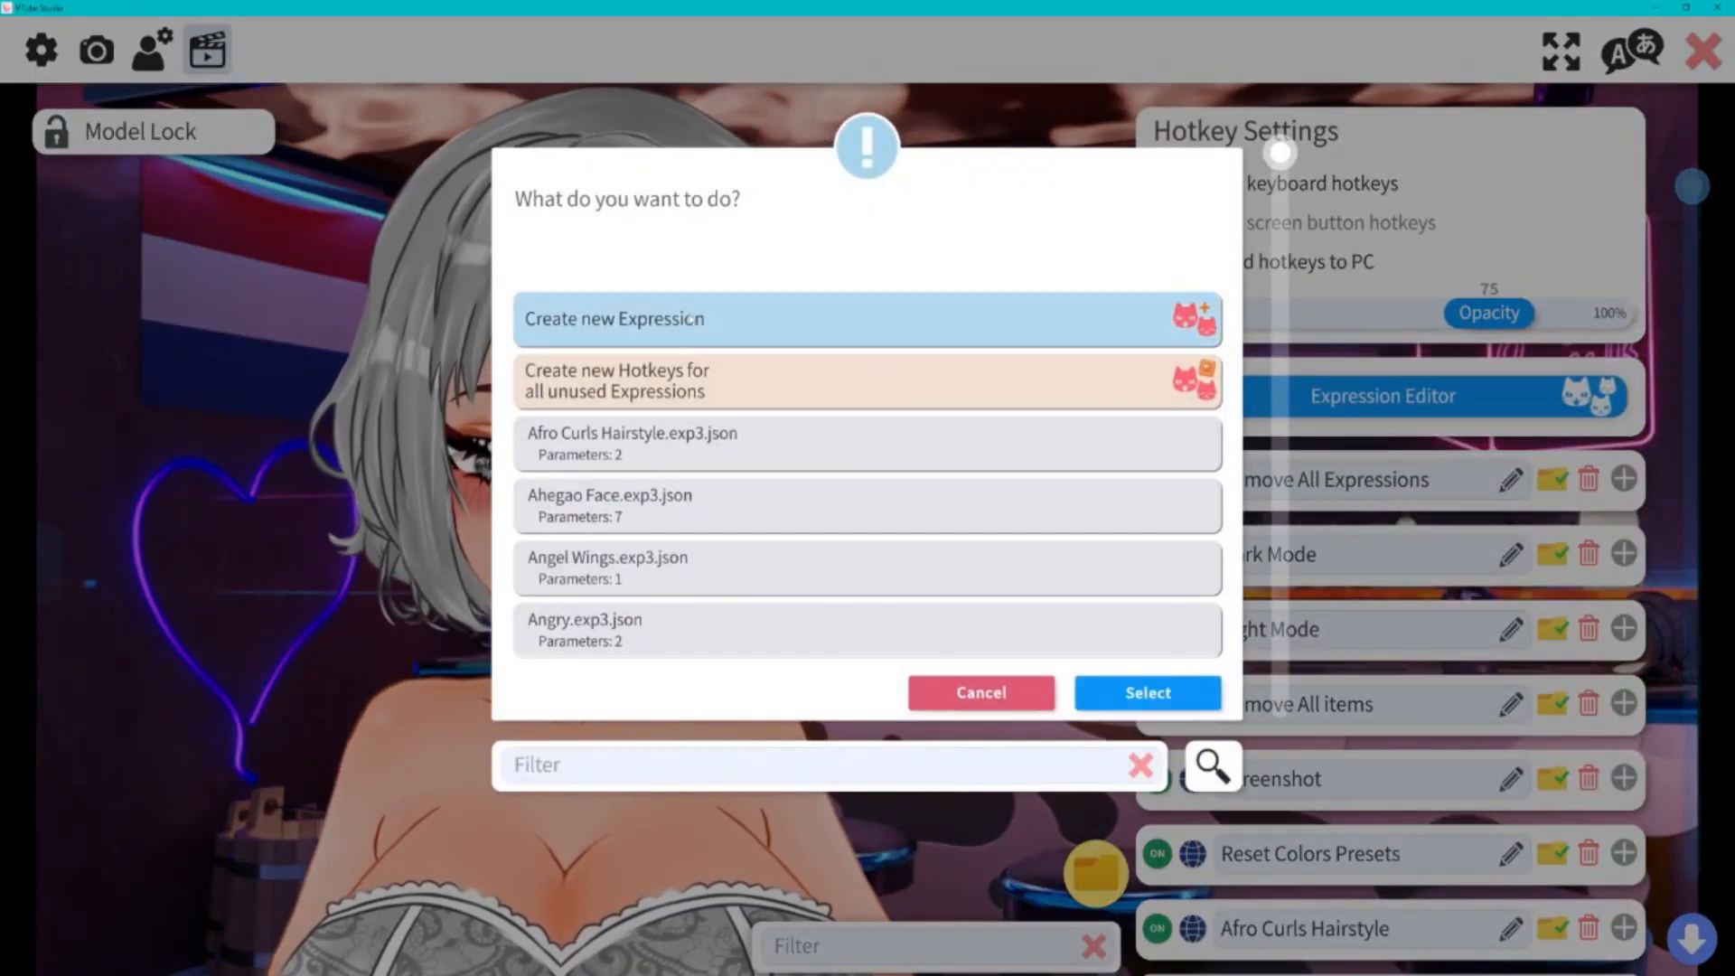
click(1170, 699)
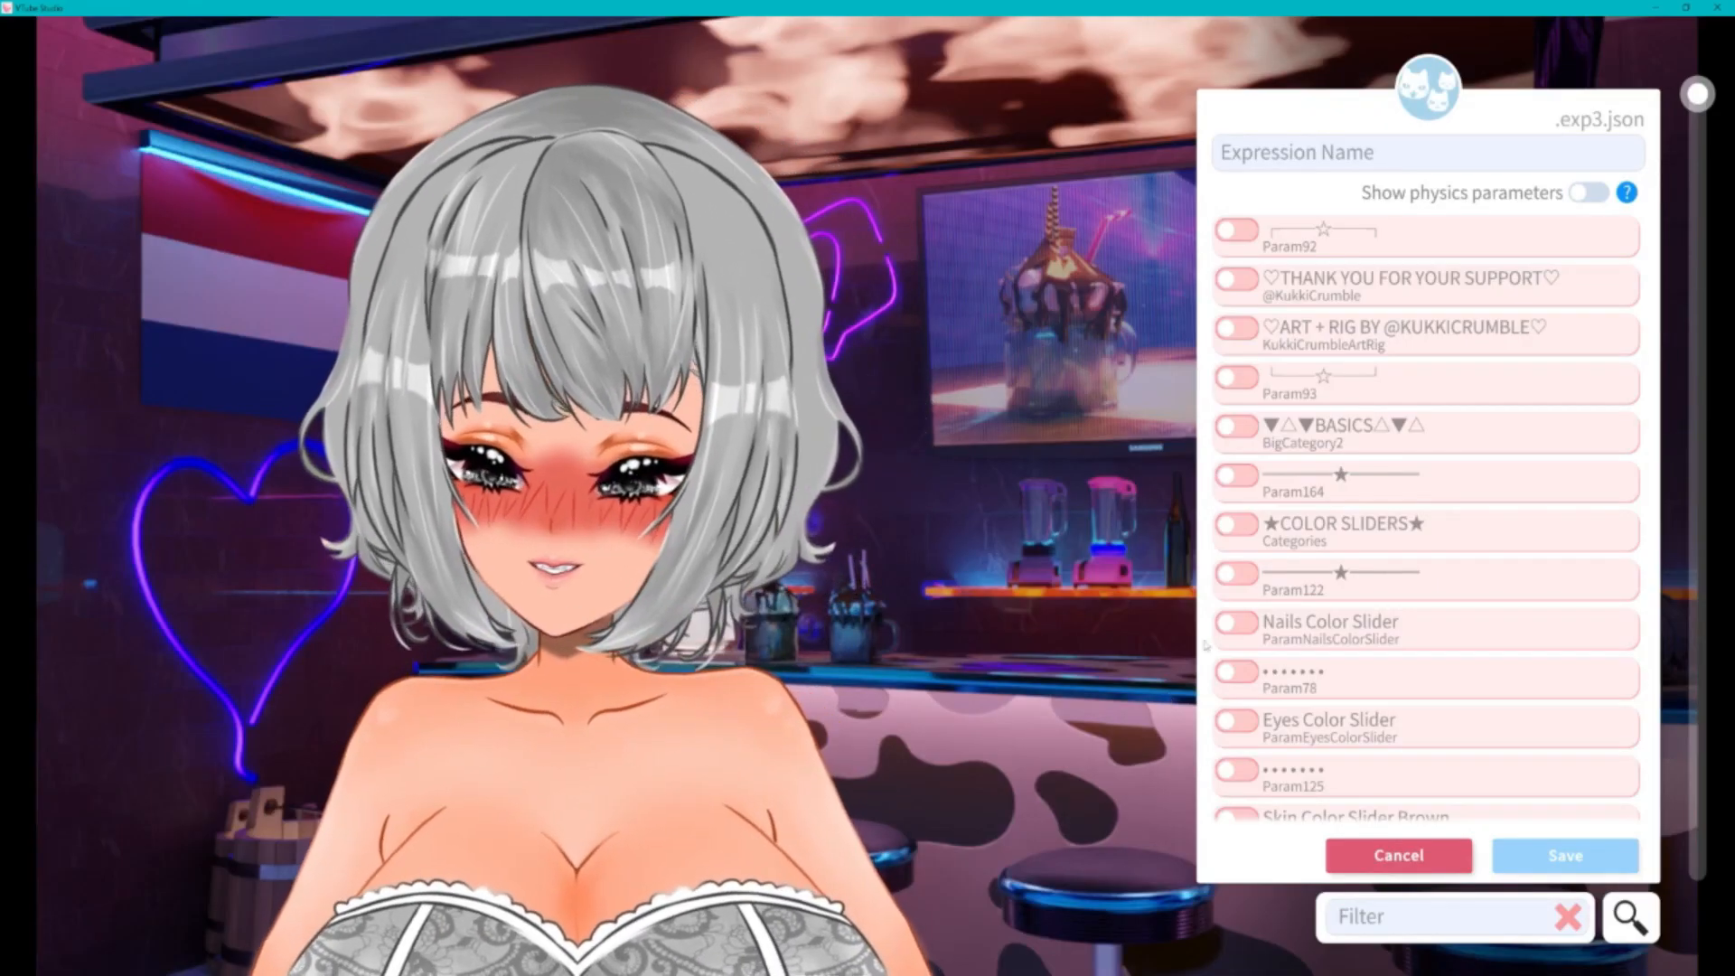
- Try out the Eyes Color Slider in the new expression and turn it off again
scroll(1355, 571, down, 3)
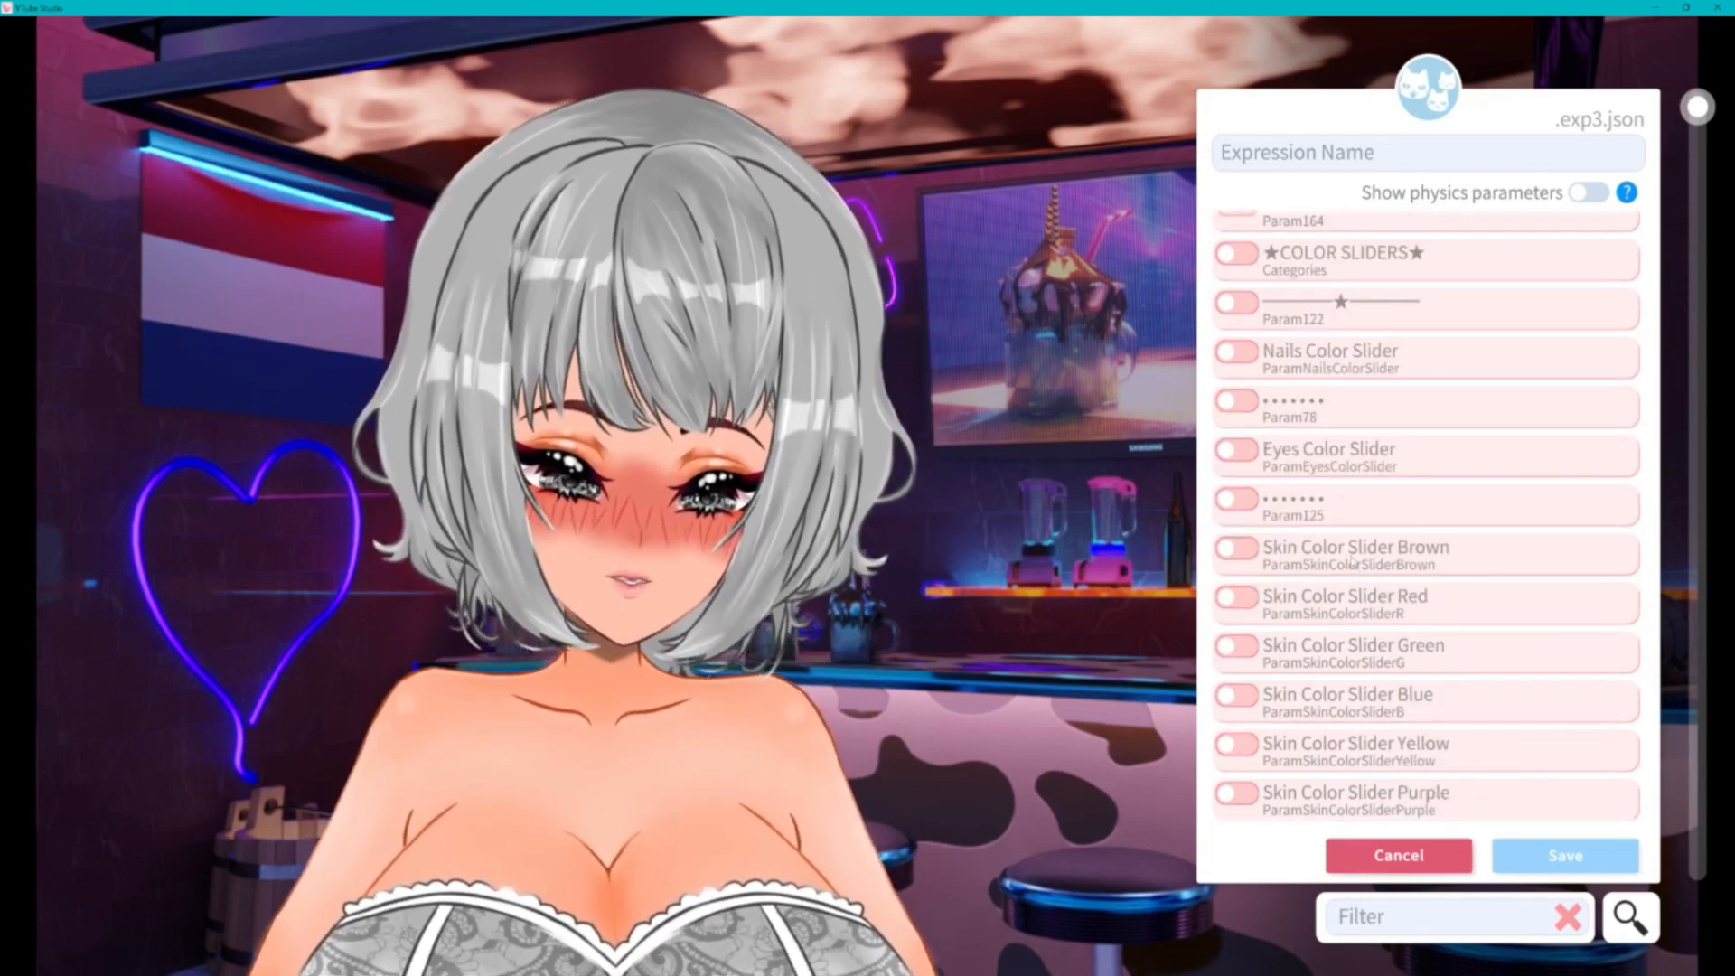
click(1238, 449)
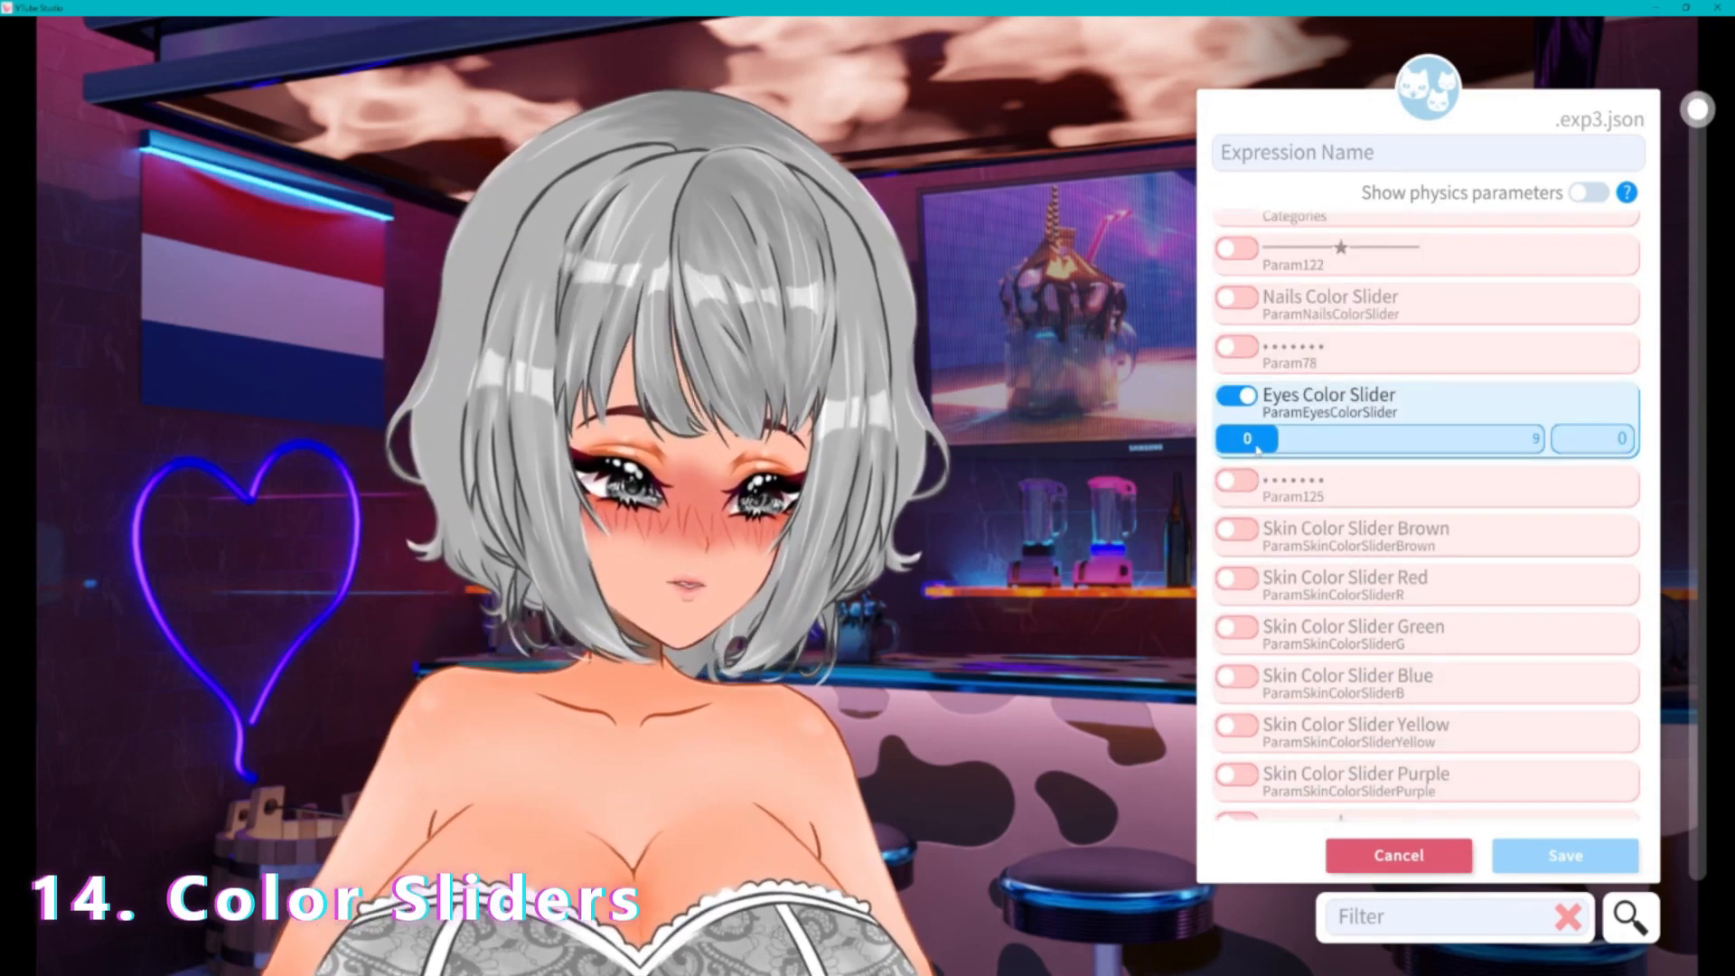
drag(1258, 451, 1377, 441)
click(1236, 395)
scroll(1247, 425, down, 1)
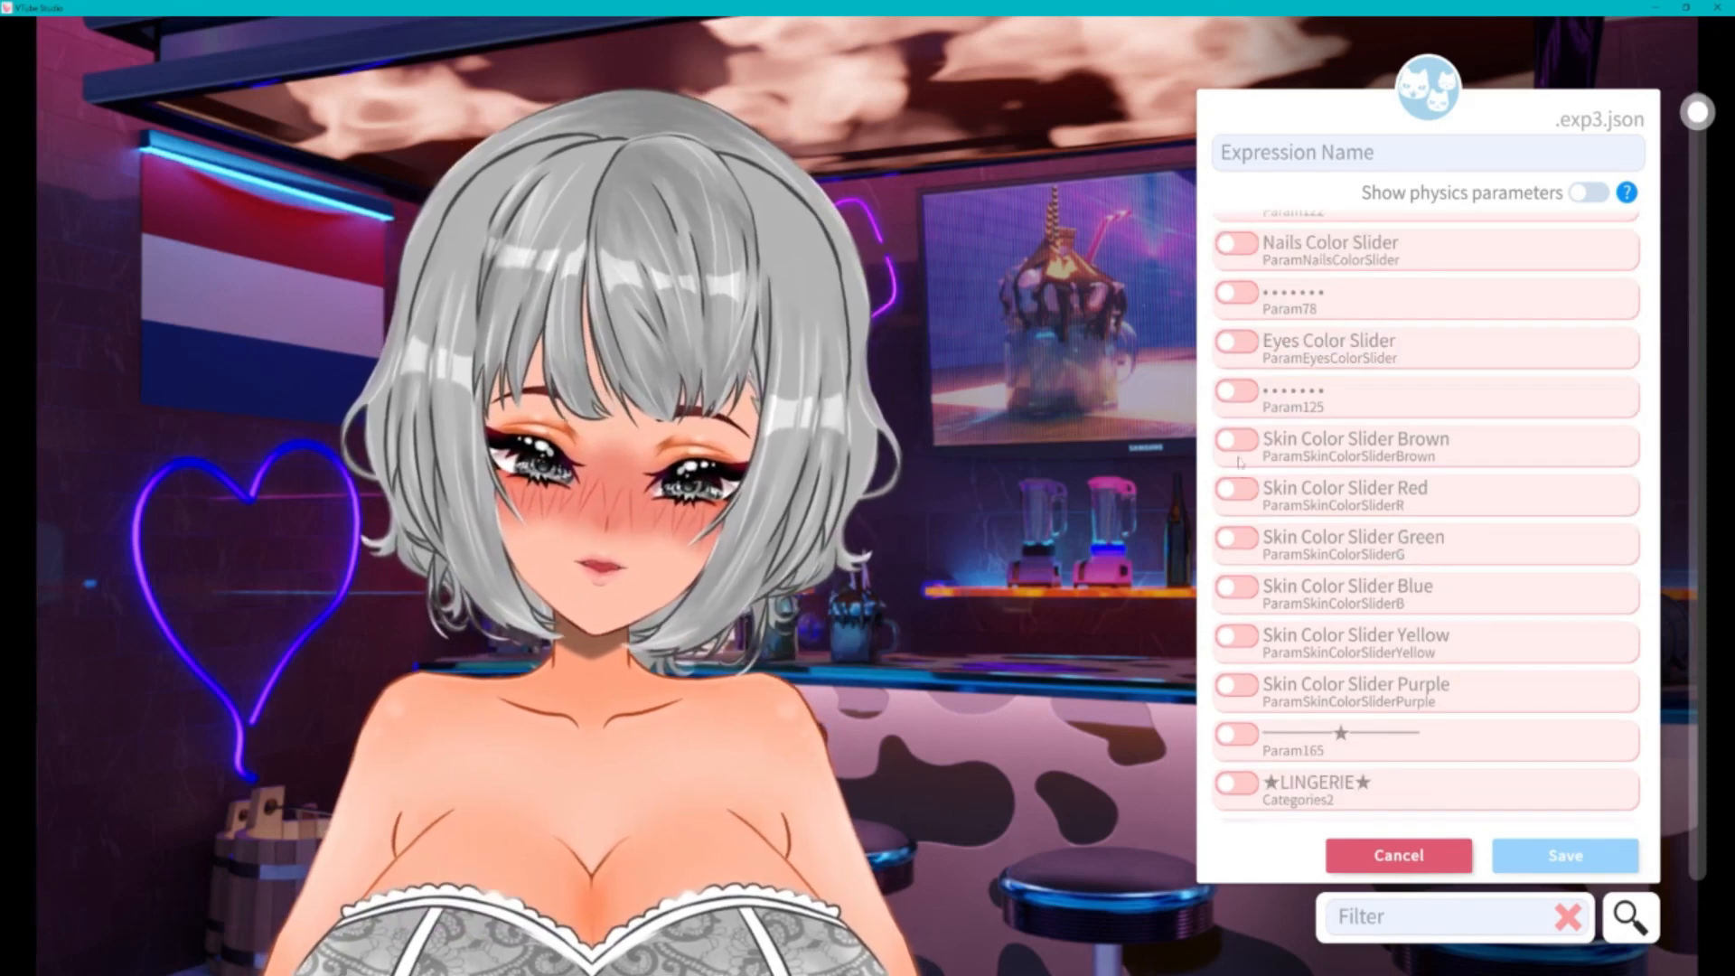
- Enable the Brown, Red, Green, Blue, Yellow and Purple skin color sliders in the expression
click(1236, 438)
click(1236, 524)
click(1236, 607)
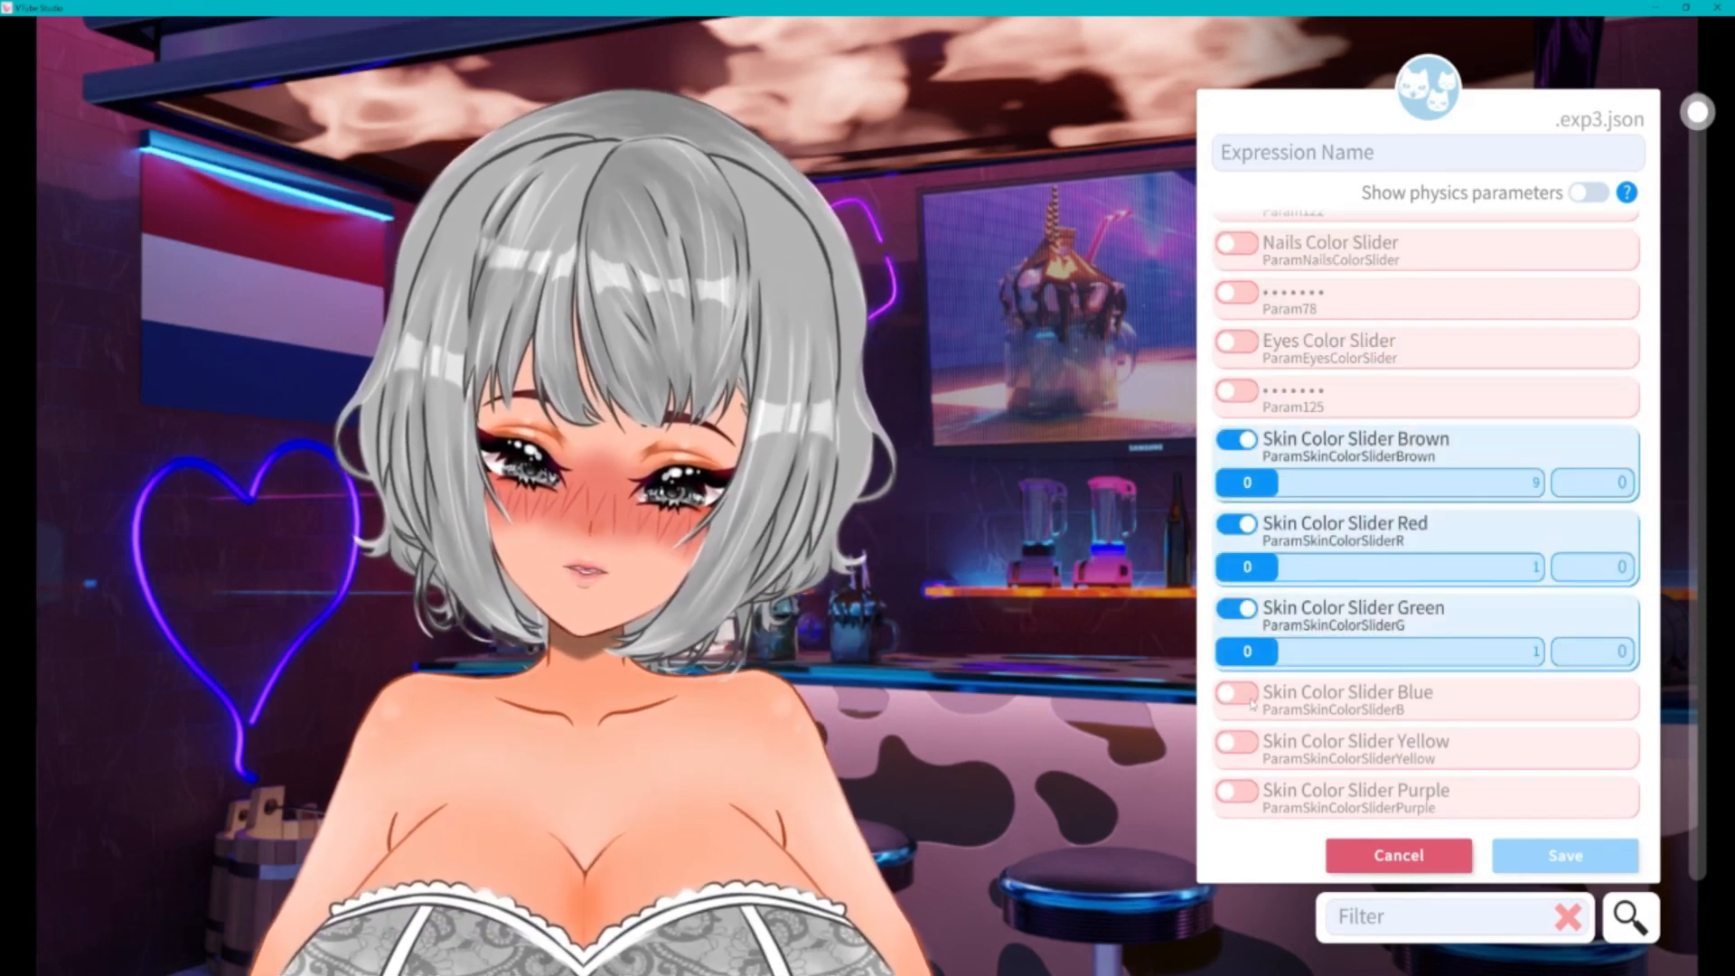
click(1236, 692)
scroll(1240, 752, down, 1)
click(1236, 723)
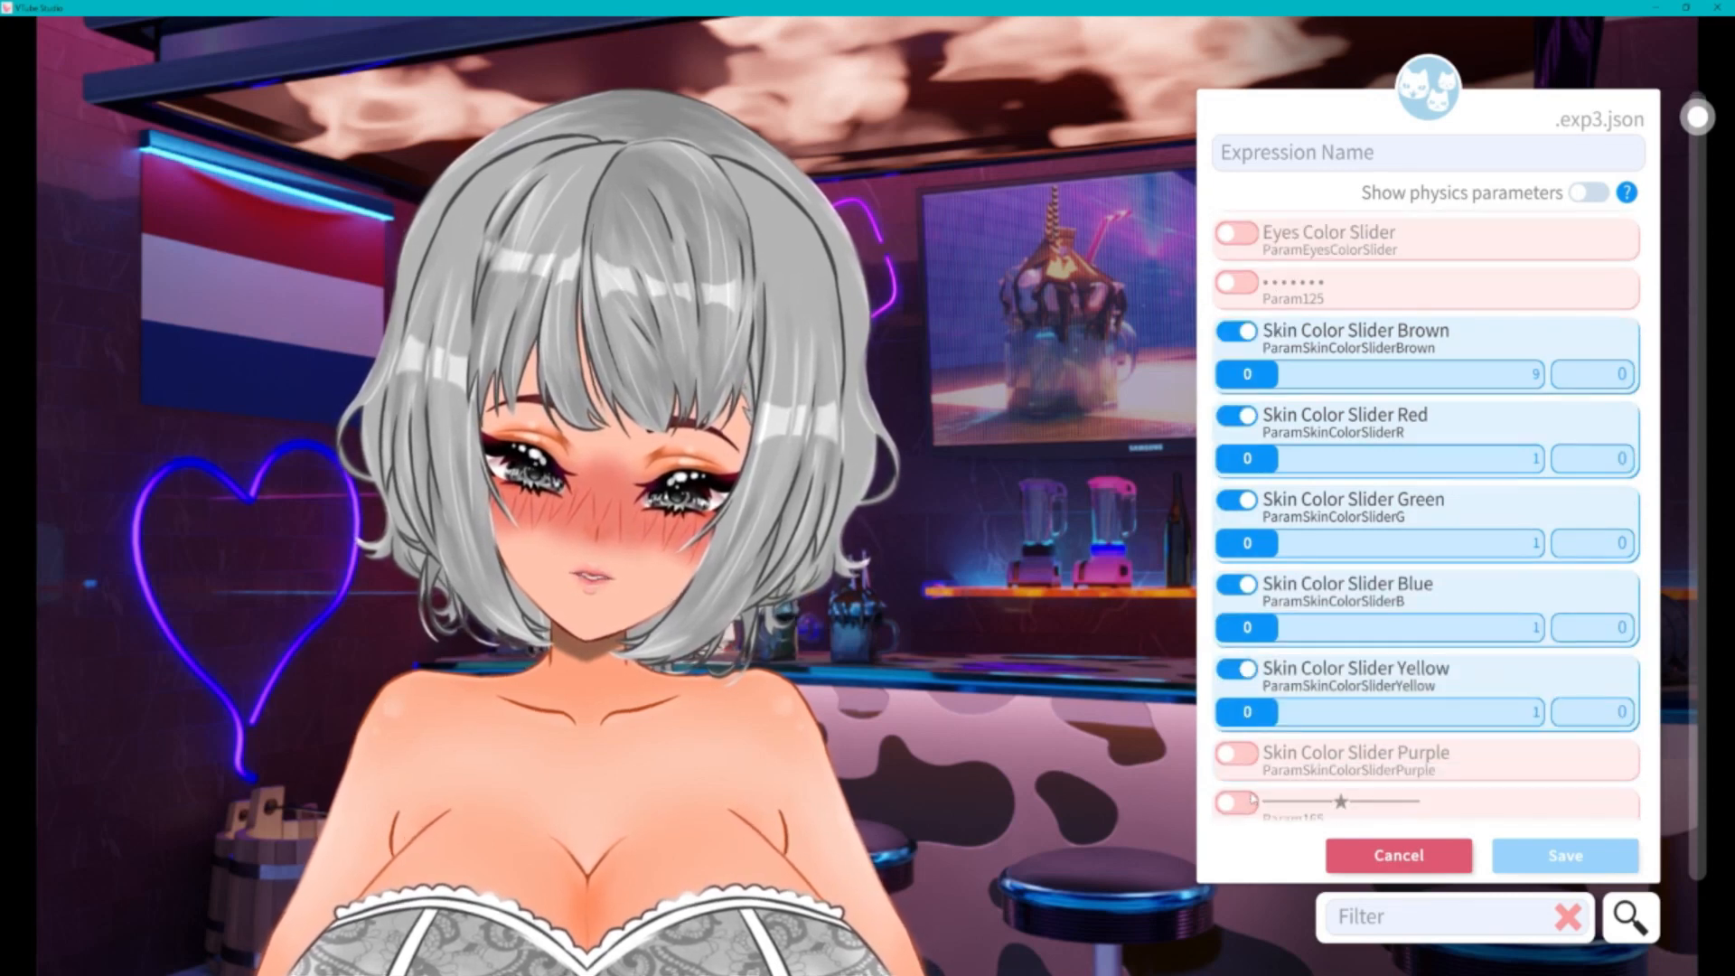
click(1236, 755)
scroll(1262, 684, down, 1)
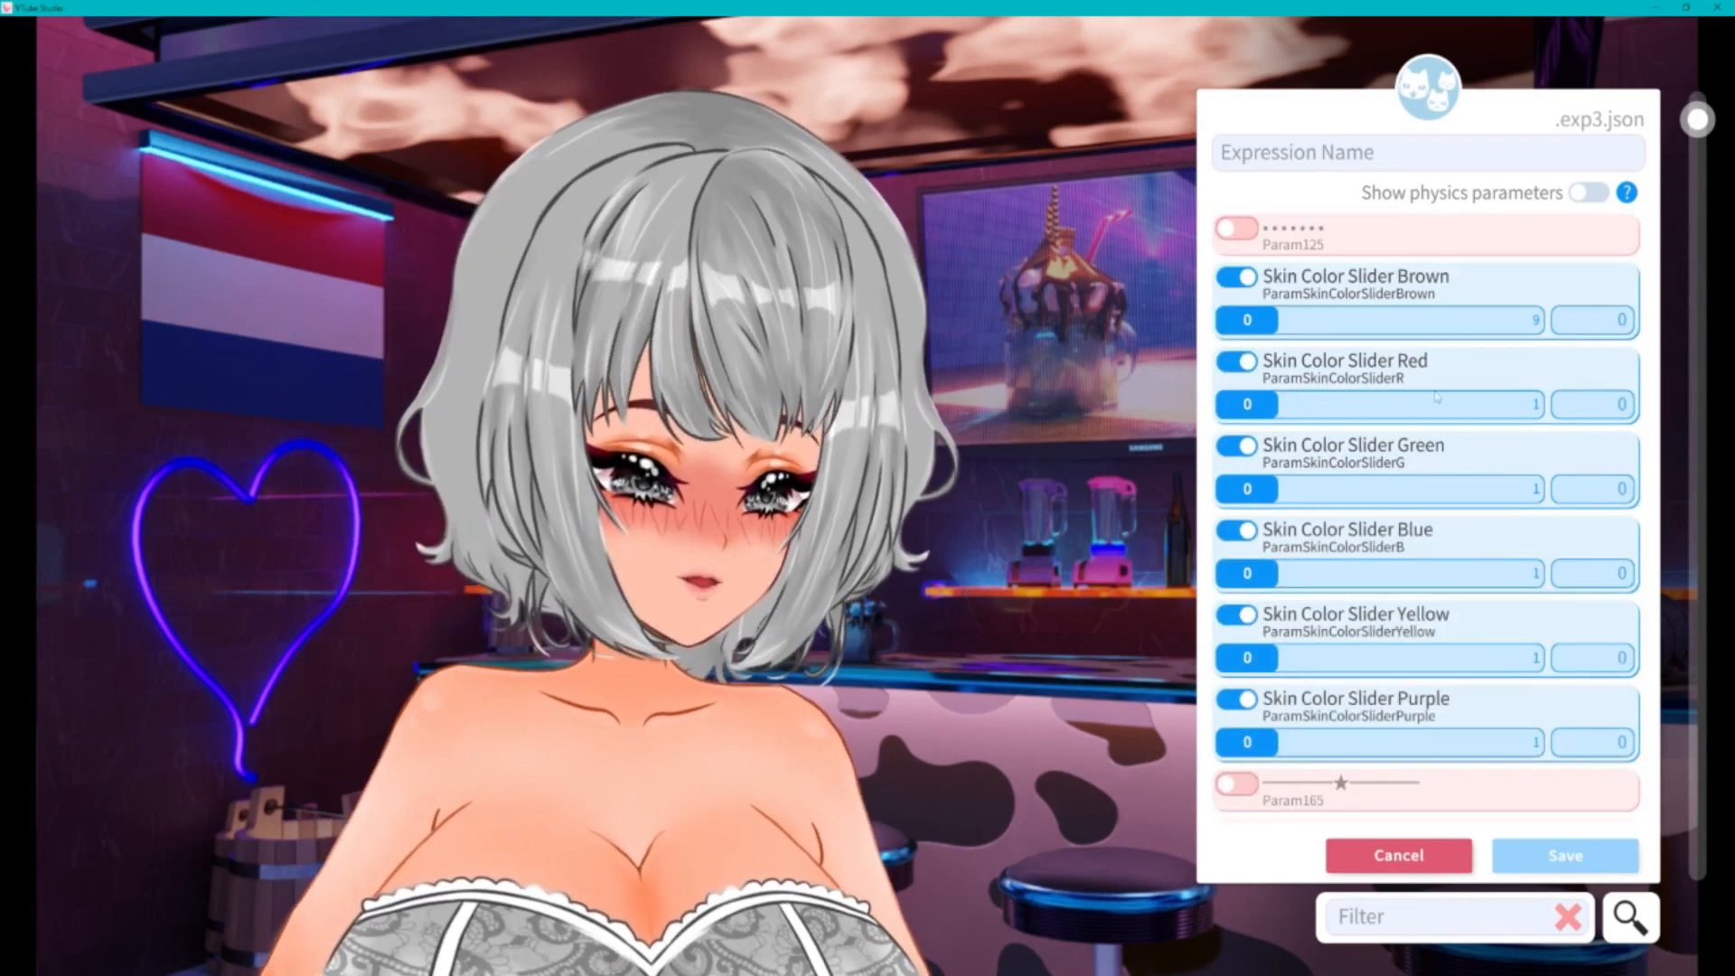
- Try a skin tint with Brown at about 4.34, Red at about 0.25 and Blue at about 0.08
mouse_move(1251, 321)
mouse_down()
mouse_move(1499, 321)
mouse_move(1247, 322)
mouse_up()
drag(1261, 409, 1312, 406)
drag(1247, 319, 1380, 331)
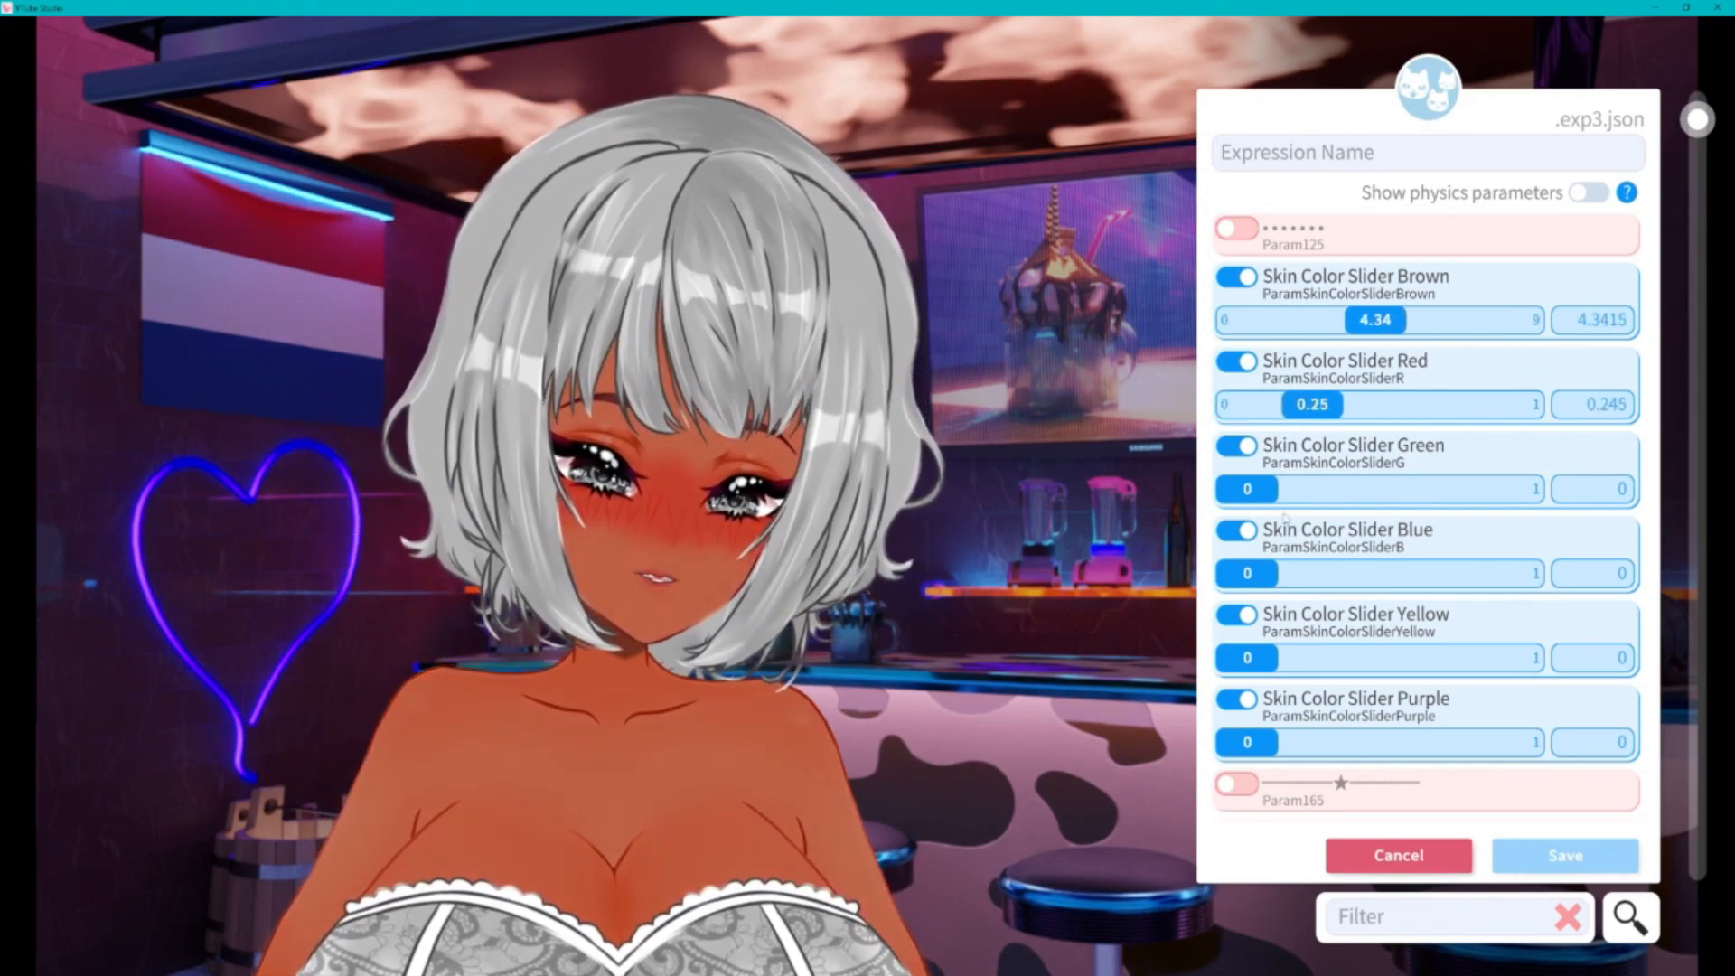
mouse_move(1266, 579)
mouse_down()
mouse_move(1365, 575)
mouse_move(1265, 574)
mouse_up()
mouse_move(1252, 660)
mouse_down()
mouse_move(1349, 669)
mouse_move(1247, 659)
mouse_up()
mouse_move(1247, 742)
mouse_down()
mouse_move(1337, 742)
mouse_move(1247, 742)
mouse_up()
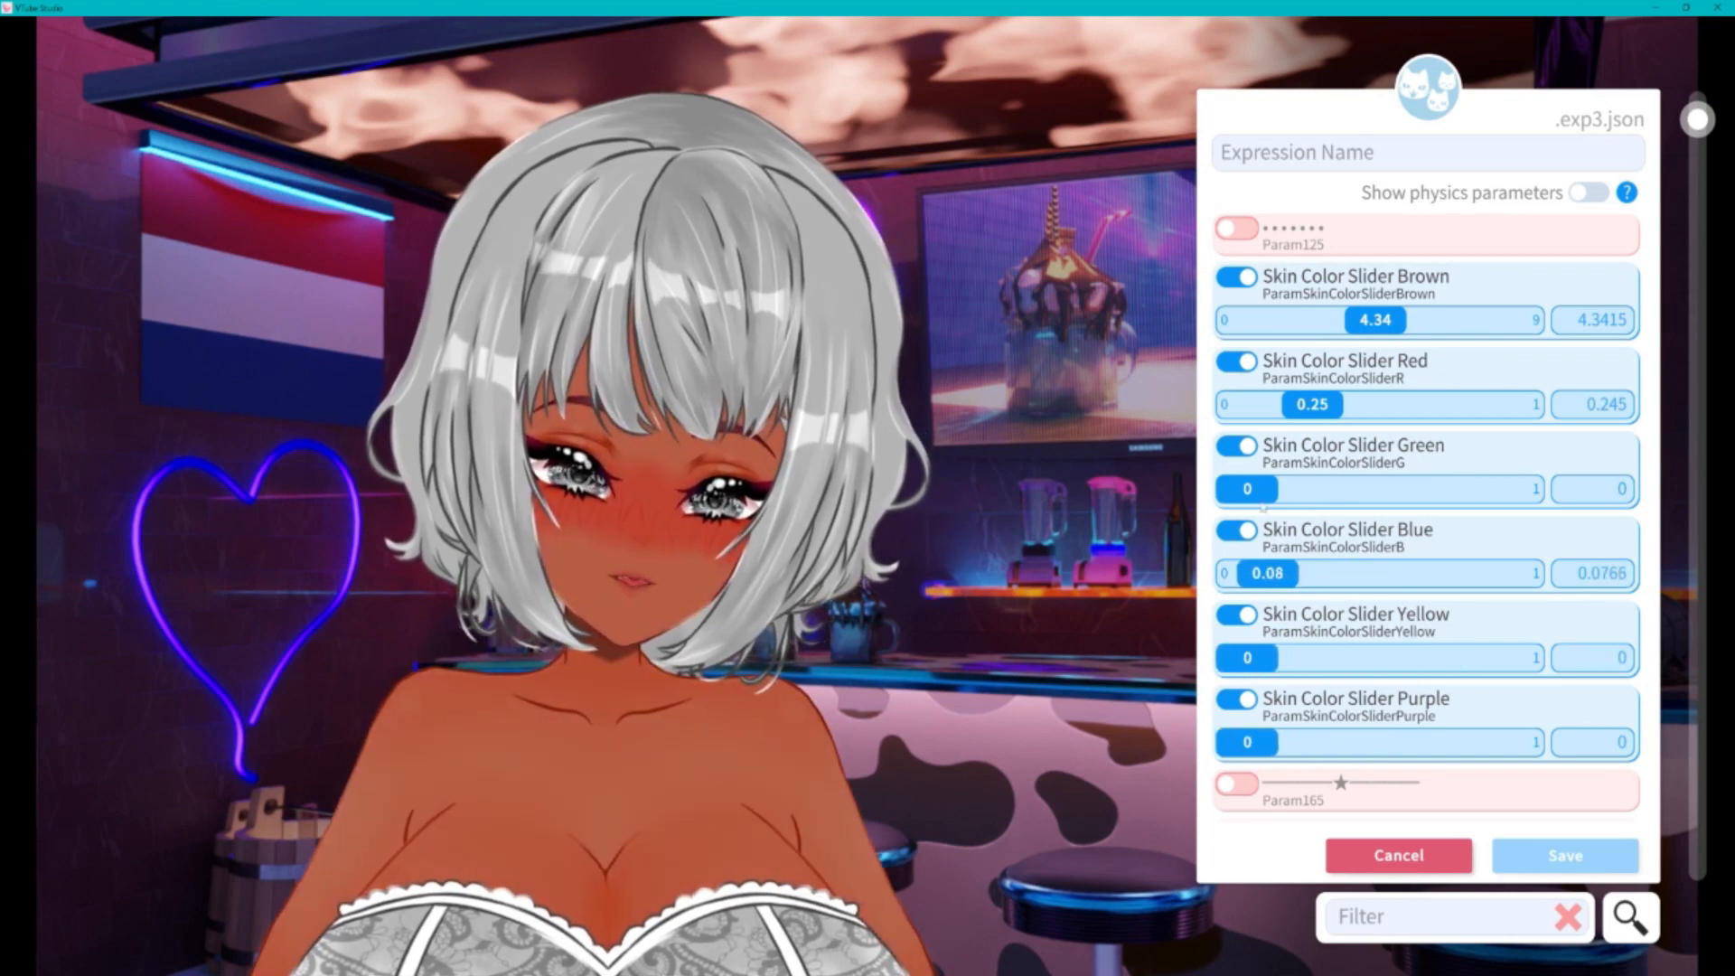
- Test the green skin tint, and reset the Brown, Red, Green and Blue skin color sliders to 0
drag(1247, 489, 1404, 492)
drag(1313, 405, 1278, 407)
drag(1385, 511, 1246, 482)
drag(1375, 311, 1210, 311)
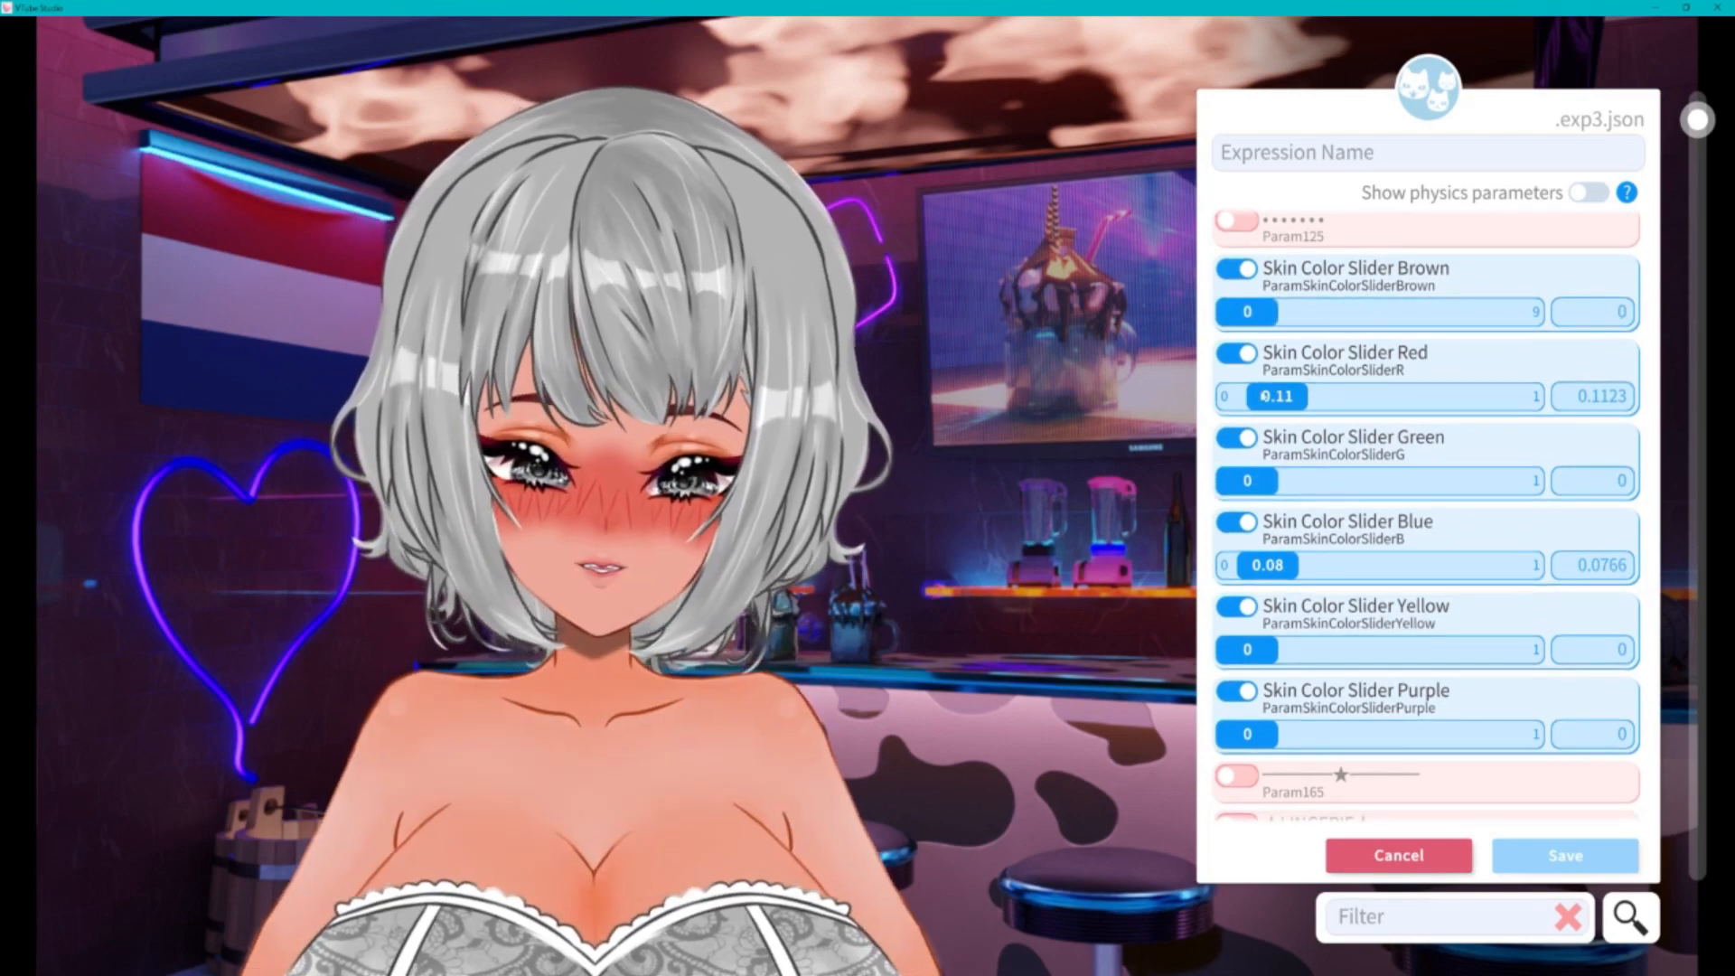
drag(1263, 395, 1215, 399)
drag(1278, 568, 1222, 567)
- Try the Lingerie Bra Toggle in the expression and switch it off again
scroll(1233, 539, down, 5)
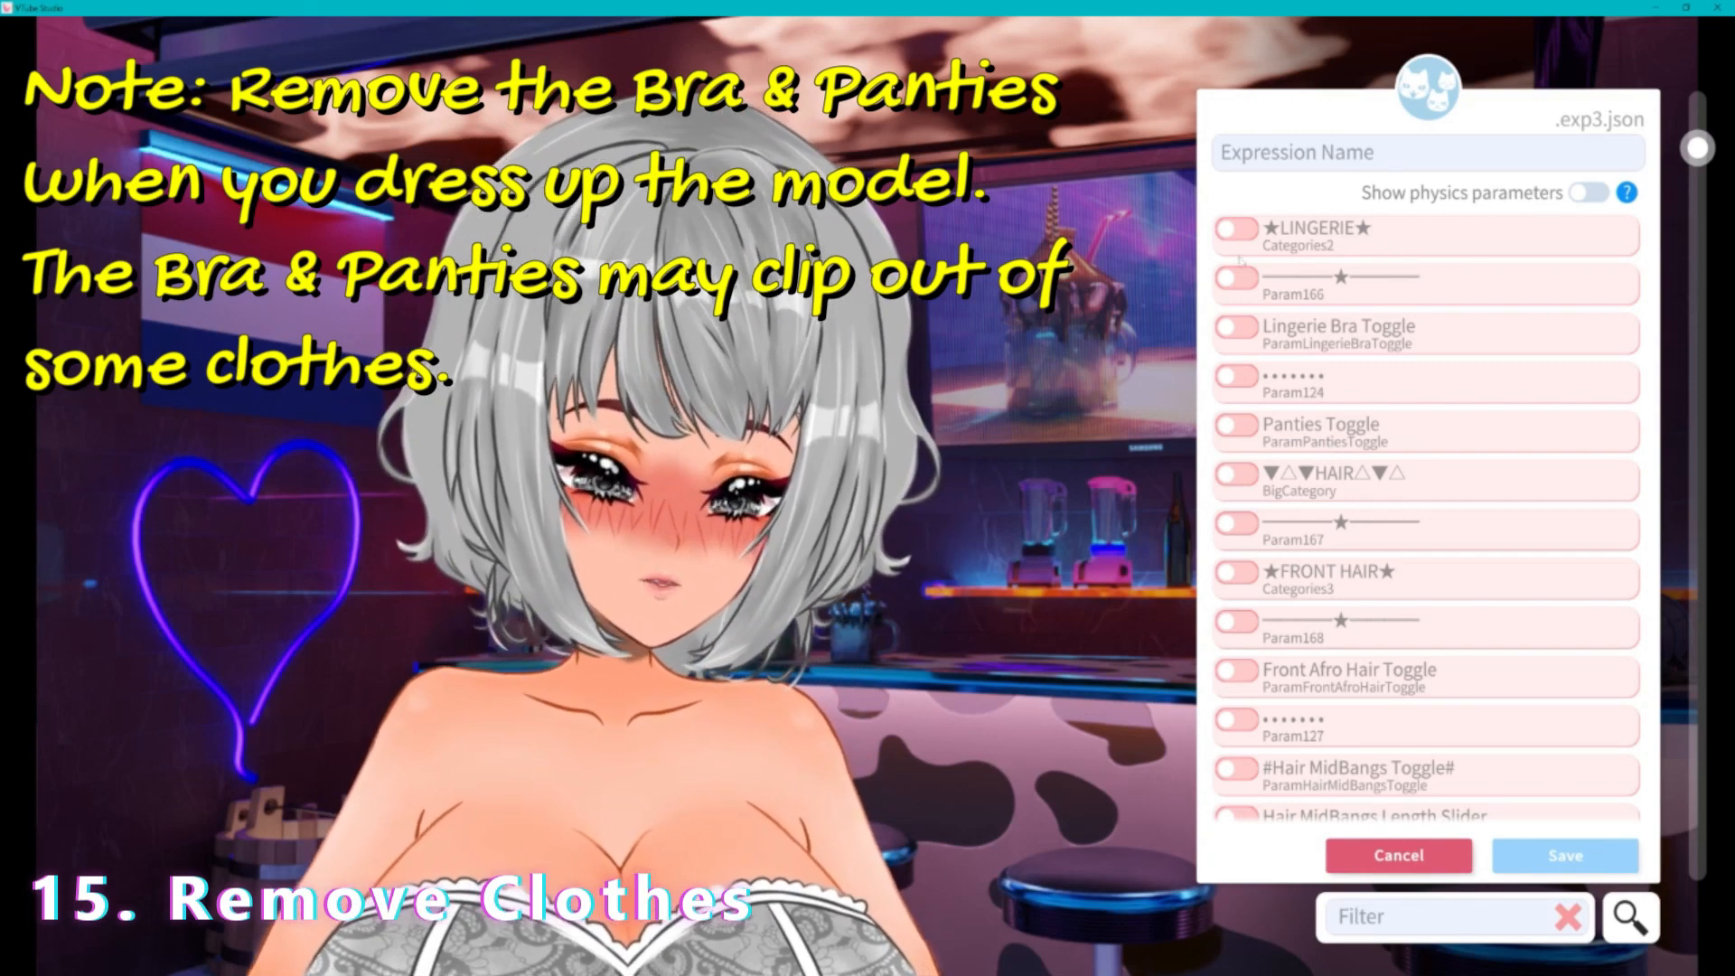
click(1240, 328)
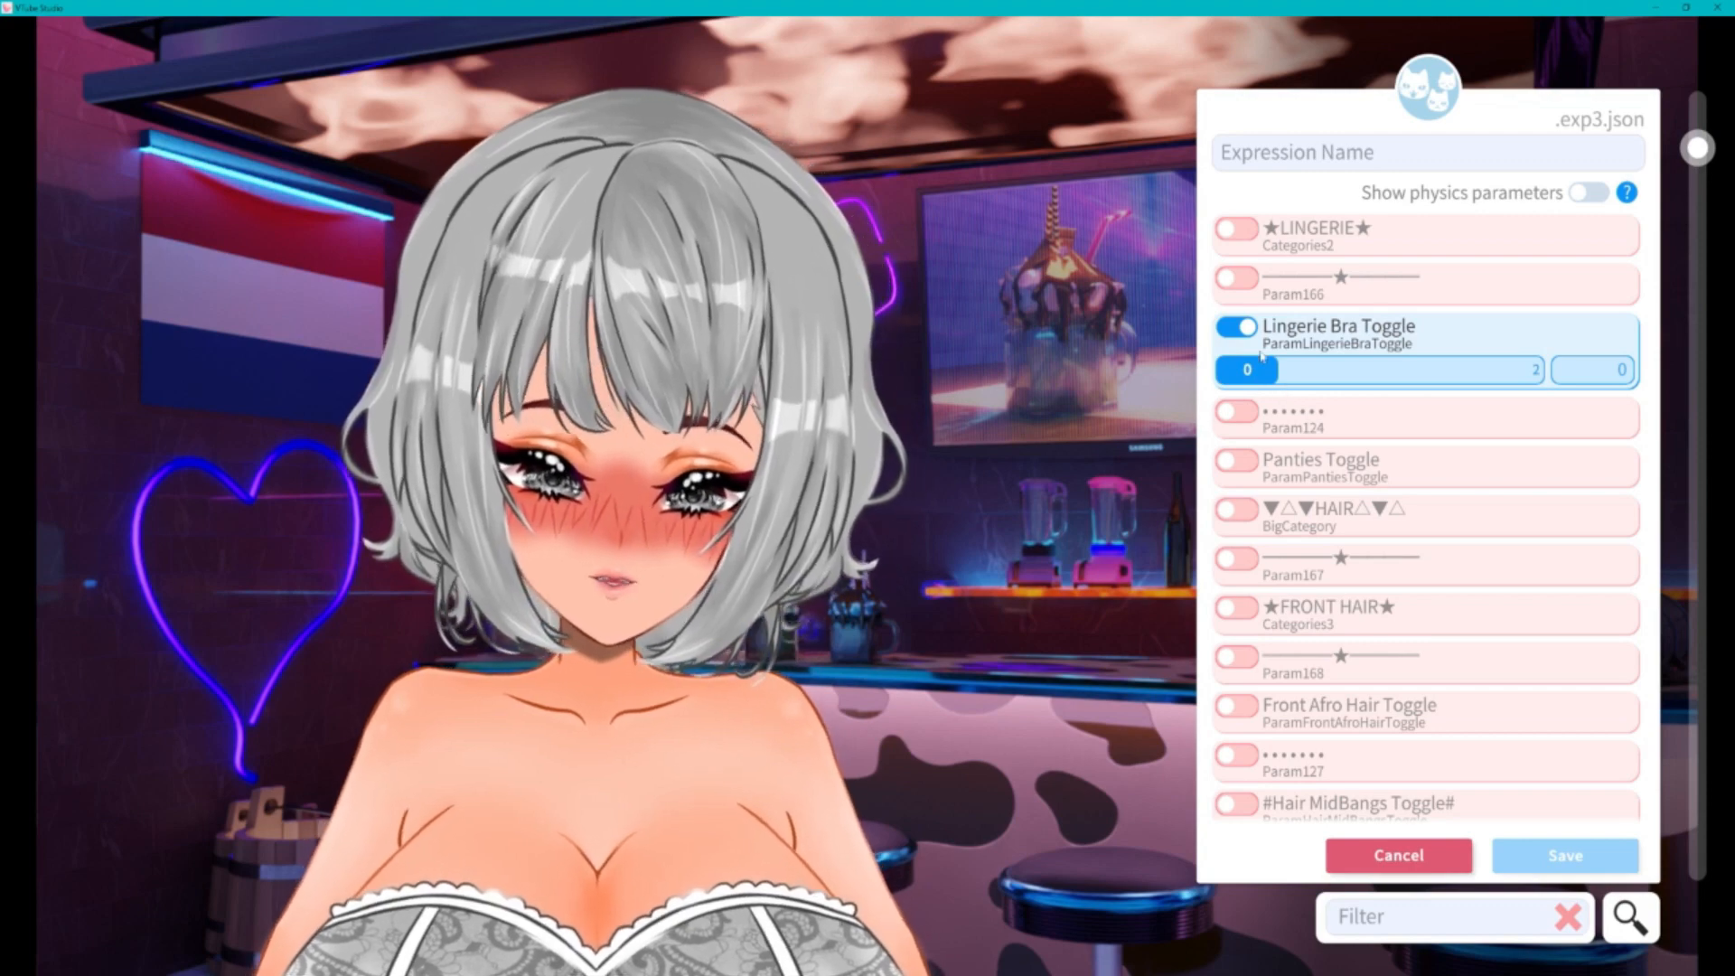
click(1240, 328)
- Enable the #Hair MidBangs Toggle#, #Hair Tucks Toggle and #Top Hair Hide Toggle parameters in the expression
scroll(1340, 470, down, 4)
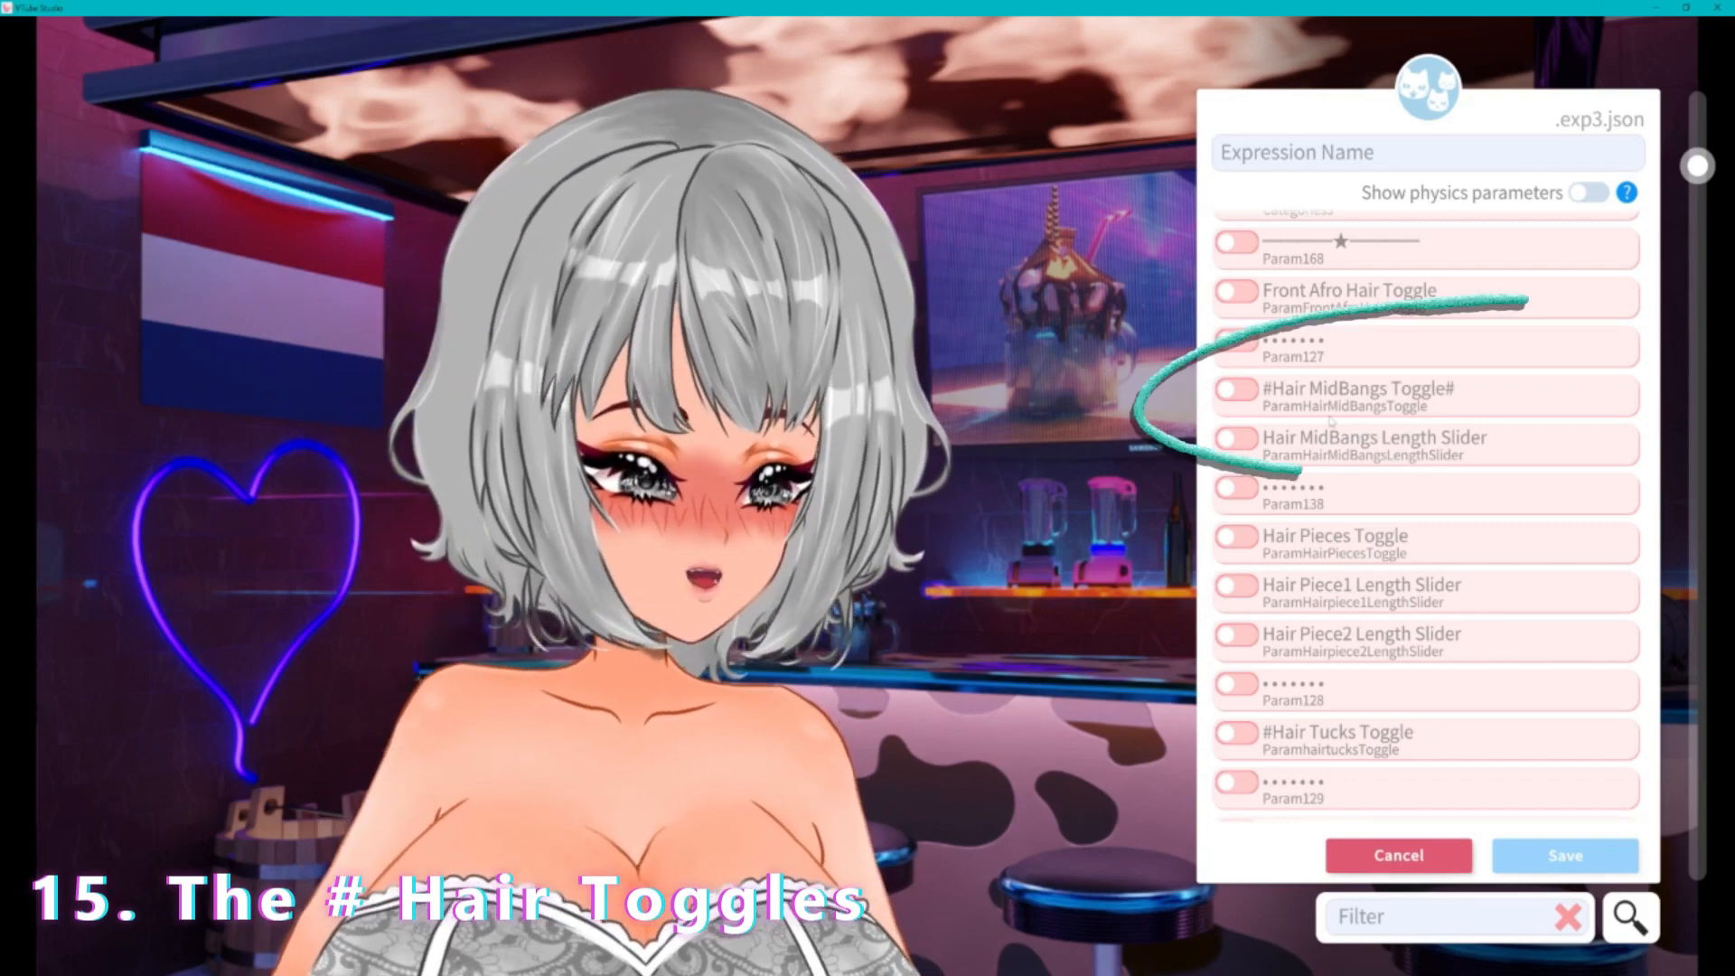
scroll(1301, 403, down, 1)
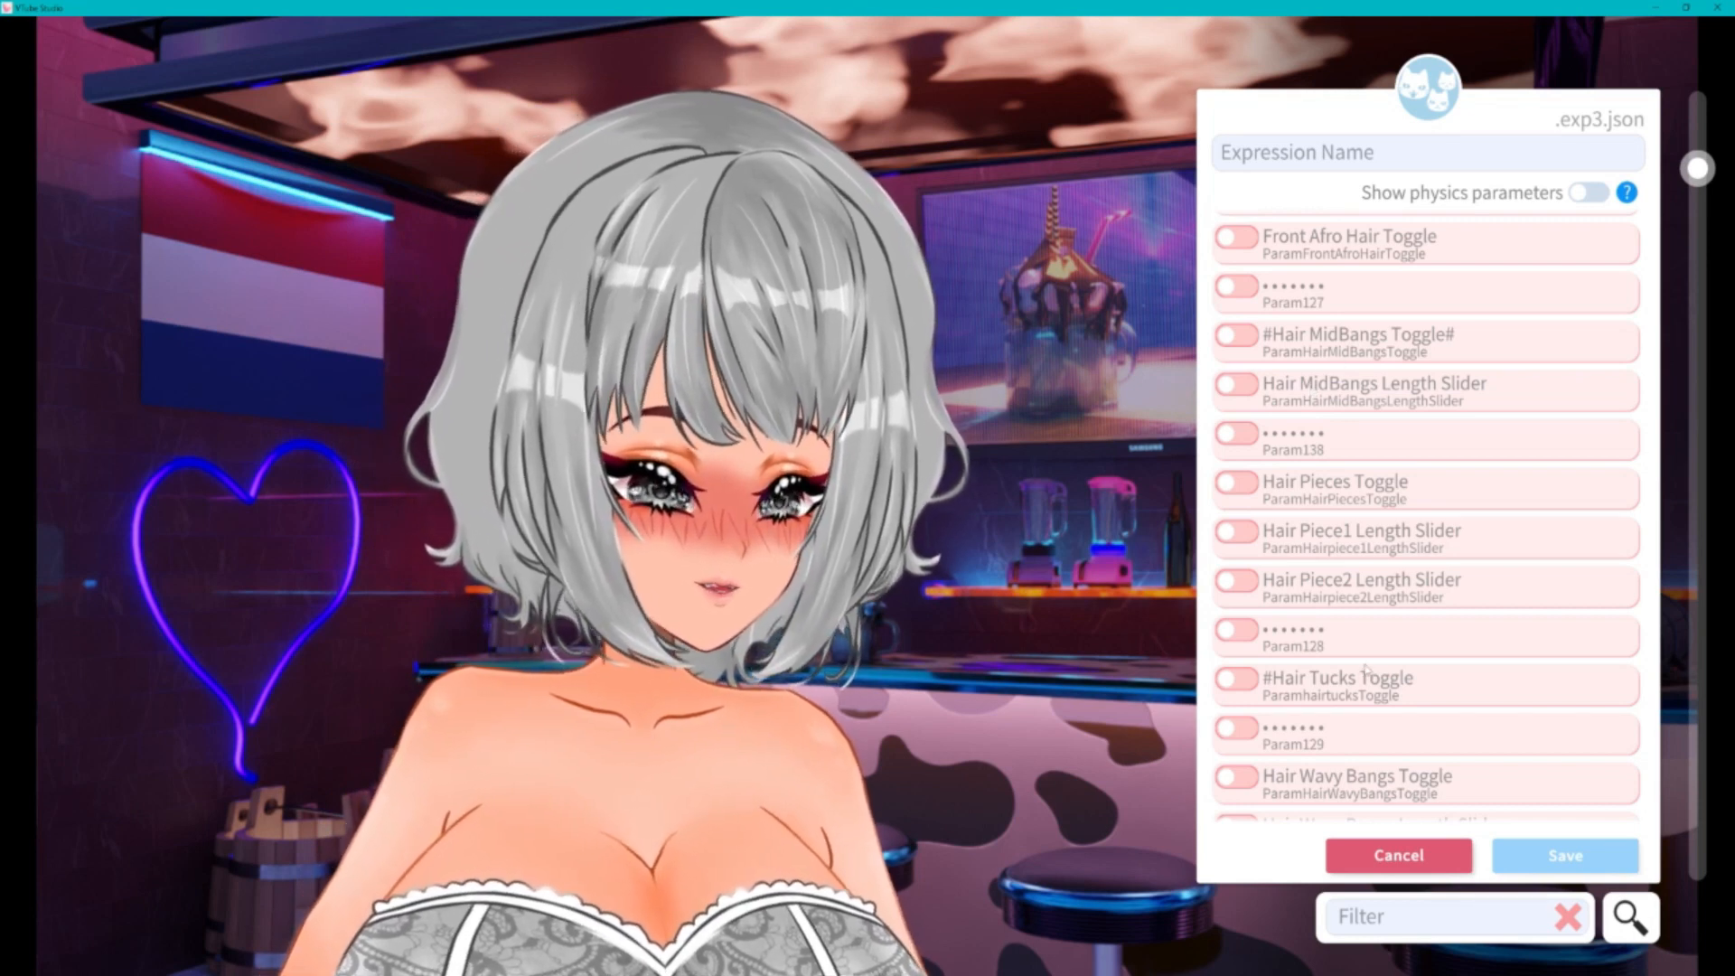
scroll(1279, 358, down, 3)
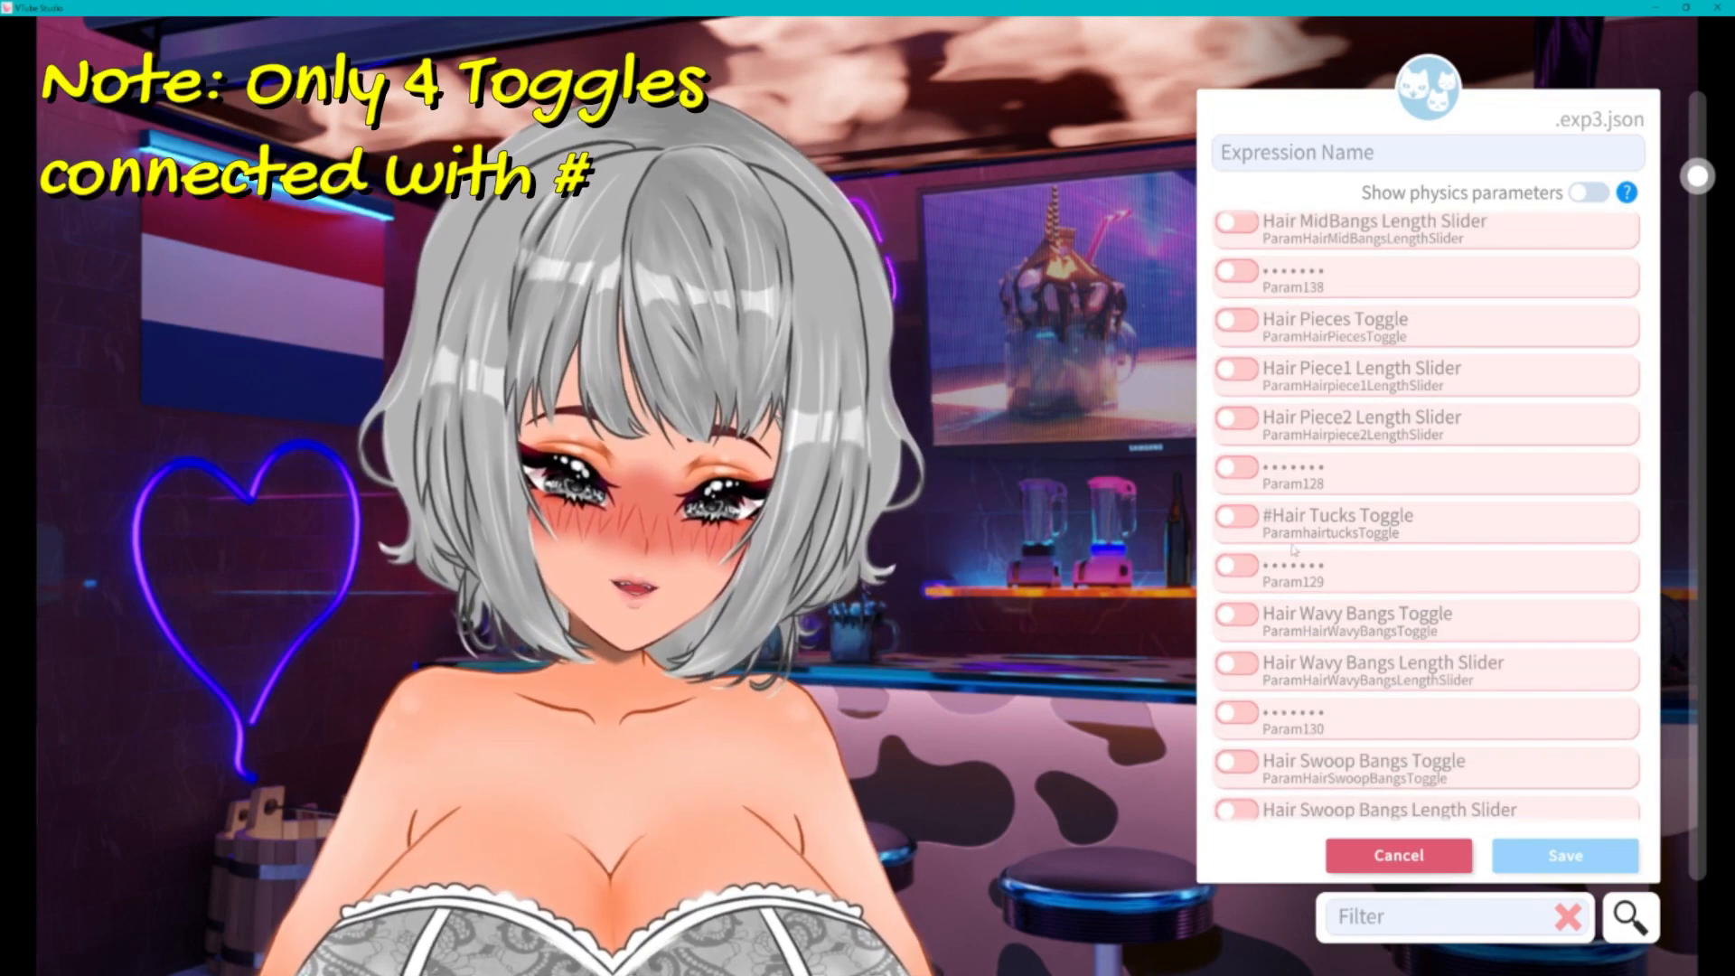
scroll(1256, 368, up, 2)
click(1238, 282)
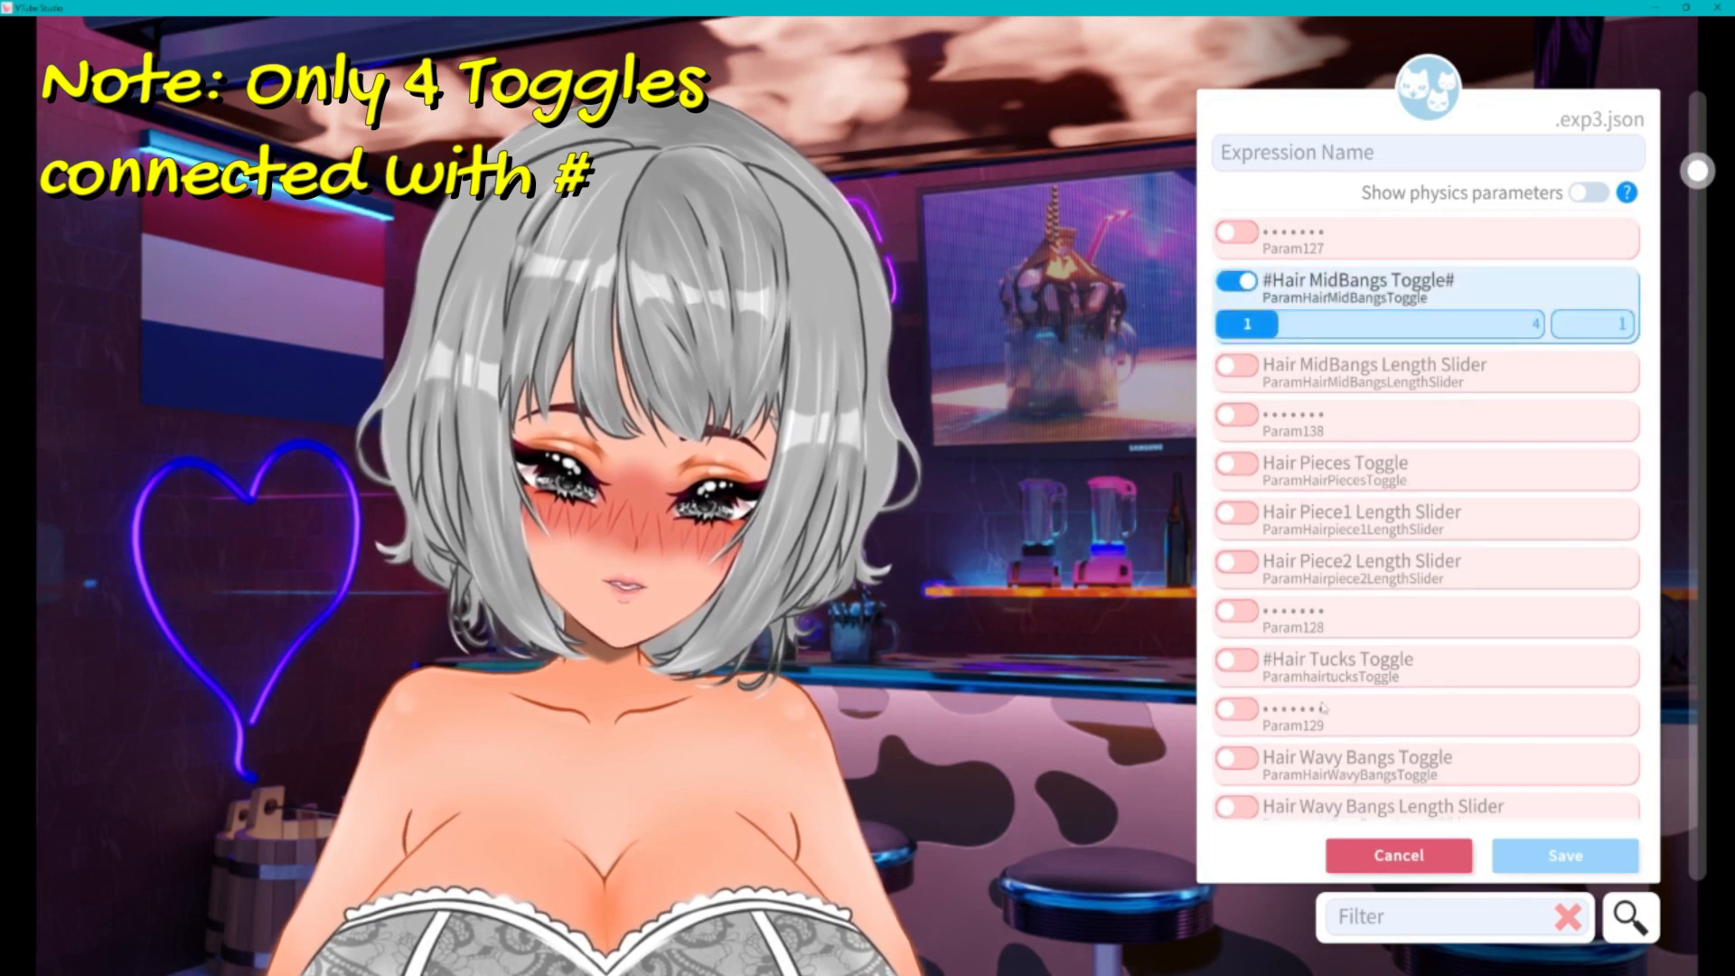
click(1237, 664)
scroll(1393, 664, down, 7)
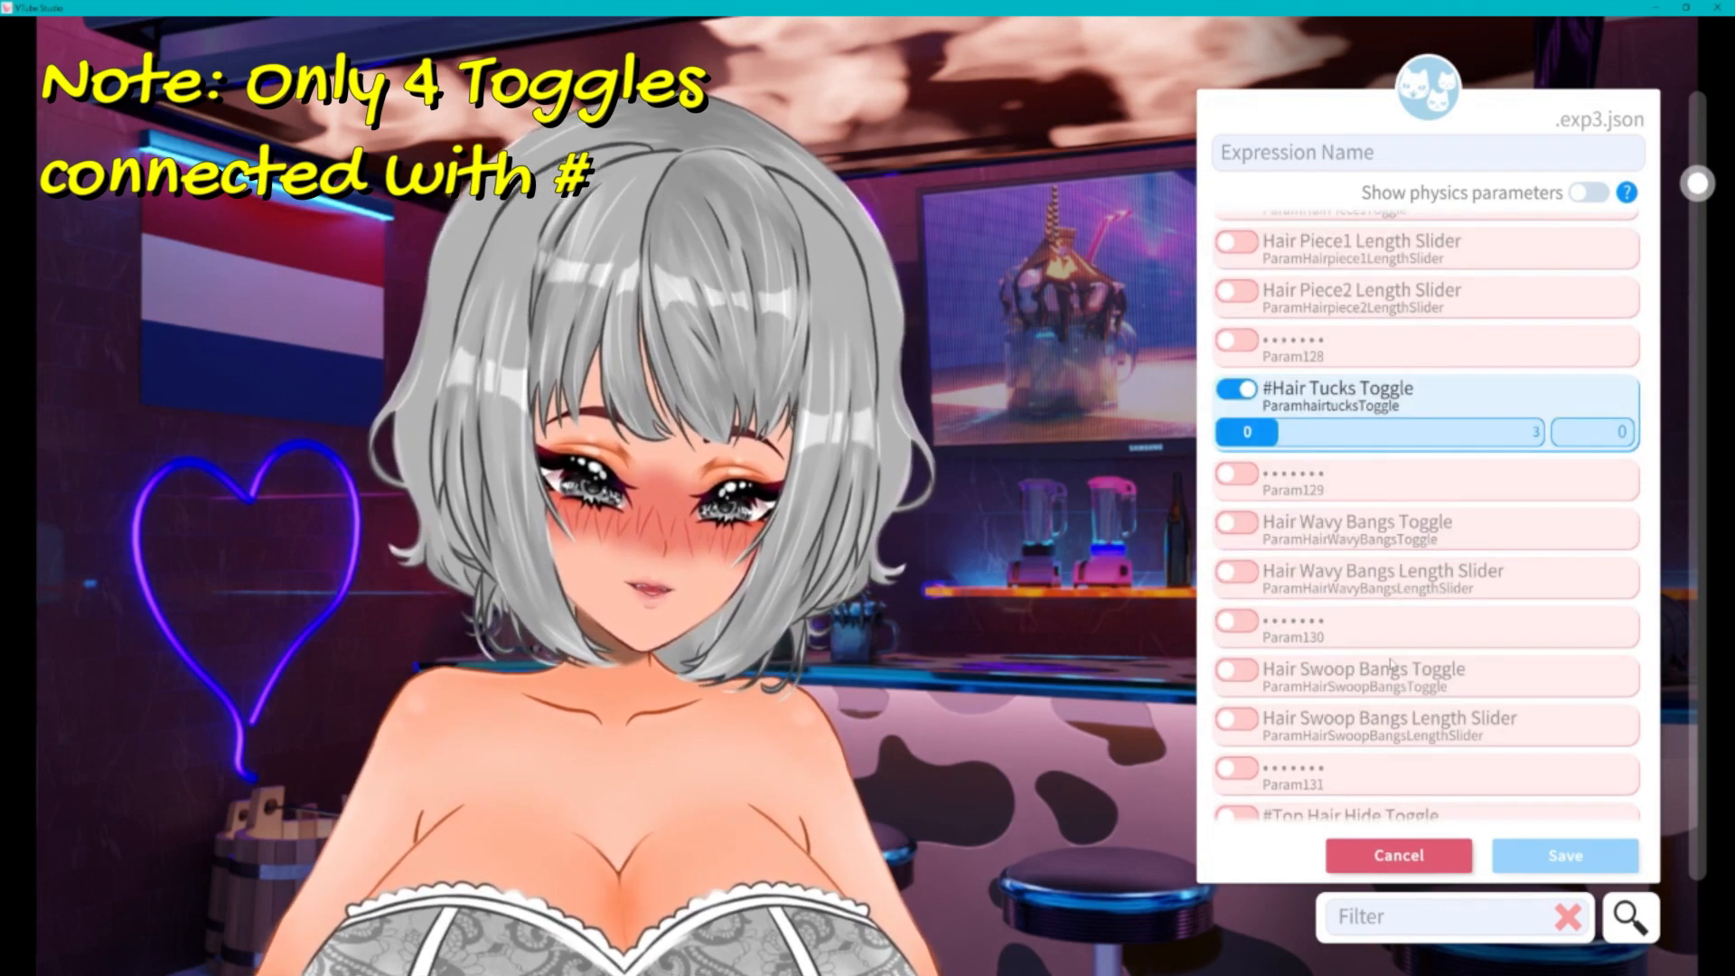
scroll(1392, 664, down, 1)
click(1236, 656)
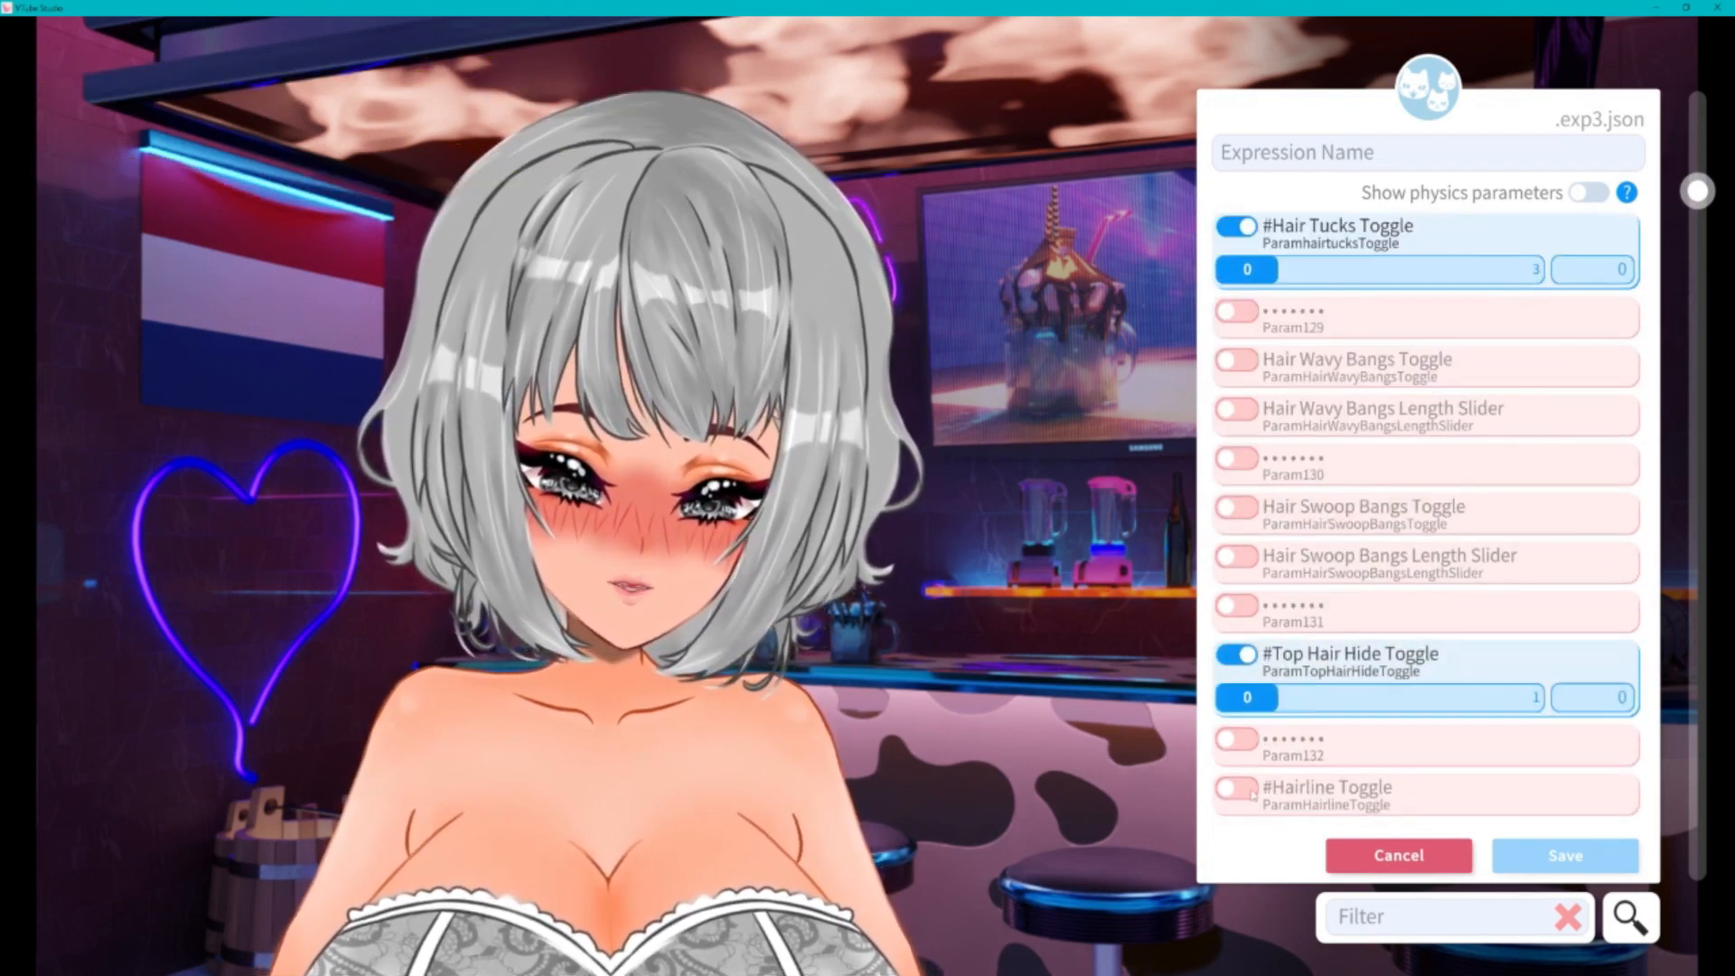
- Set the #Hair MidBangs Toggle# parameter to 4
scroll(1249, 797, up, 4)
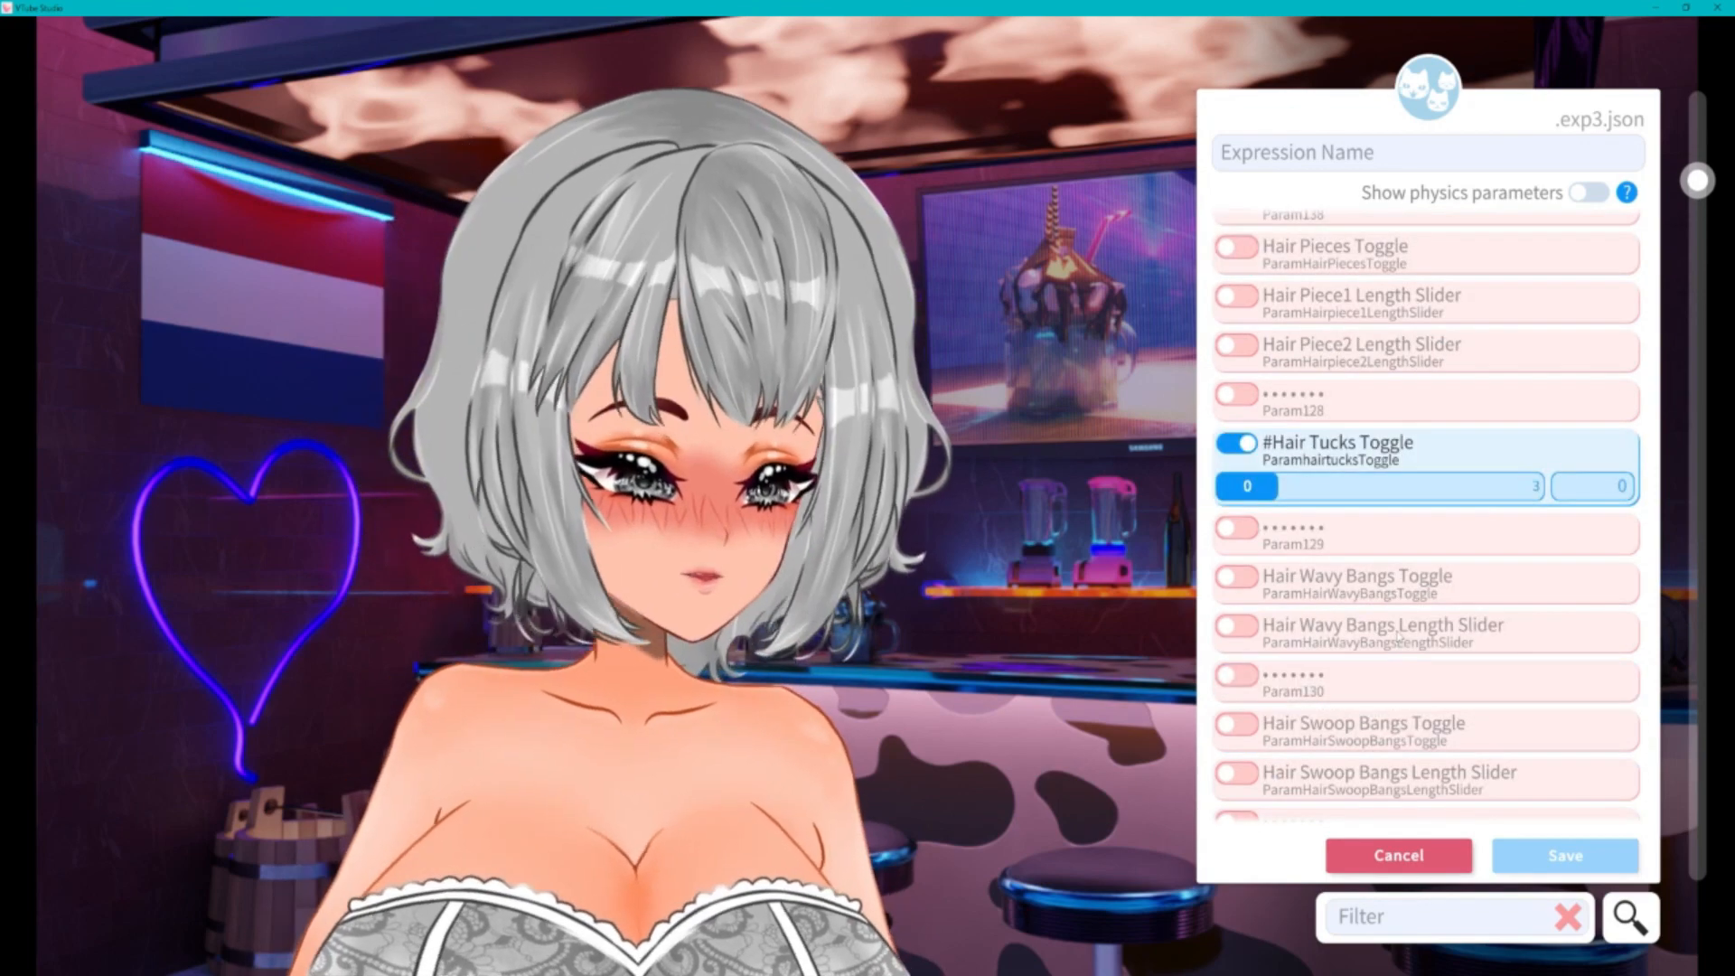
scroll(1398, 636, up, 5)
click(1236, 336)
drag(1247, 377, 1568, 403)
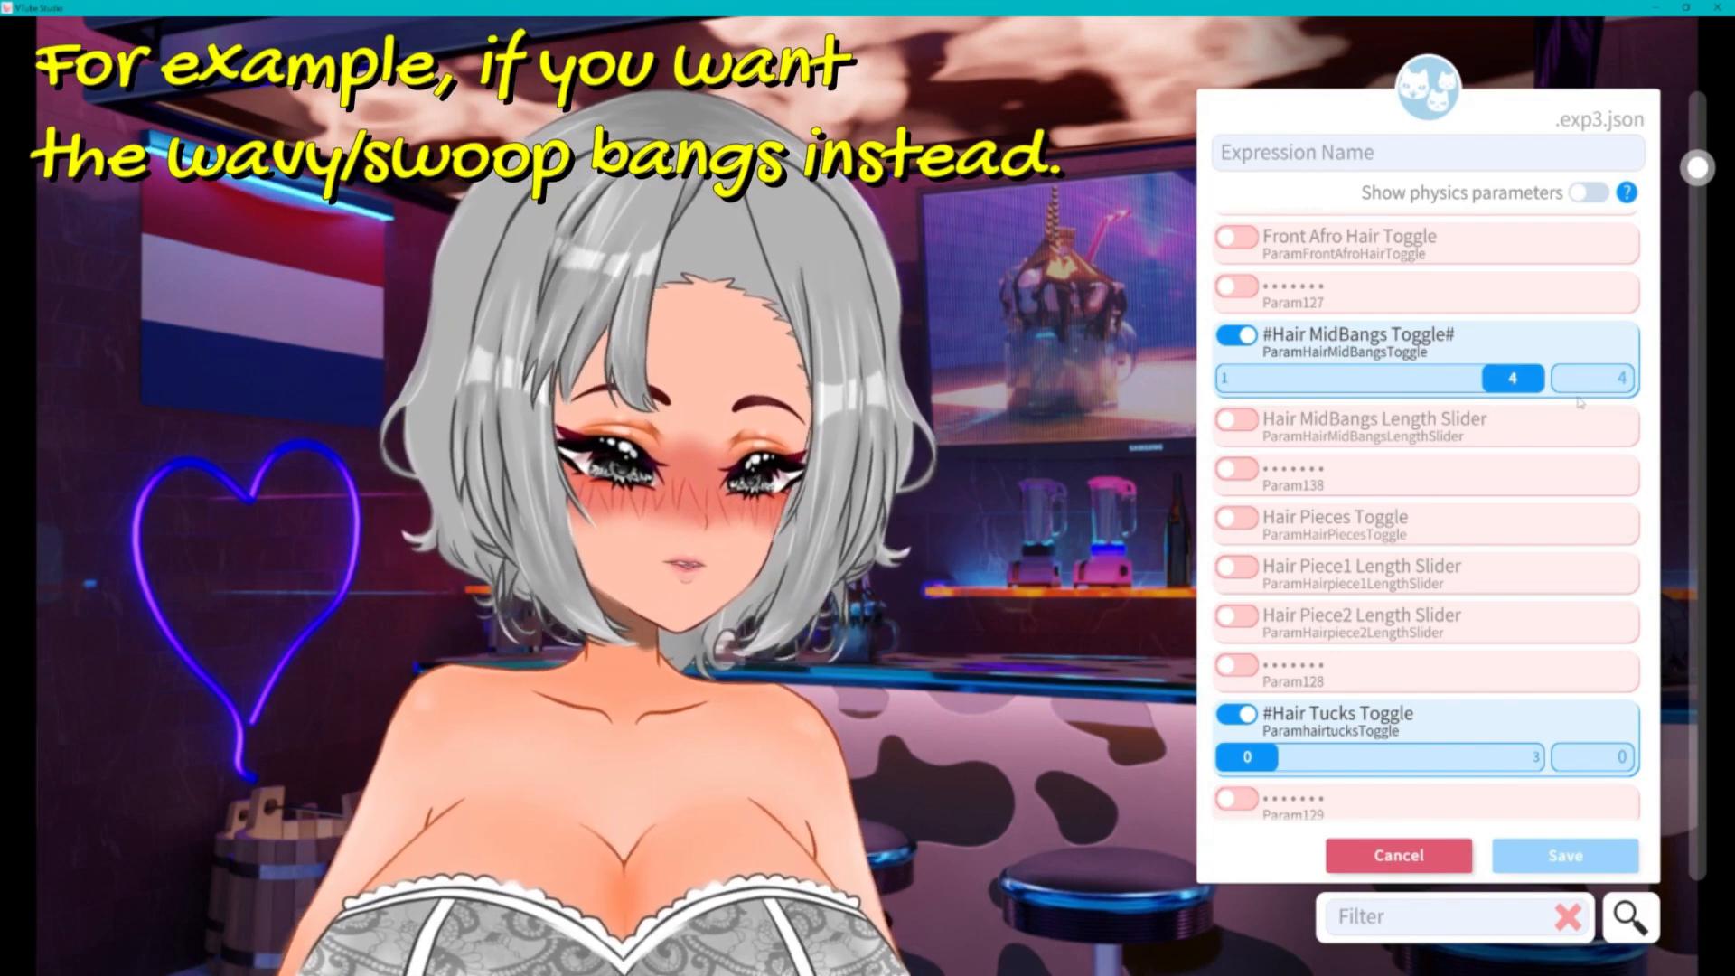
mouse_move(1579, 403)
mouse_down()
mouse_move(1419, 398)
mouse_move(1599, 397)
mouse_up()
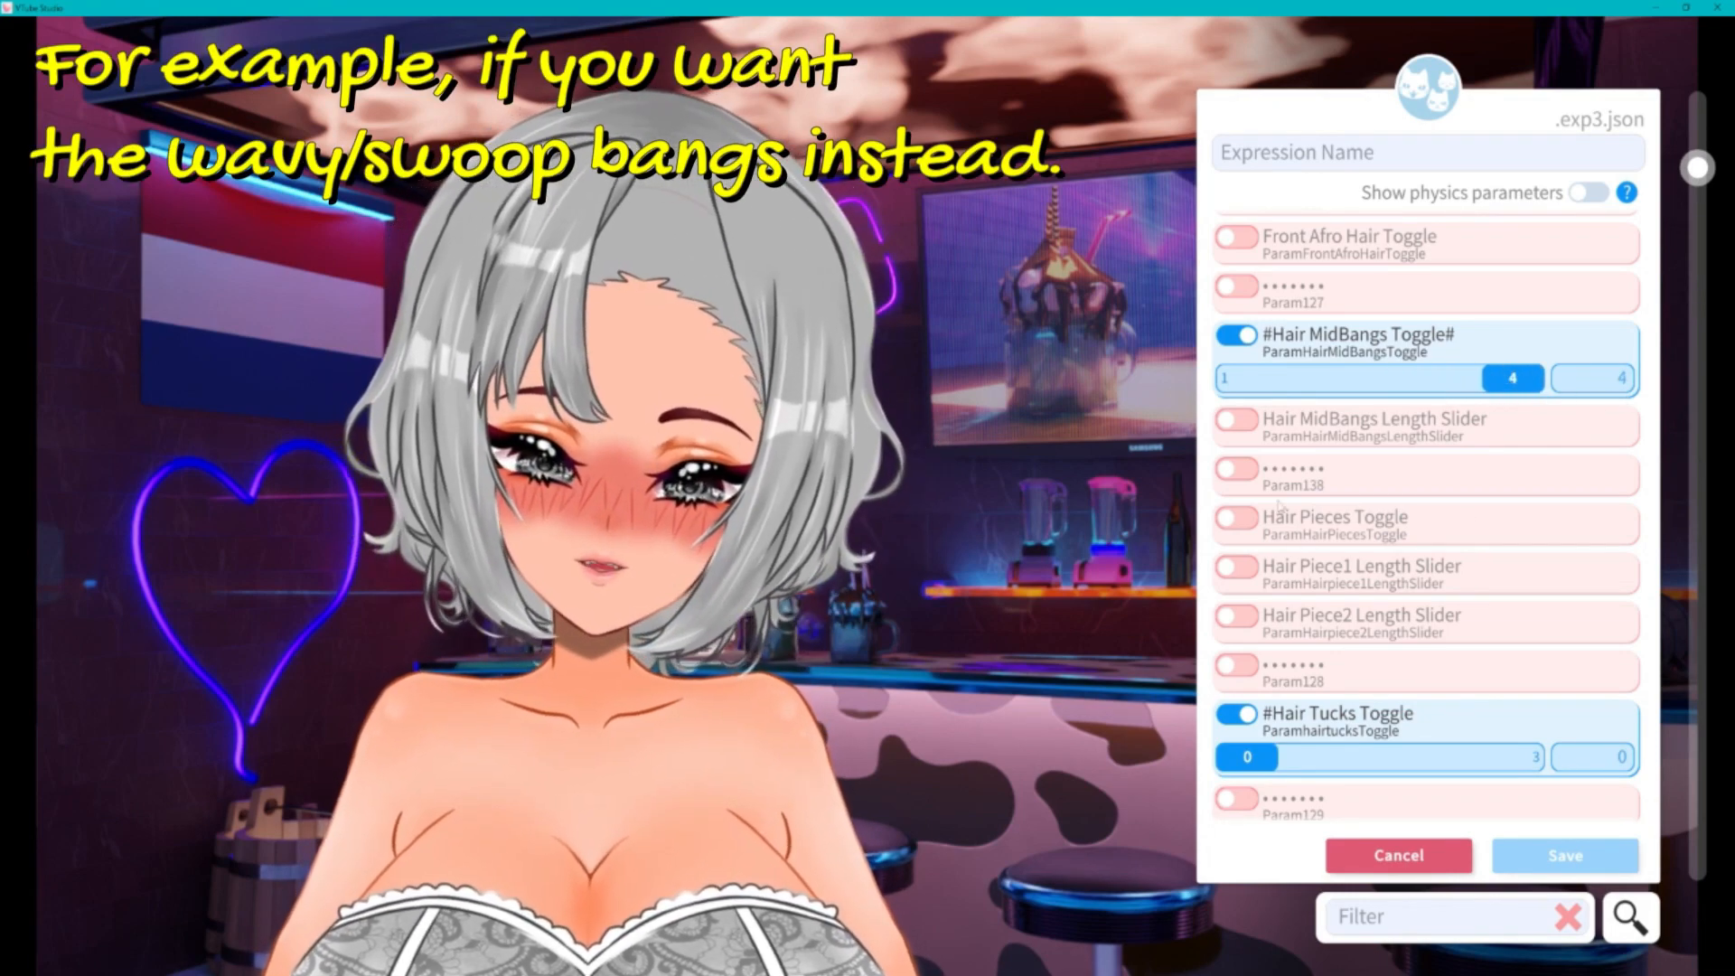
- Enable the Hair Pieces Toggle in the expression and set it to 4
click(1238, 518)
drag(1247, 560, 1626, 562)
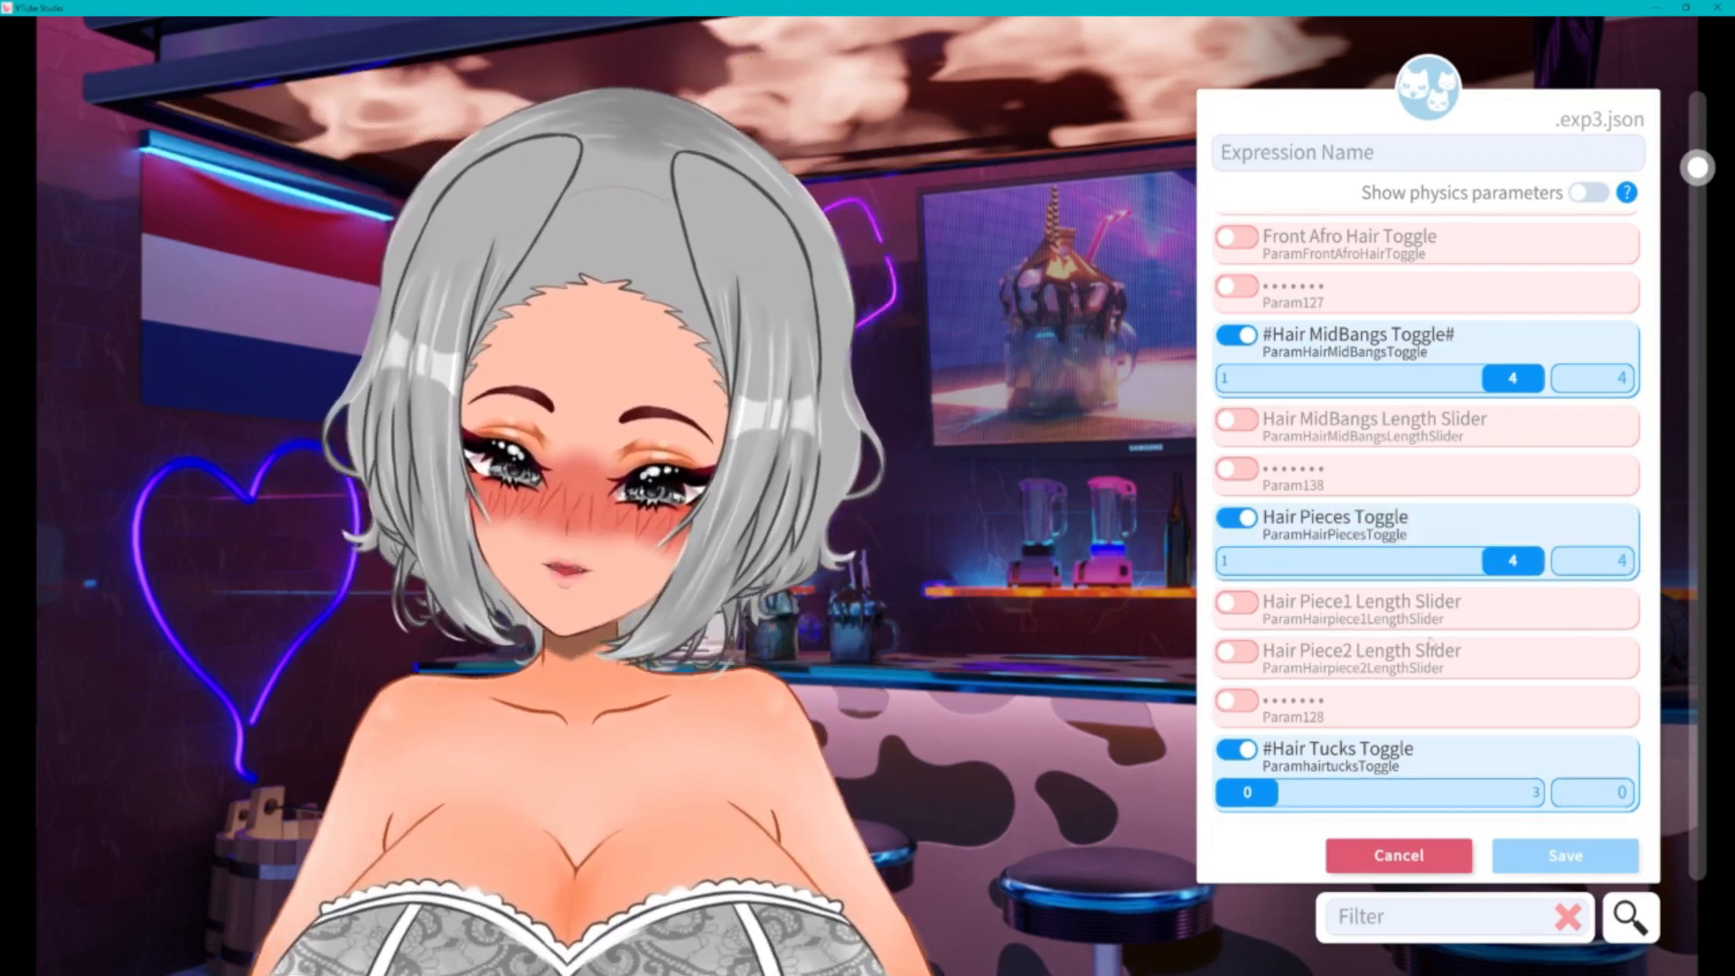
scroll(1375, 705, down, 5)
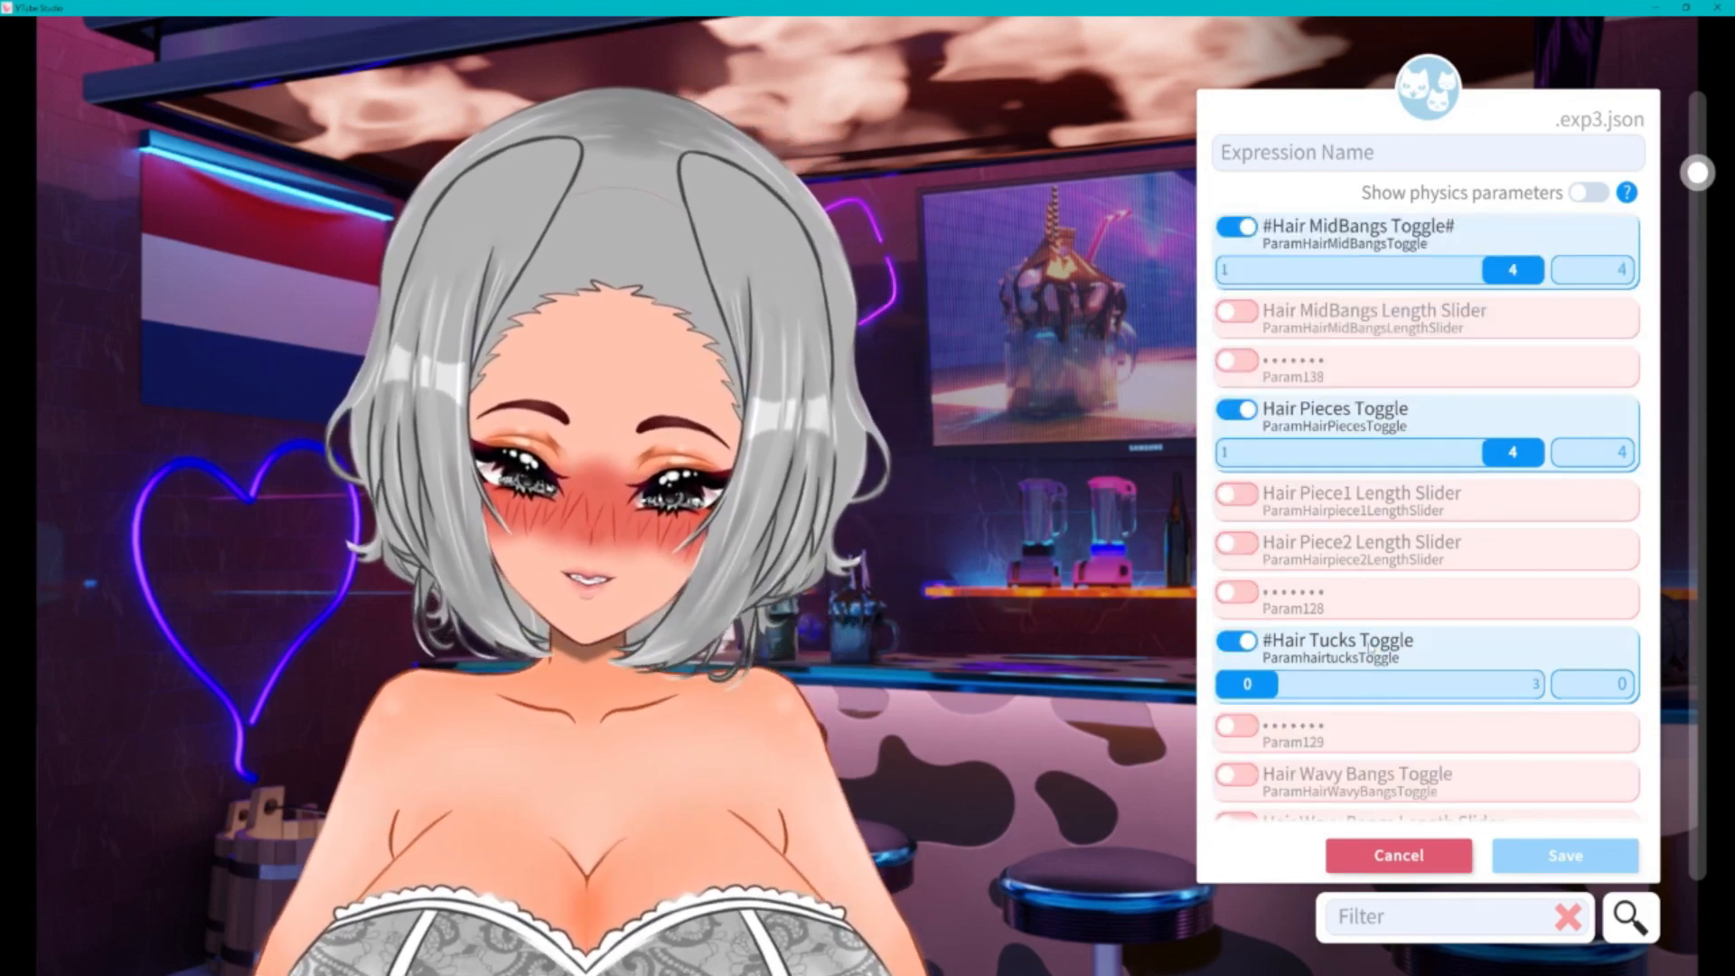
scroll(1369, 641, up, 6)
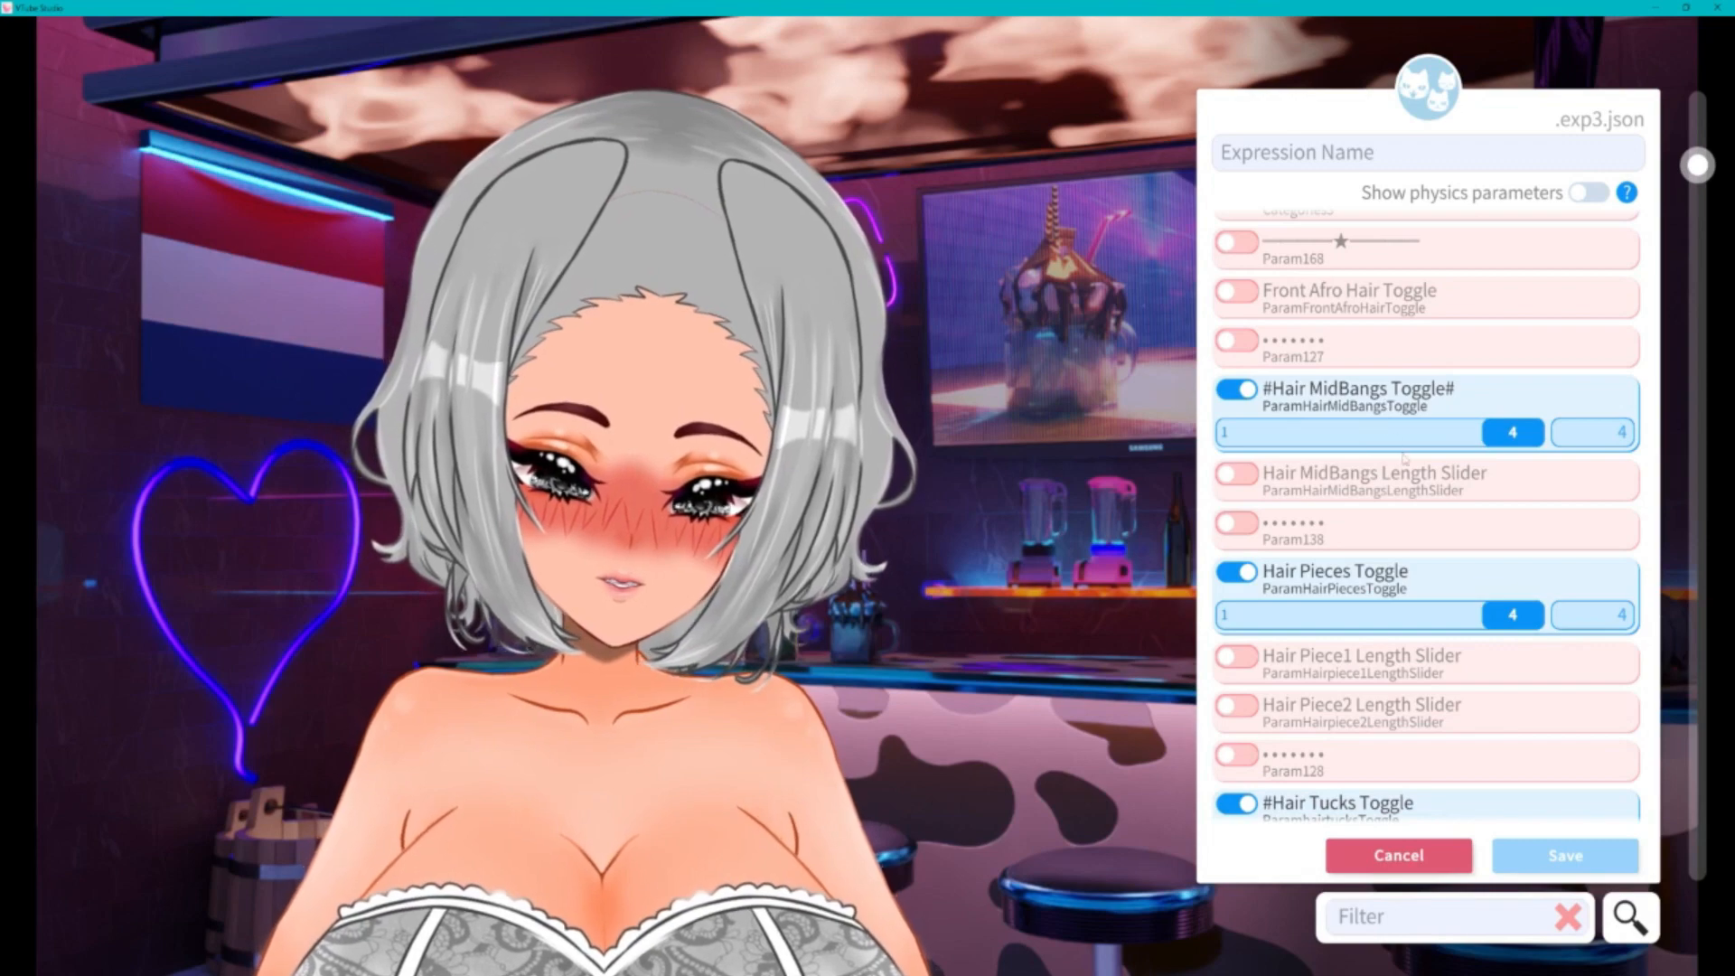
- Set the #Top Hair Hide Toggle parameter to 1 to hide the head outline
scroll(1405, 459, down, 8)
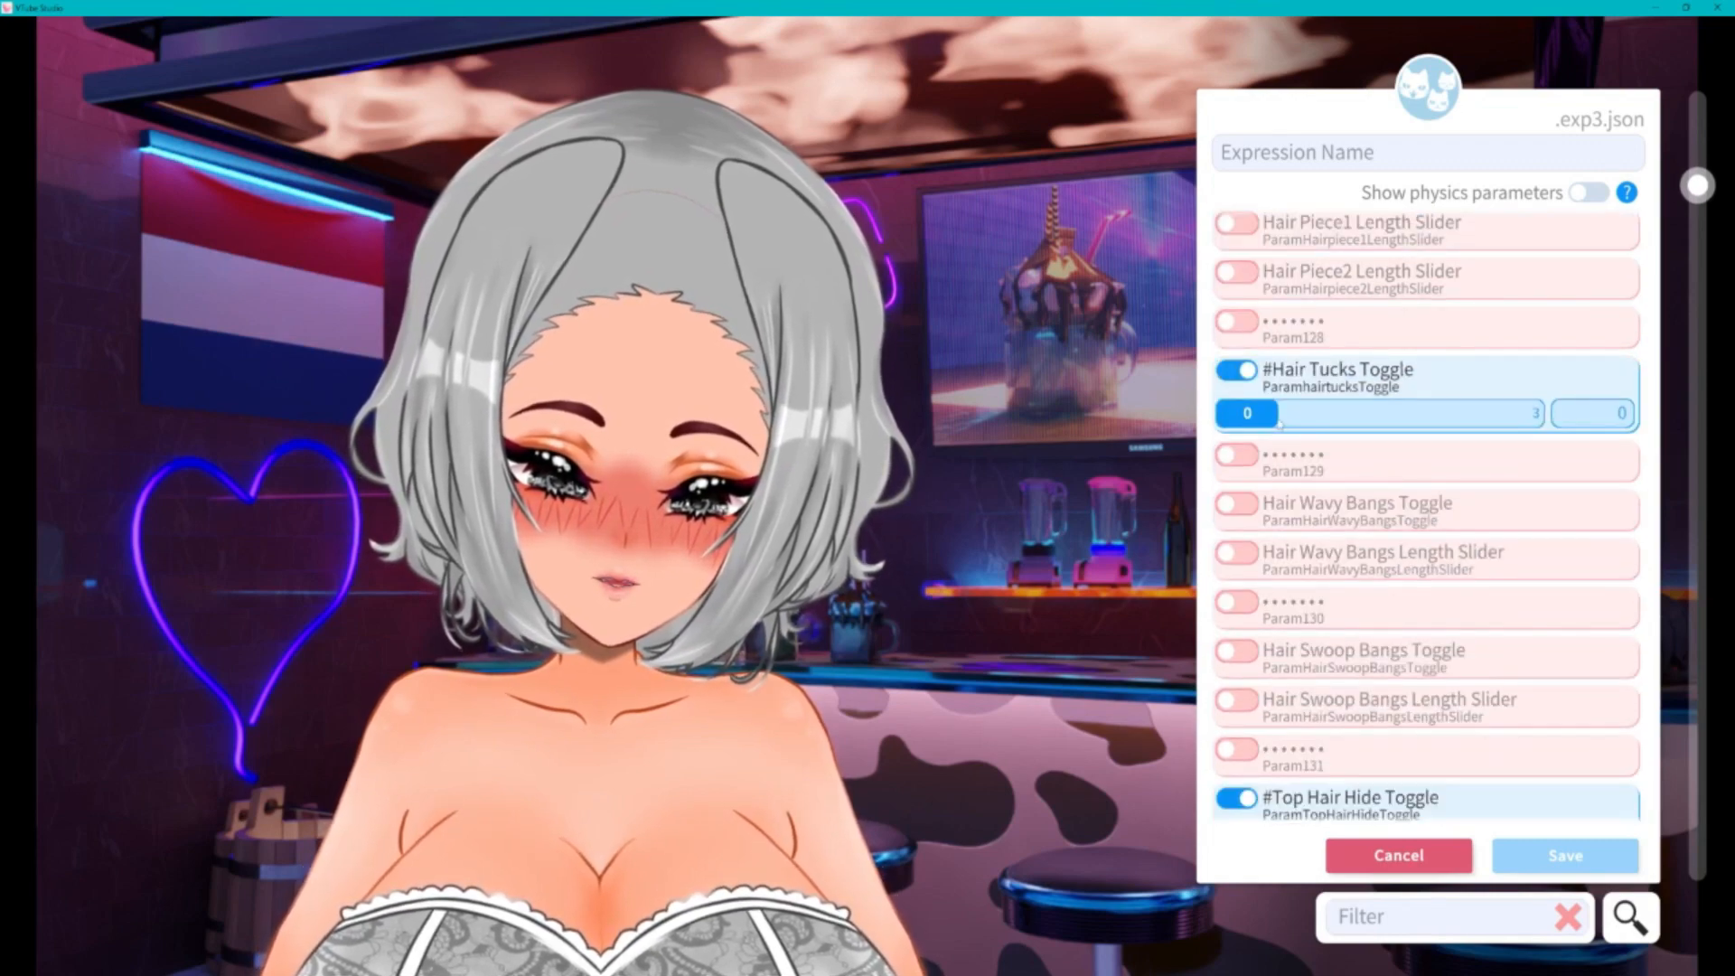
scroll(1356, 480, up, 3)
scroll(1357, 487, down, 4)
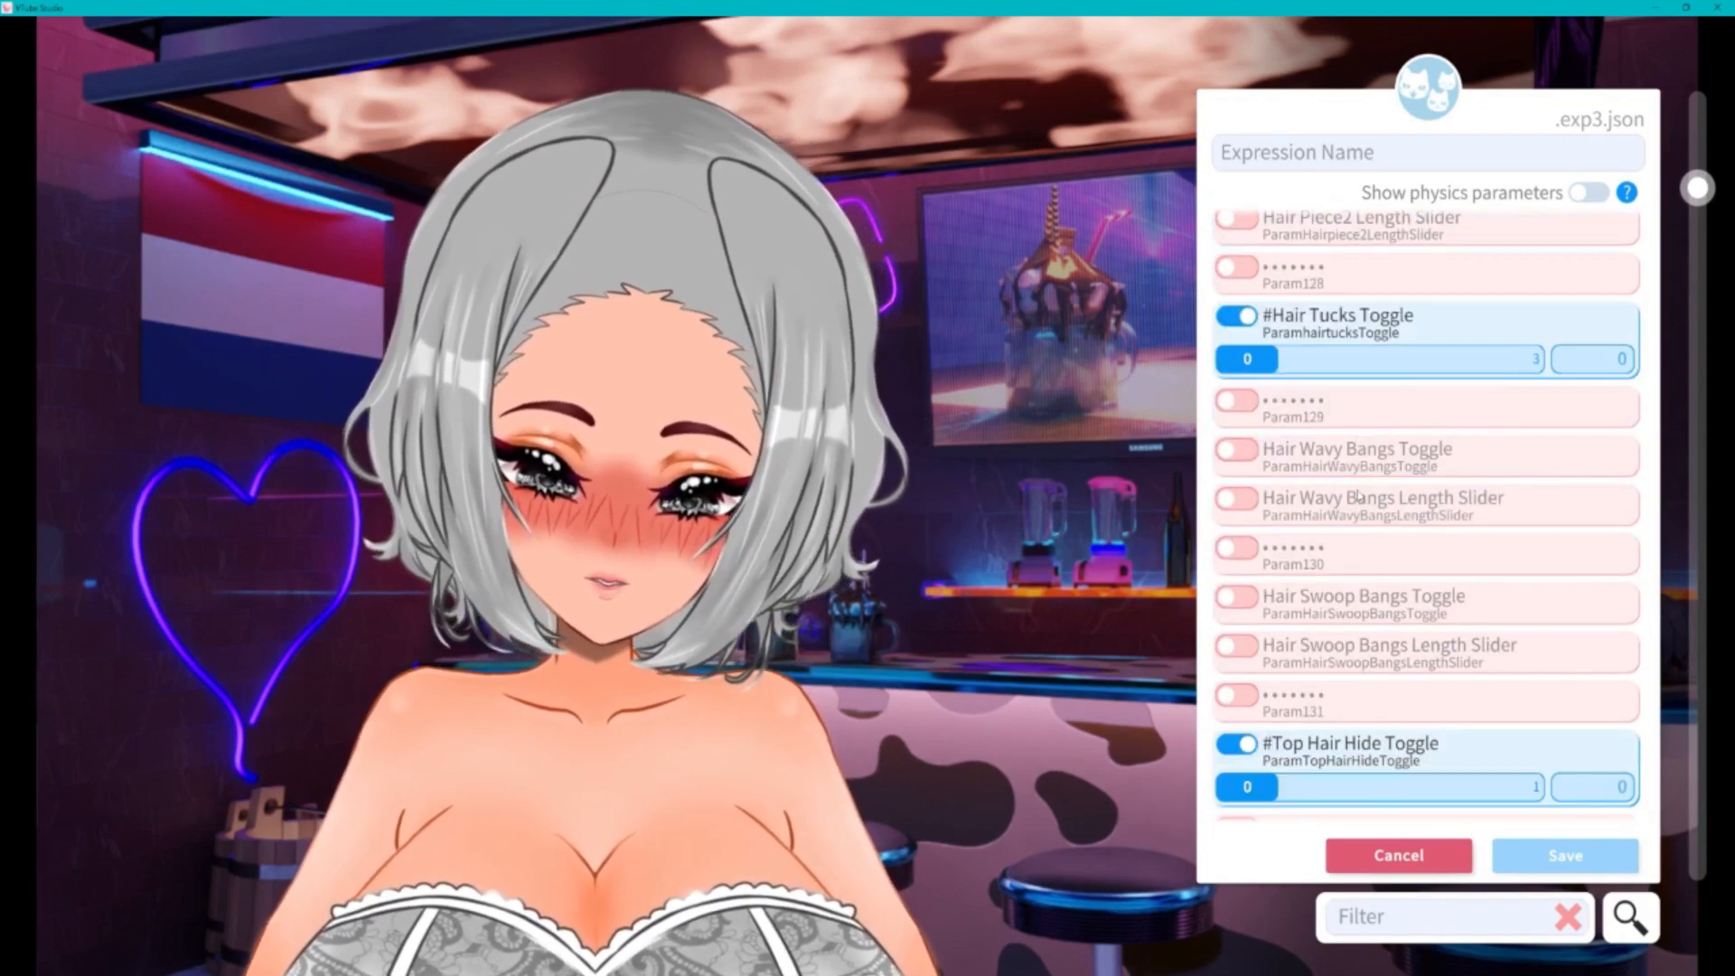
scroll(1328, 693, down, 1)
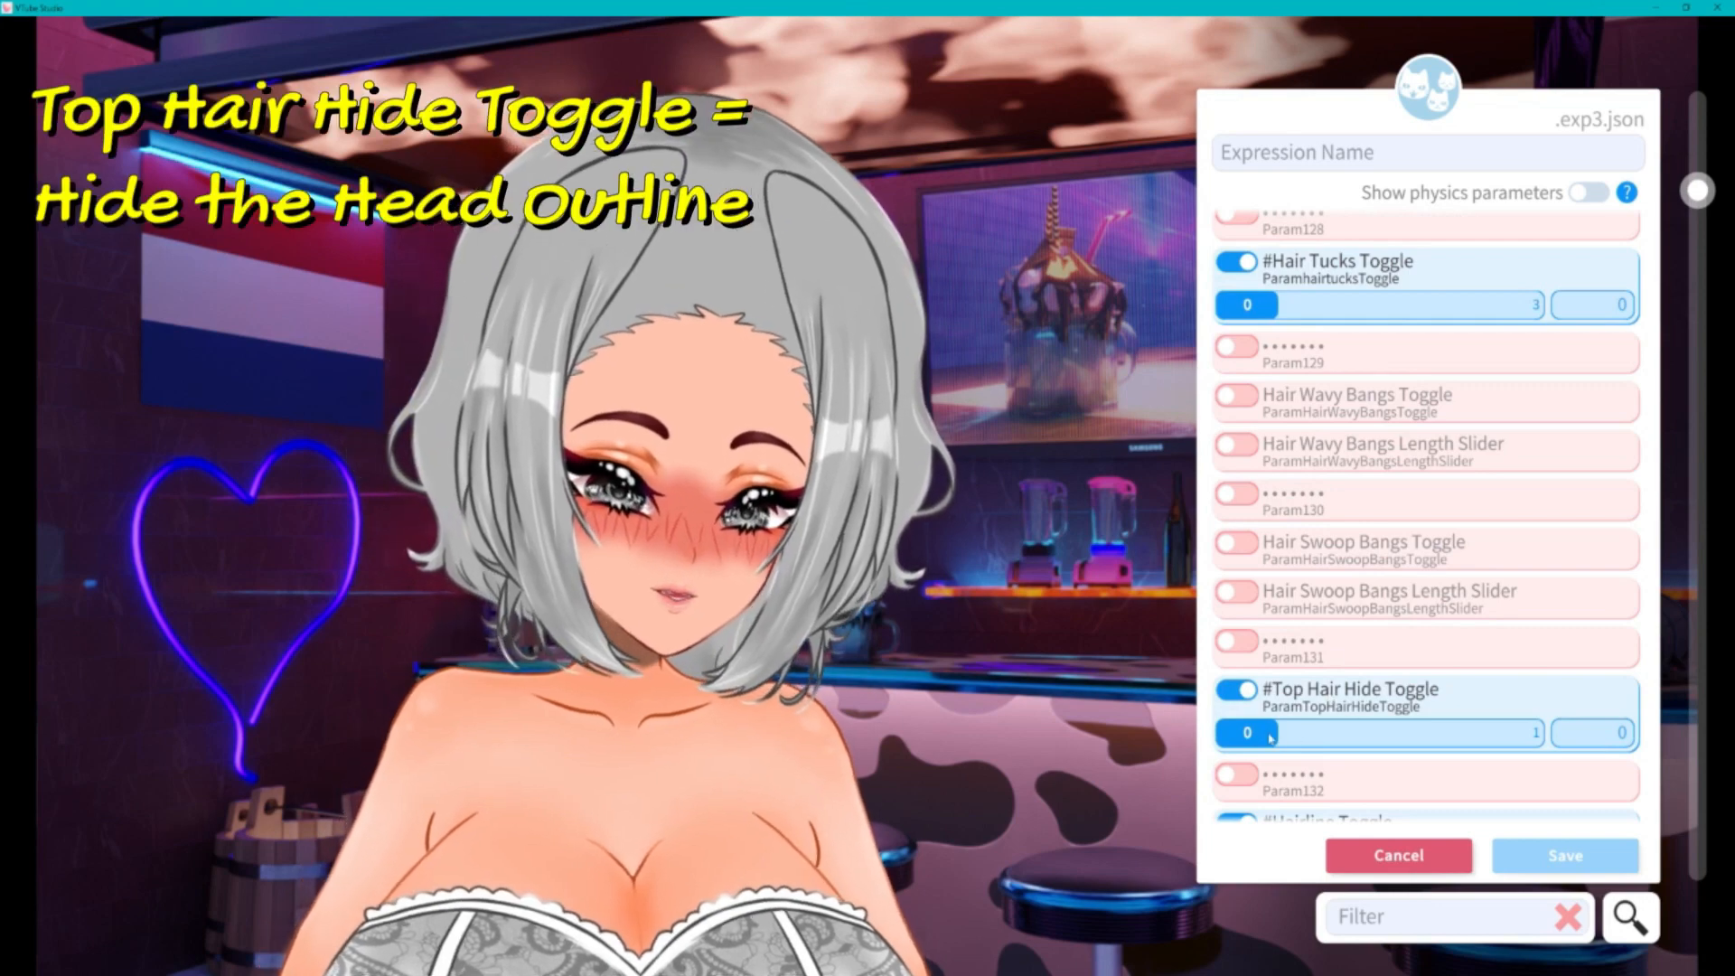
drag(1270, 737, 1636, 716)
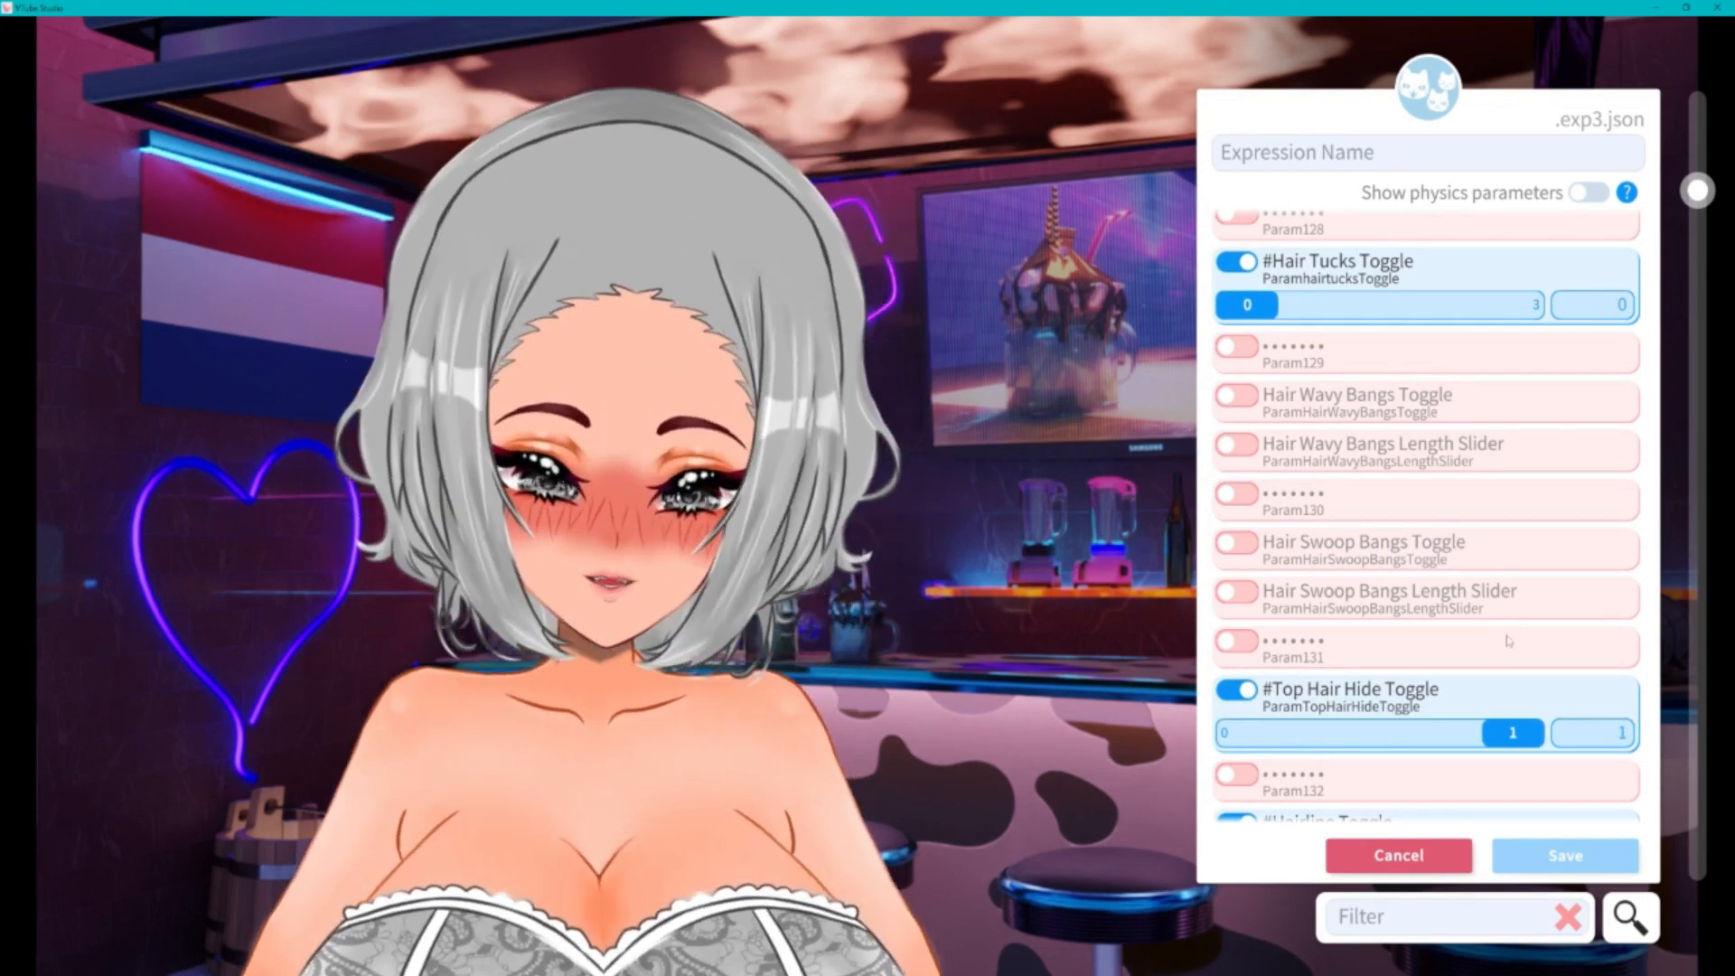
- Set both the #Hair Tucks Toggle and the #Hairline Toggle parameters to 1
scroll(1507, 640, up, 2)
click(1610, 422)
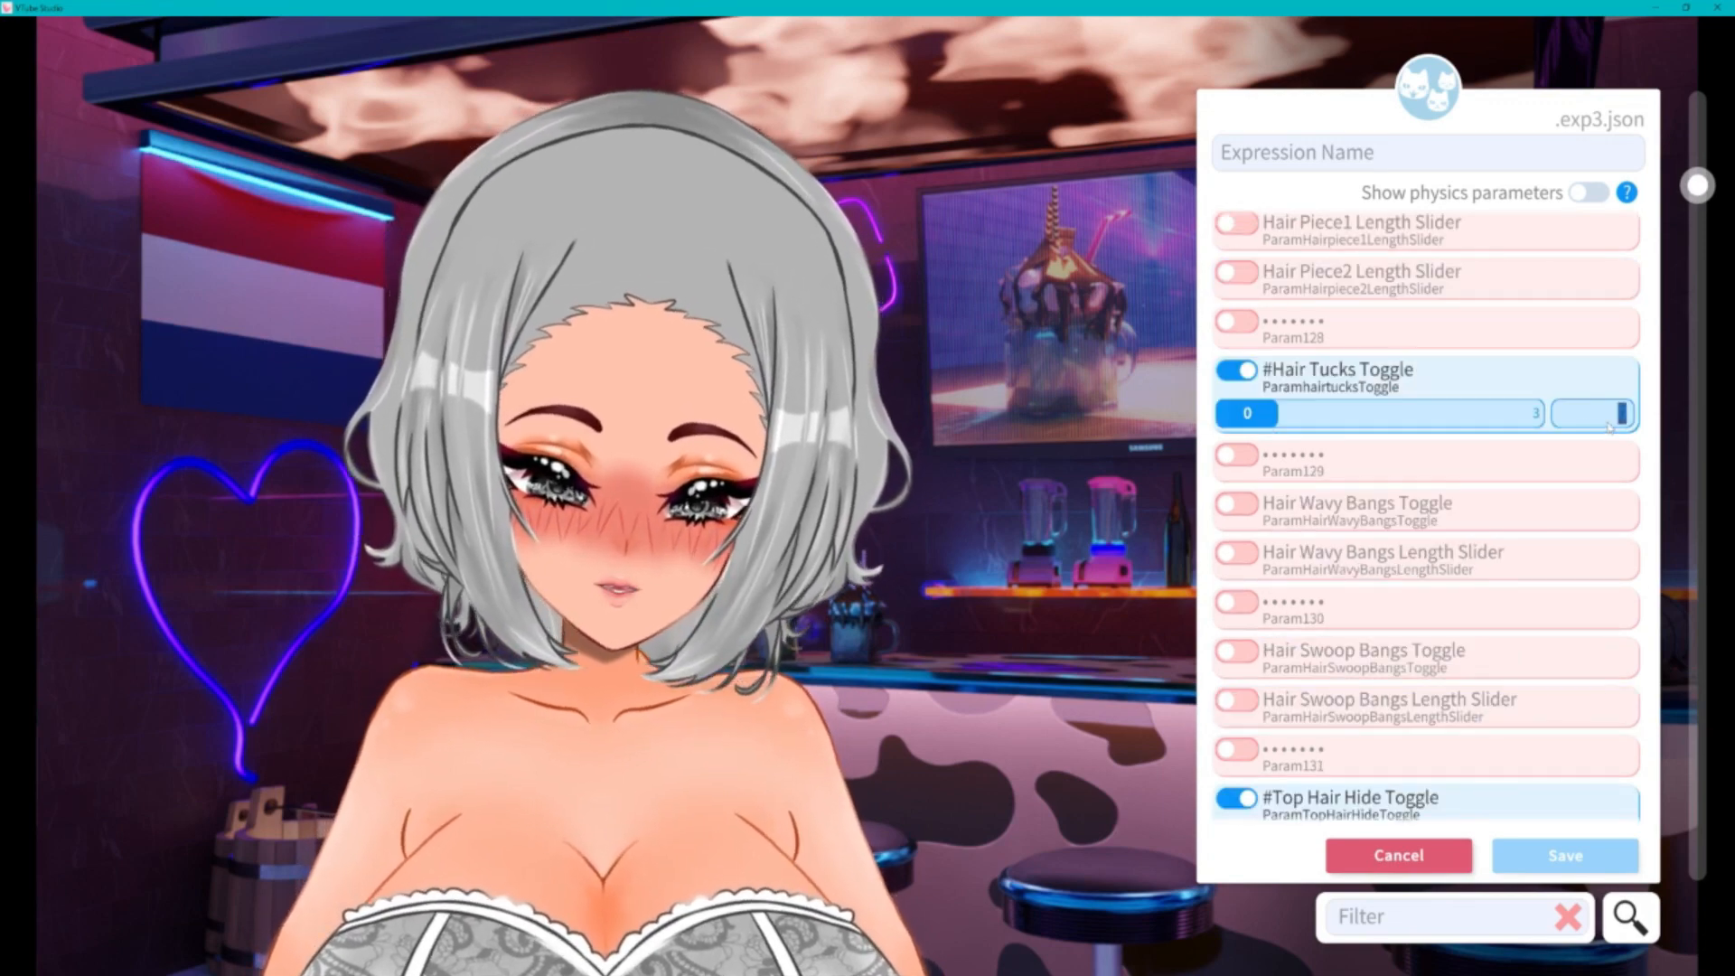
text(1)
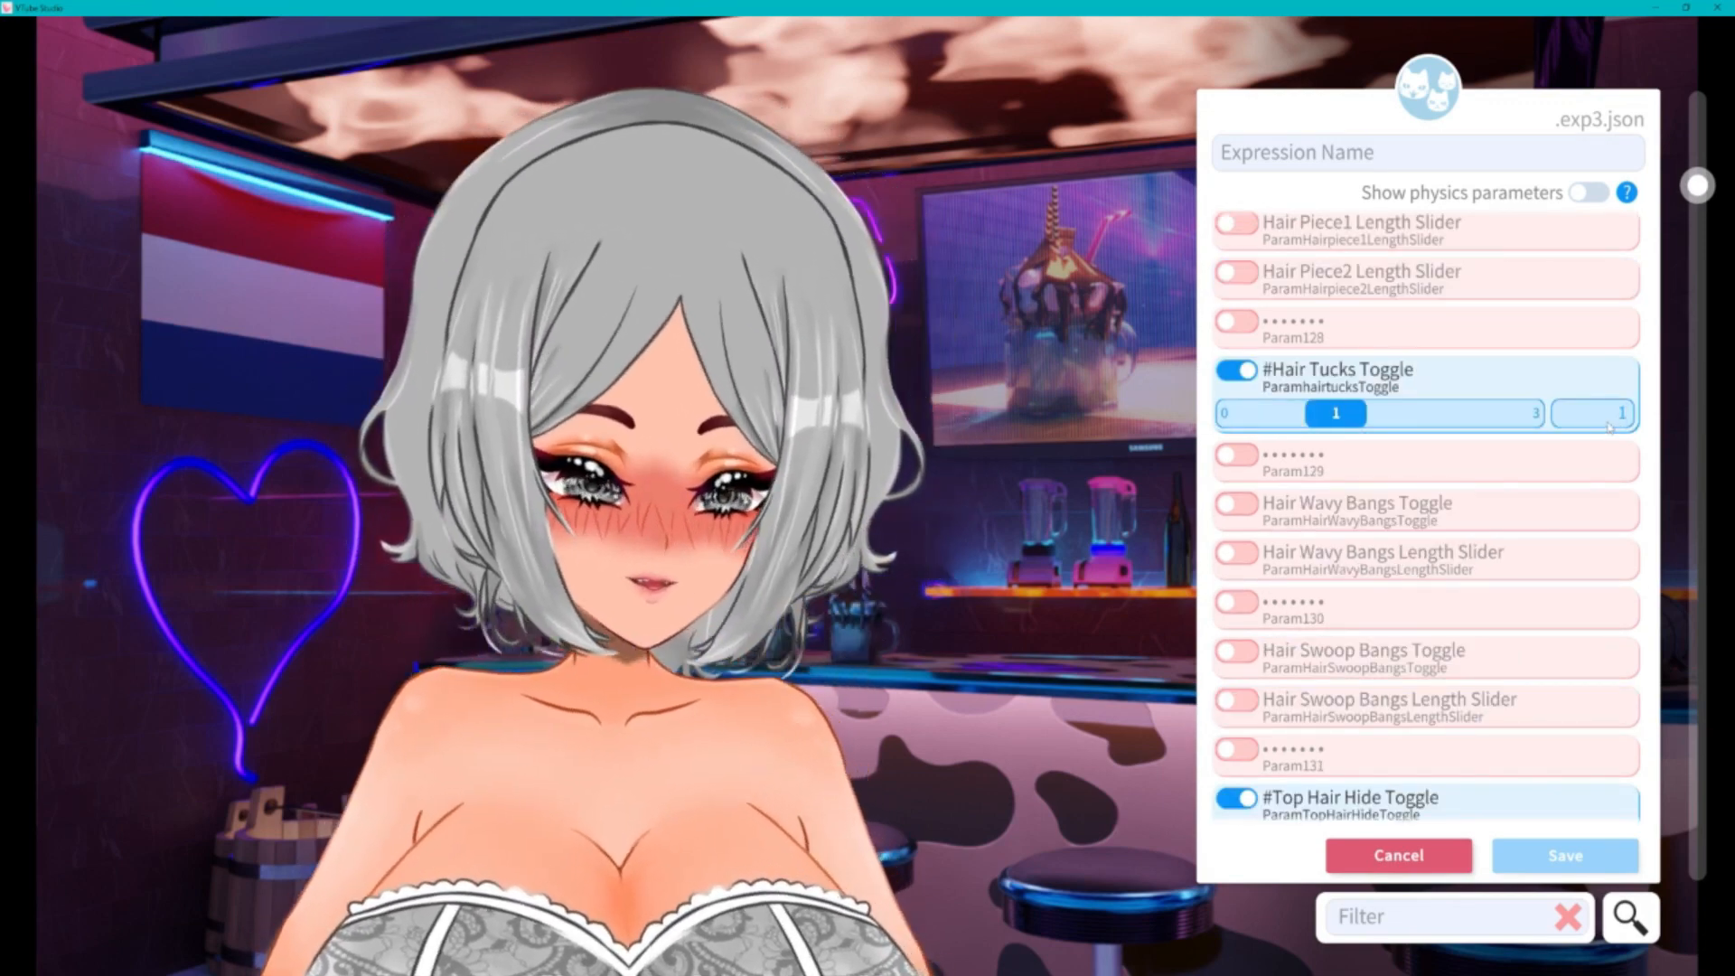
scroll(1380, 603, down, 5)
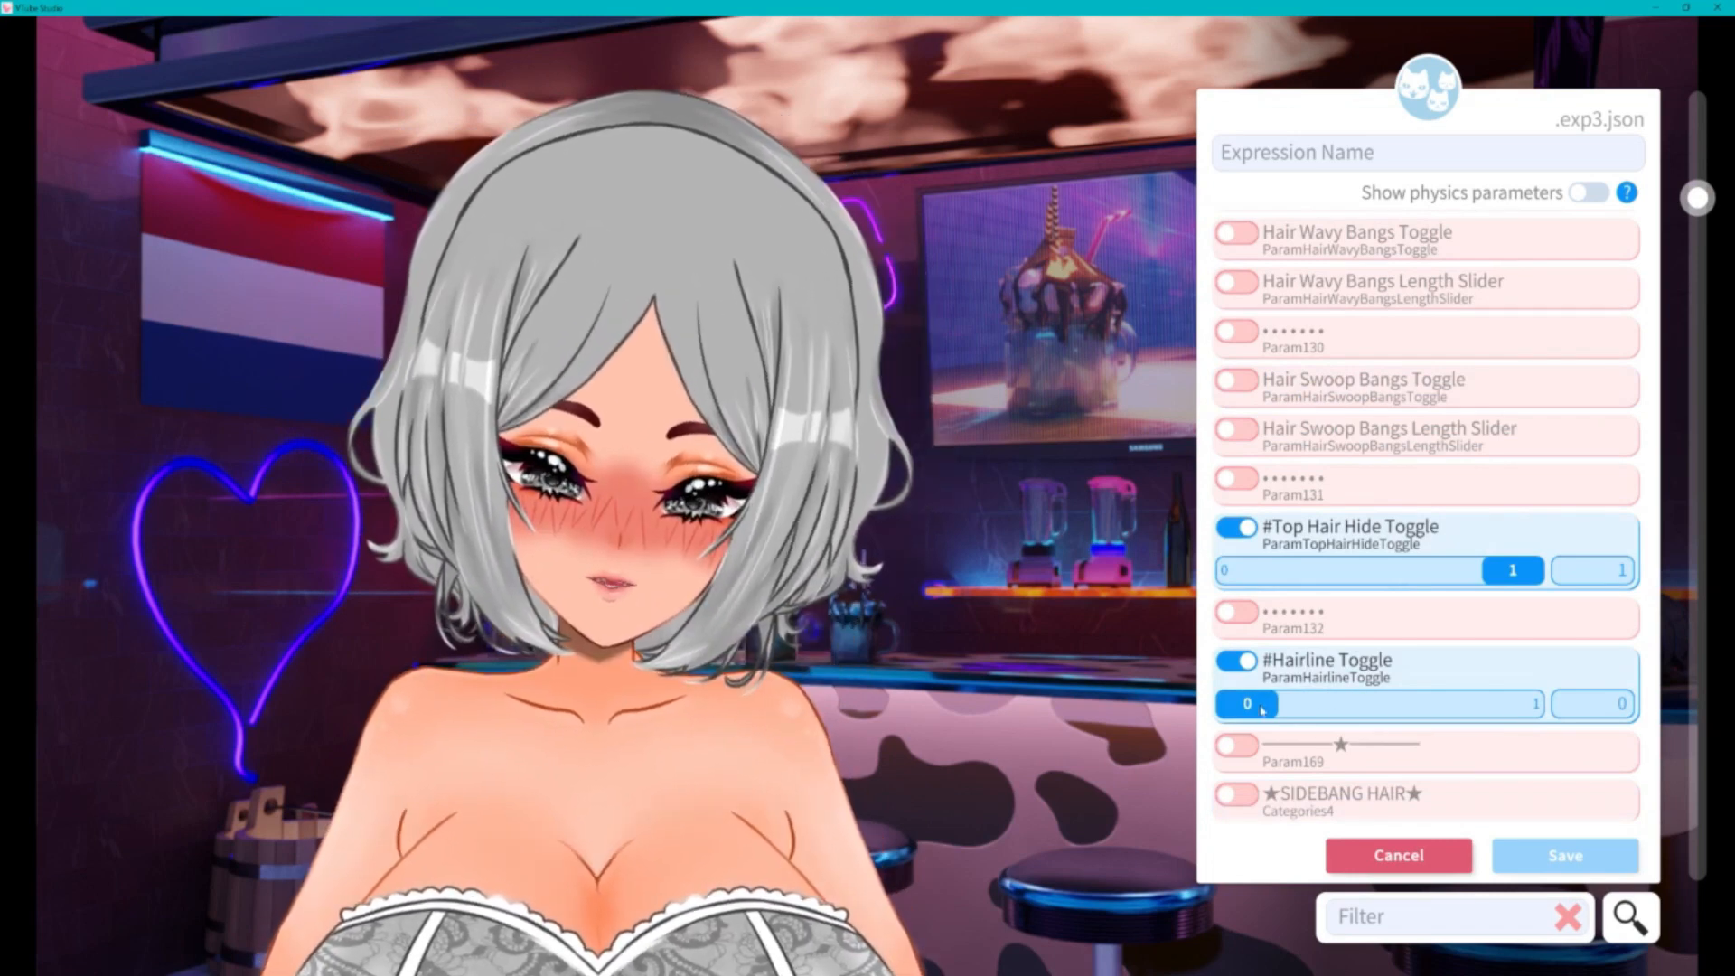
drag(1262, 710, 1564, 711)
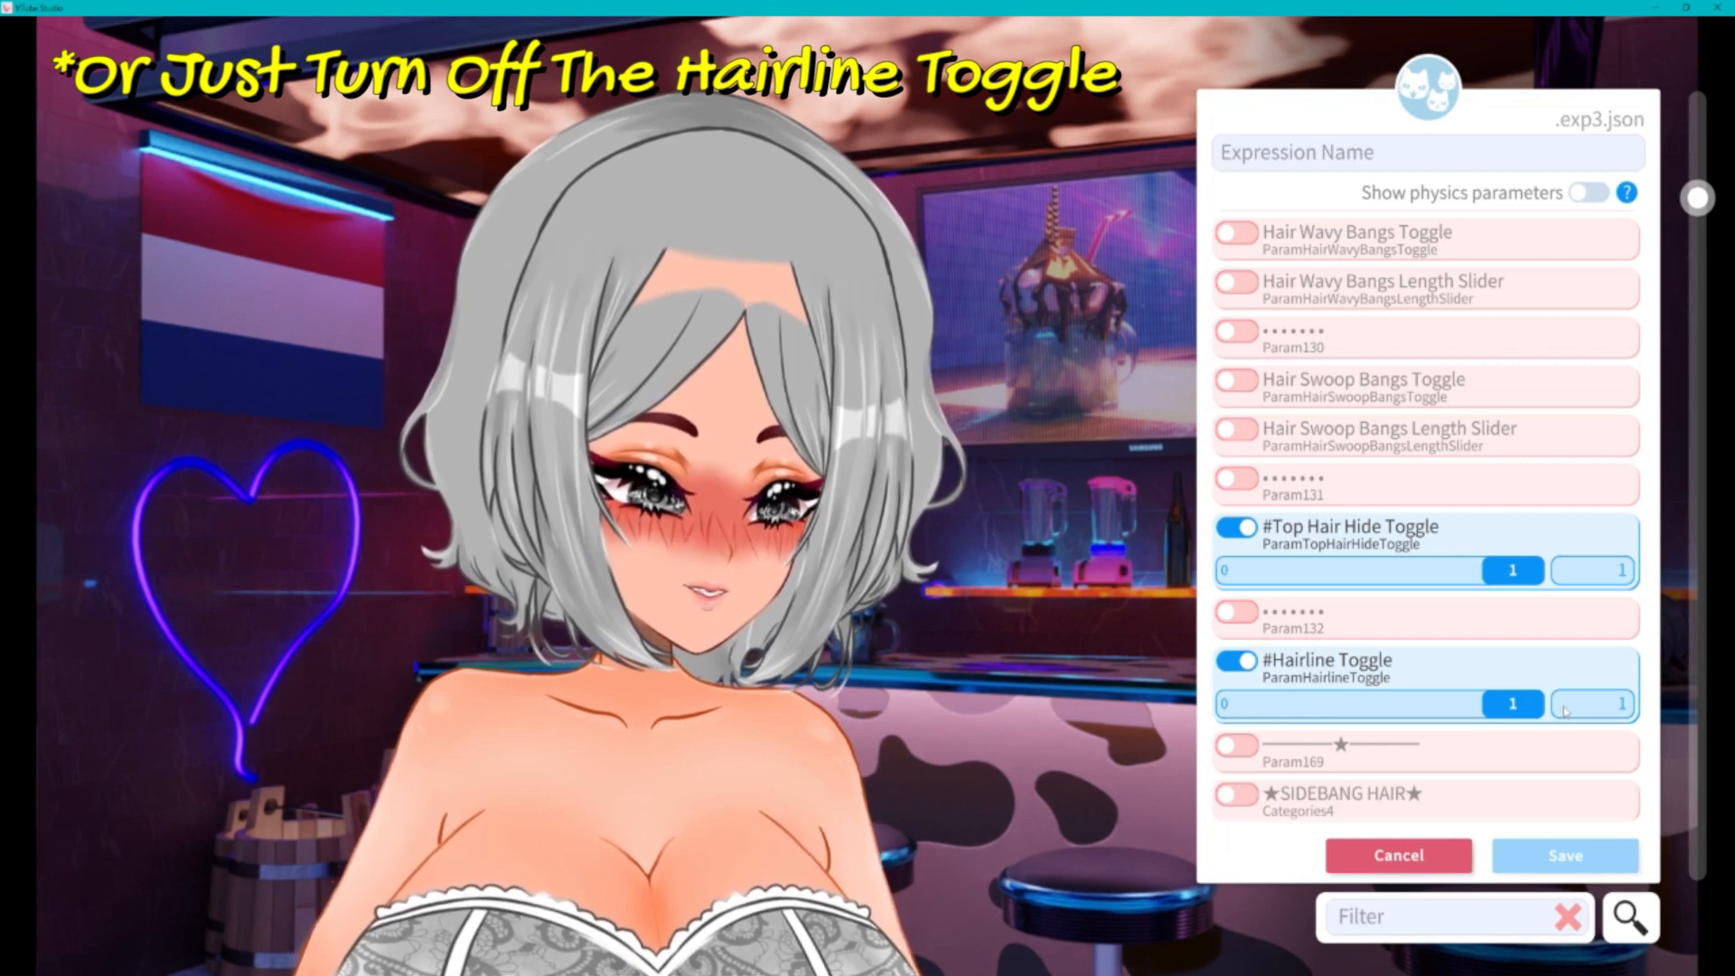
drag(1564, 711, 1687, 726)
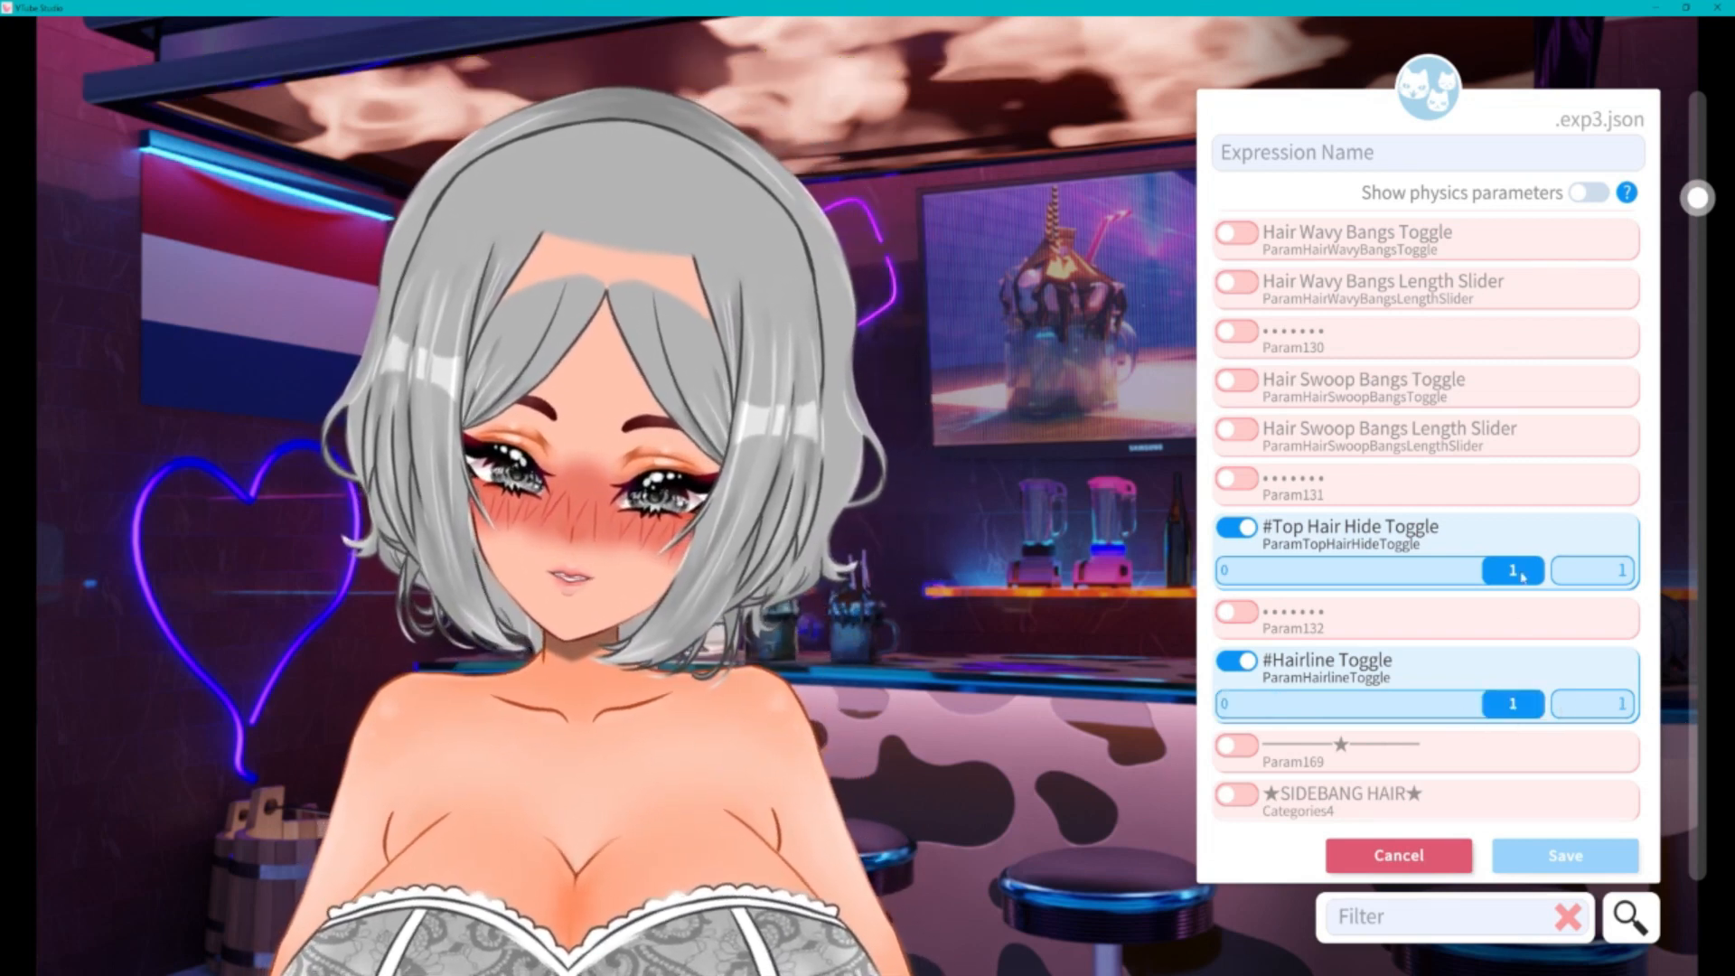
- Disable the #Hair Tucks Toggle, Hair Pieces Toggle and #Hair MidBangs Toggle# parameters in the expression
scroll(1336, 571, up, 5)
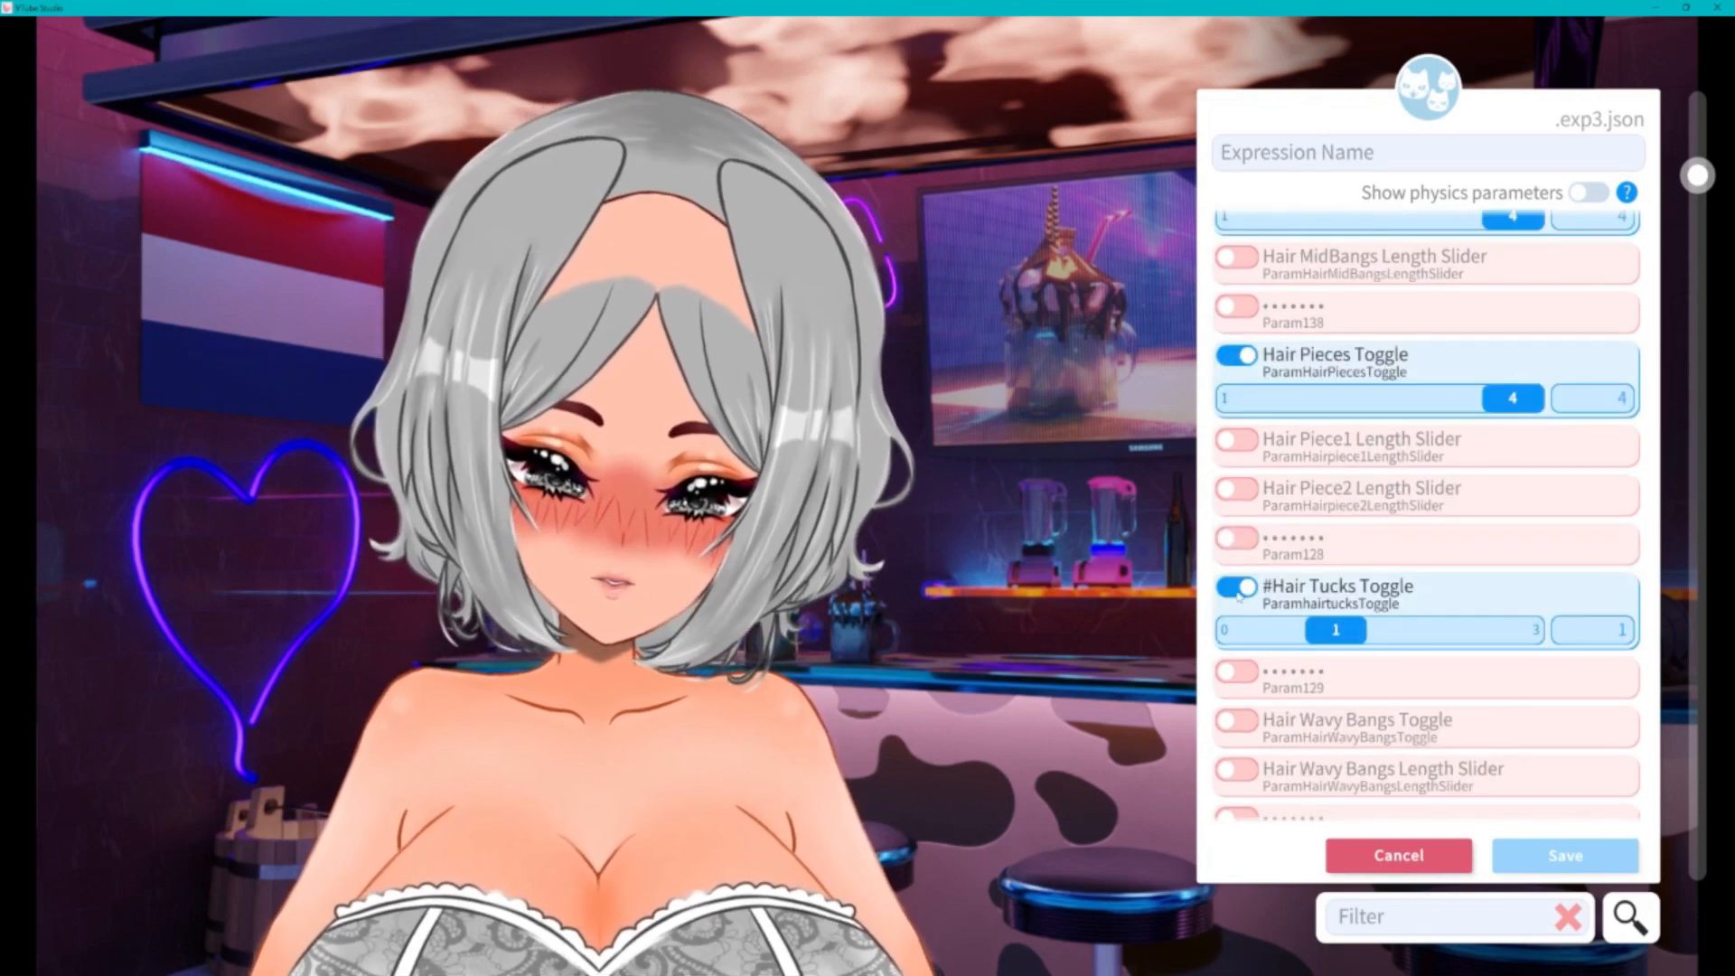
click(1237, 588)
scroll(1236, 542, up, 2)
click(1236, 518)
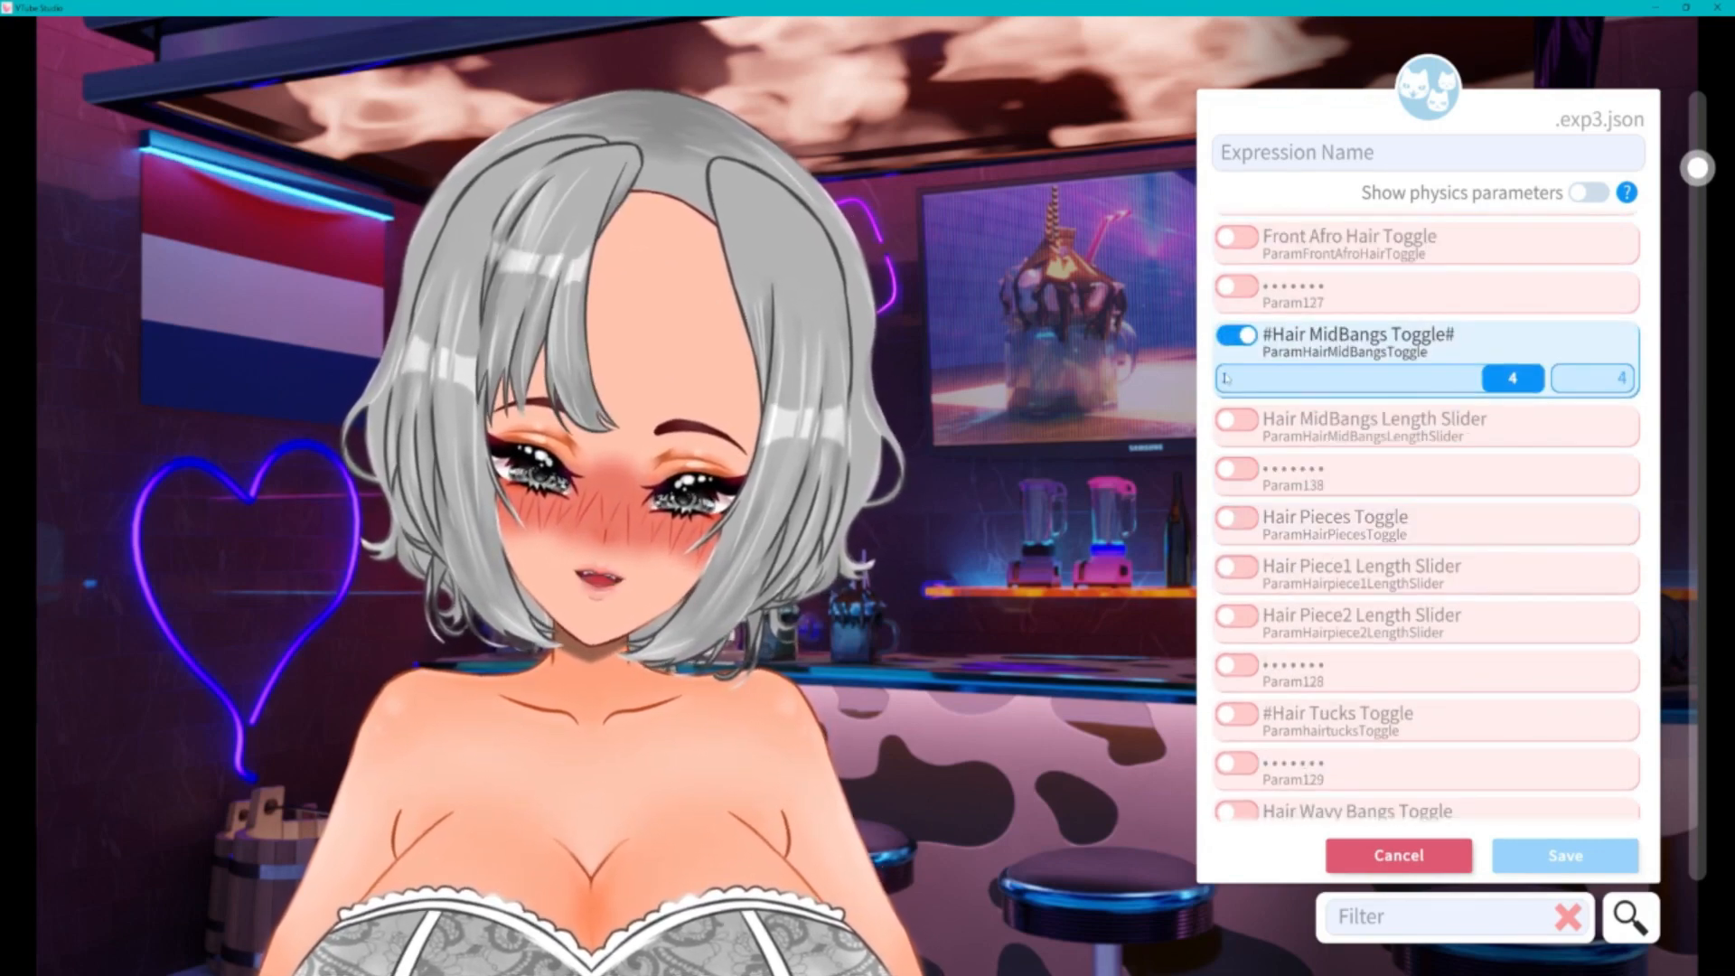
scroll(1229, 379, up, 1)
click(1243, 396)
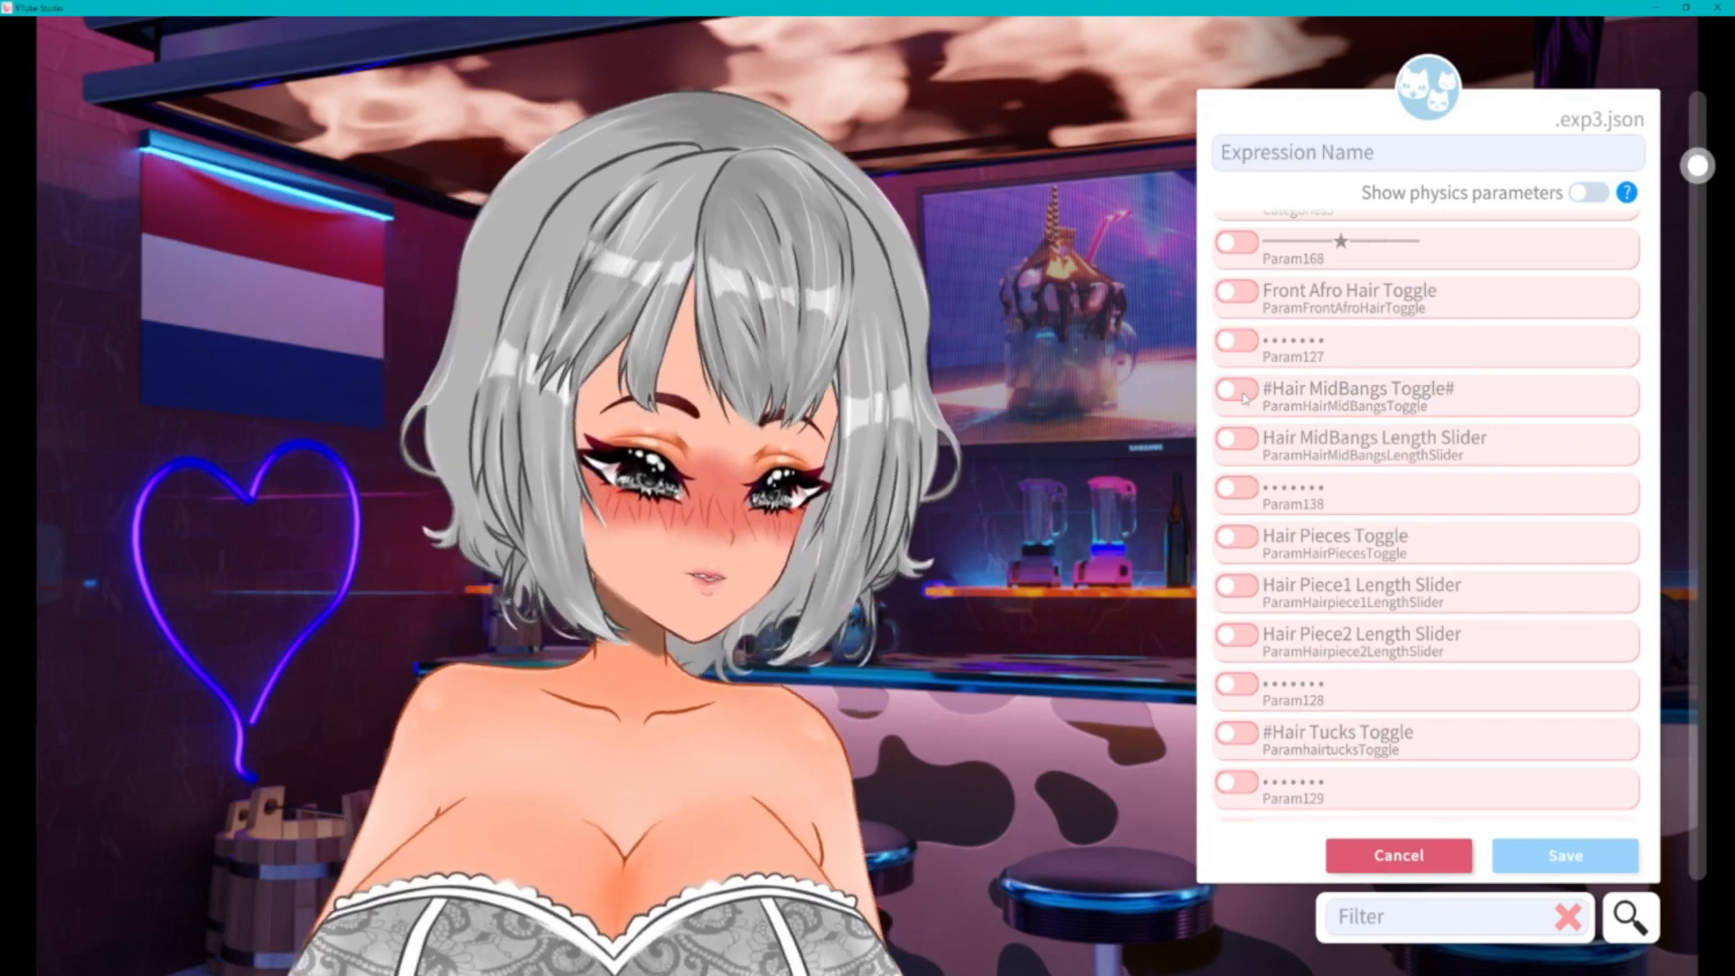
- Disable the #Top Hair Hide Toggle and set the #Hairline Toggle to 0
scroll(1343, 597, down, 13)
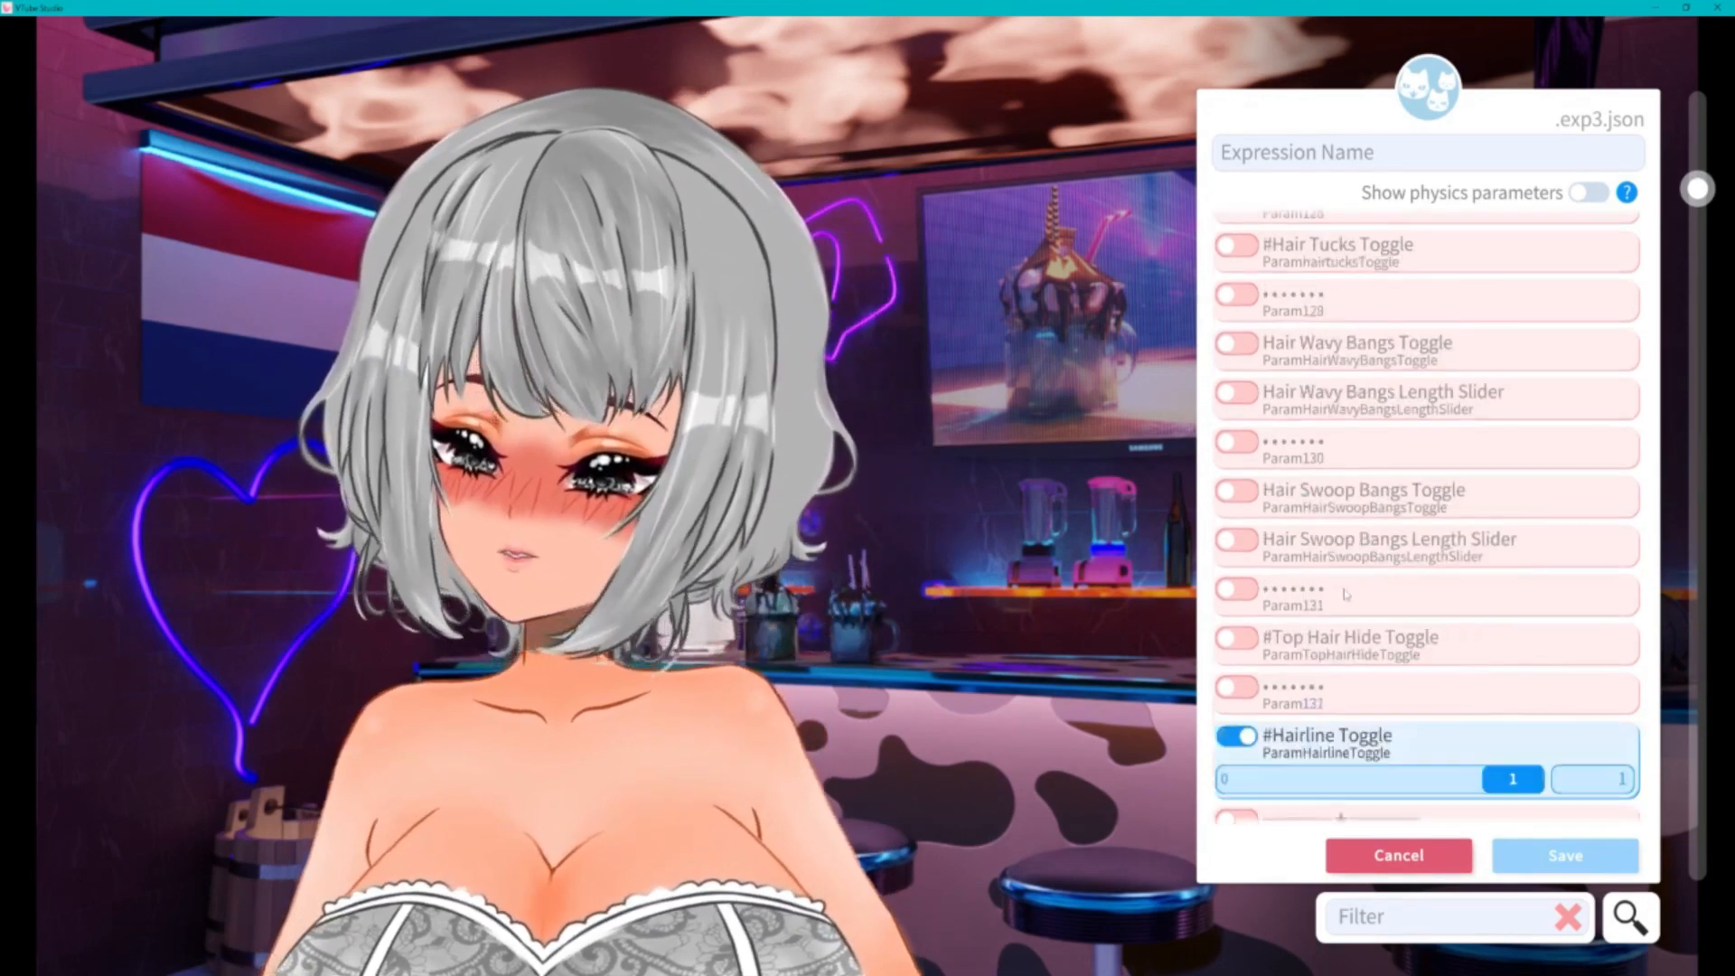
drag(1491, 568, 1253, 572)
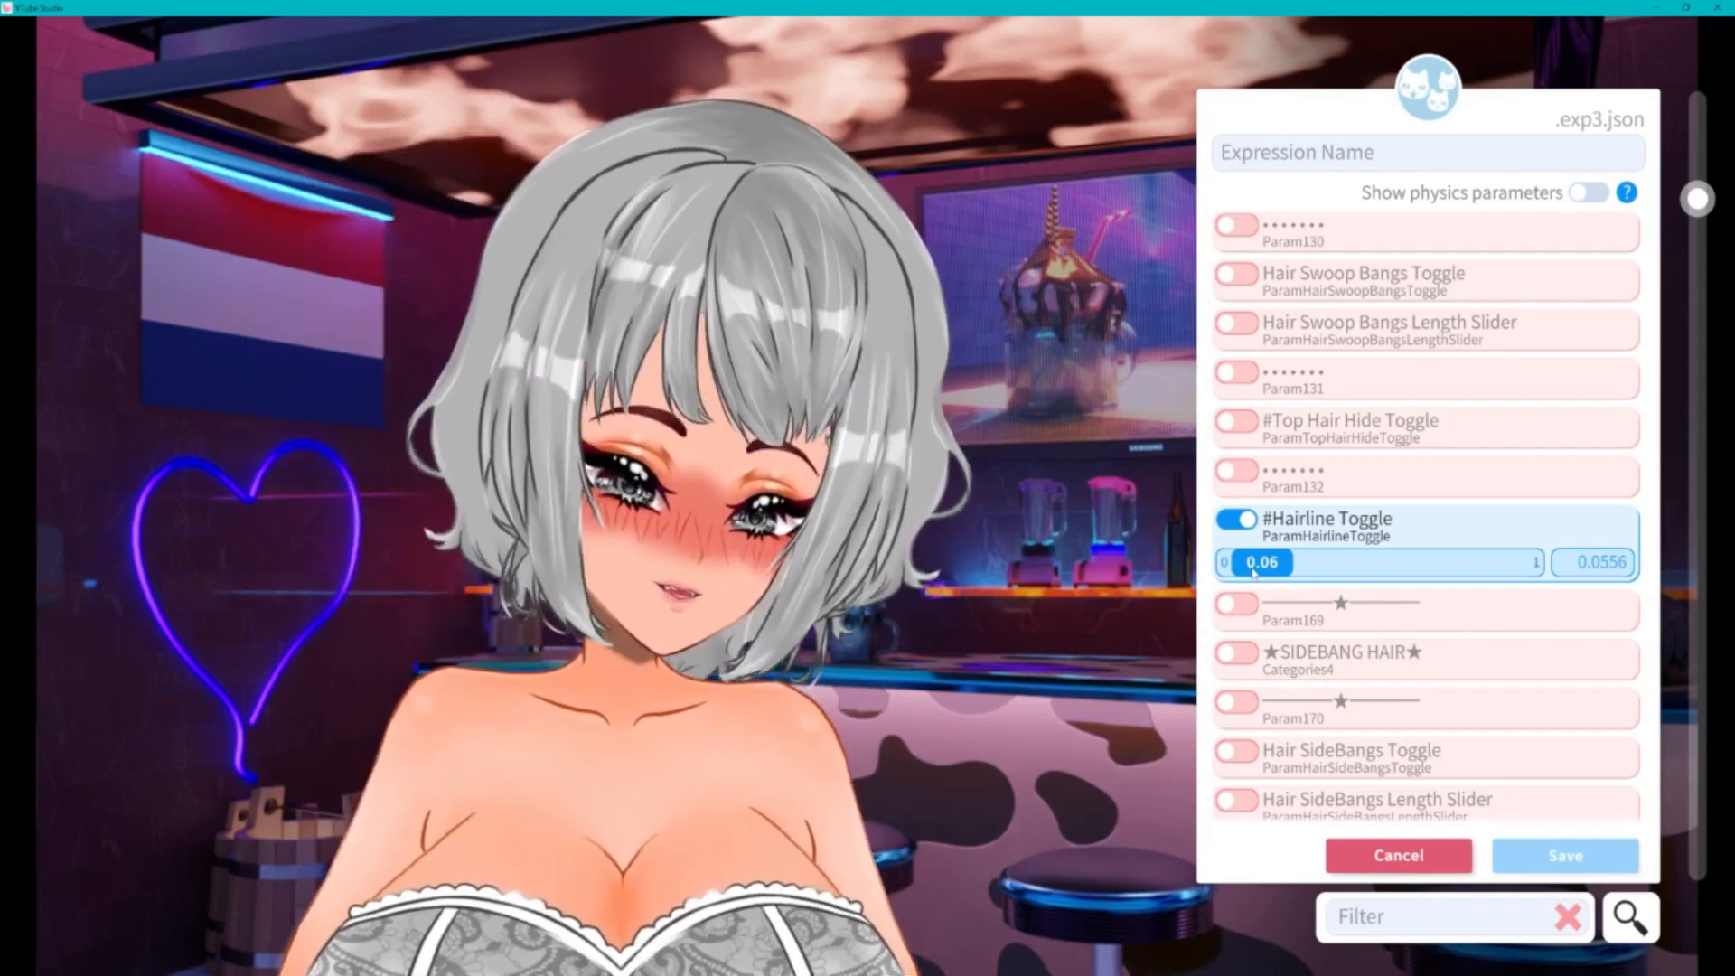
drag(1253, 572, 1171, 582)
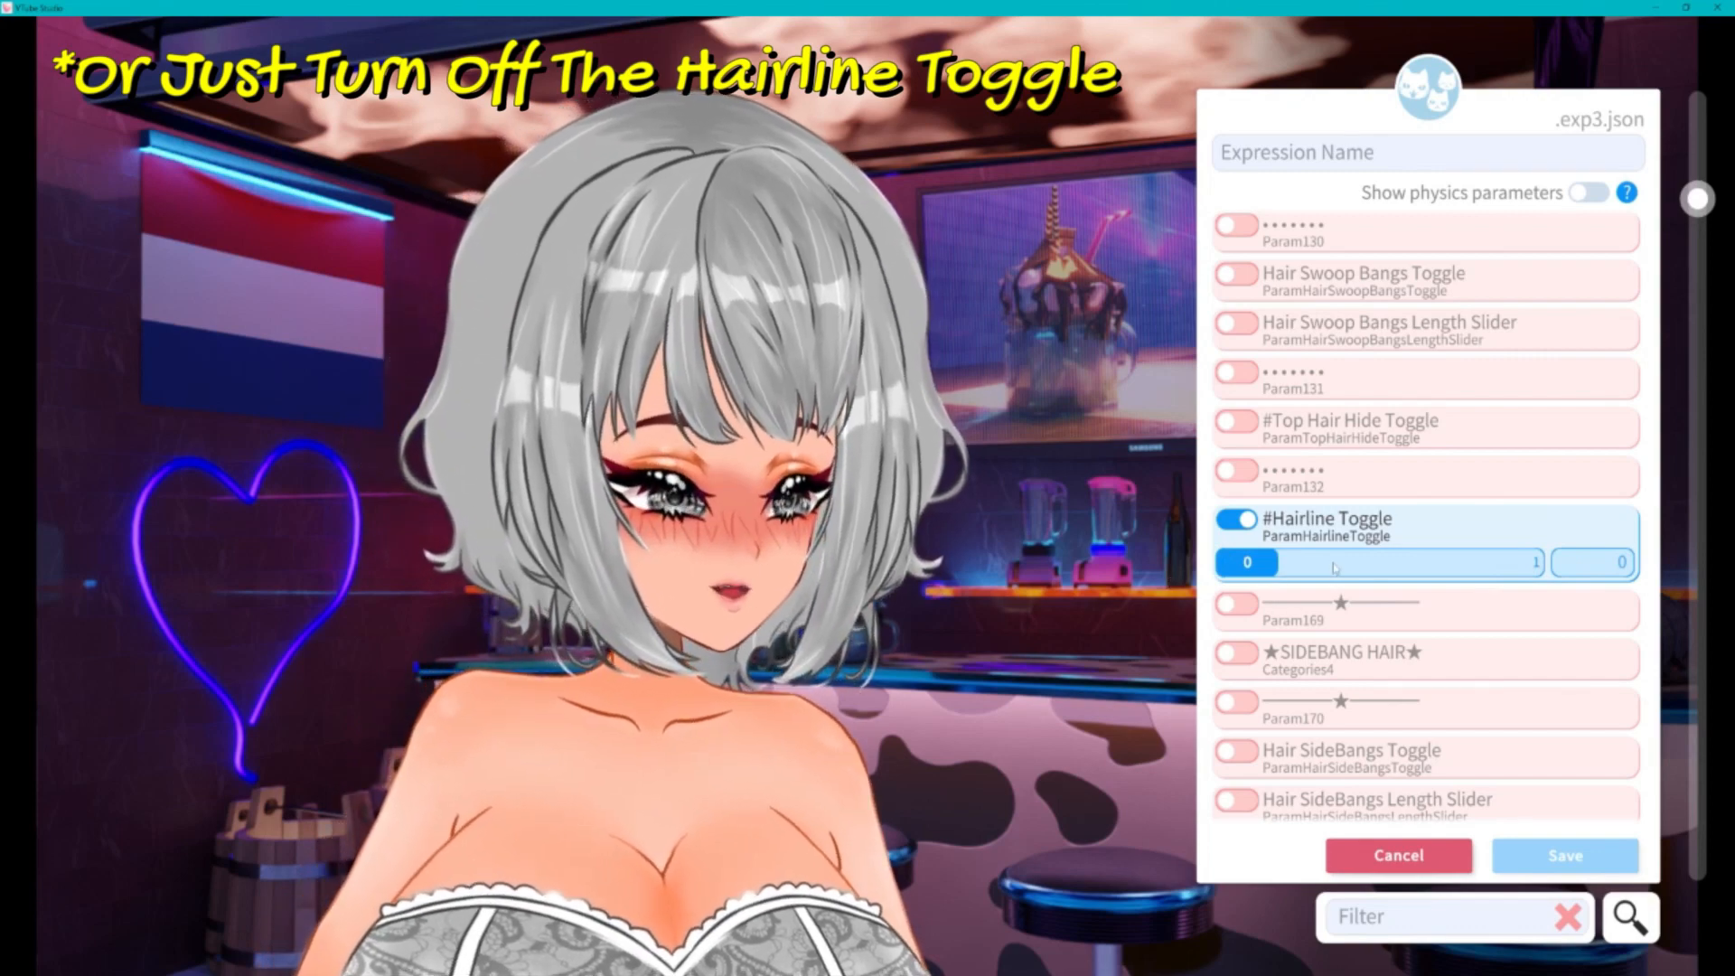
- Enable the Hair SideBangs Toggle at 1 and the Hair SideBangs Length Slider at -1
scroll(1275, 435, down, 5)
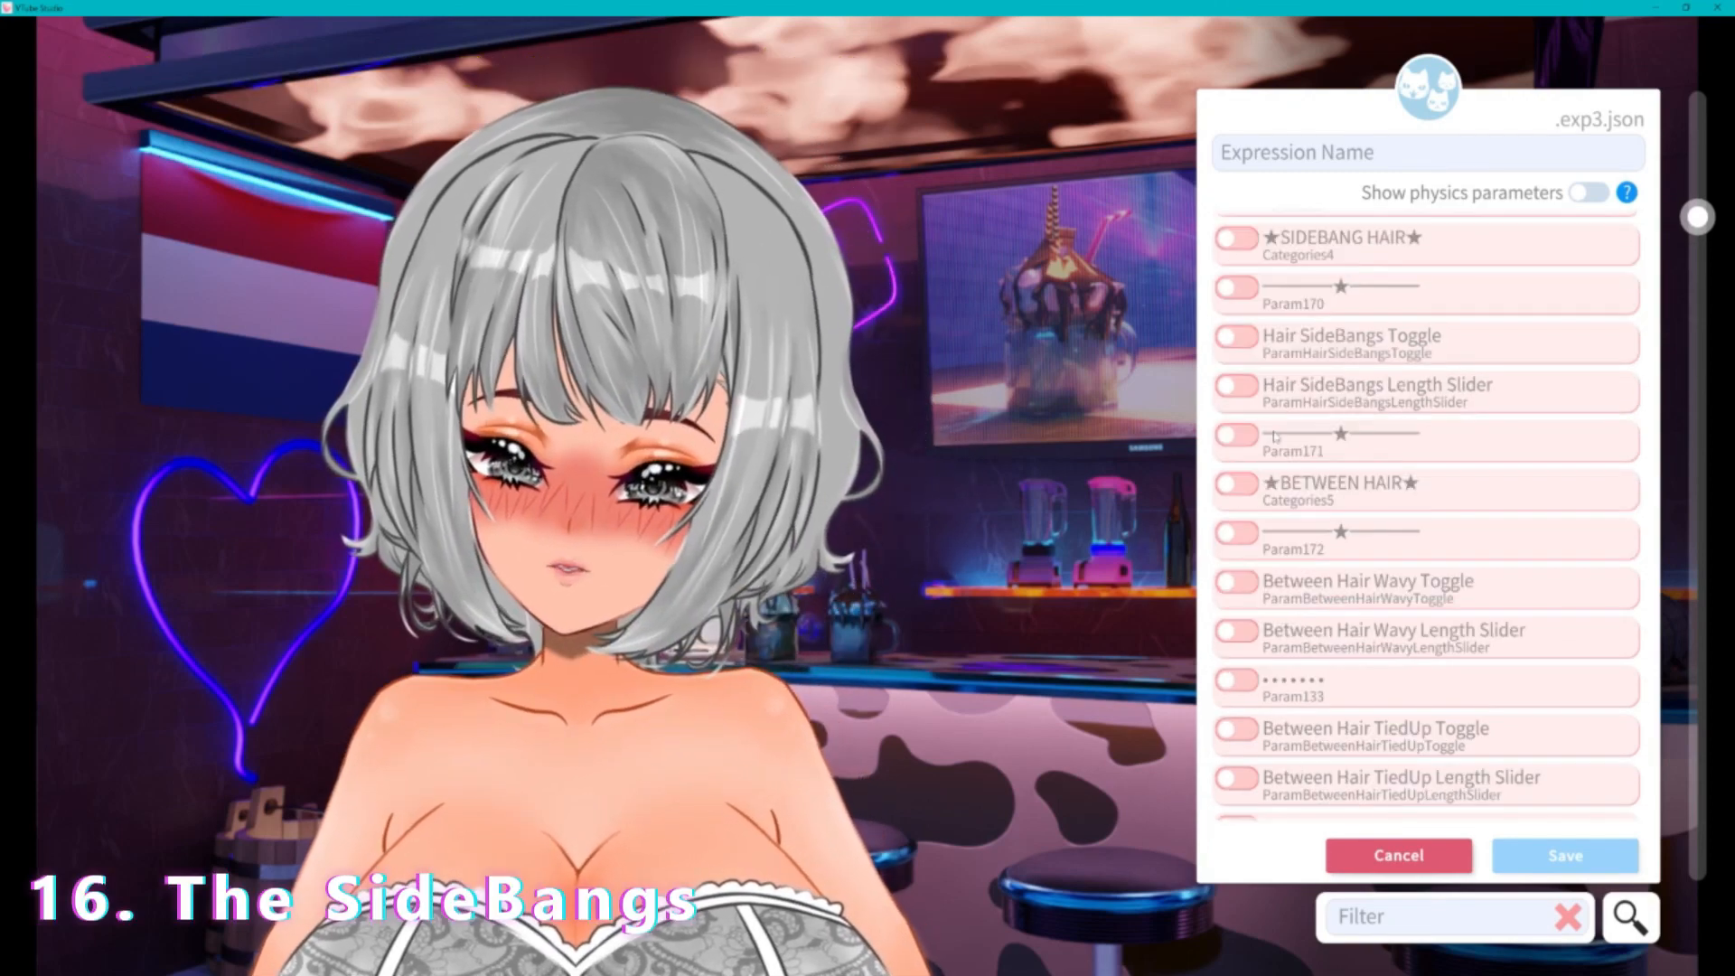
click(1237, 338)
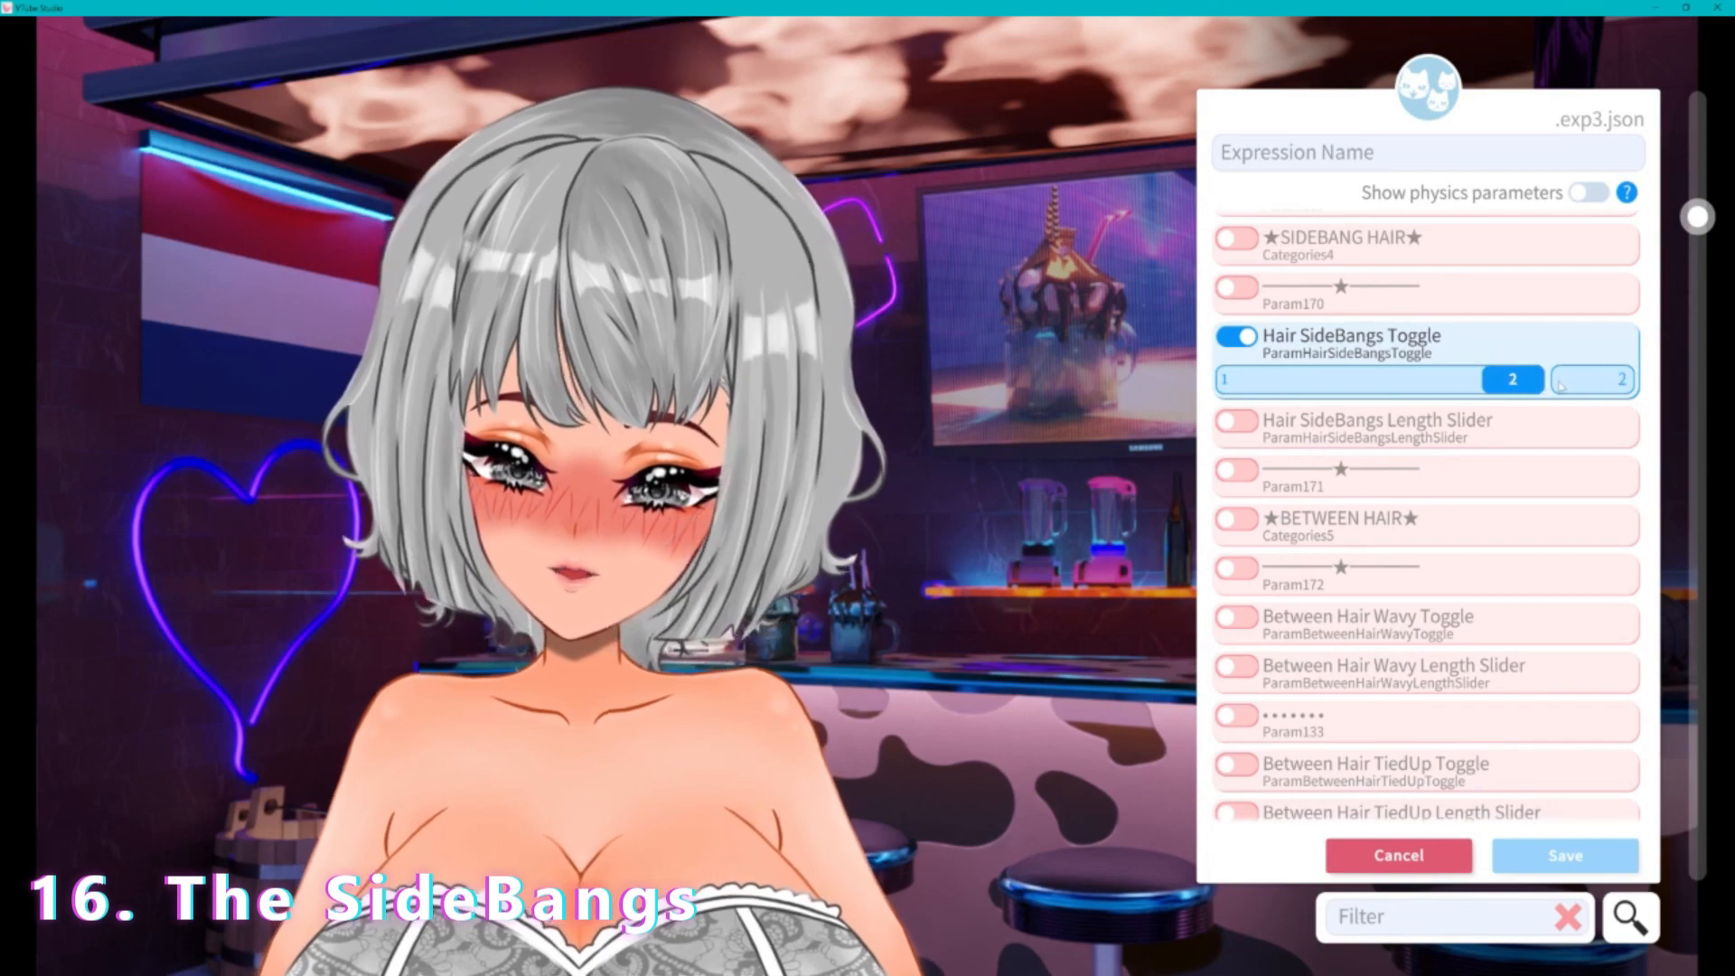
click(1237, 422)
drag(1380, 464, 1234, 470)
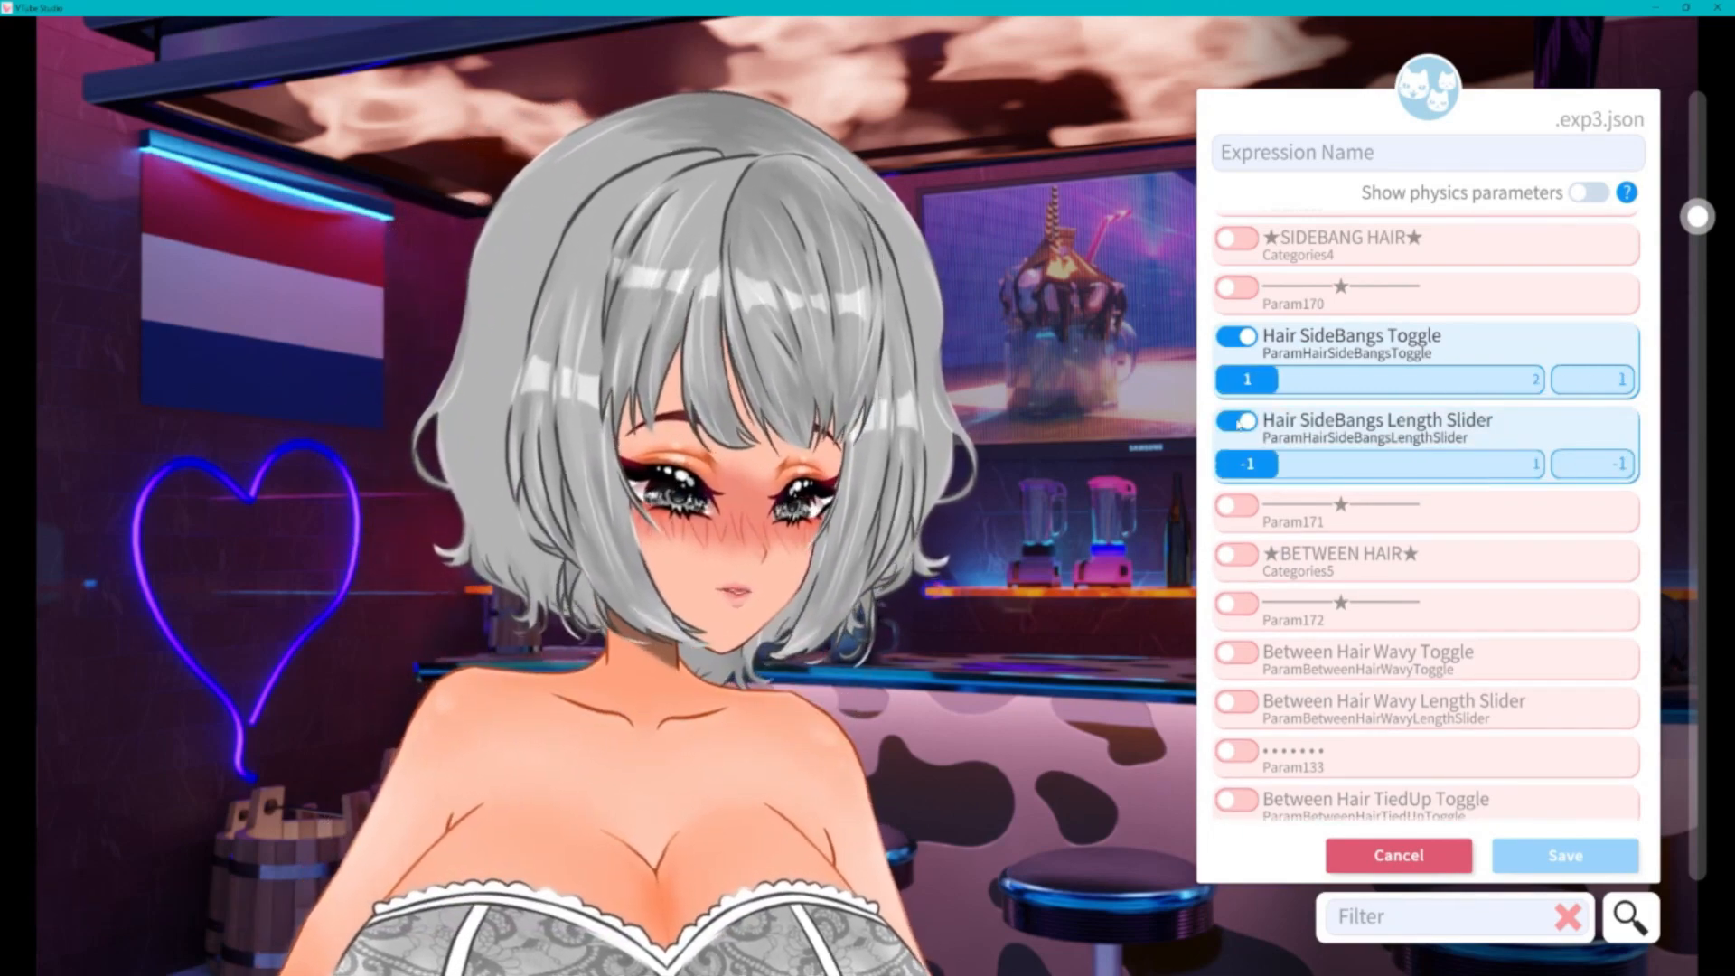
- Enable the Between Hair Wavy Toggle and set it to 3
scroll(1298, 536, down, 1)
scroll(1299, 536, down, 2)
click(1236, 380)
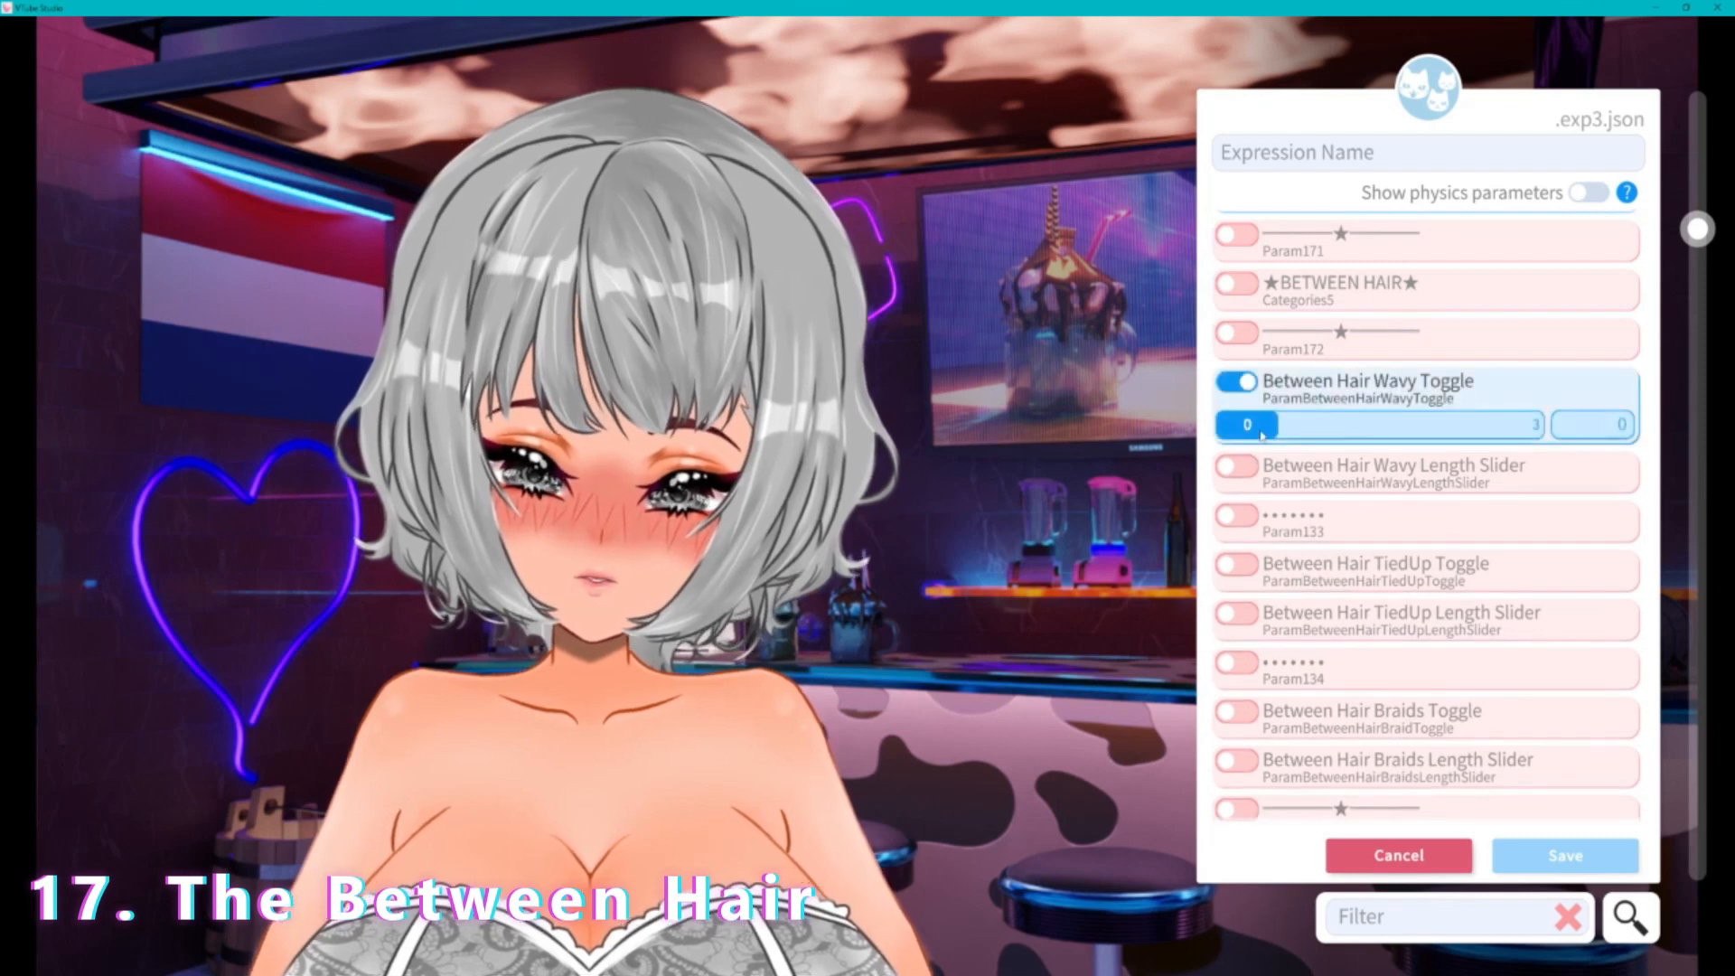
drag(1247, 424, 1542, 426)
- Try the Between Hair TiedUp Toggle in the expression and switch it off again
scroll(1346, 576, down, 1)
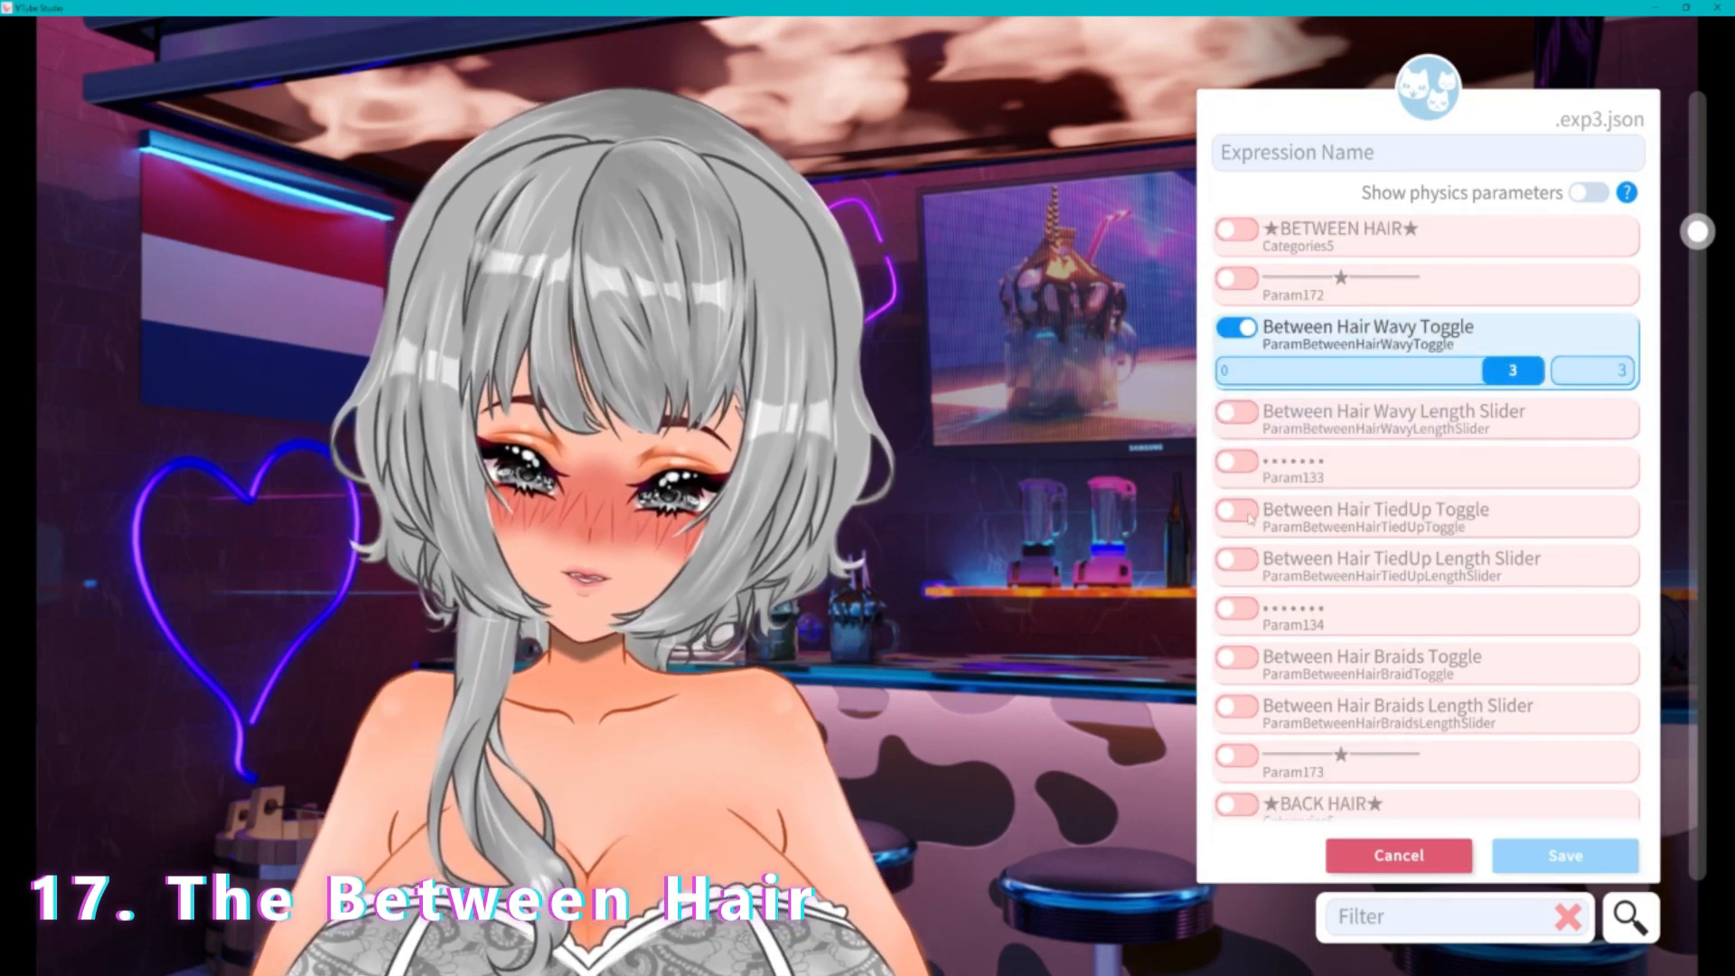
click(1236, 509)
mouse_move(1247, 552)
mouse_down()
mouse_move(1543, 561)
mouse_move(1239, 553)
mouse_up()
click(1236, 511)
- Enable the Underbust Shirt Toggle in the expression and set it to 3
scroll(1359, 650, down, 2)
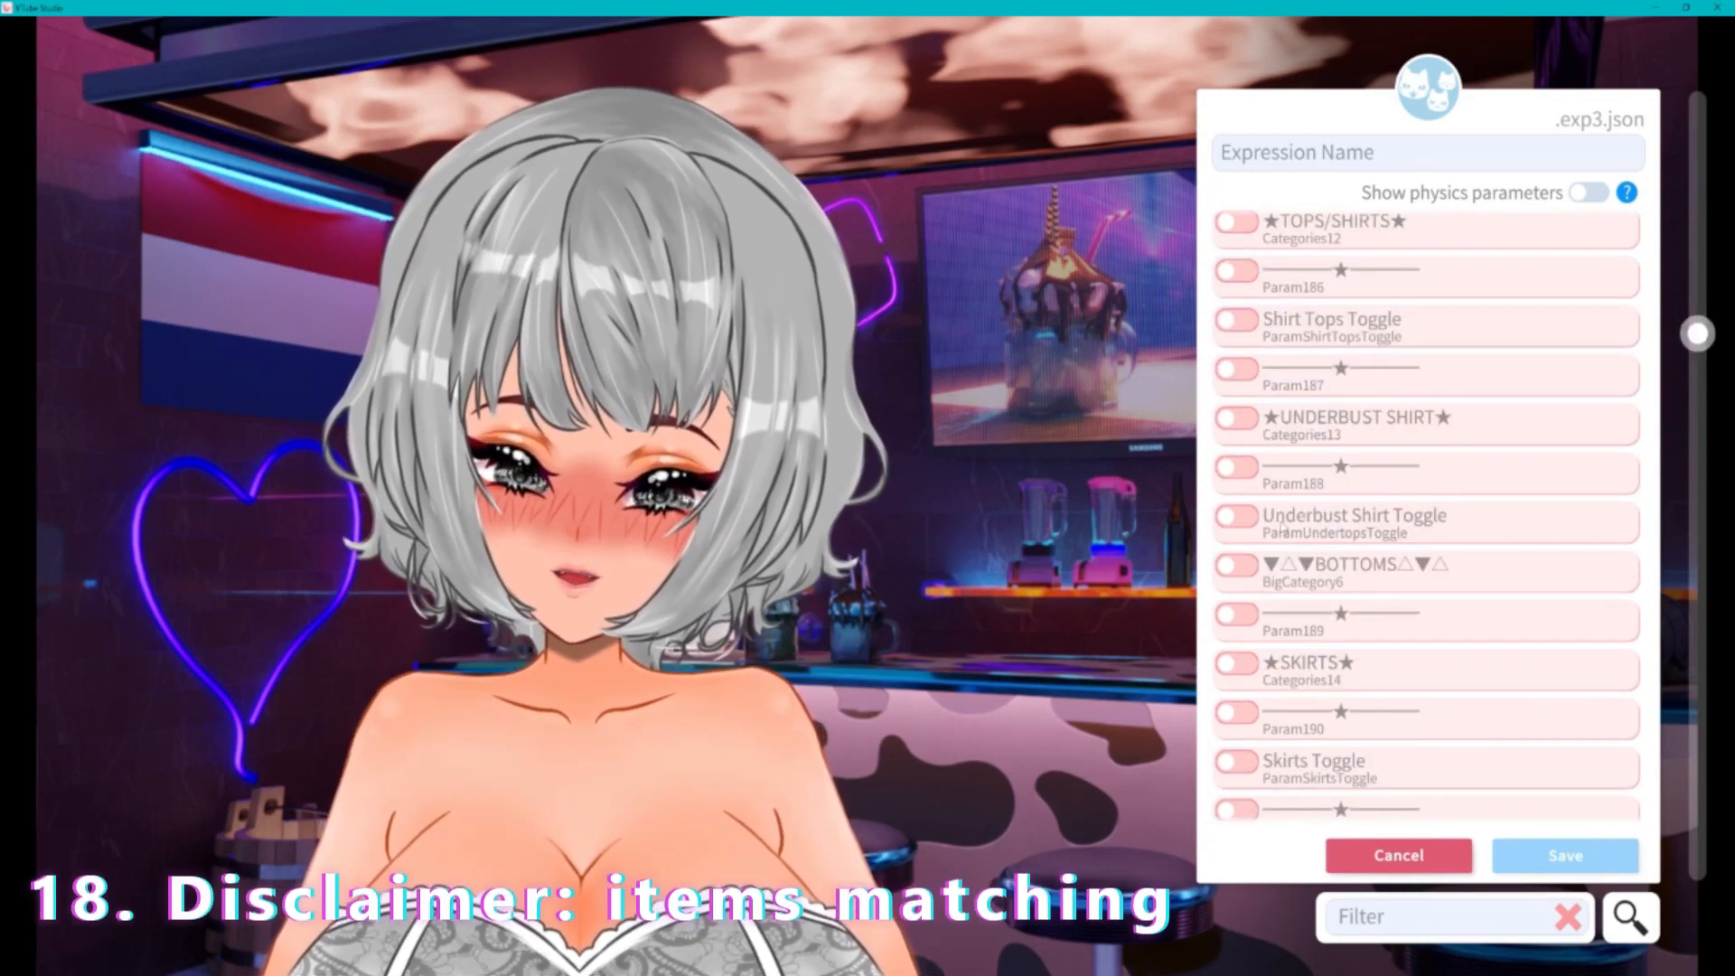
scroll(1283, 528, up, 3)
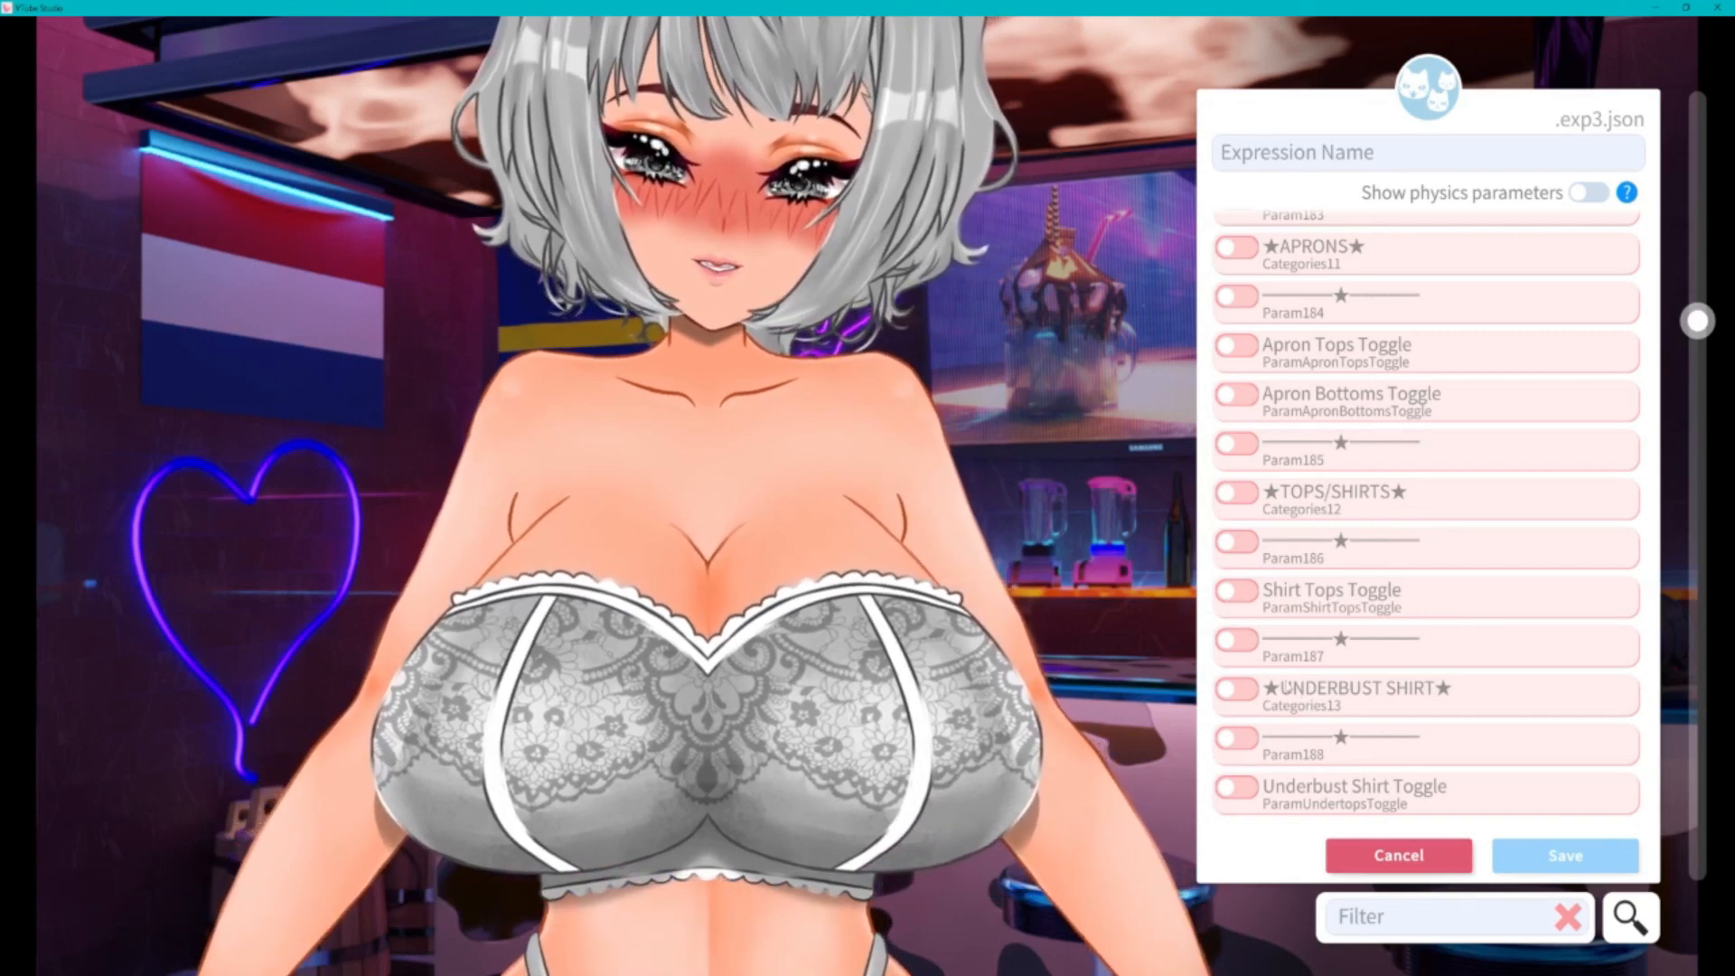
scroll(1201, 693, down, 3)
click(1237, 625)
drag(1248, 670, 1594, 707)
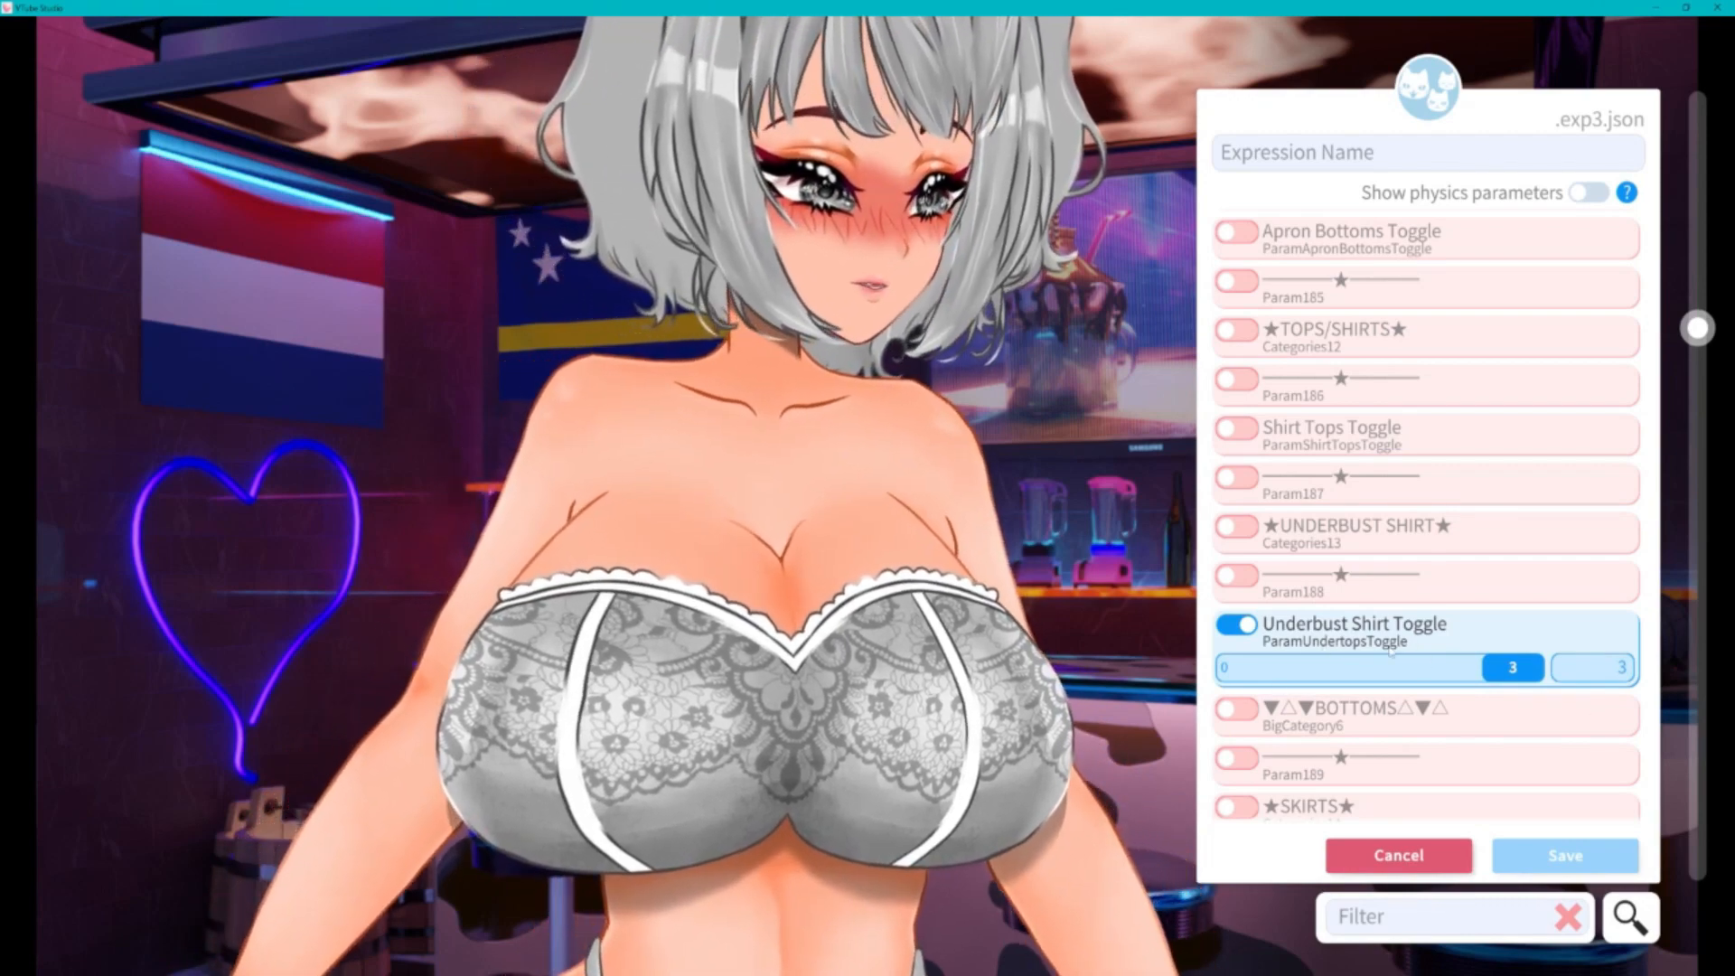
- Look through the outfit parameters, from the sport and sleep wear to the Xmas / Mean Girls and Playboy Bunny sets
scroll(1369, 542, down, 15)
scroll(1369, 490, down, 2)
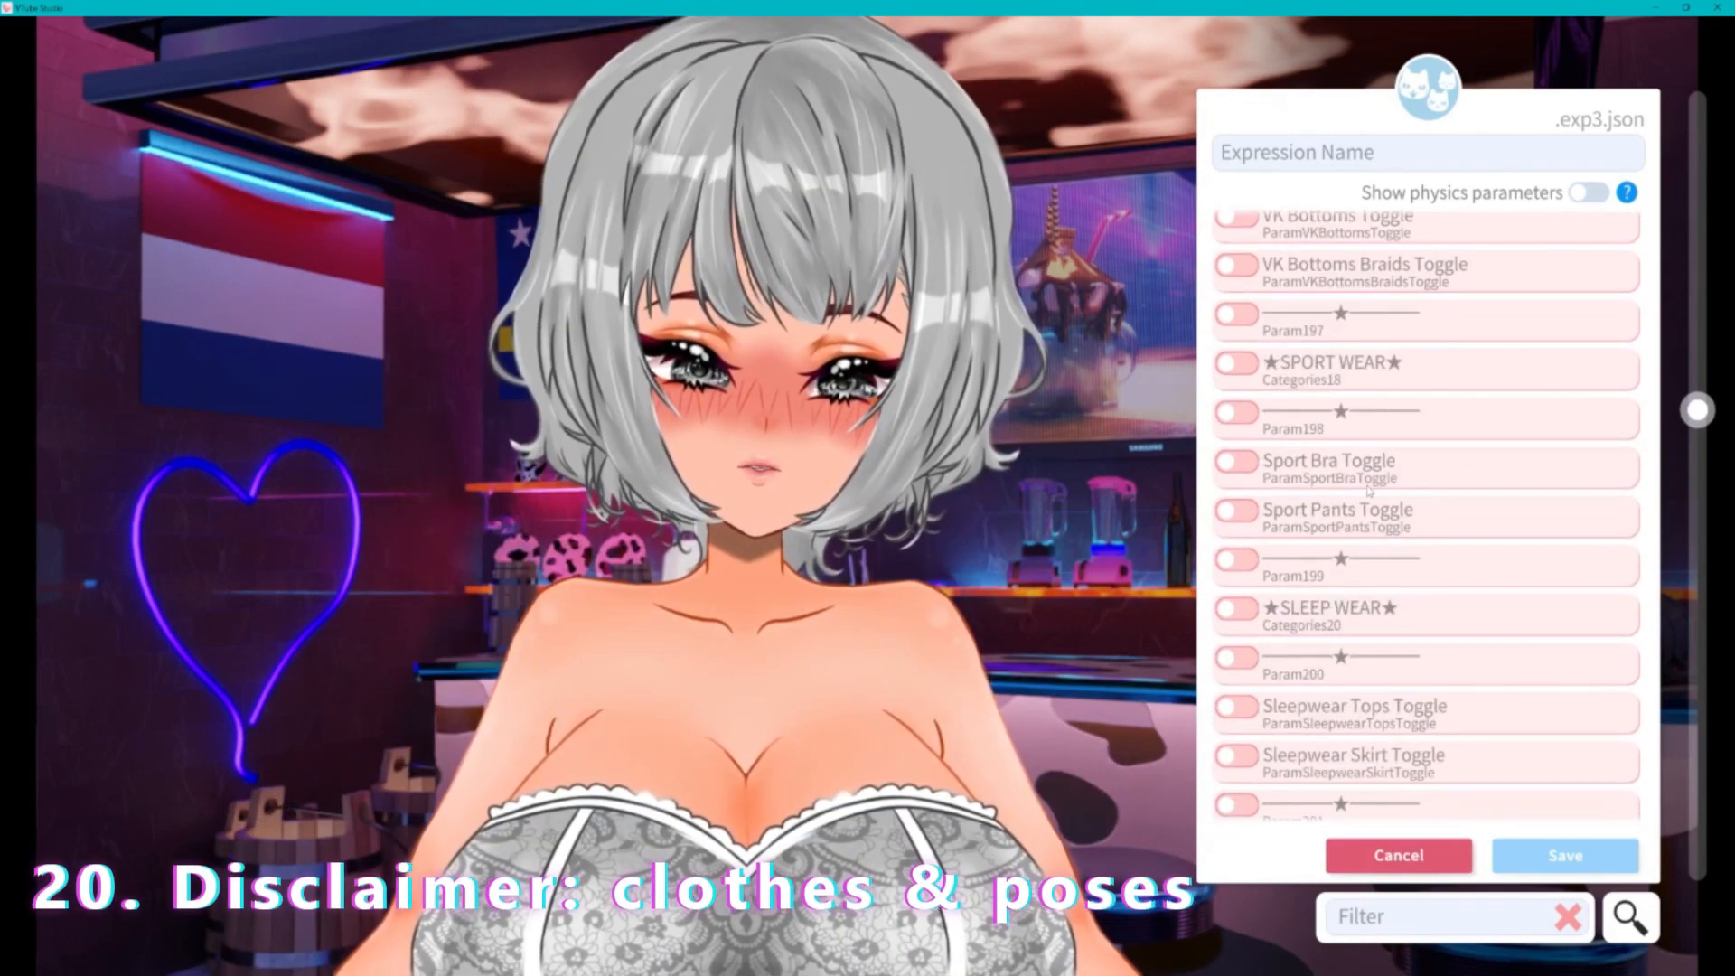
scroll(1368, 490, down, 5)
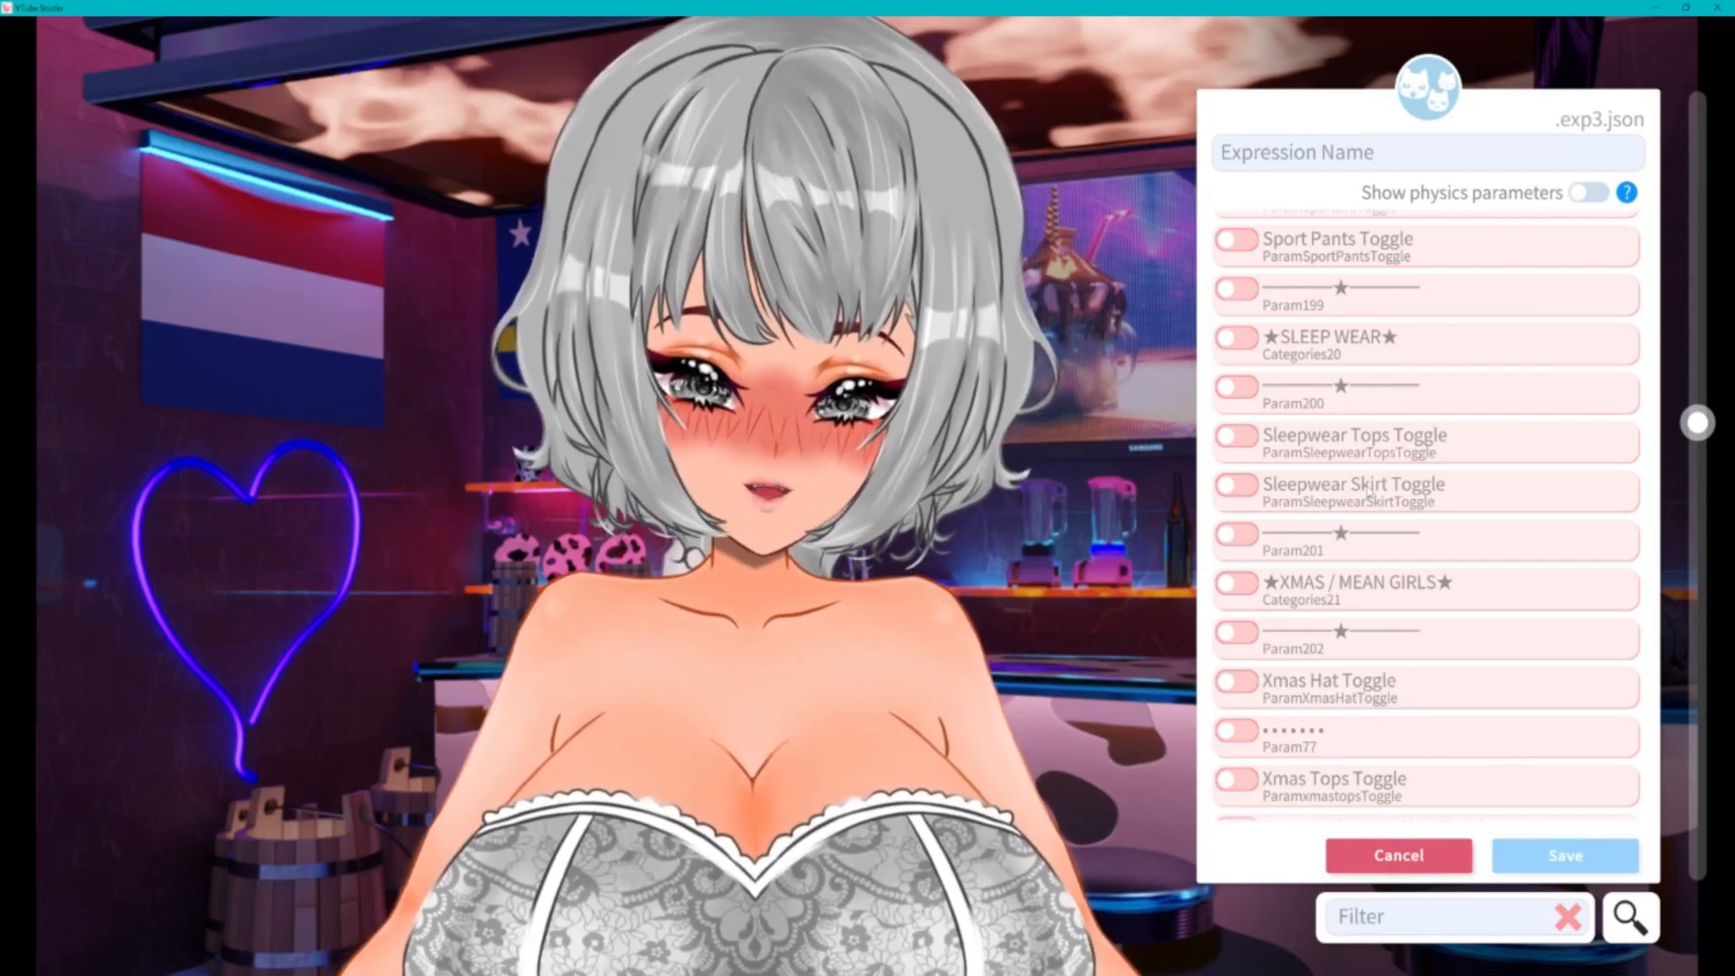
scroll(1369, 495, down, 3)
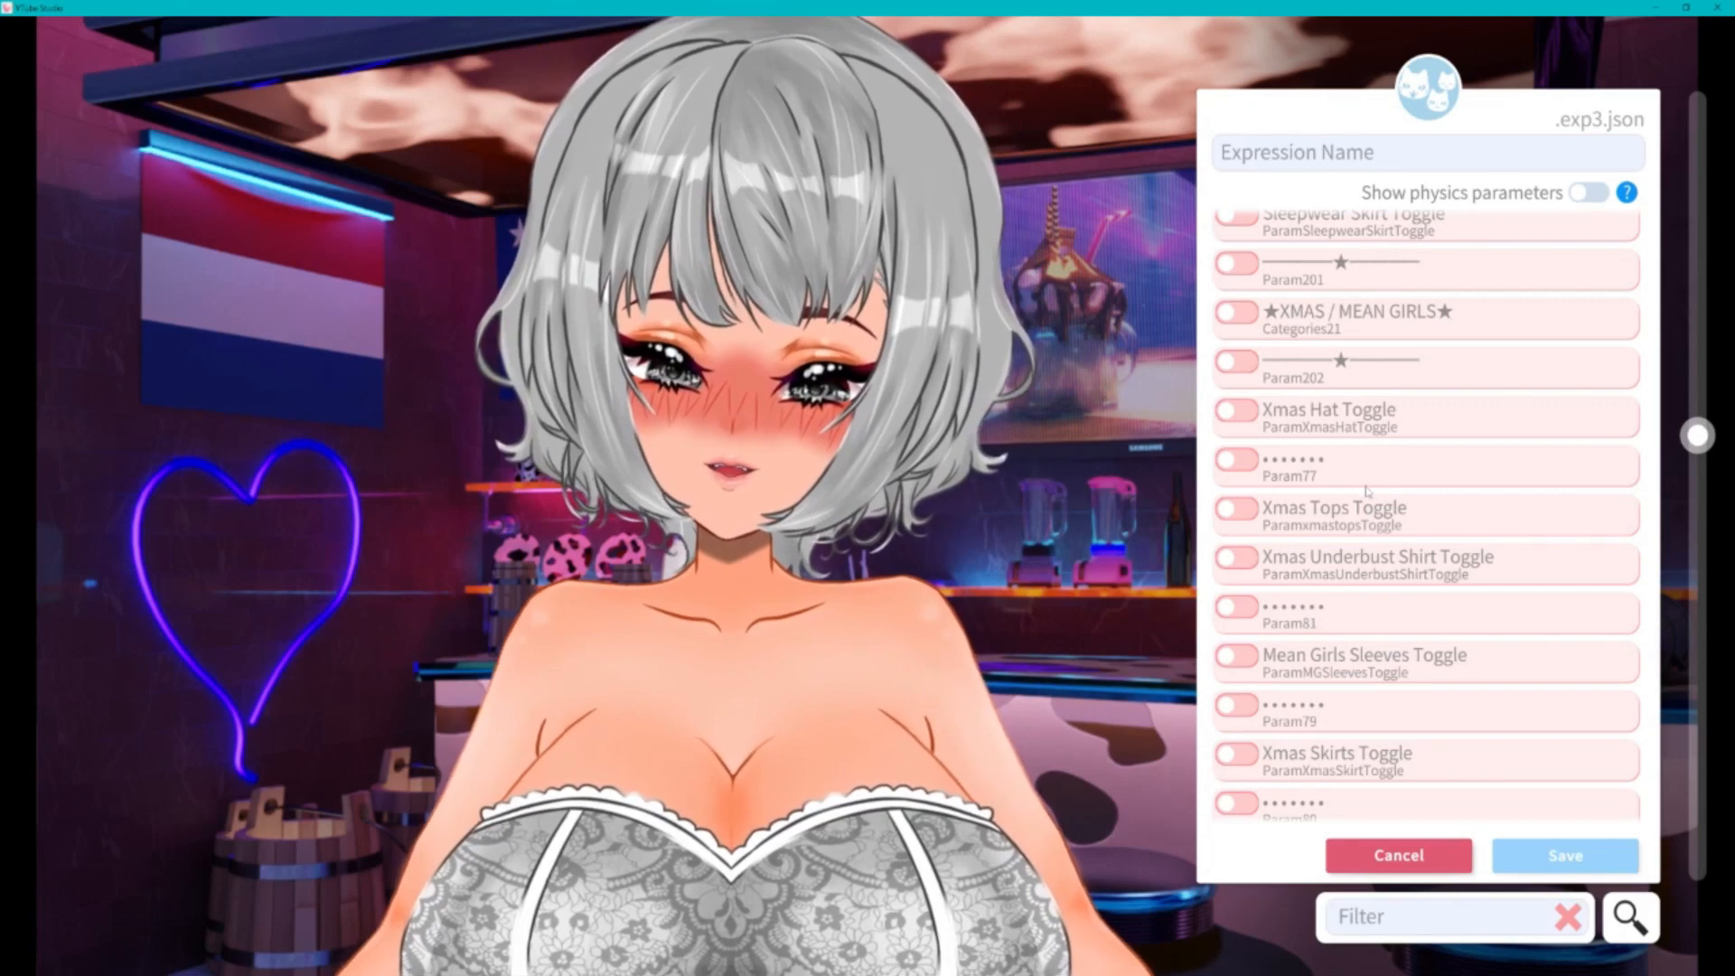
scroll(1368, 490, down, 2)
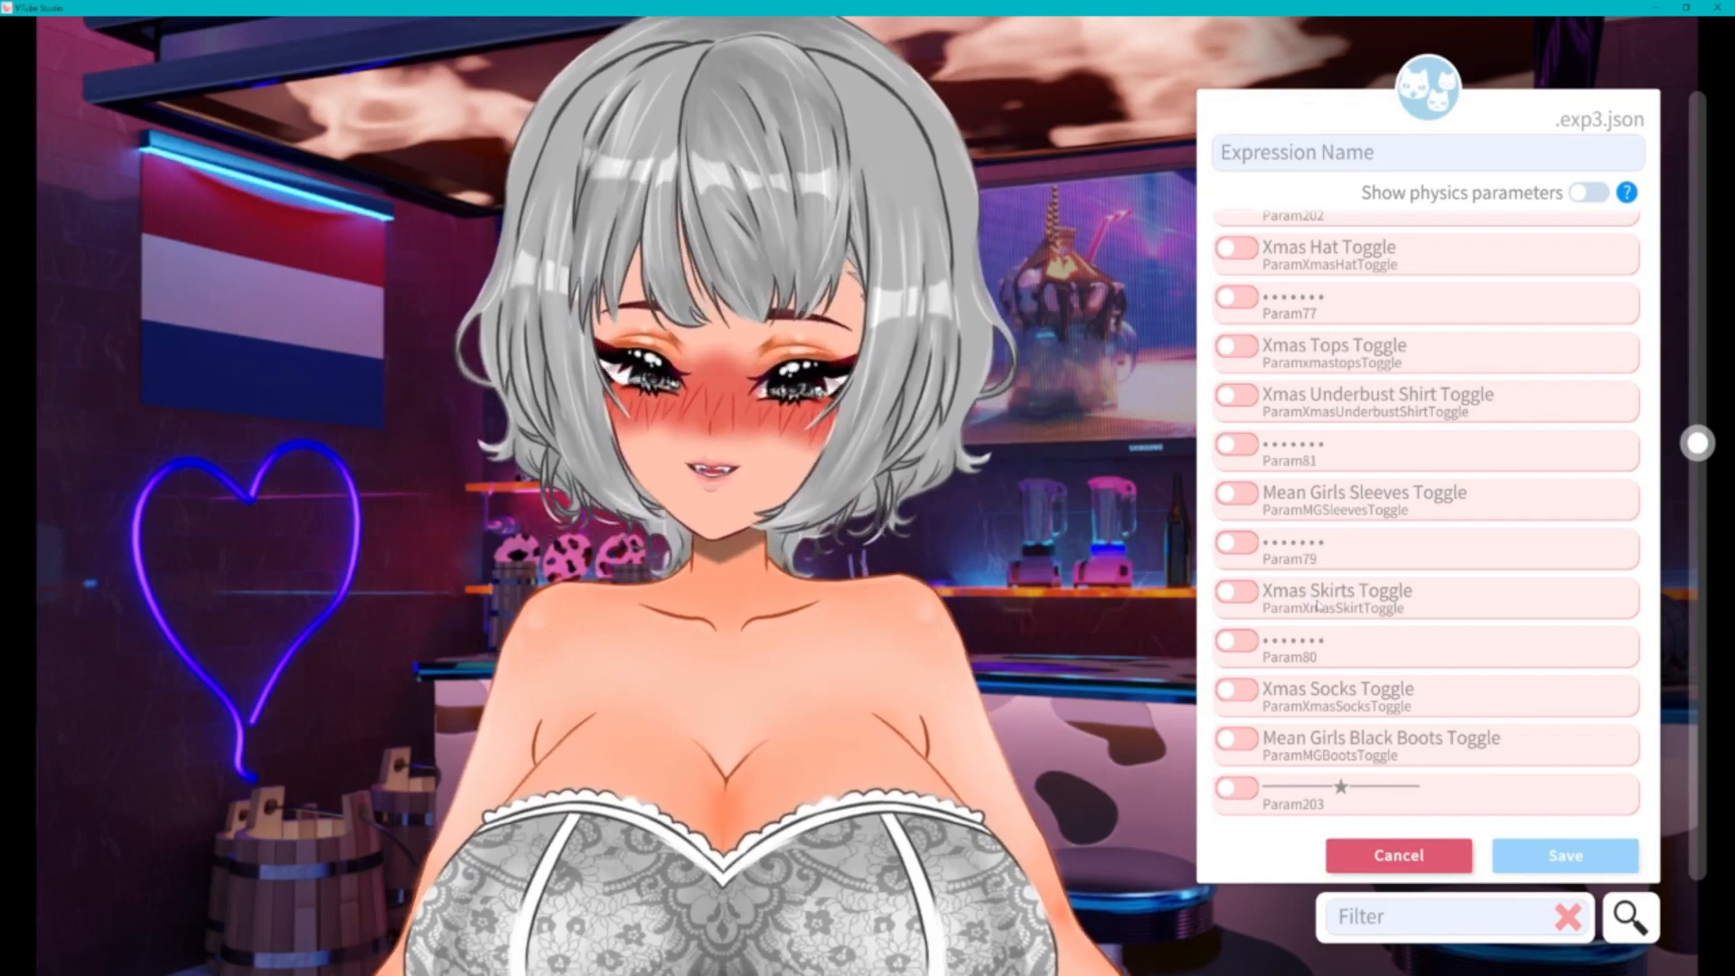
scroll(1318, 606, down, 1)
- Filter the parameters by "sit" and enable the Legs Sitting Toggle at 1
click(1376, 930)
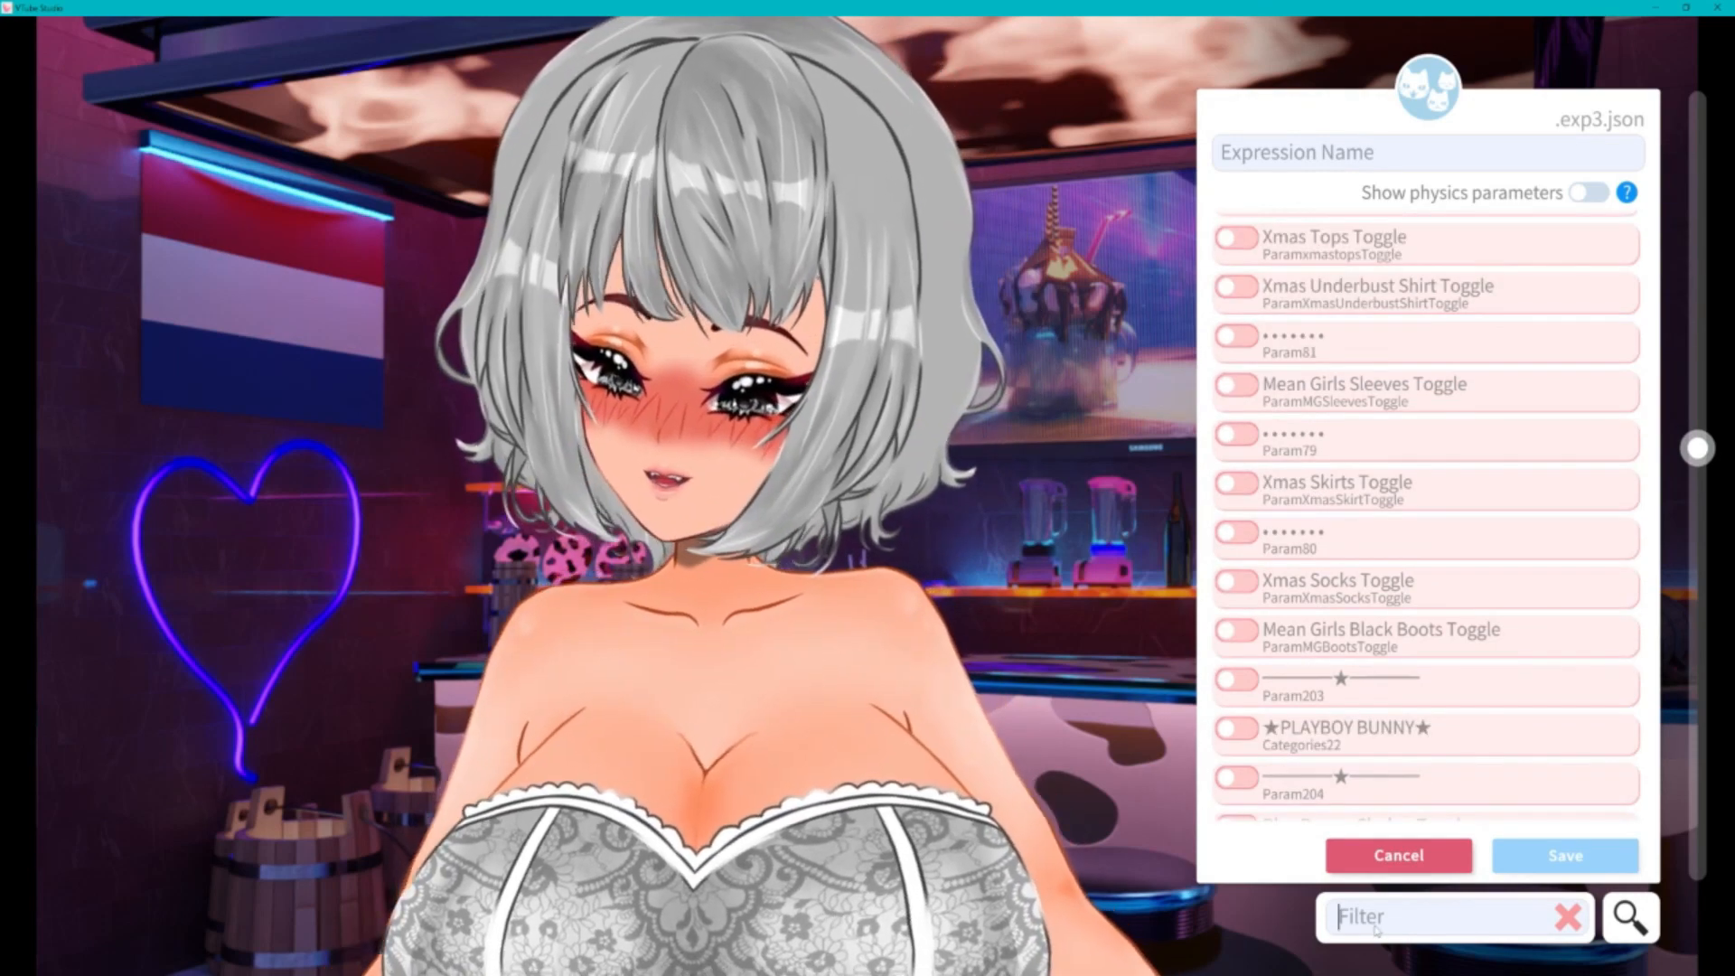
text(sit)
click(1236, 229)
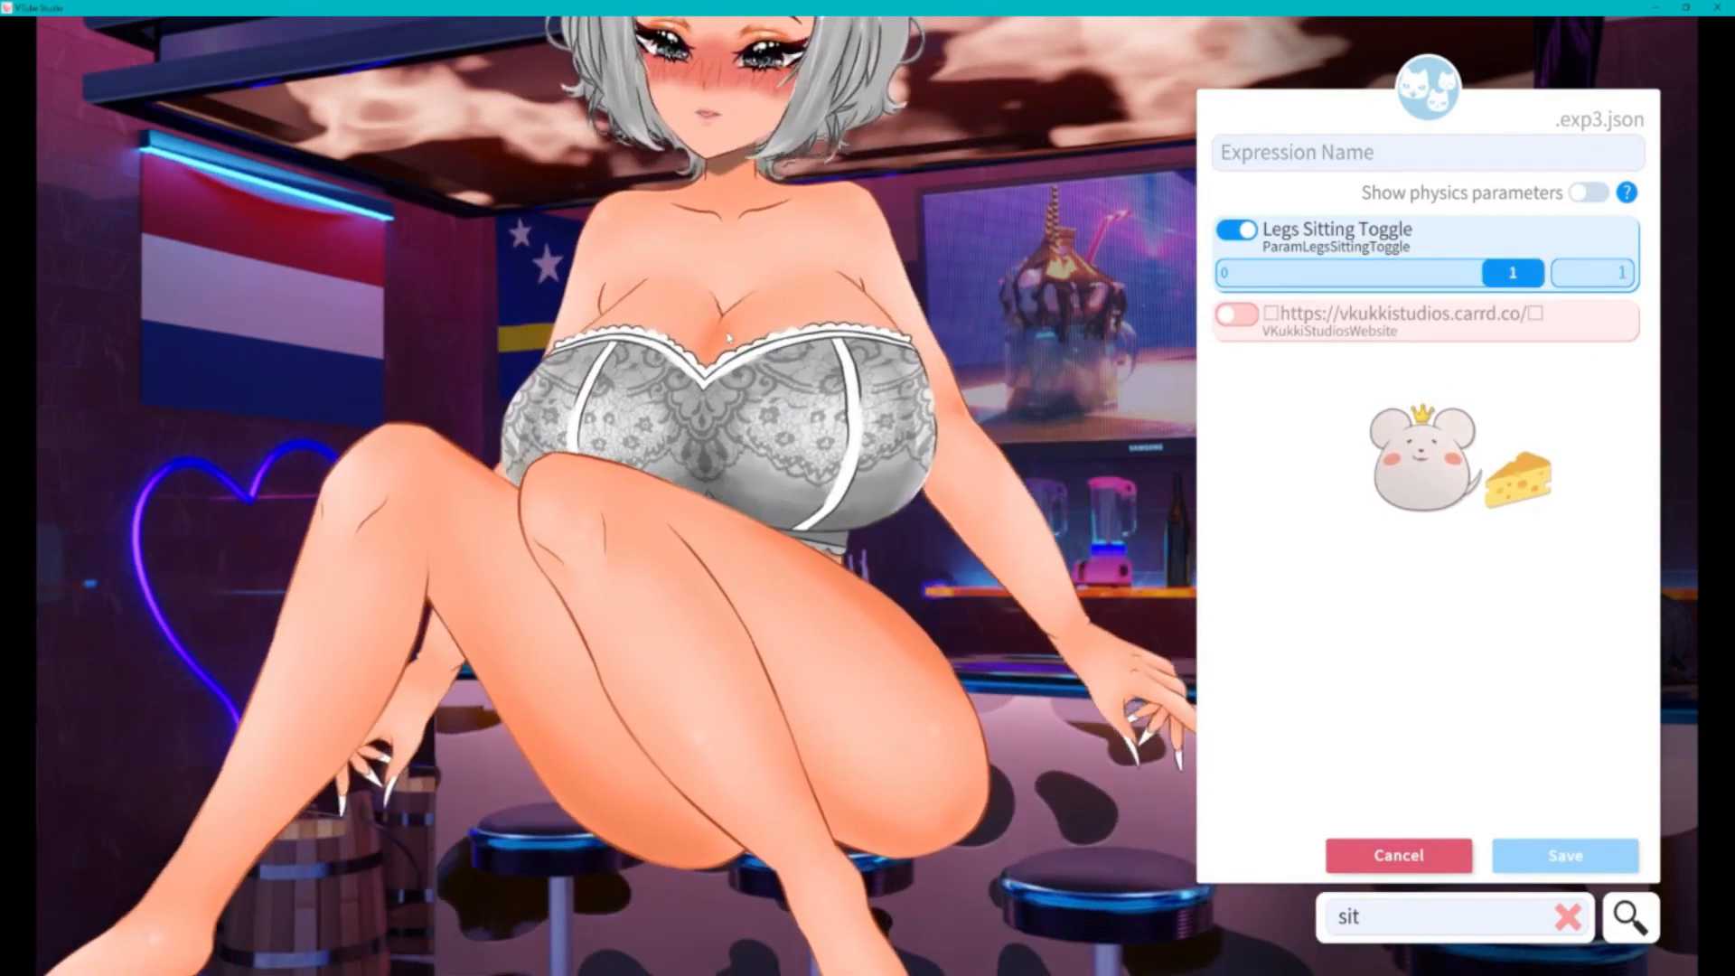
- Filter the parameters by "ski" and try the Skirts Toggle in the expression
double_click(1352, 917)
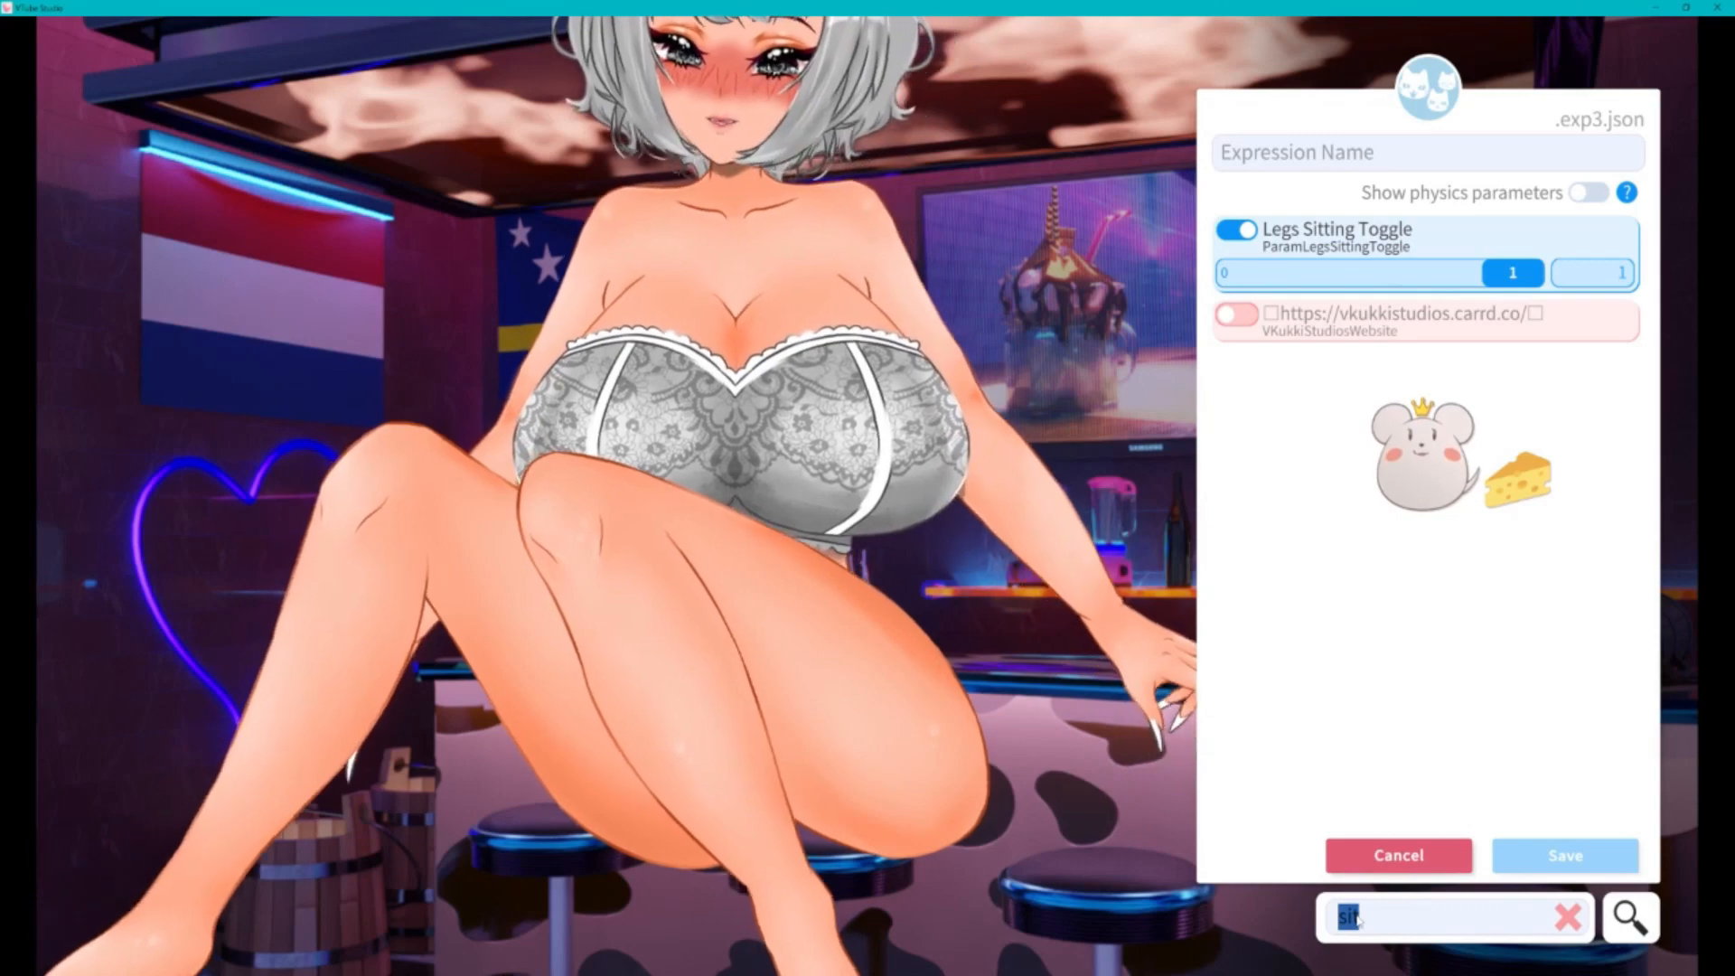
text(ski)
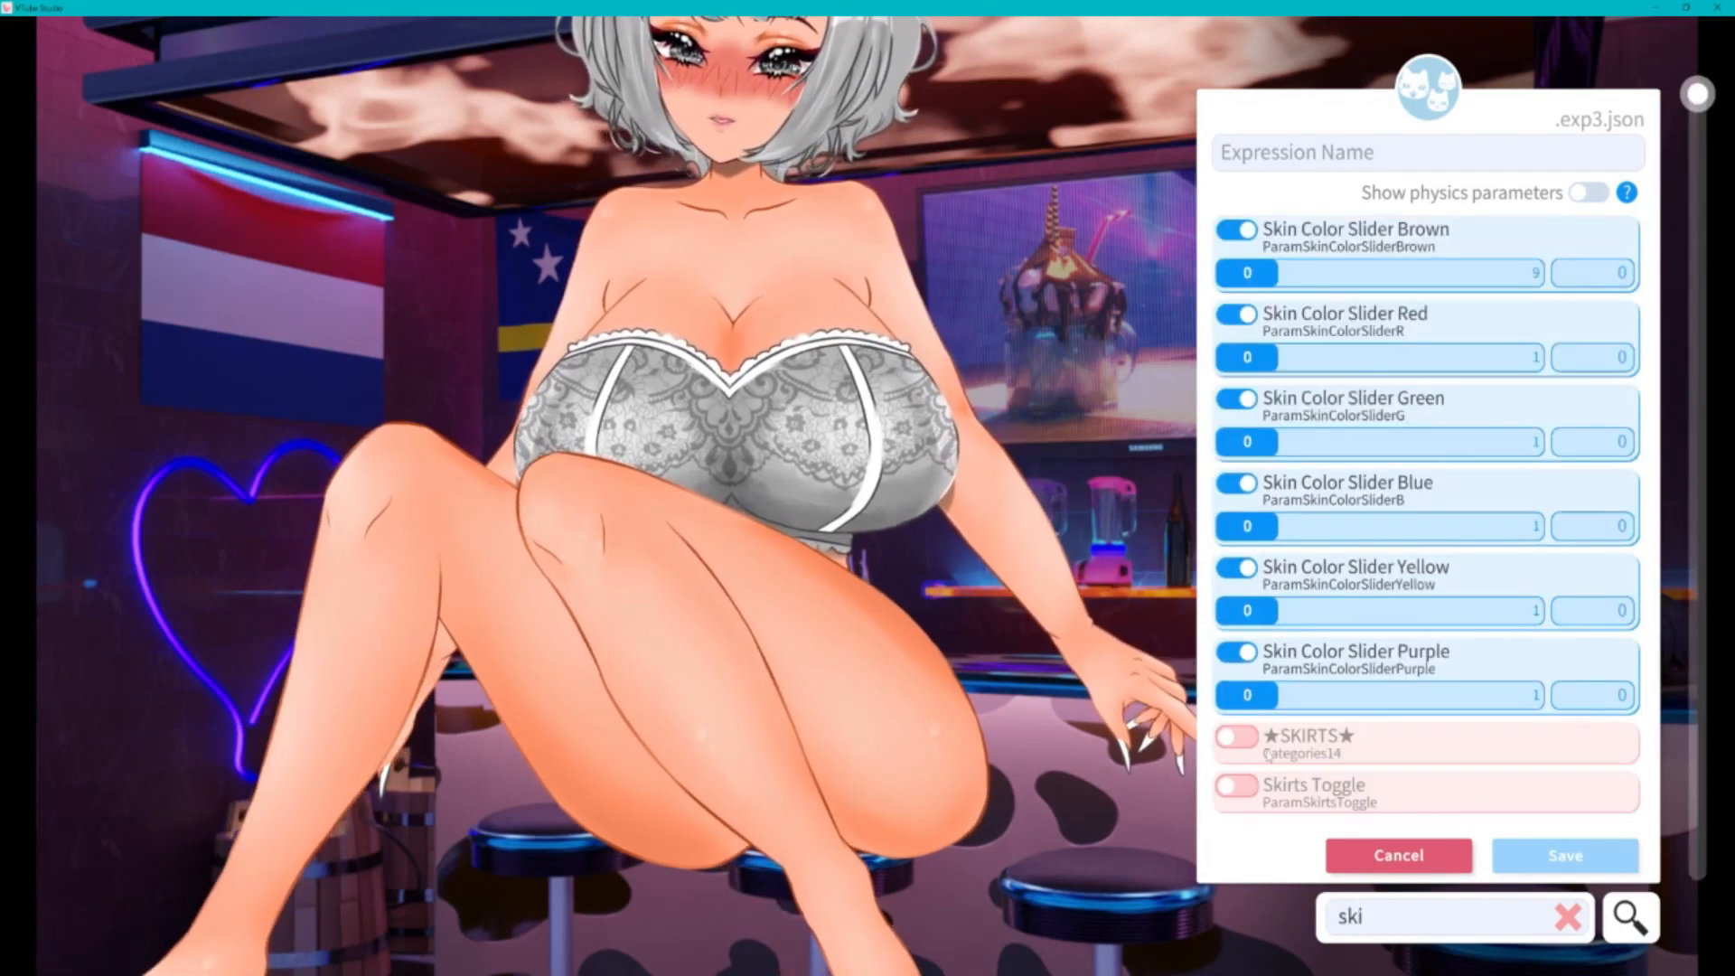
click(1236, 785)
scroll(1238, 783, down, 1)
drag(1248, 720, 1290, 757)
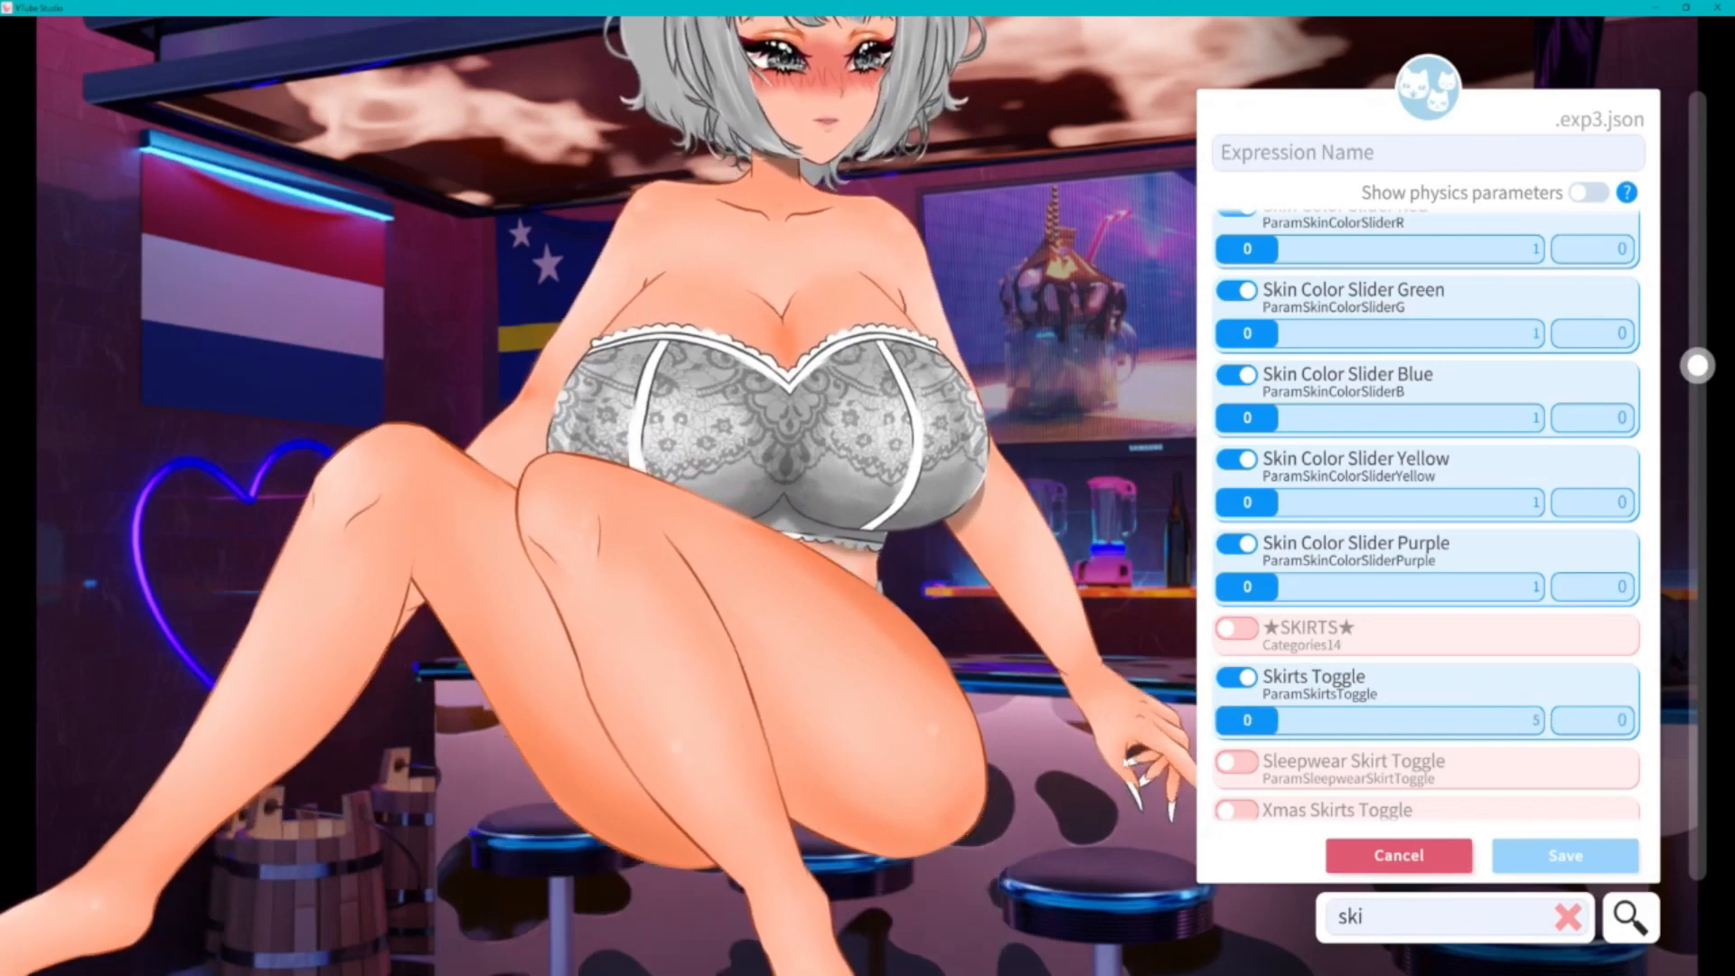
click(1252, 687)
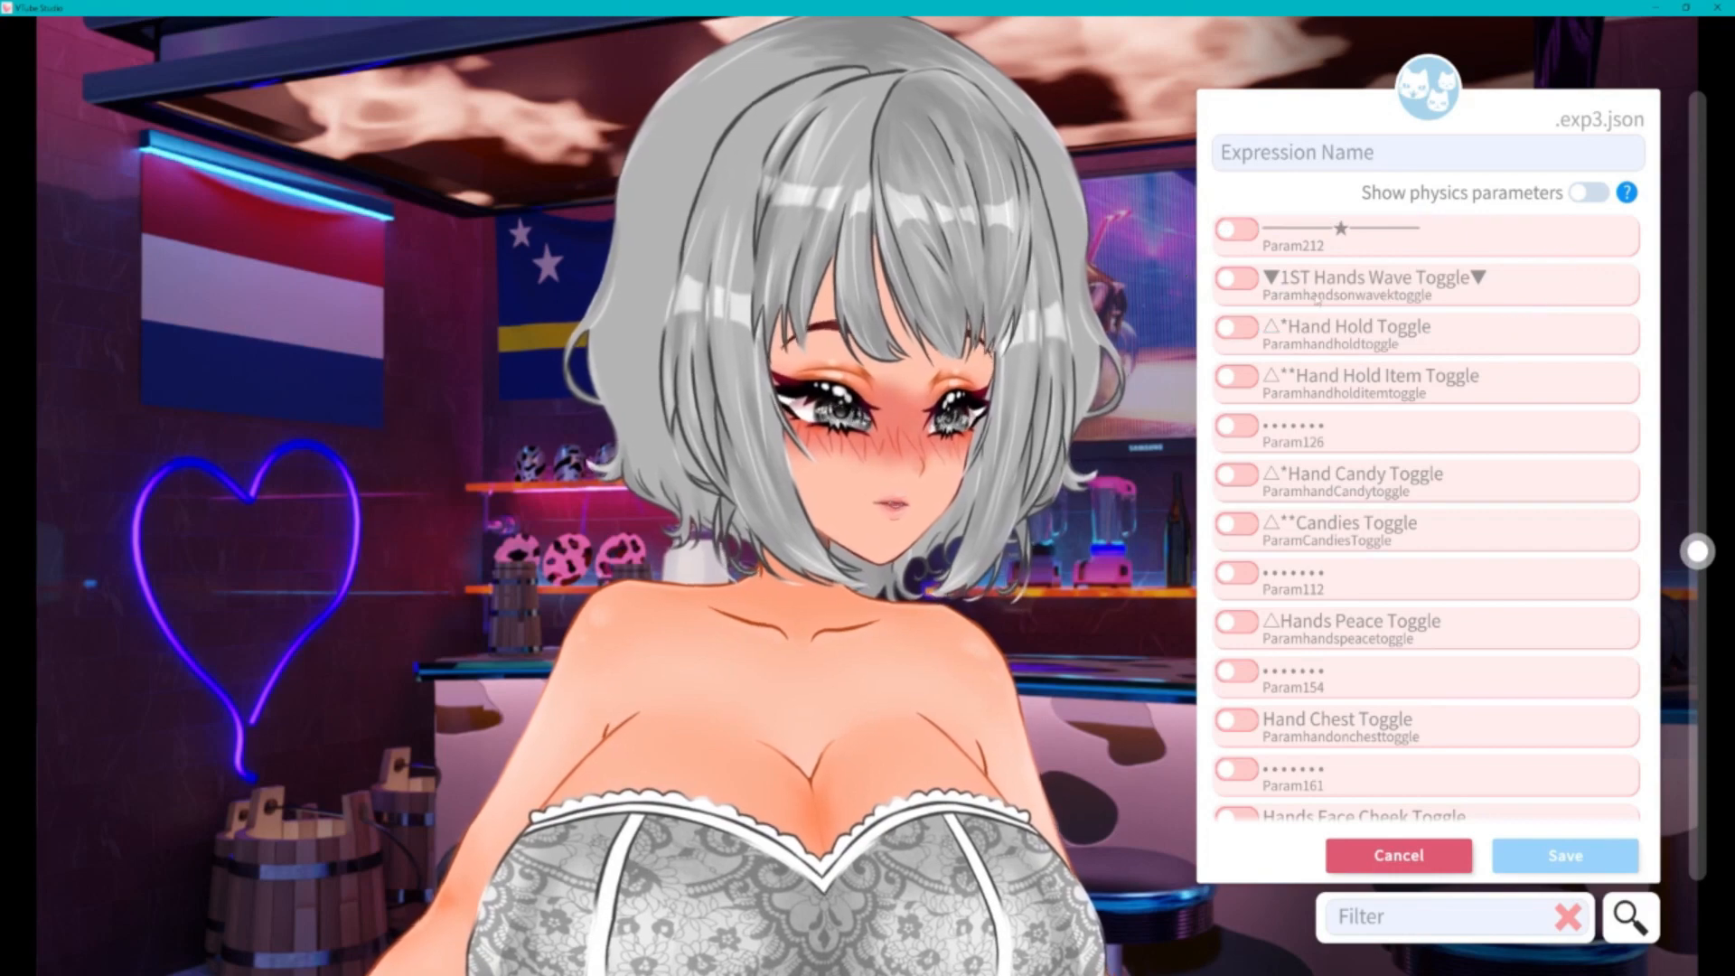
- Enable the 1ST Hands Wave Toggle and Hand Hold Toggle at 1 and the Hand Hold Item Toggle at 3
click(1236, 279)
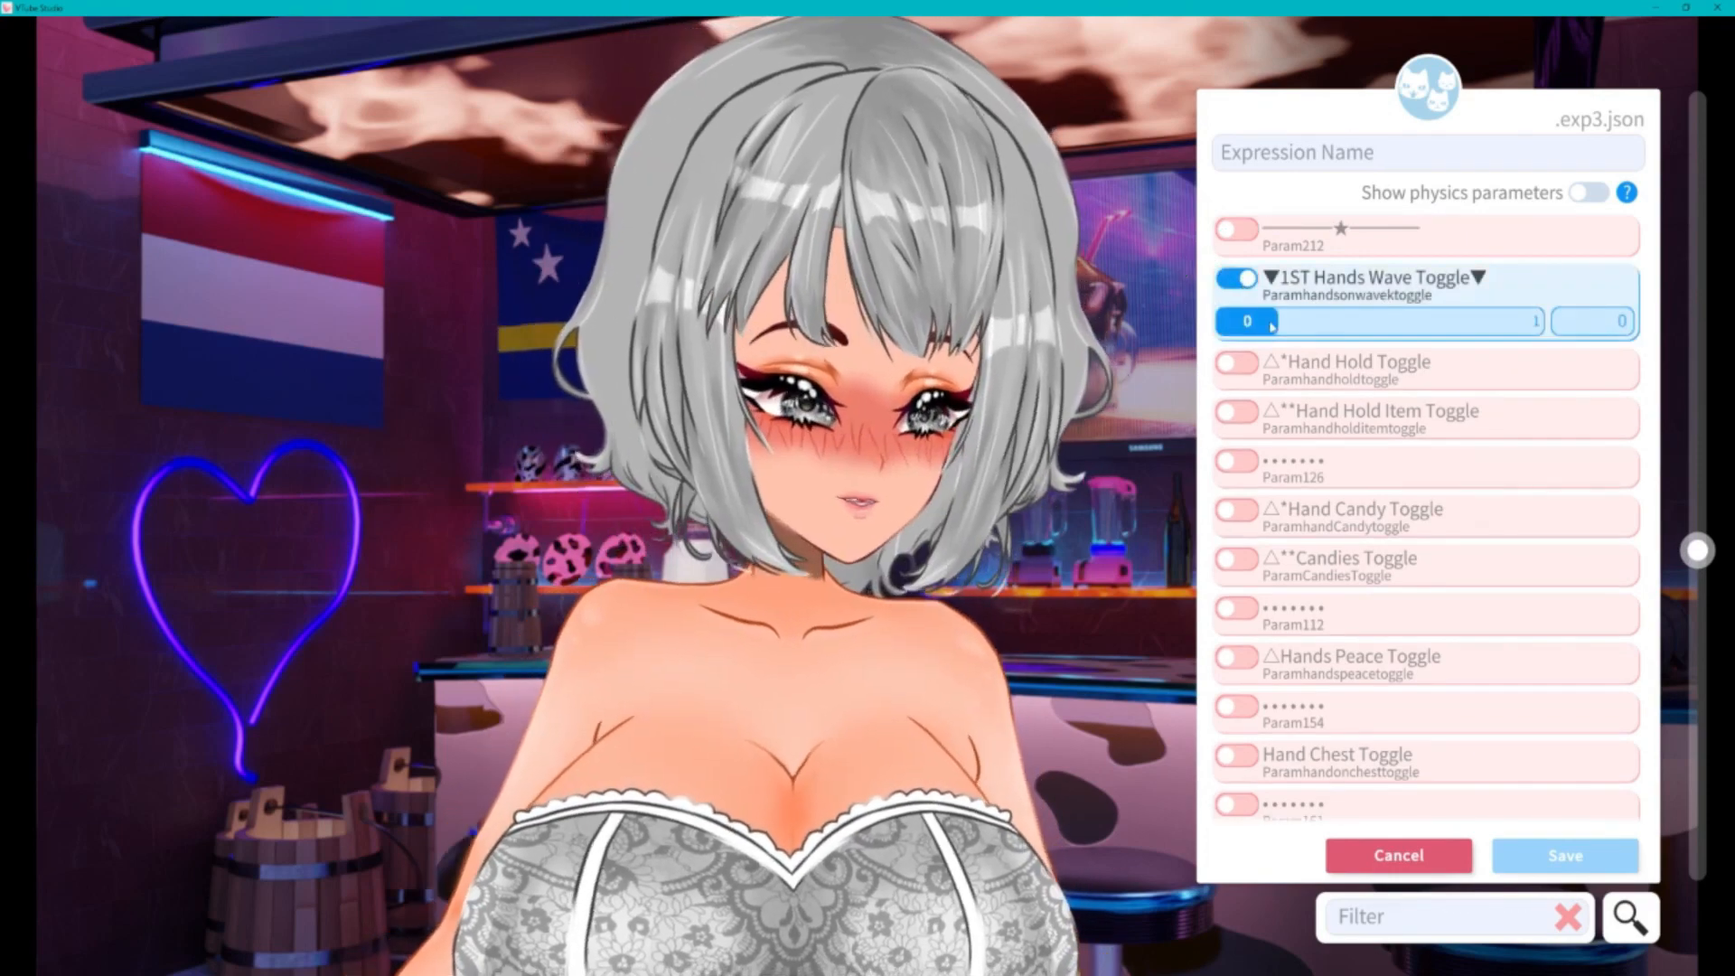
drag(1293, 327, 1512, 322)
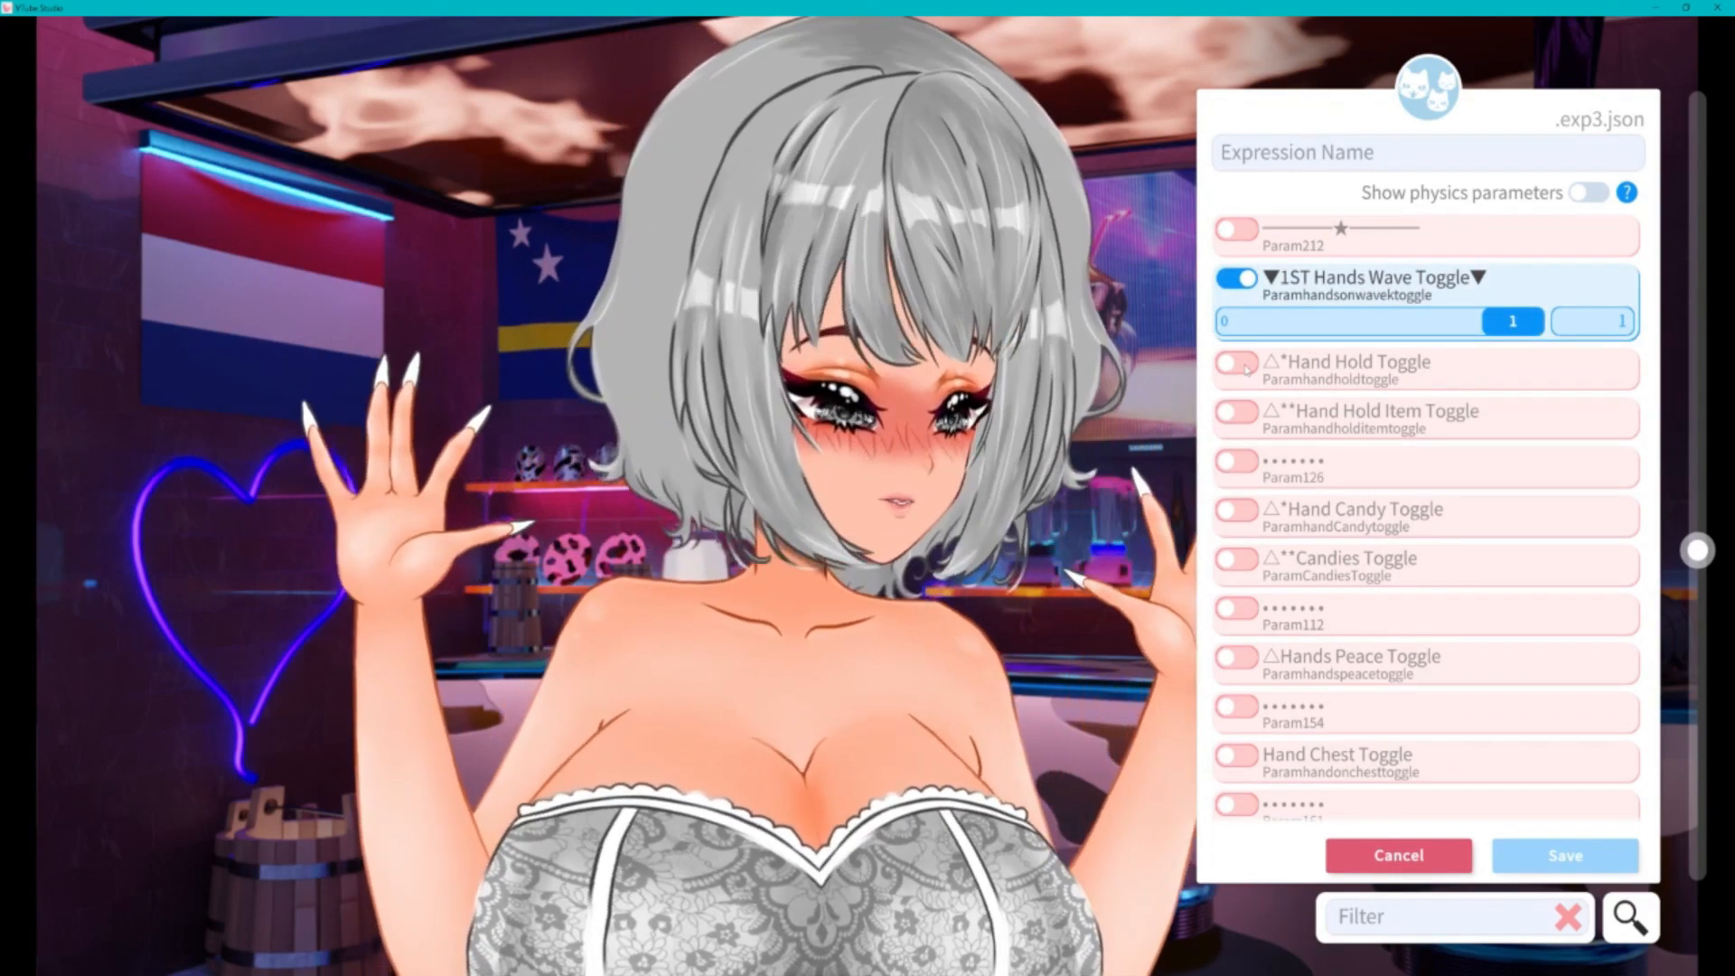
click(1237, 363)
drag(1256, 406, 1635, 414)
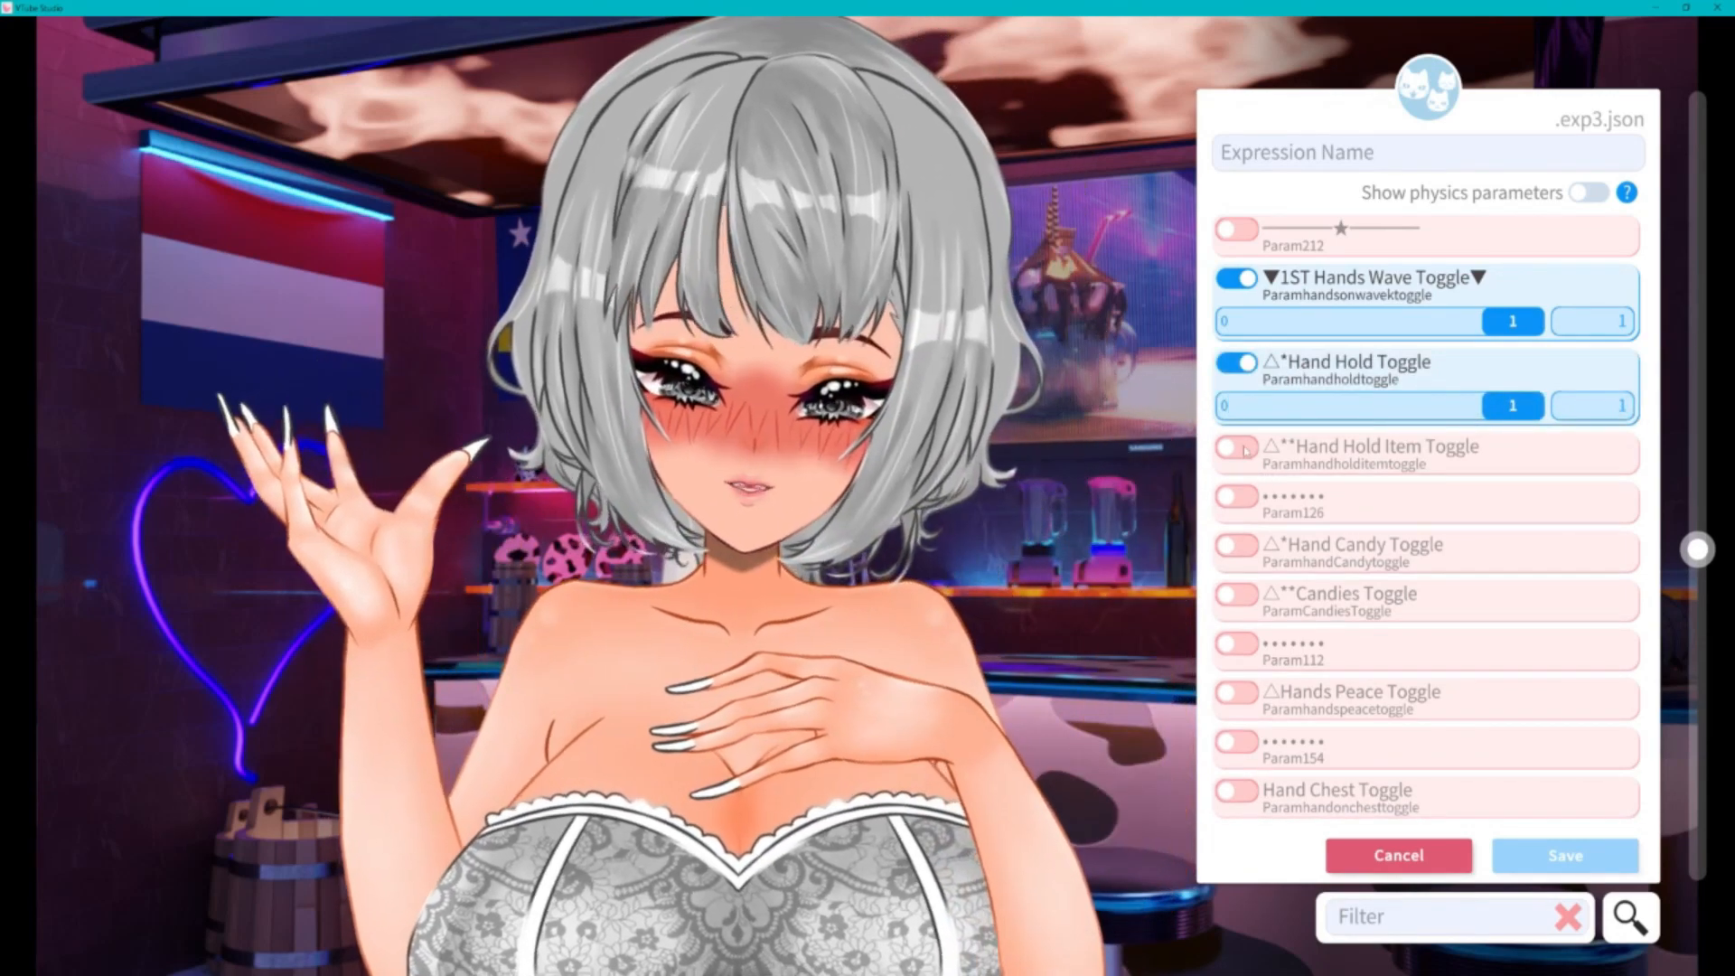
click(1245, 447)
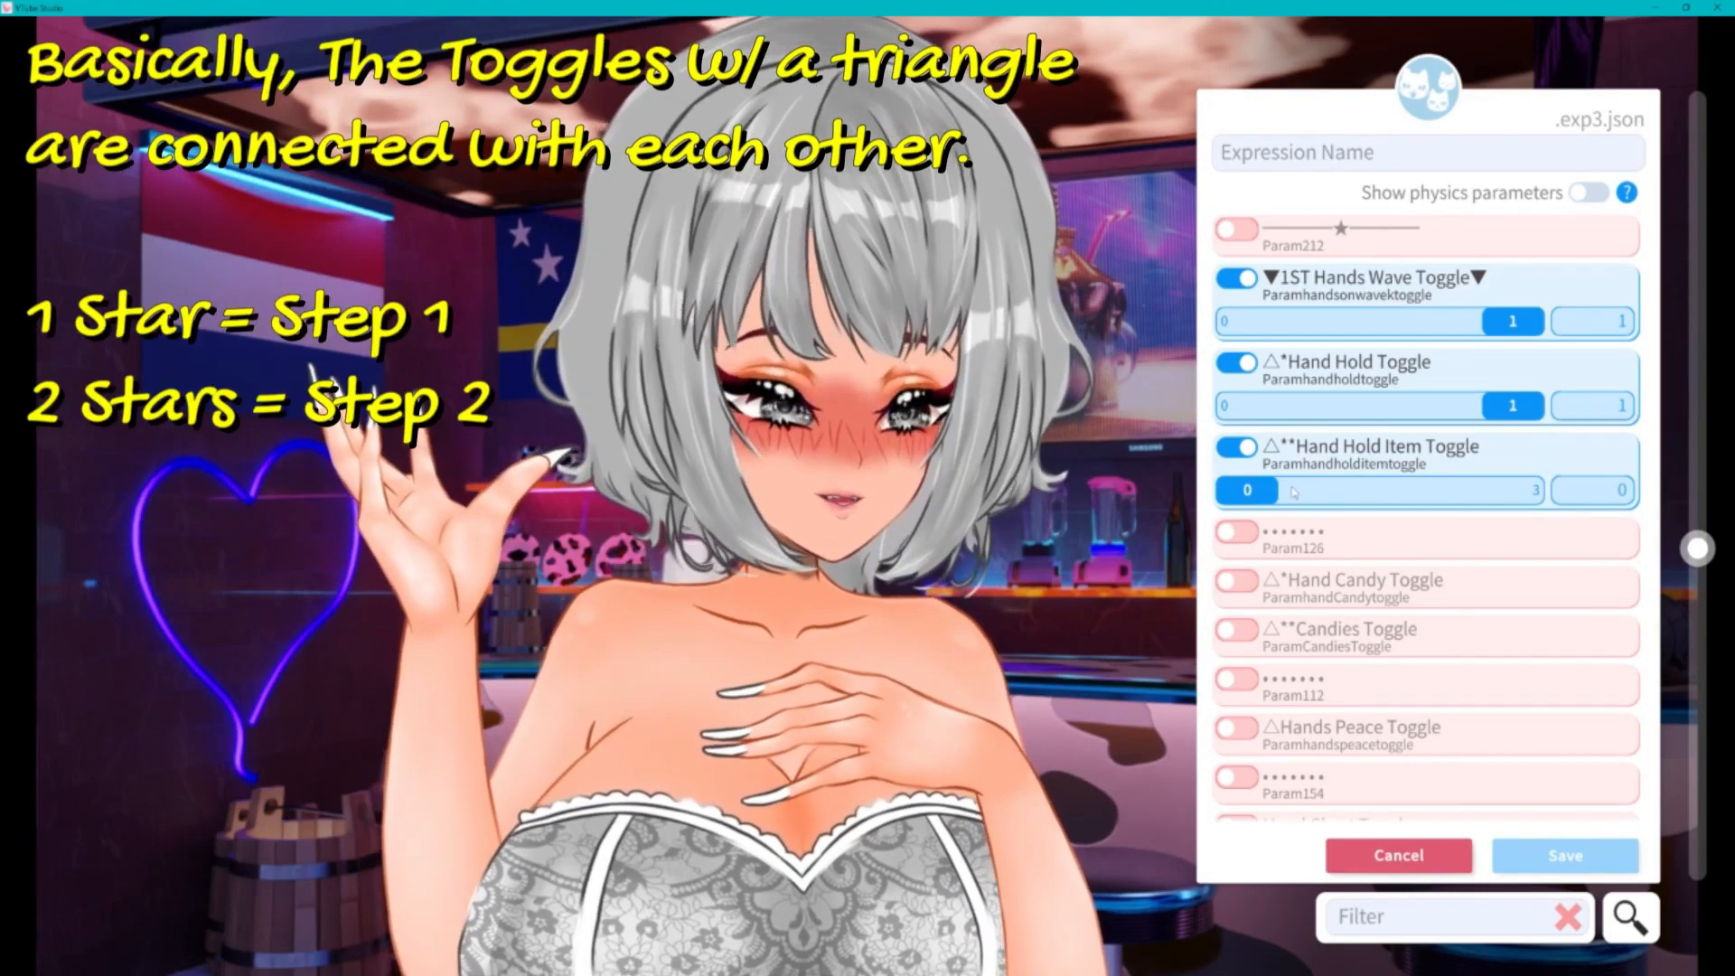
drag(1294, 492, 1512, 490)
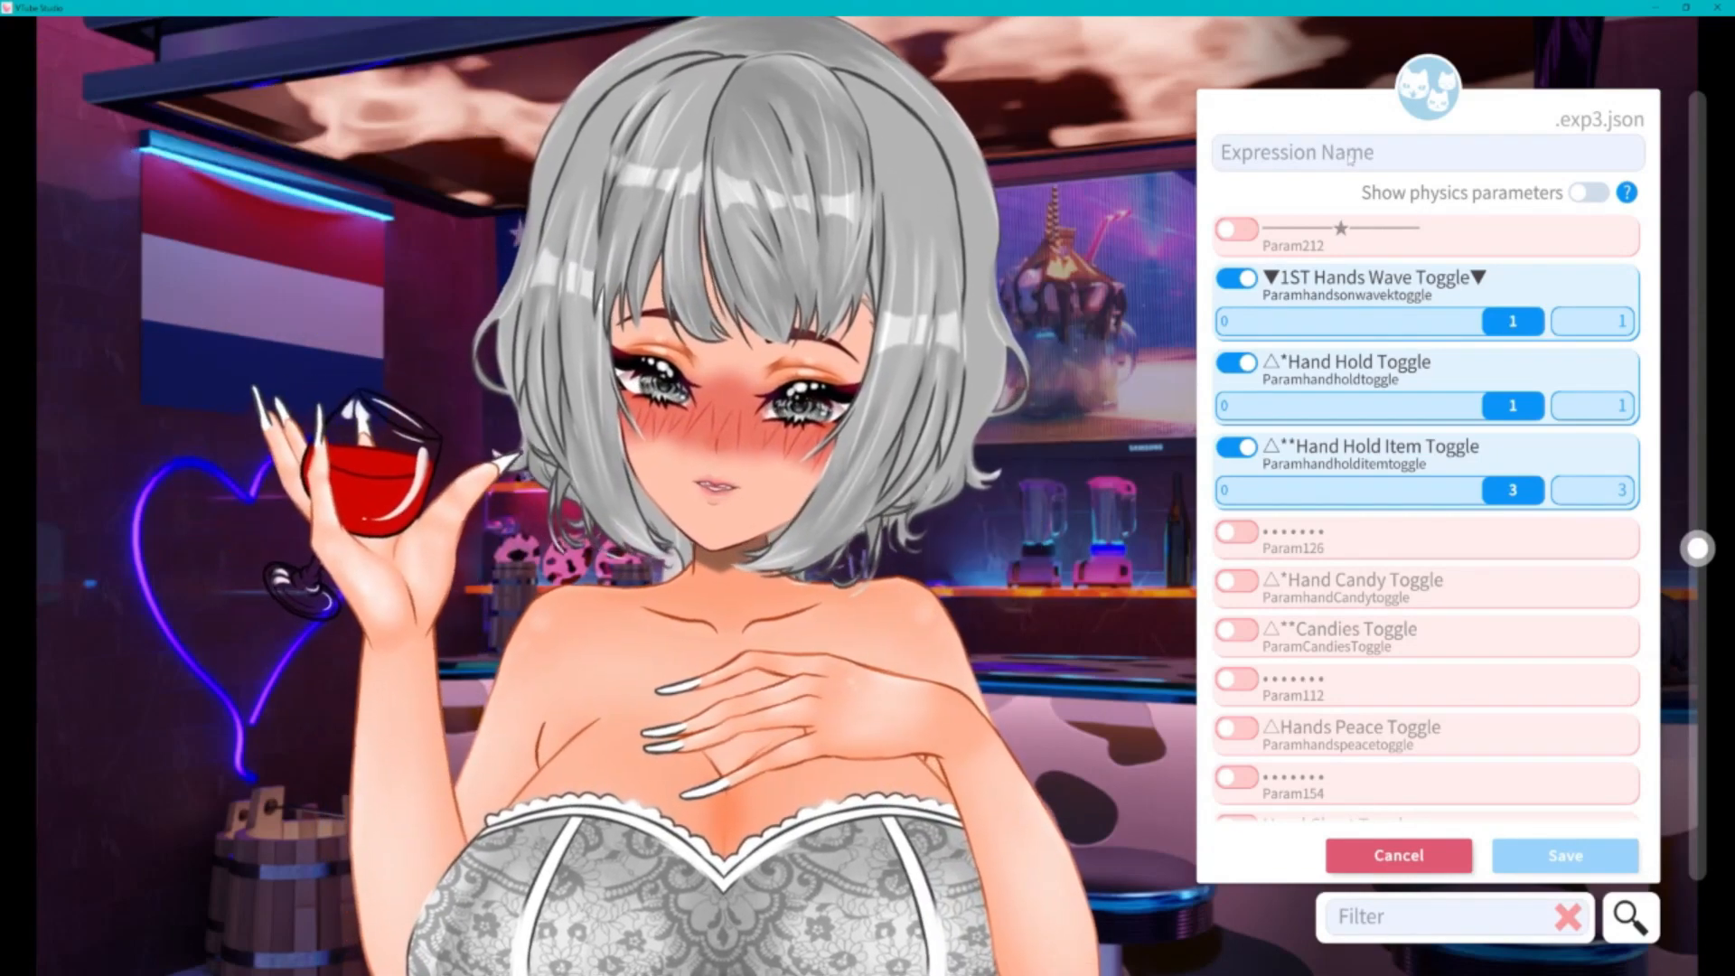
- Reset the Hand Hold Item, Hand Hold and Hands Wave toggles to 0 and switch all three off
drag(1495, 491, 1233, 494)
drag(1500, 409, 1229, 408)
click(1243, 320)
click(1236, 446)
click(1236, 362)
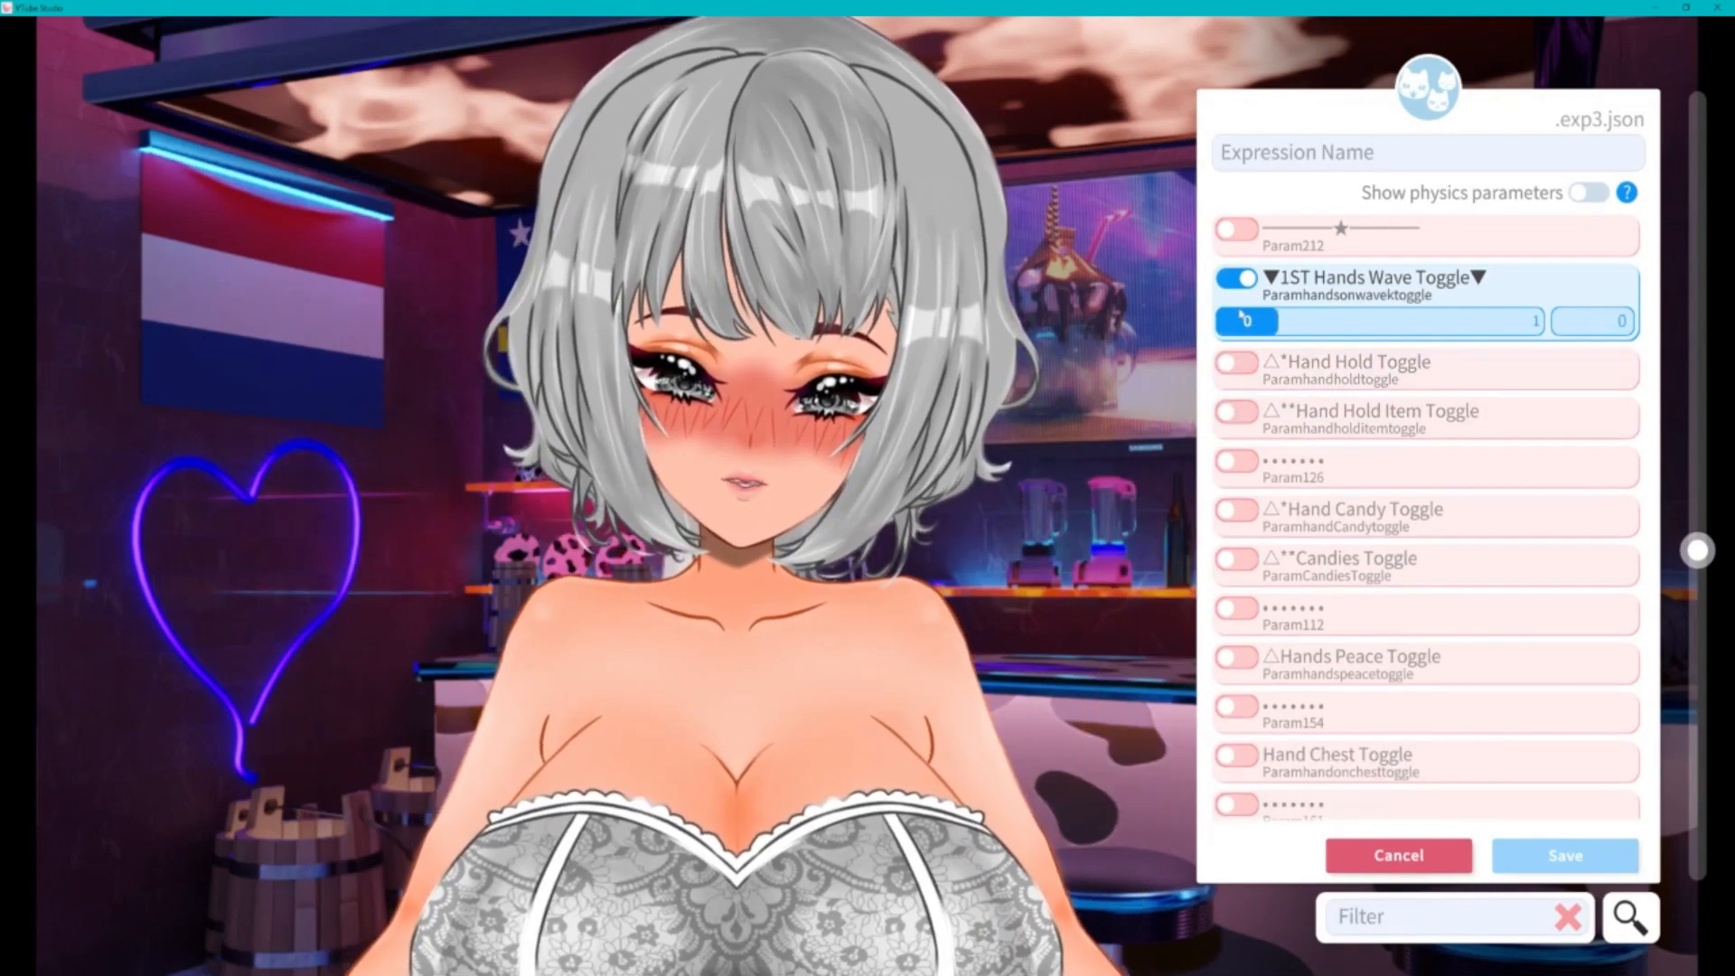
mouse_move(1236, 314)
mouse_down()
mouse_move(1665, 342)
mouse_move(1234, 318)
mouse_up()
click(1236, 278)
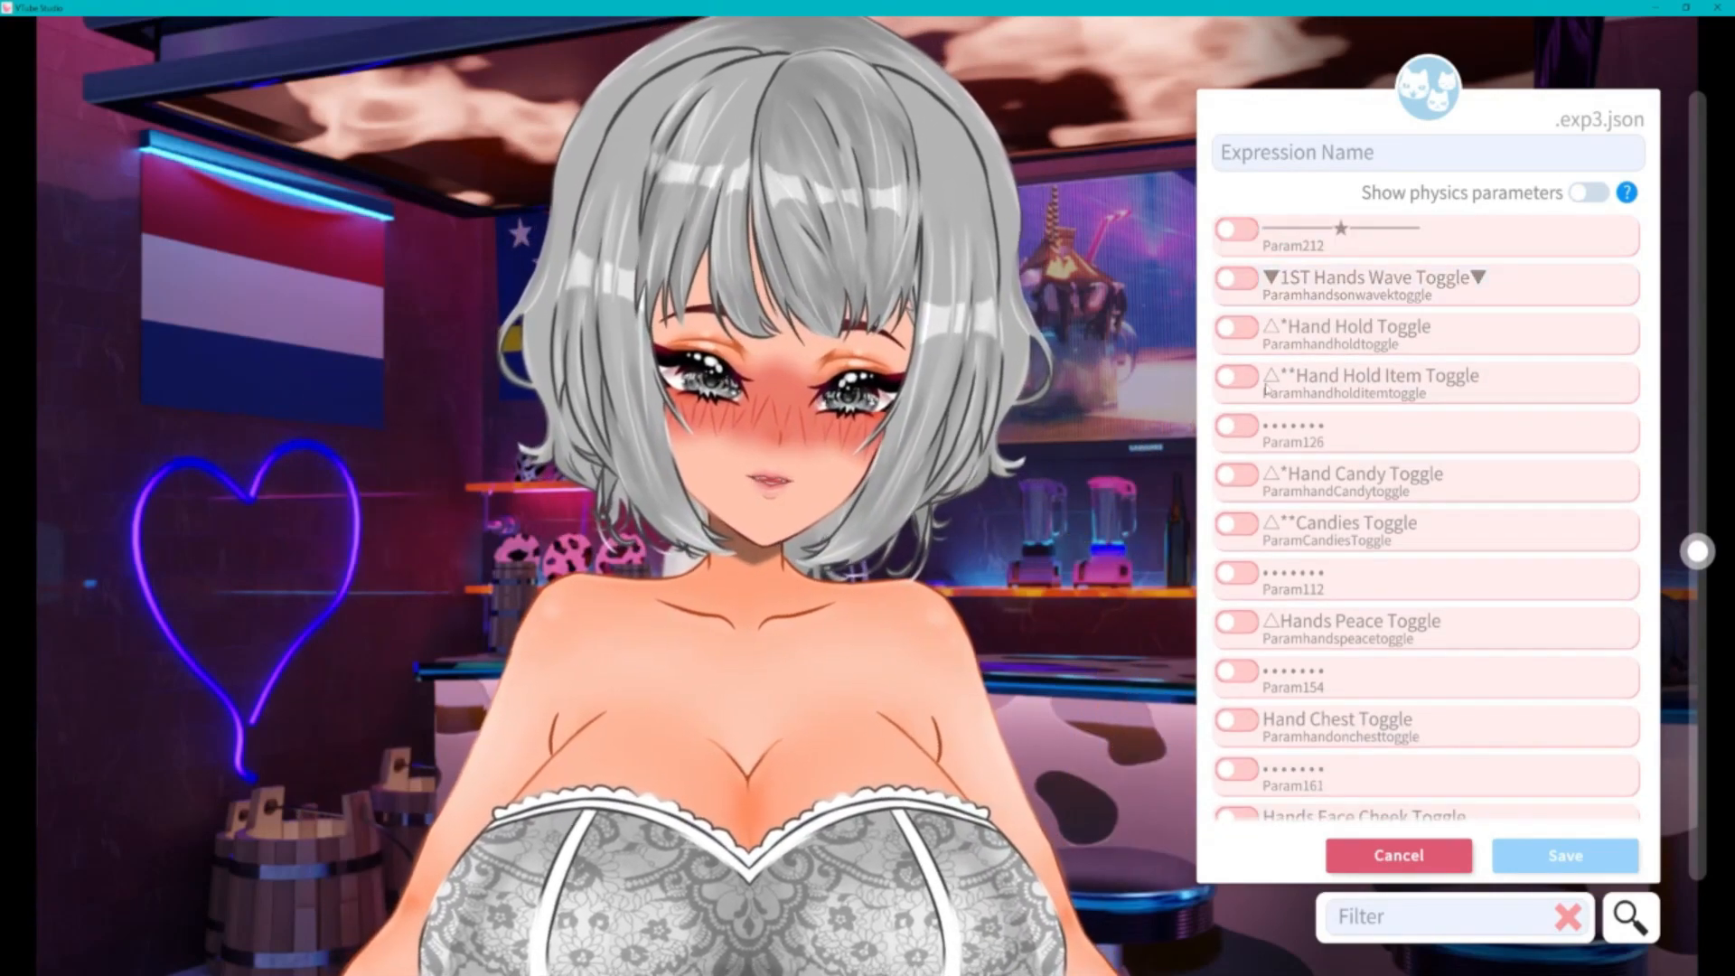
click(1236, 376)
drag(1245, 420, 1647, 417)
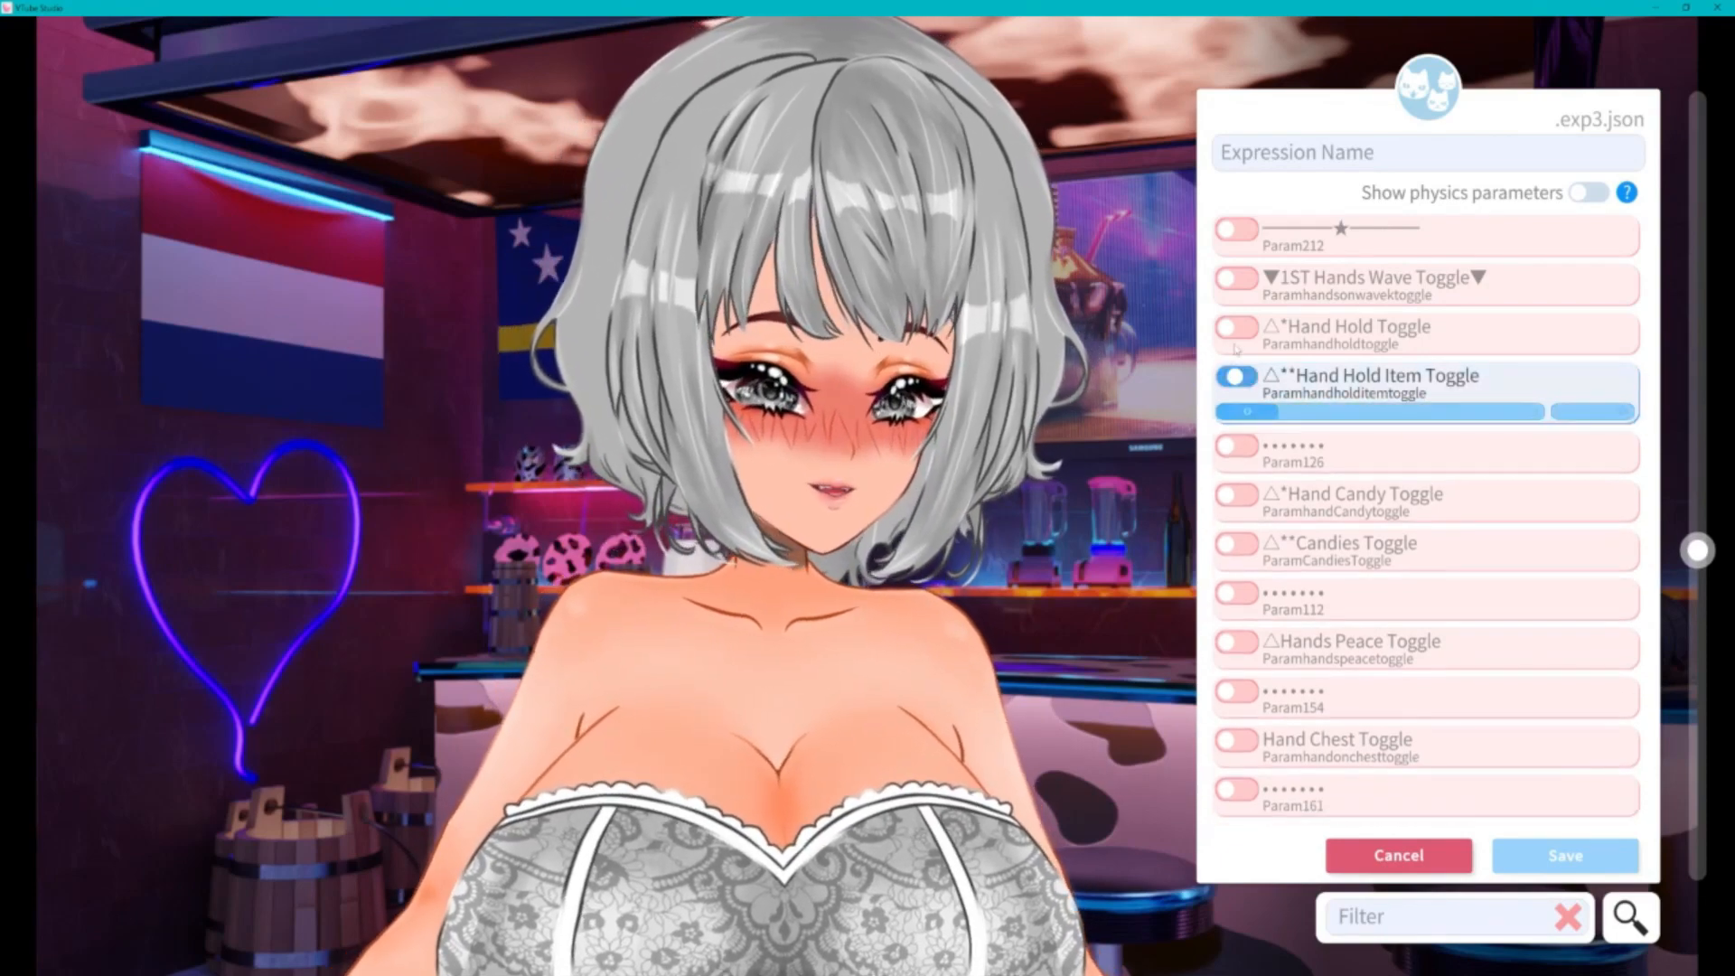
click(1236, 375)
- Enable the 1ST Hands Wave Toggle and Hand Candy Toggle at 1 and the Candies Toggle at 2
click(1241, 279)
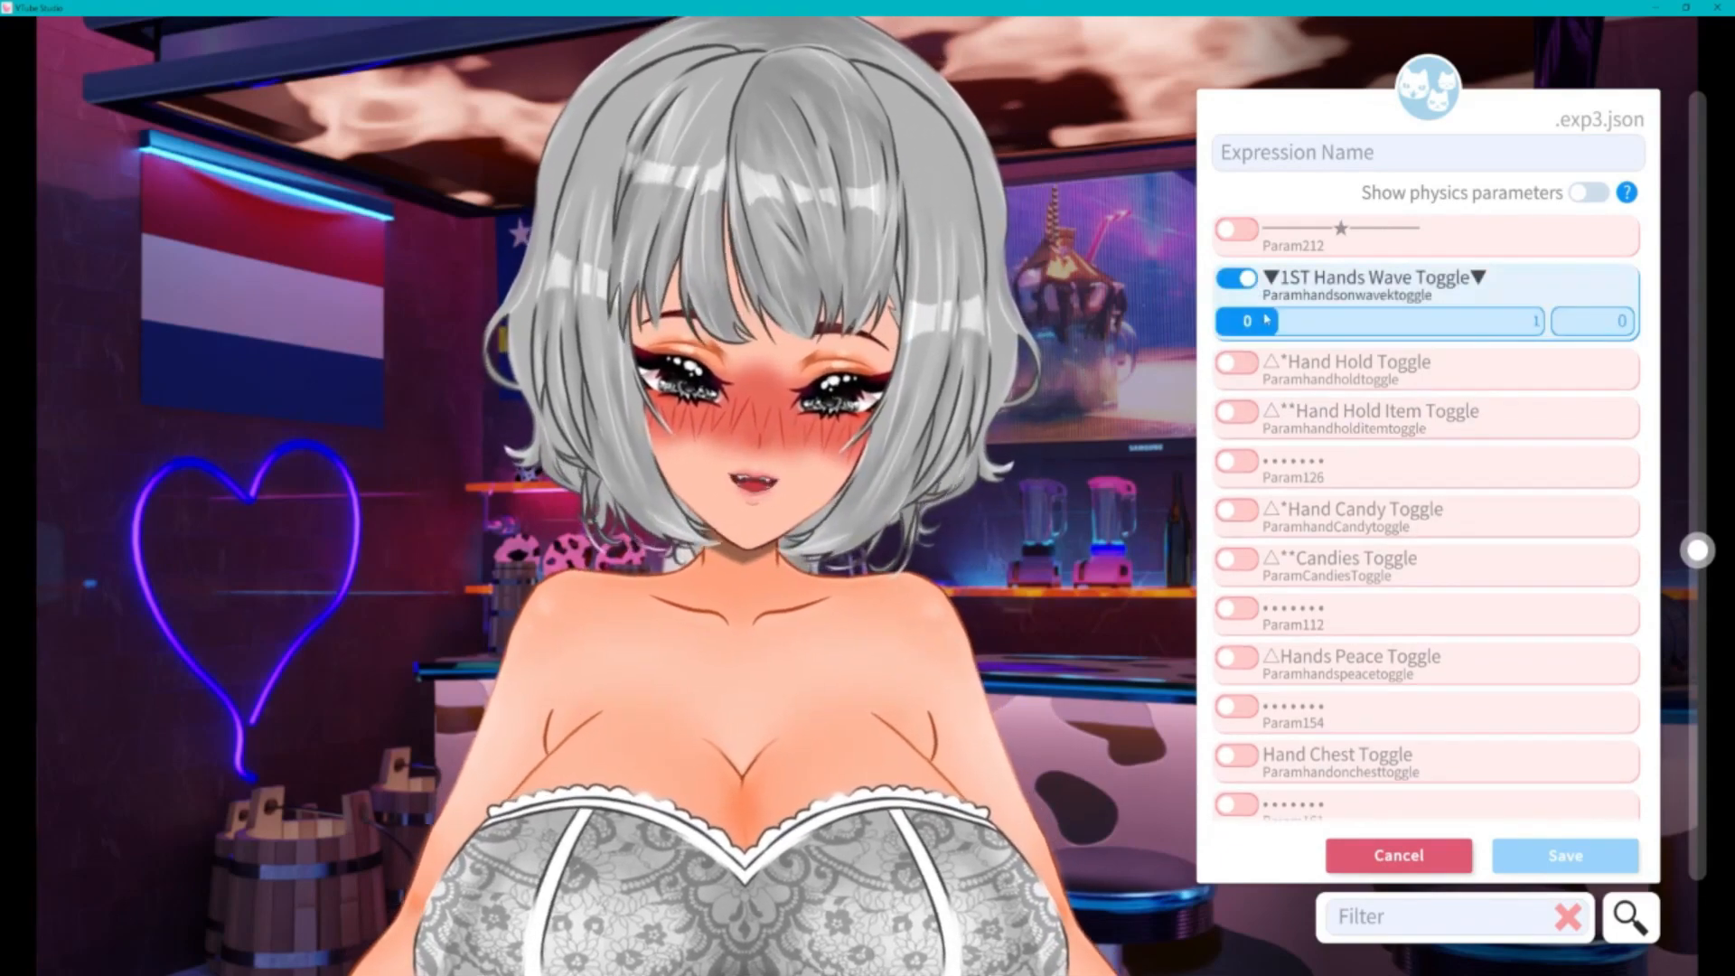
drag(1247, 320, 1527, 324)
click(1238, 510)
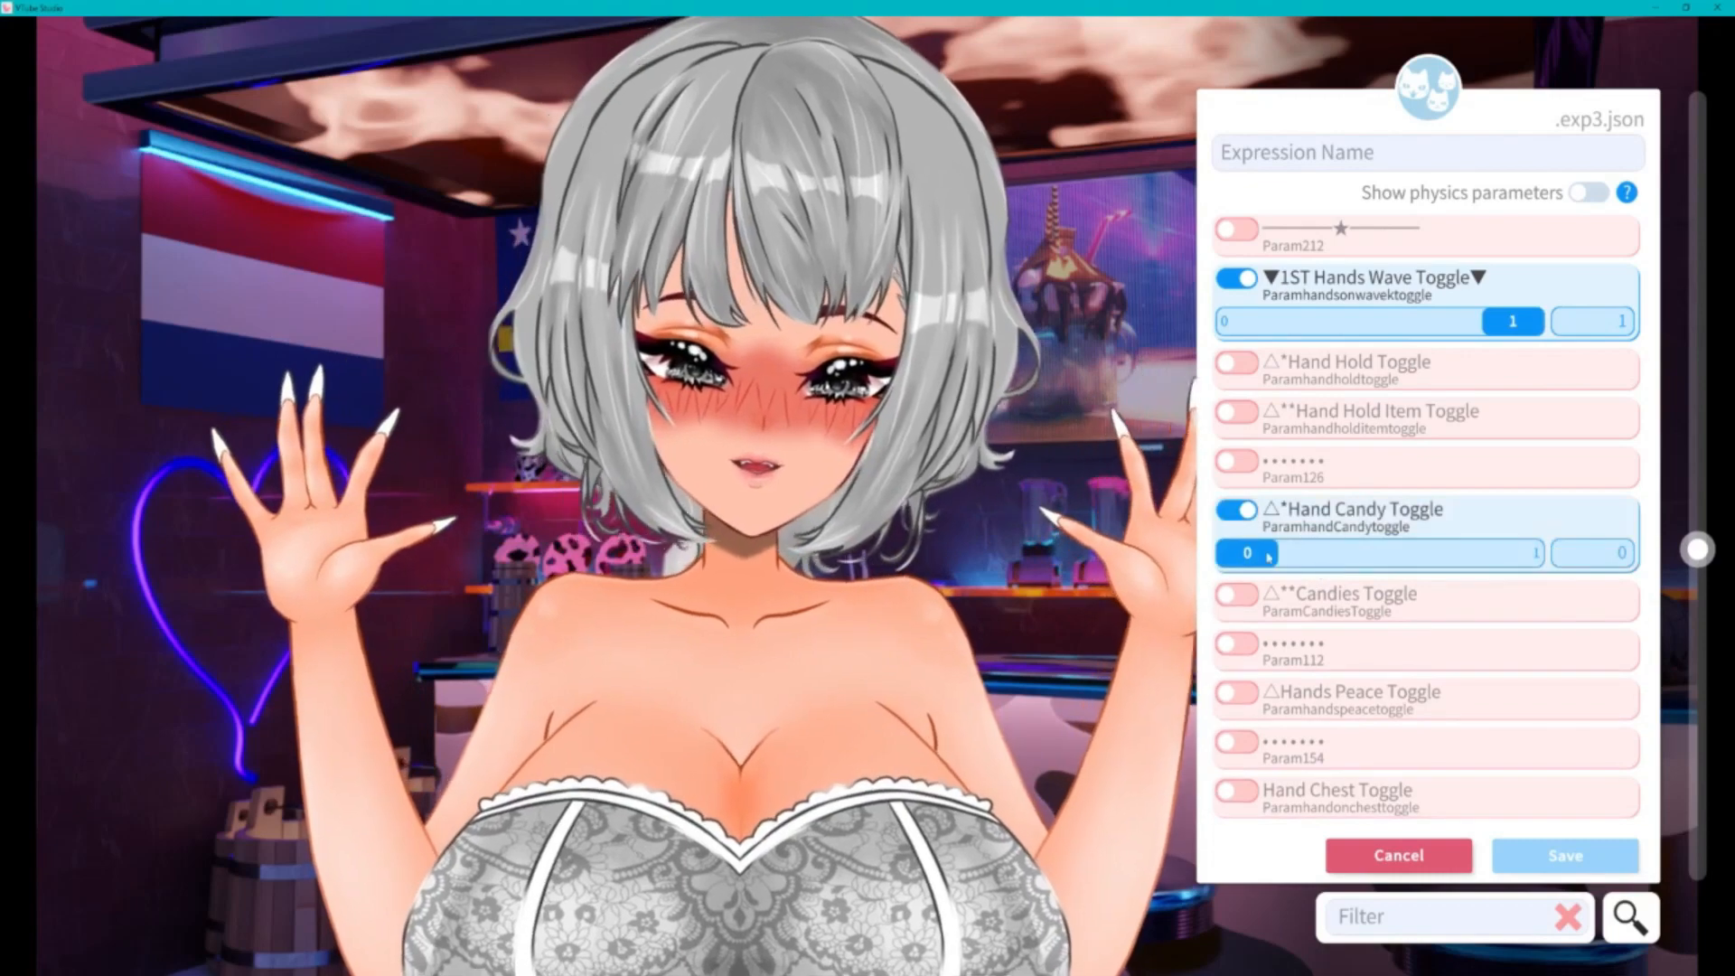
drag(1259, 553, 1513, 553)
click(1238, 597)
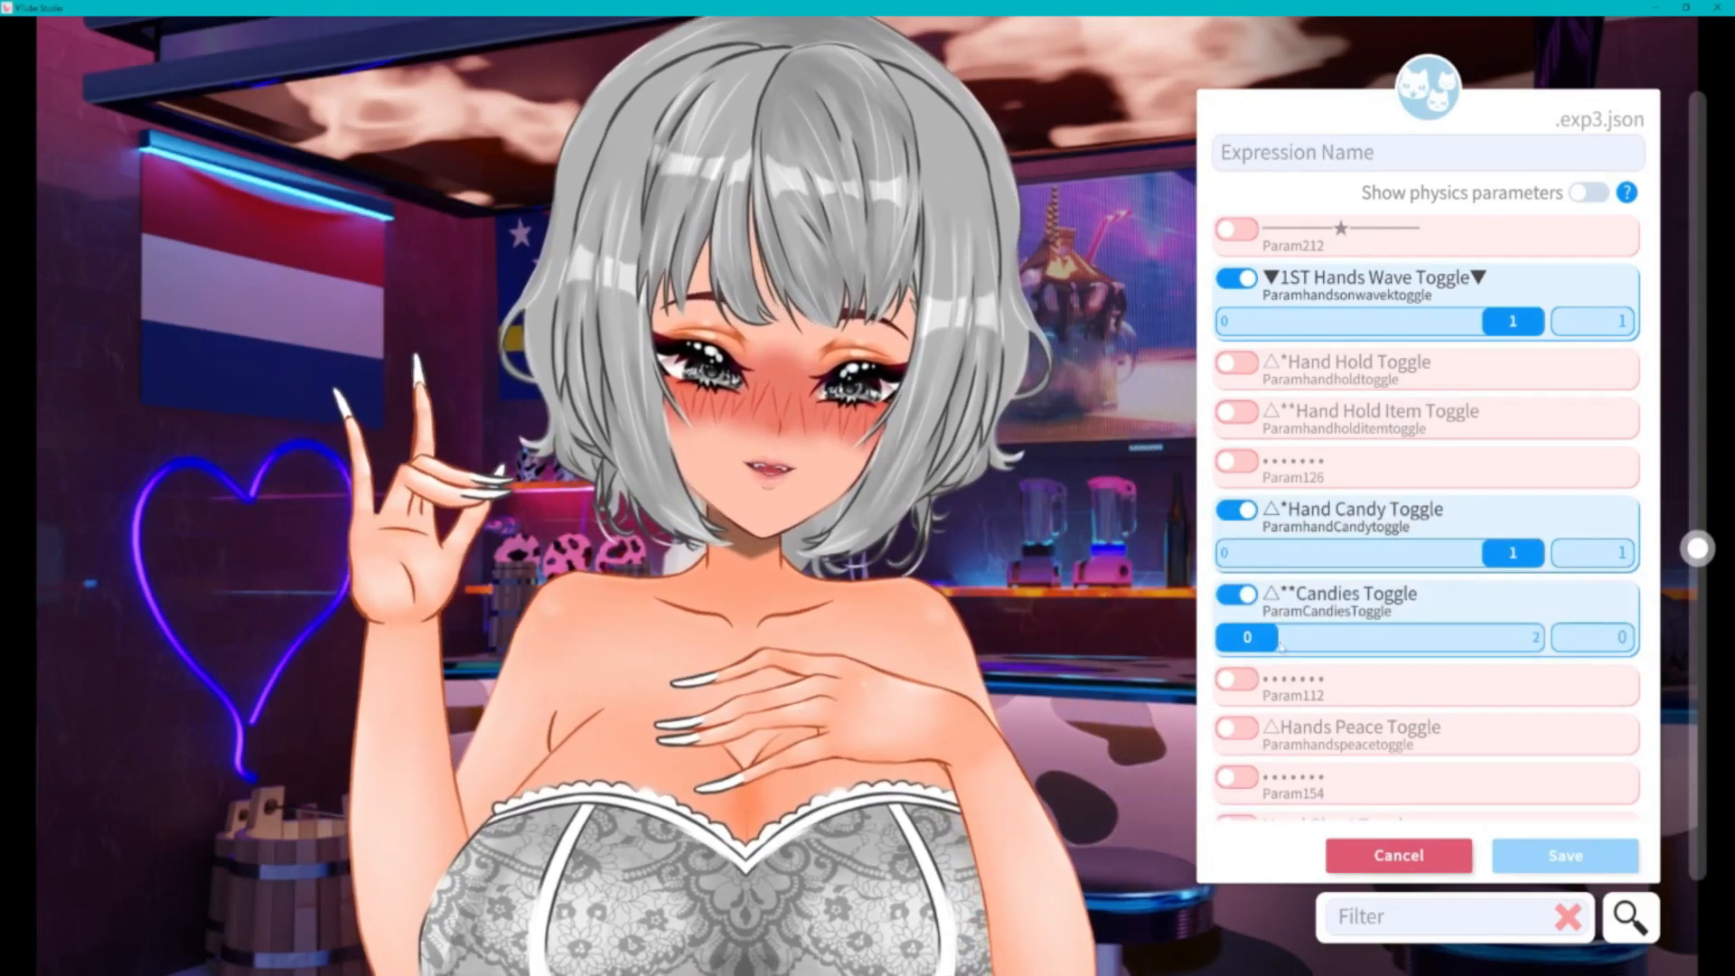
drag(1265, 637, 1512, 637)
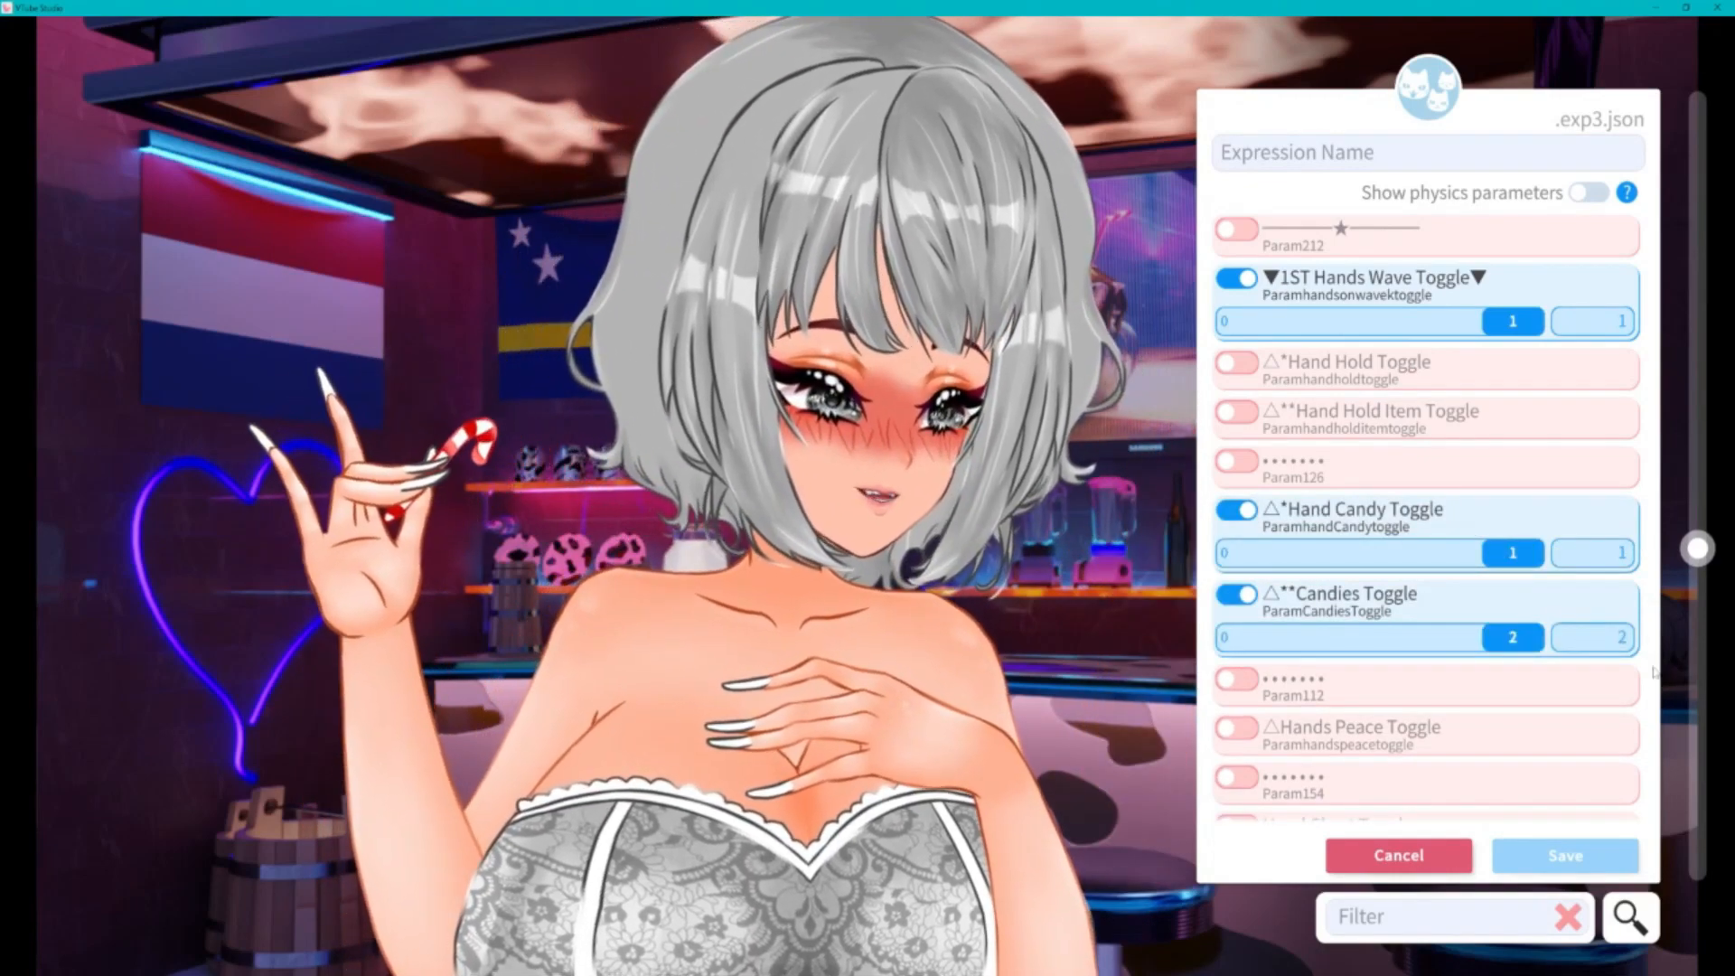
- Replace the candy pose with the Hands Peace Toggle and switch all the hand toggles off again
click(1236, 509)
click(1236, 558)
click(1236, 656)
drag(1264, 700, 1512, 701)
click(1236, 657)
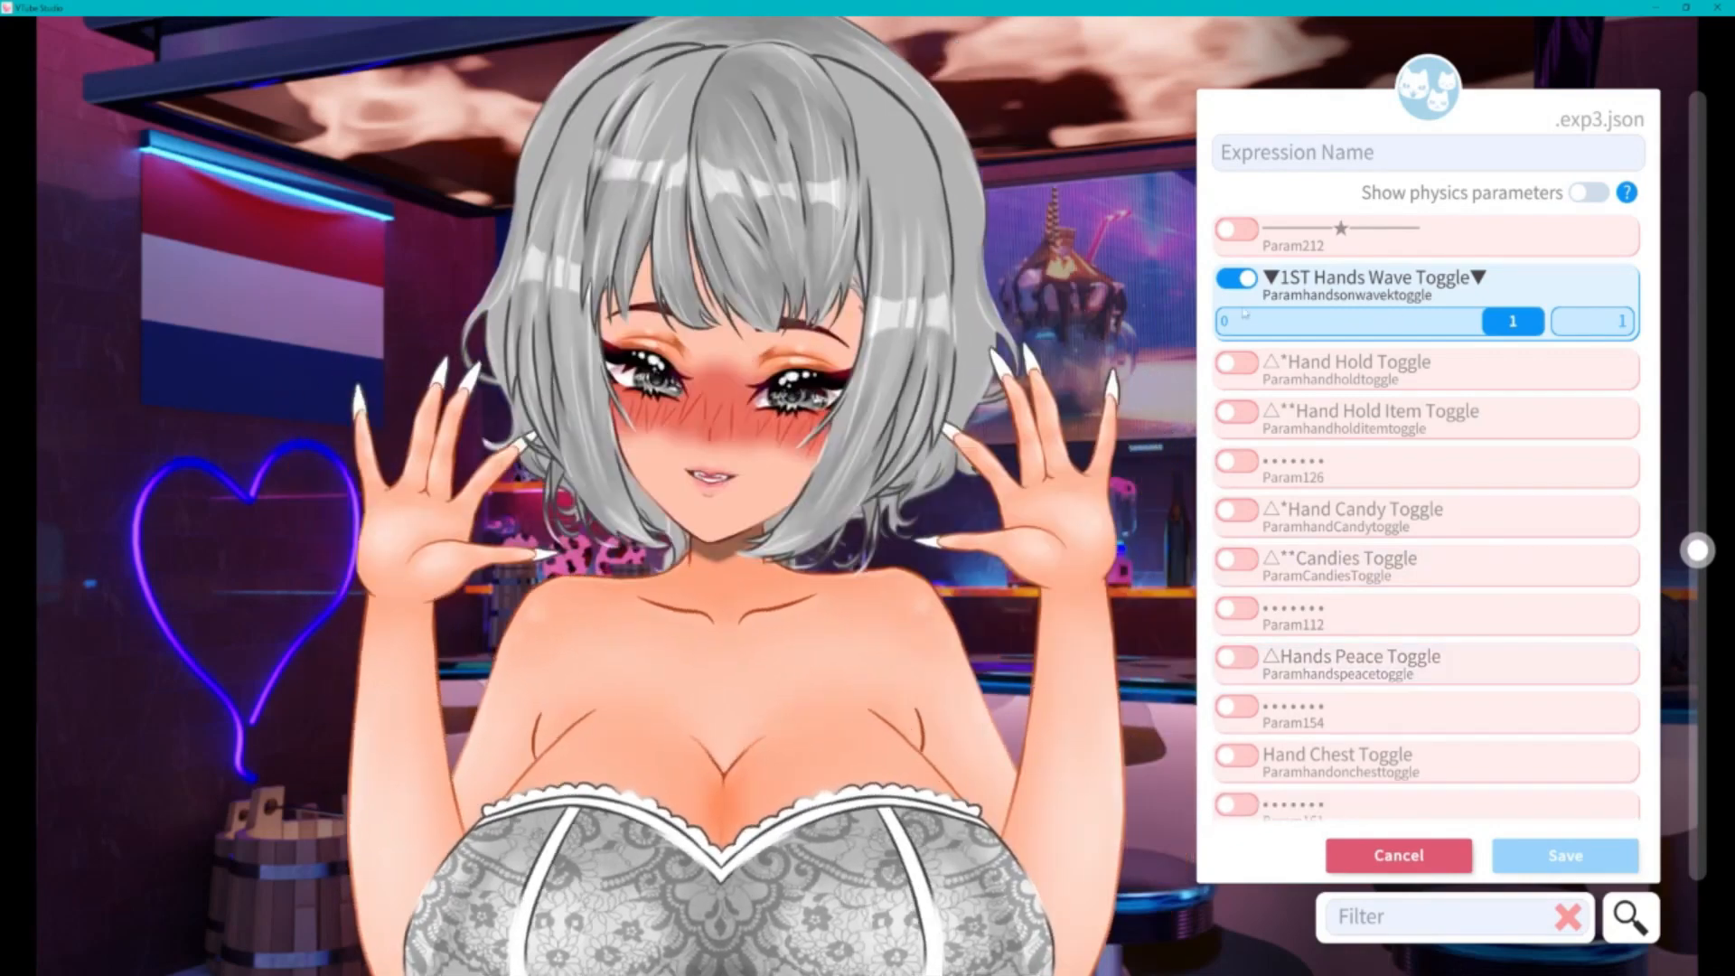
click(1236, 278)
- Switch on the Hand Chest, Hands Face Cheek and Hands Heart Pose toggles in the expression
scroll(1312, 464, down, 2)
scroll(1312, 463, down, 1)
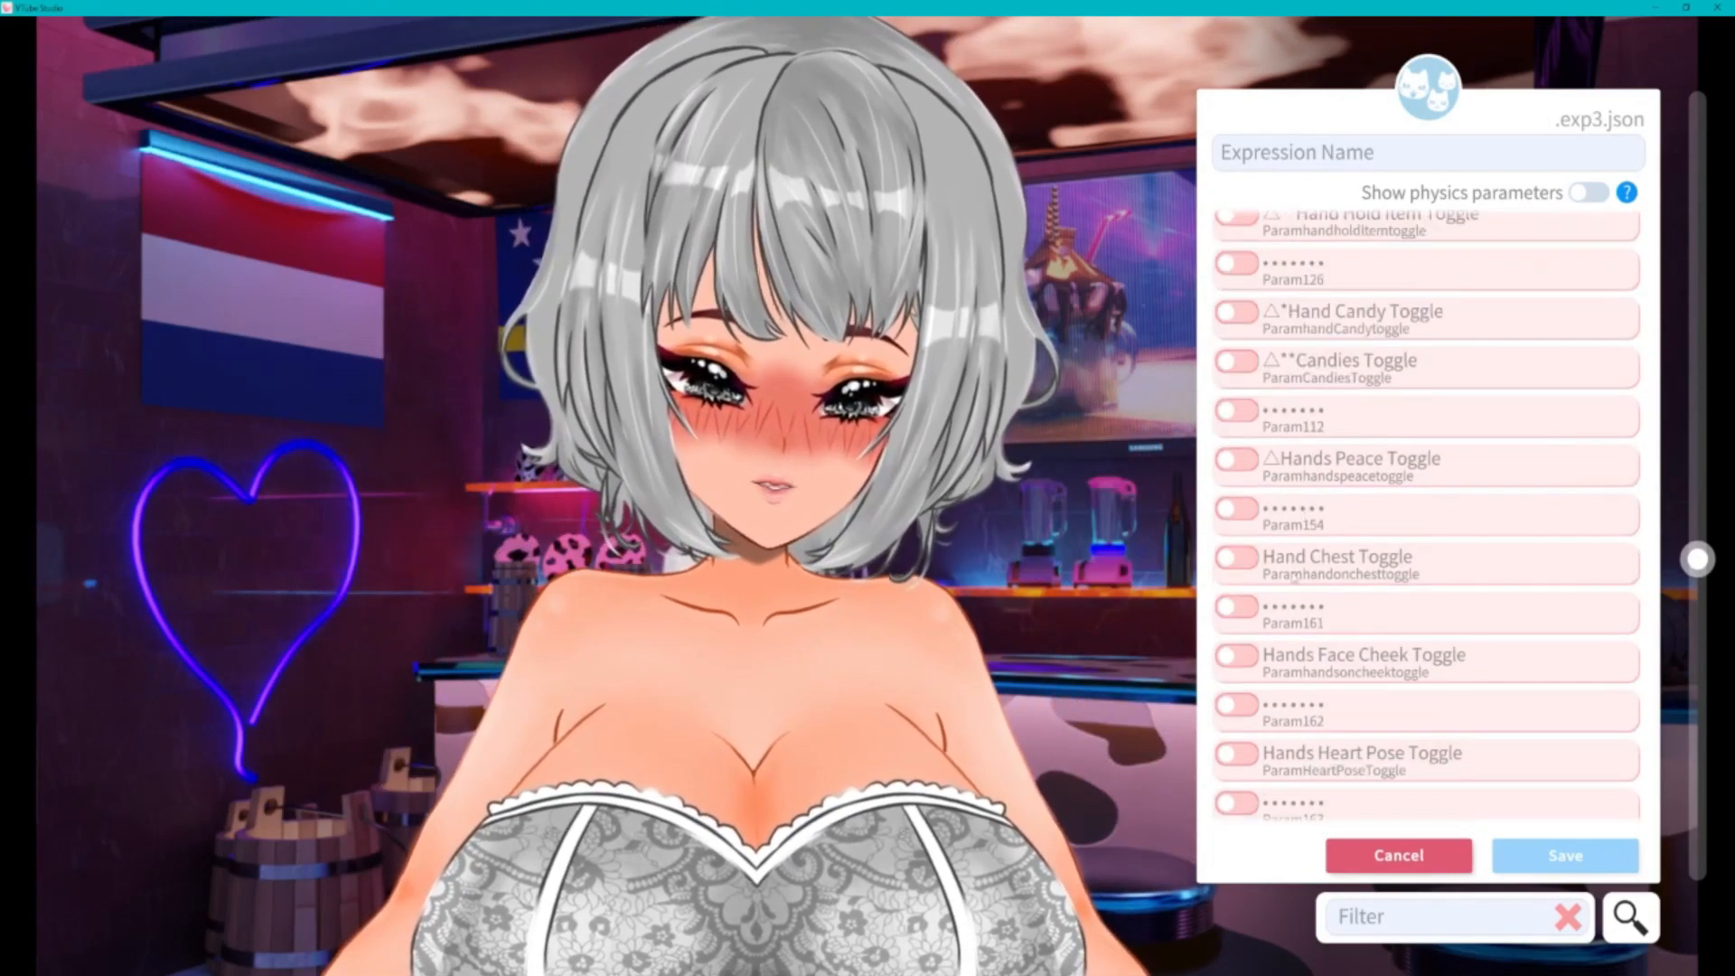
click(1428, 562)
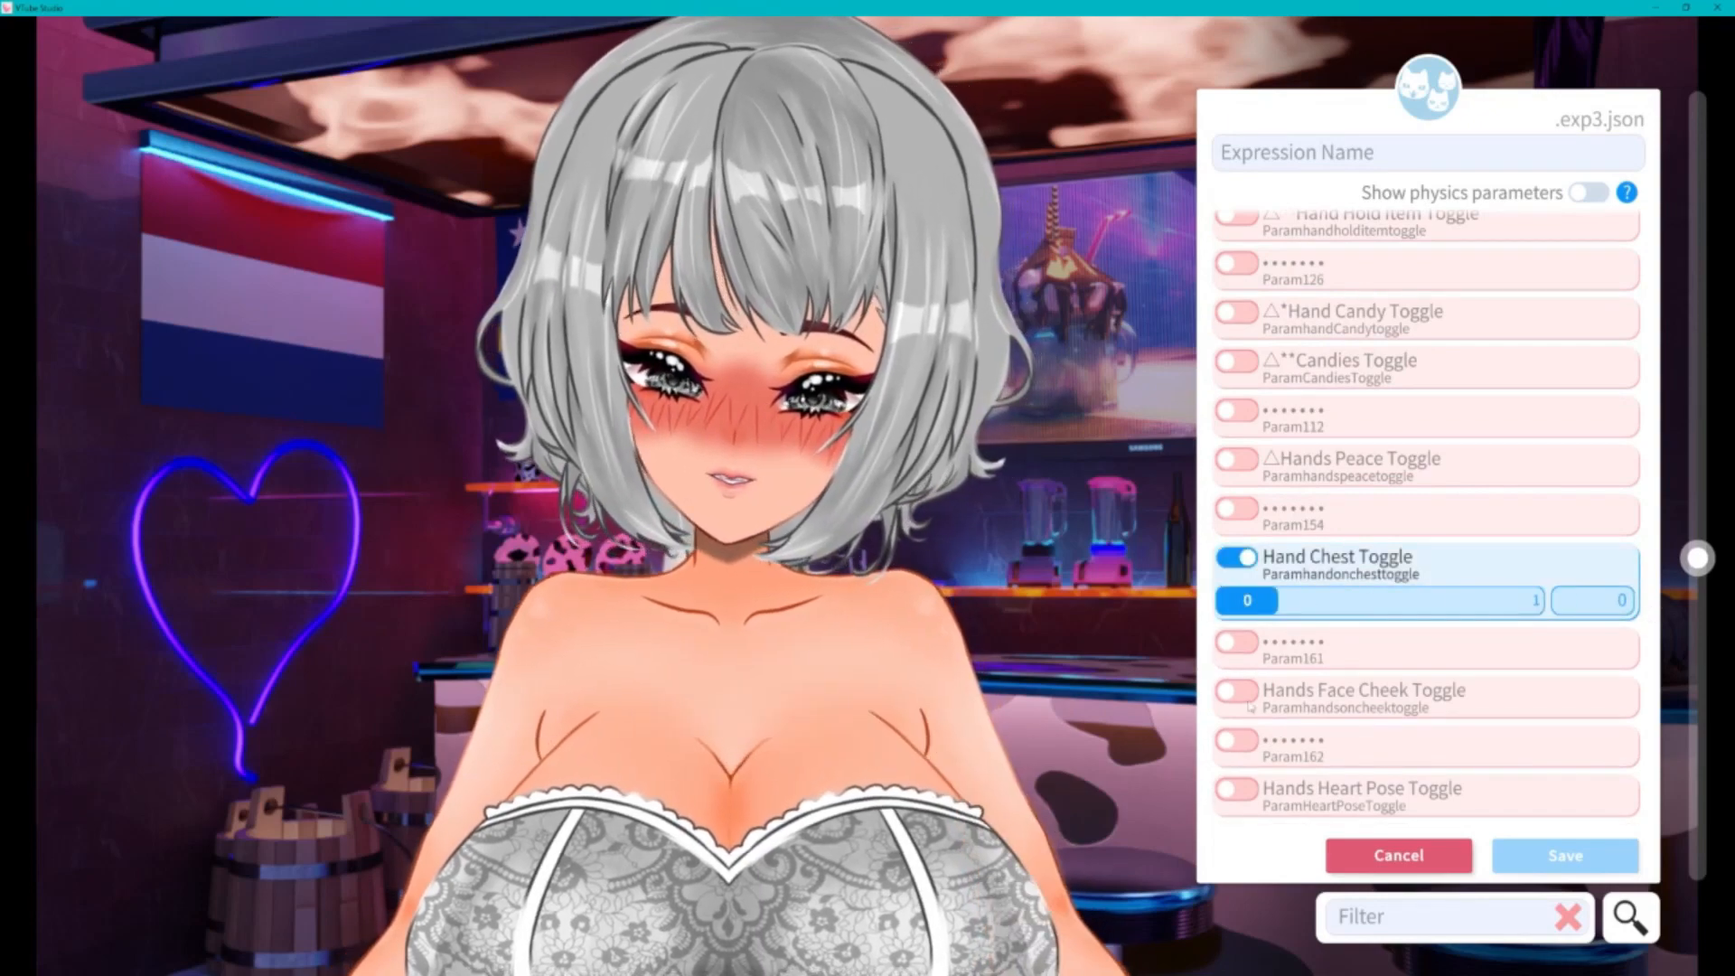
click(1250, 706)
scroll(1446, 614, down, 4)
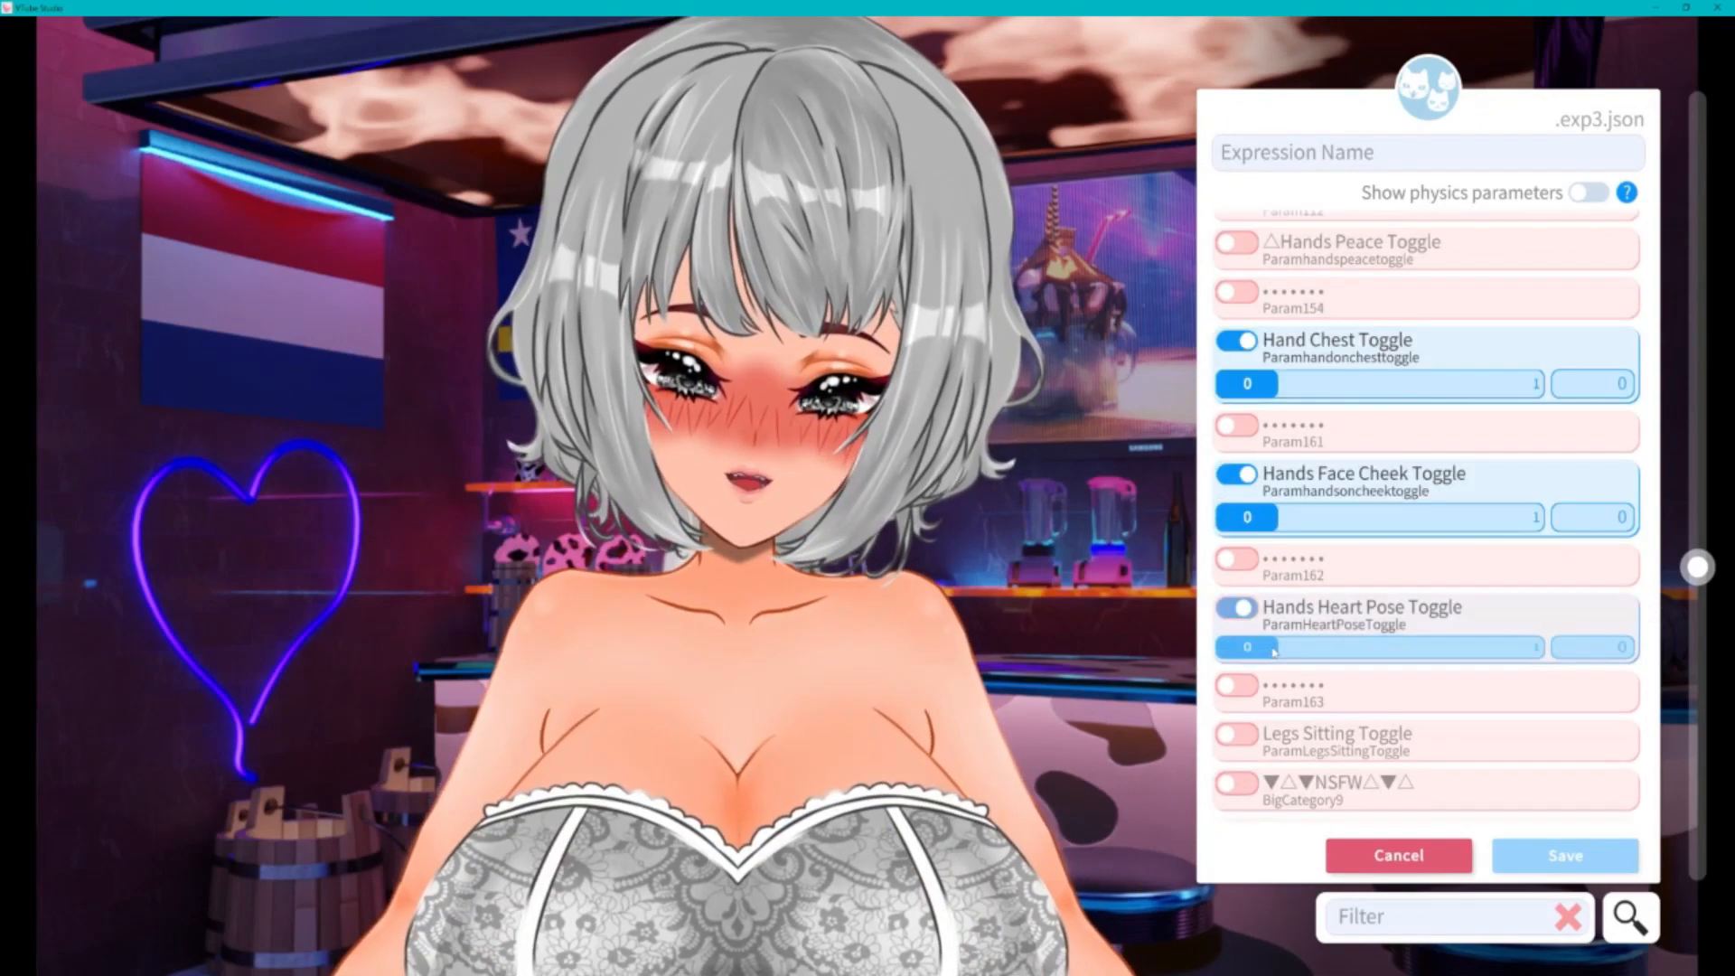
click(1568, 619)
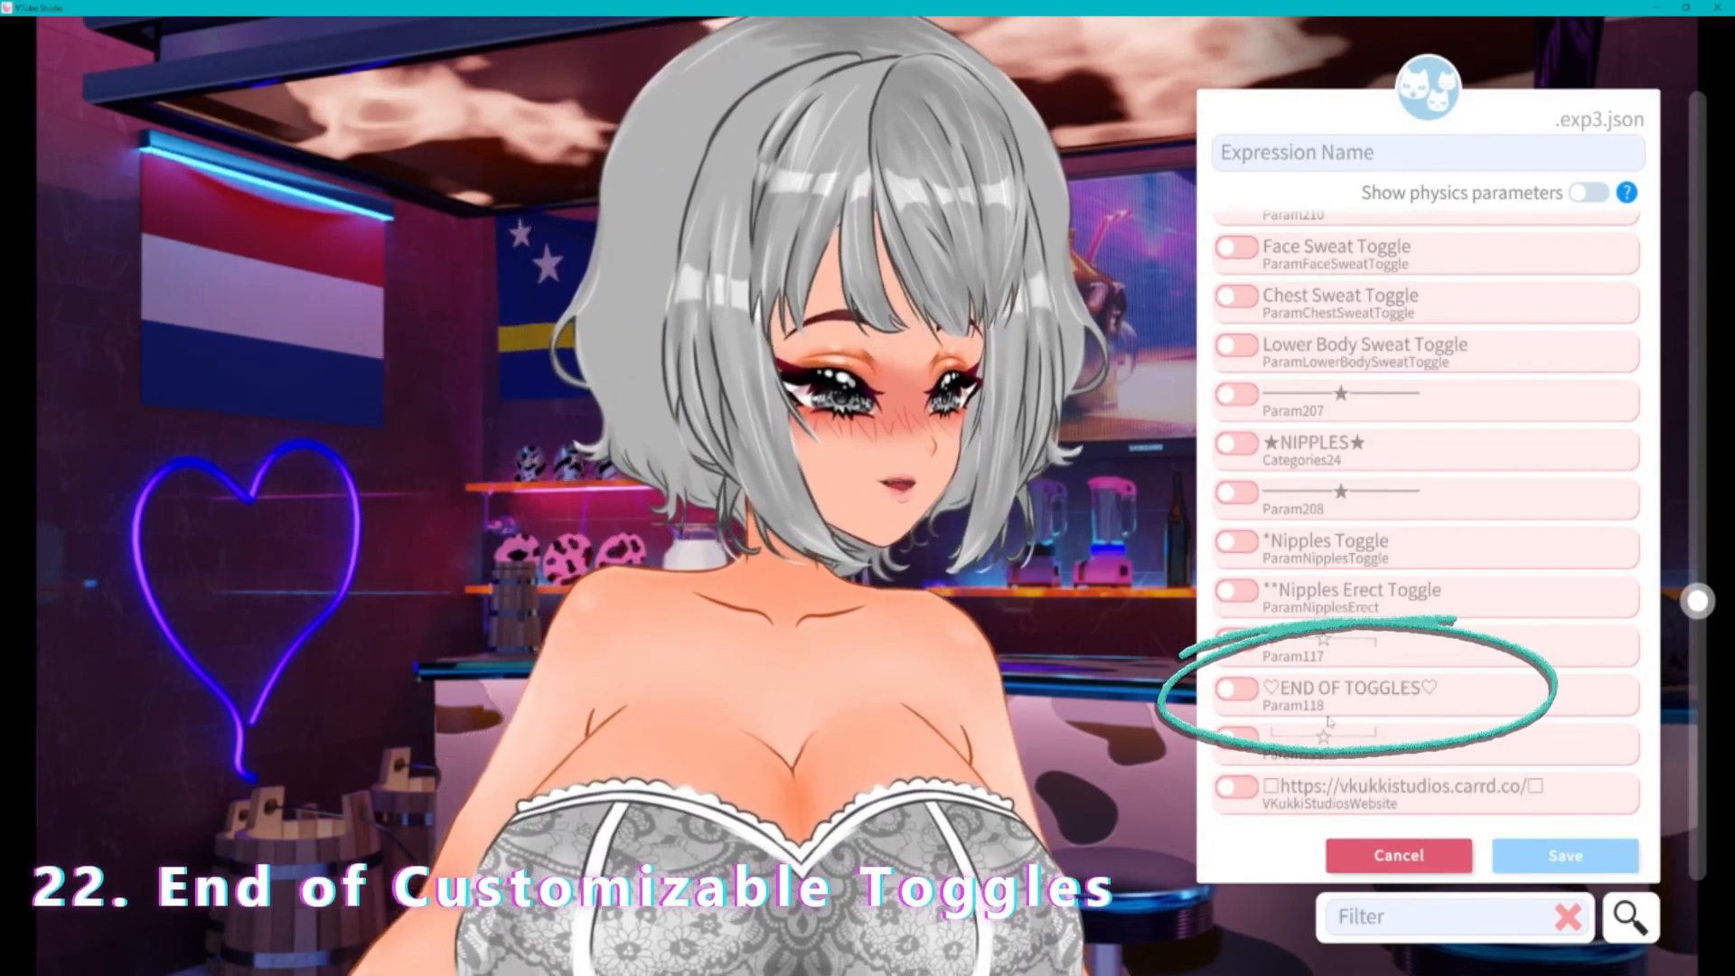
- Look through the end of the parameter list, around END OF TOGGLES, the studio website entry and the Angles section
scroll(1321, 666, down, 2)
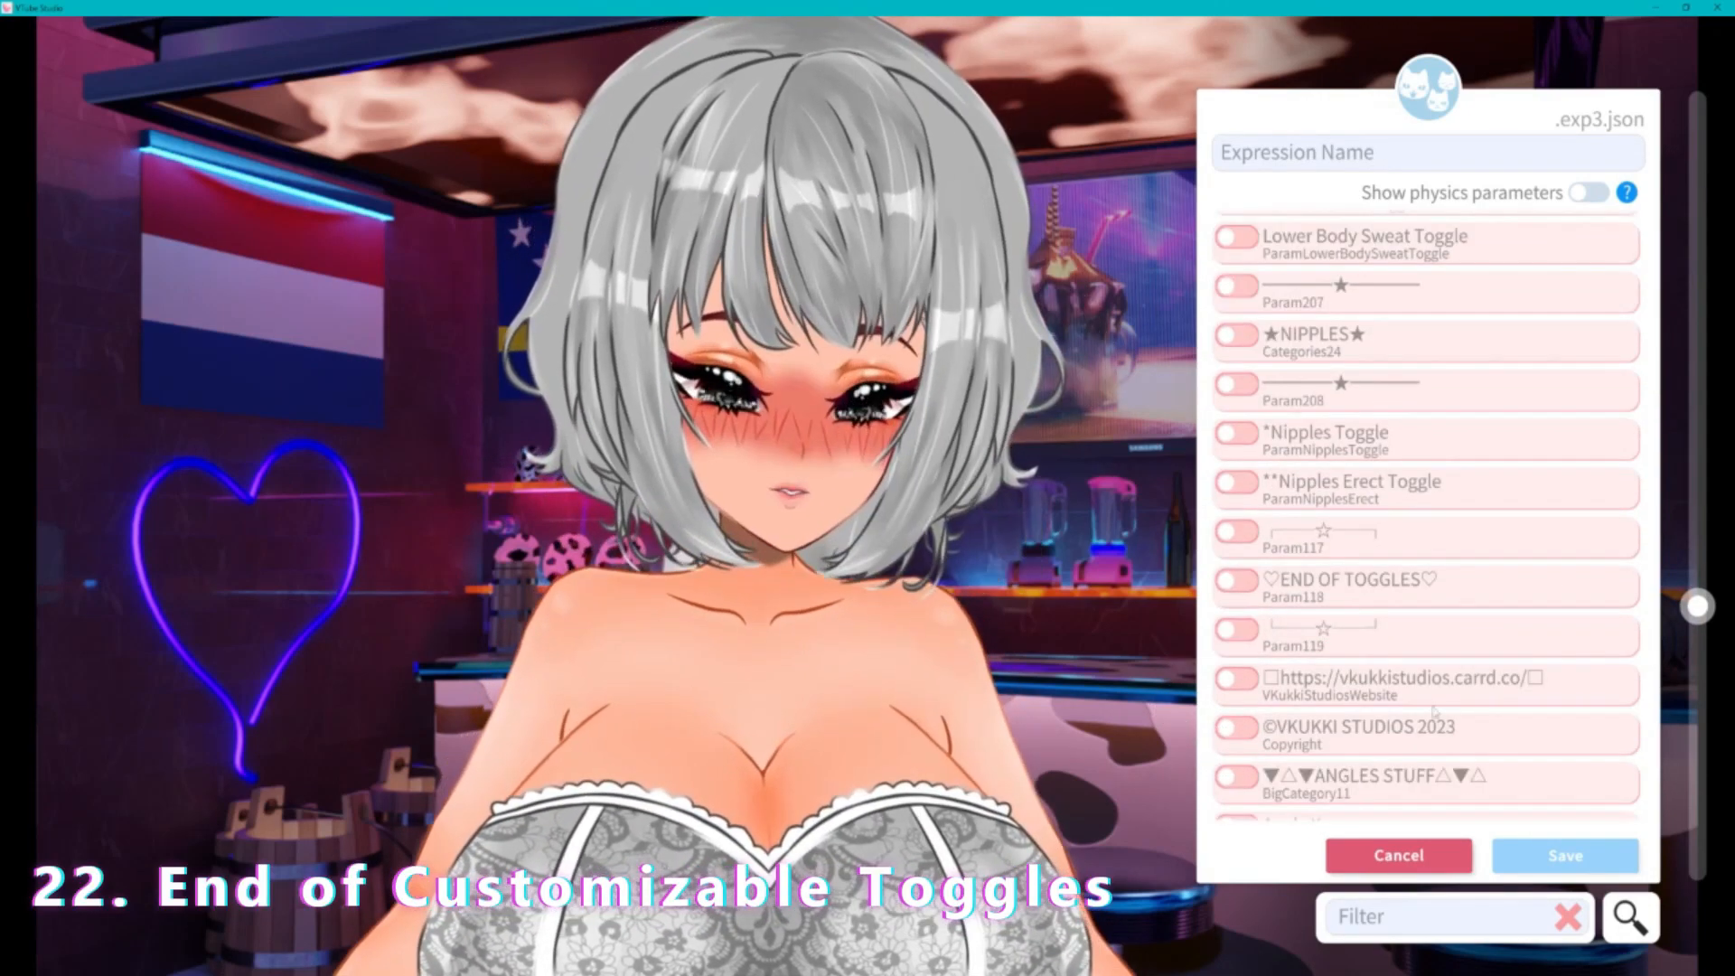
scroll(1360, 714, down, 2)
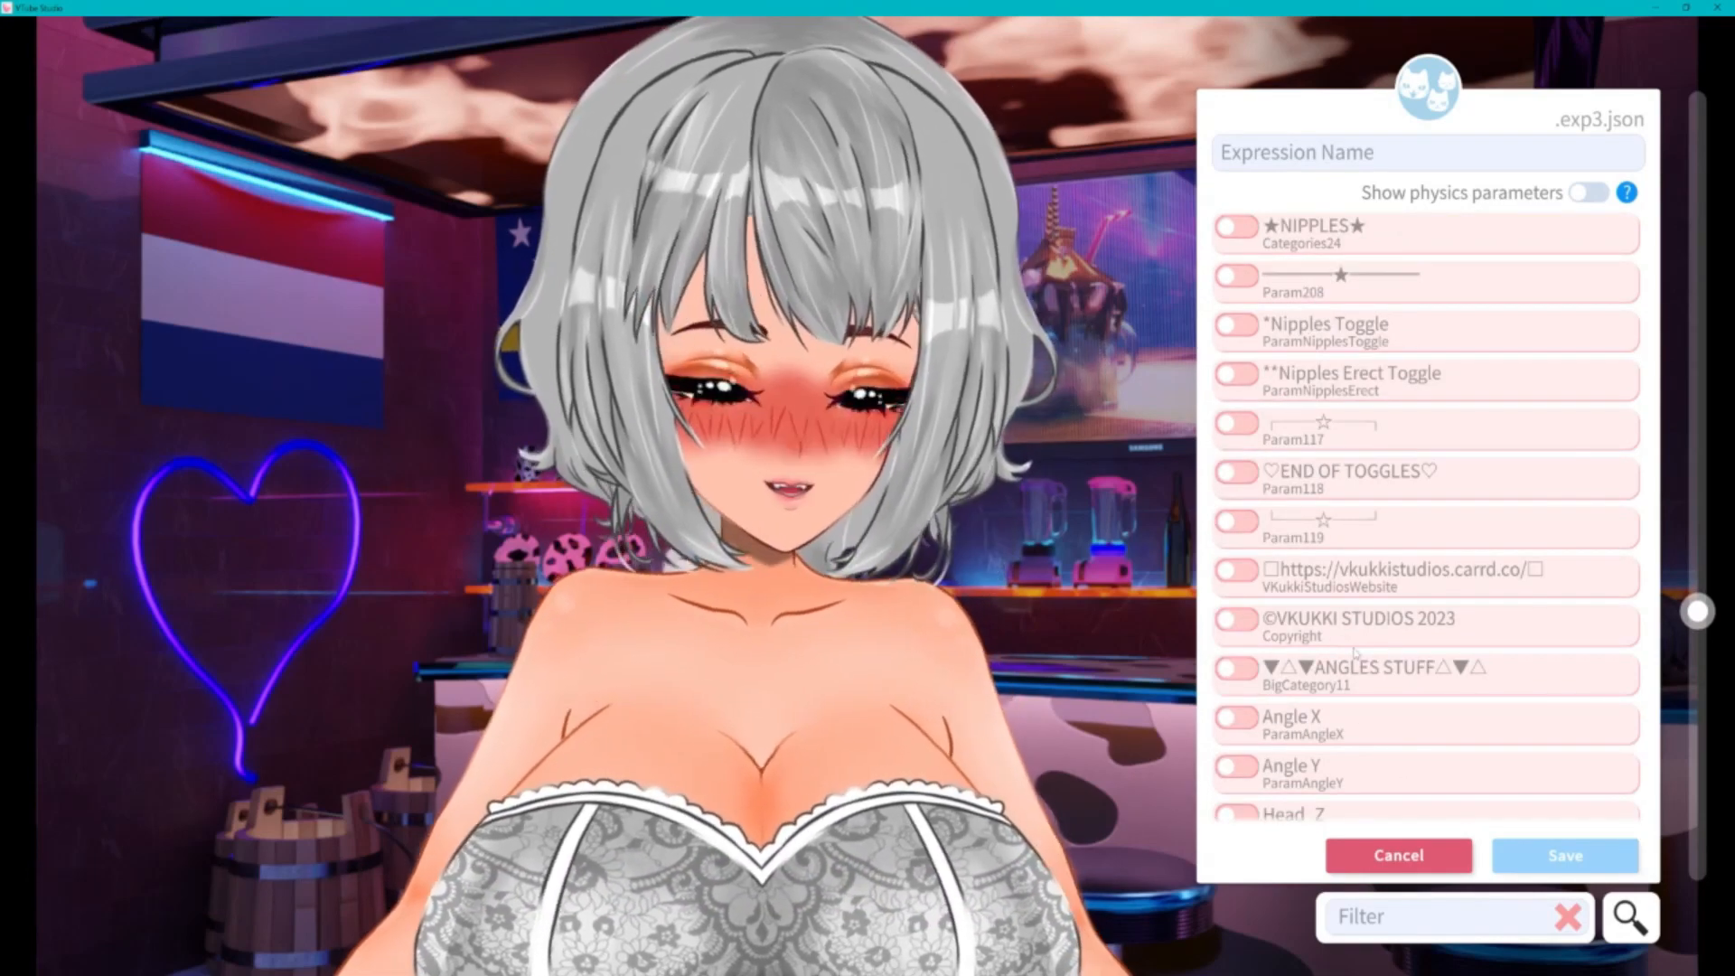
scroll(1337, 643, up, 2)
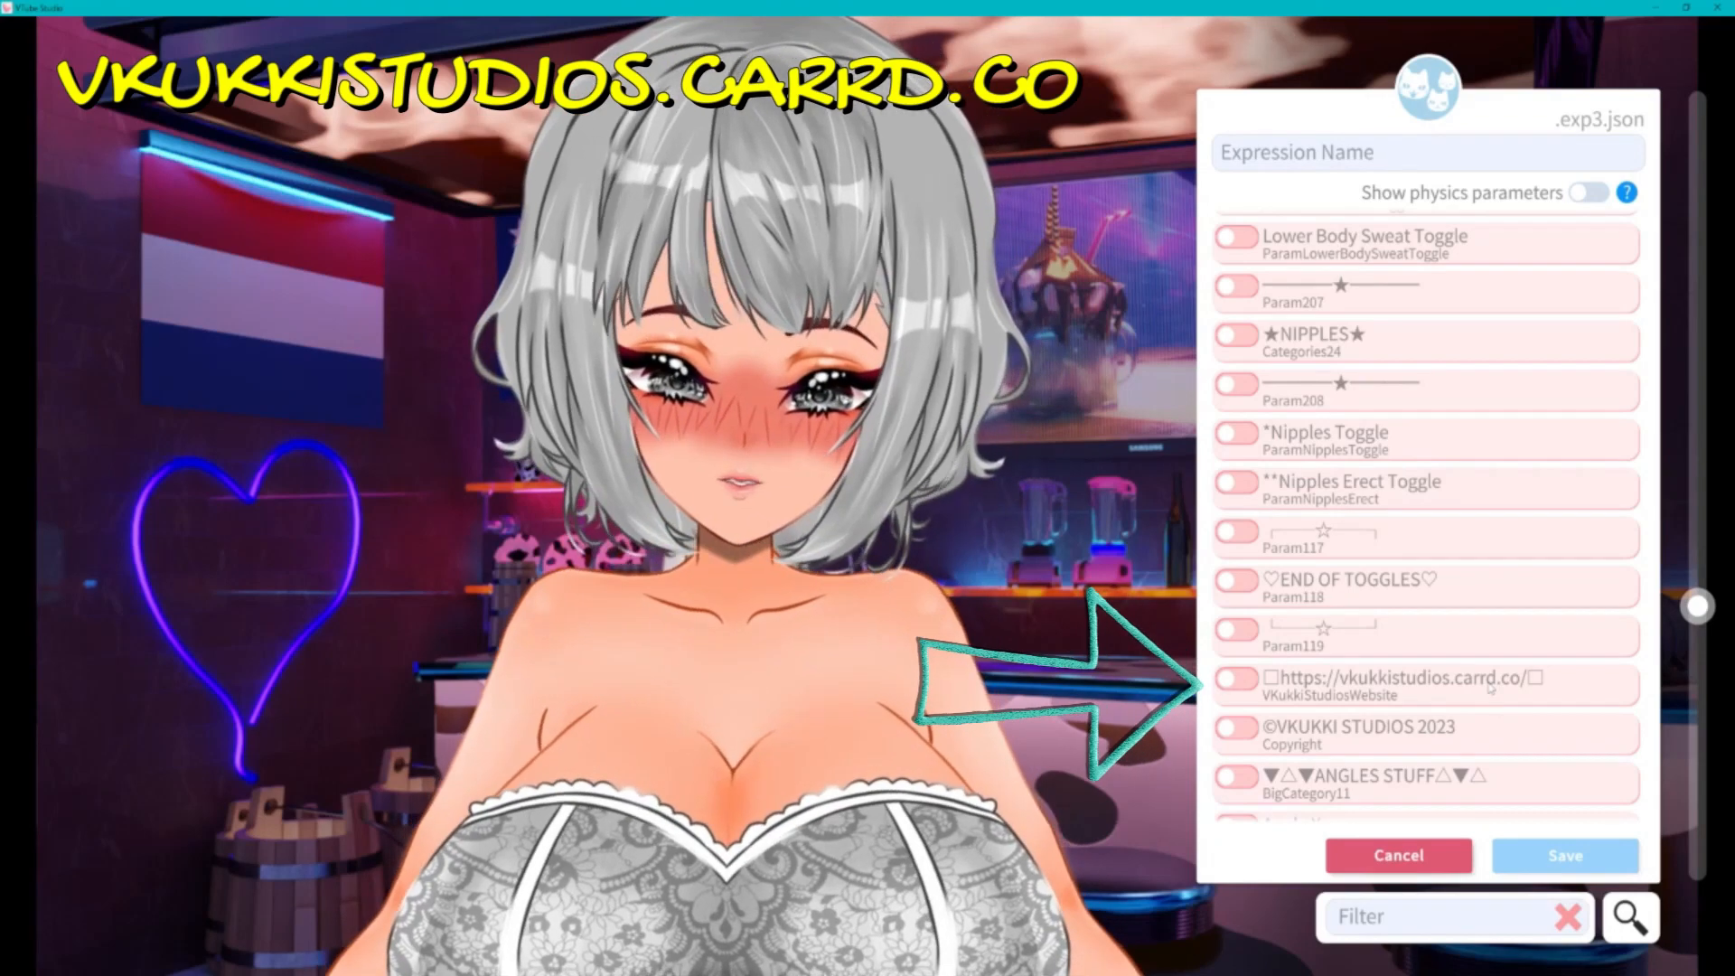
scroll(1486, 682, up, 3)
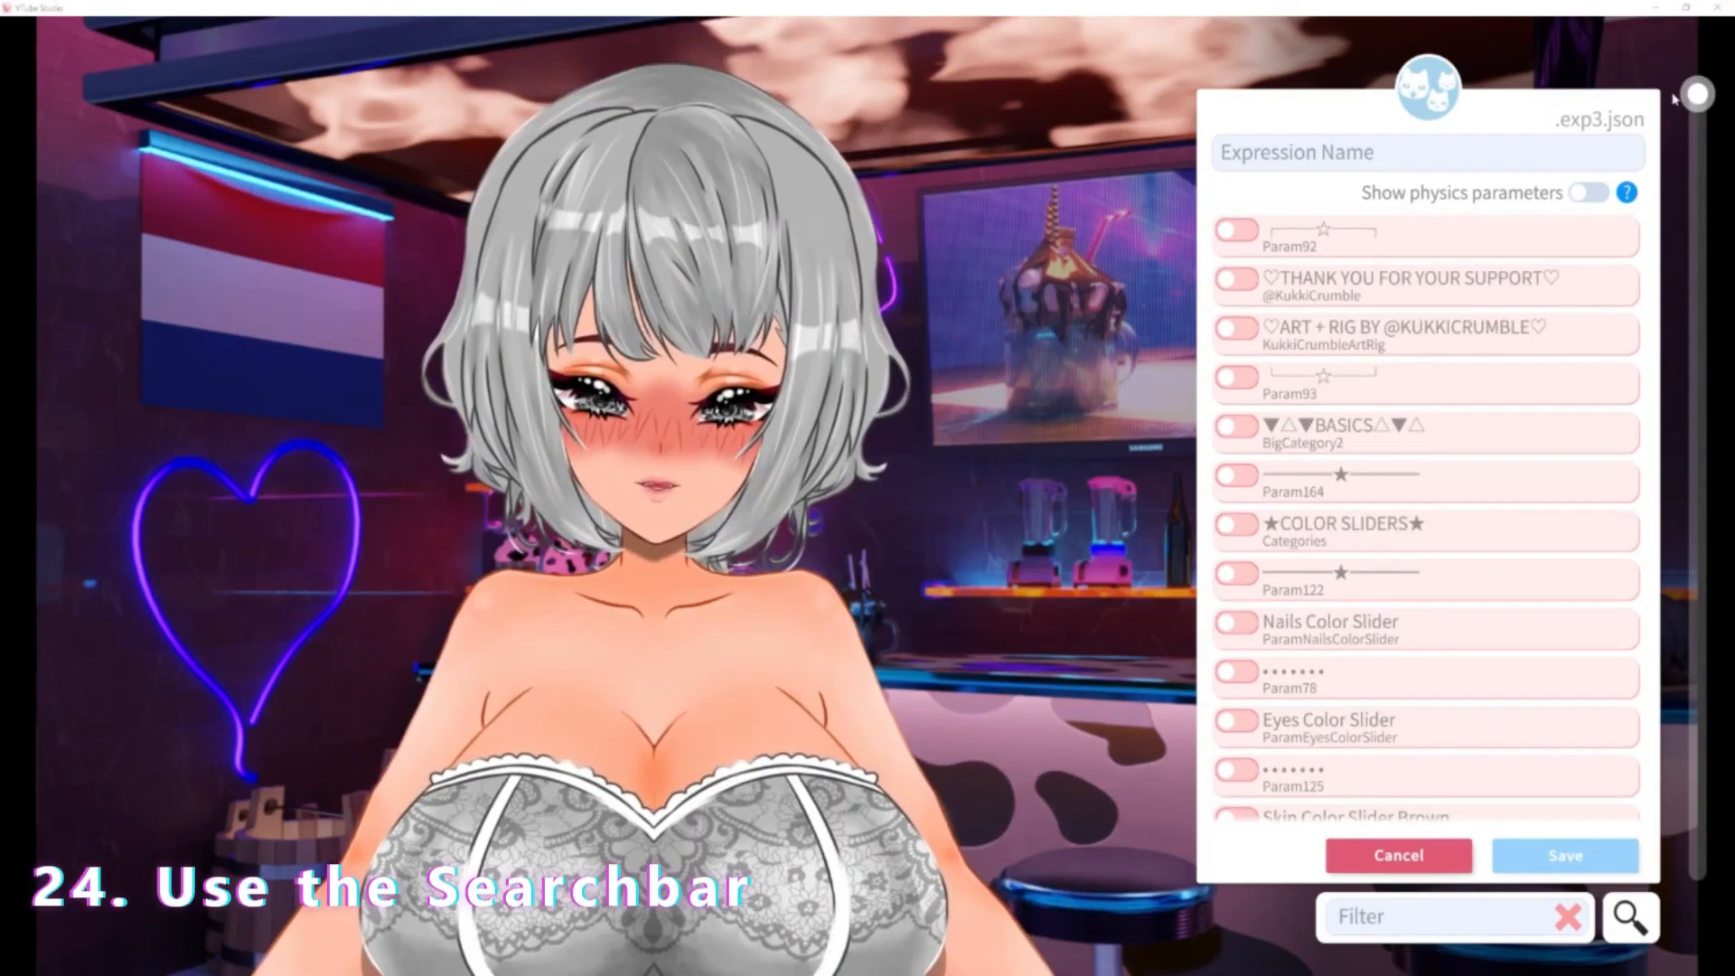
- Filter the parameters by "skirt" and try the Skirts Toggle values, returning to 0
drag(1704, 109, 1702, 214)
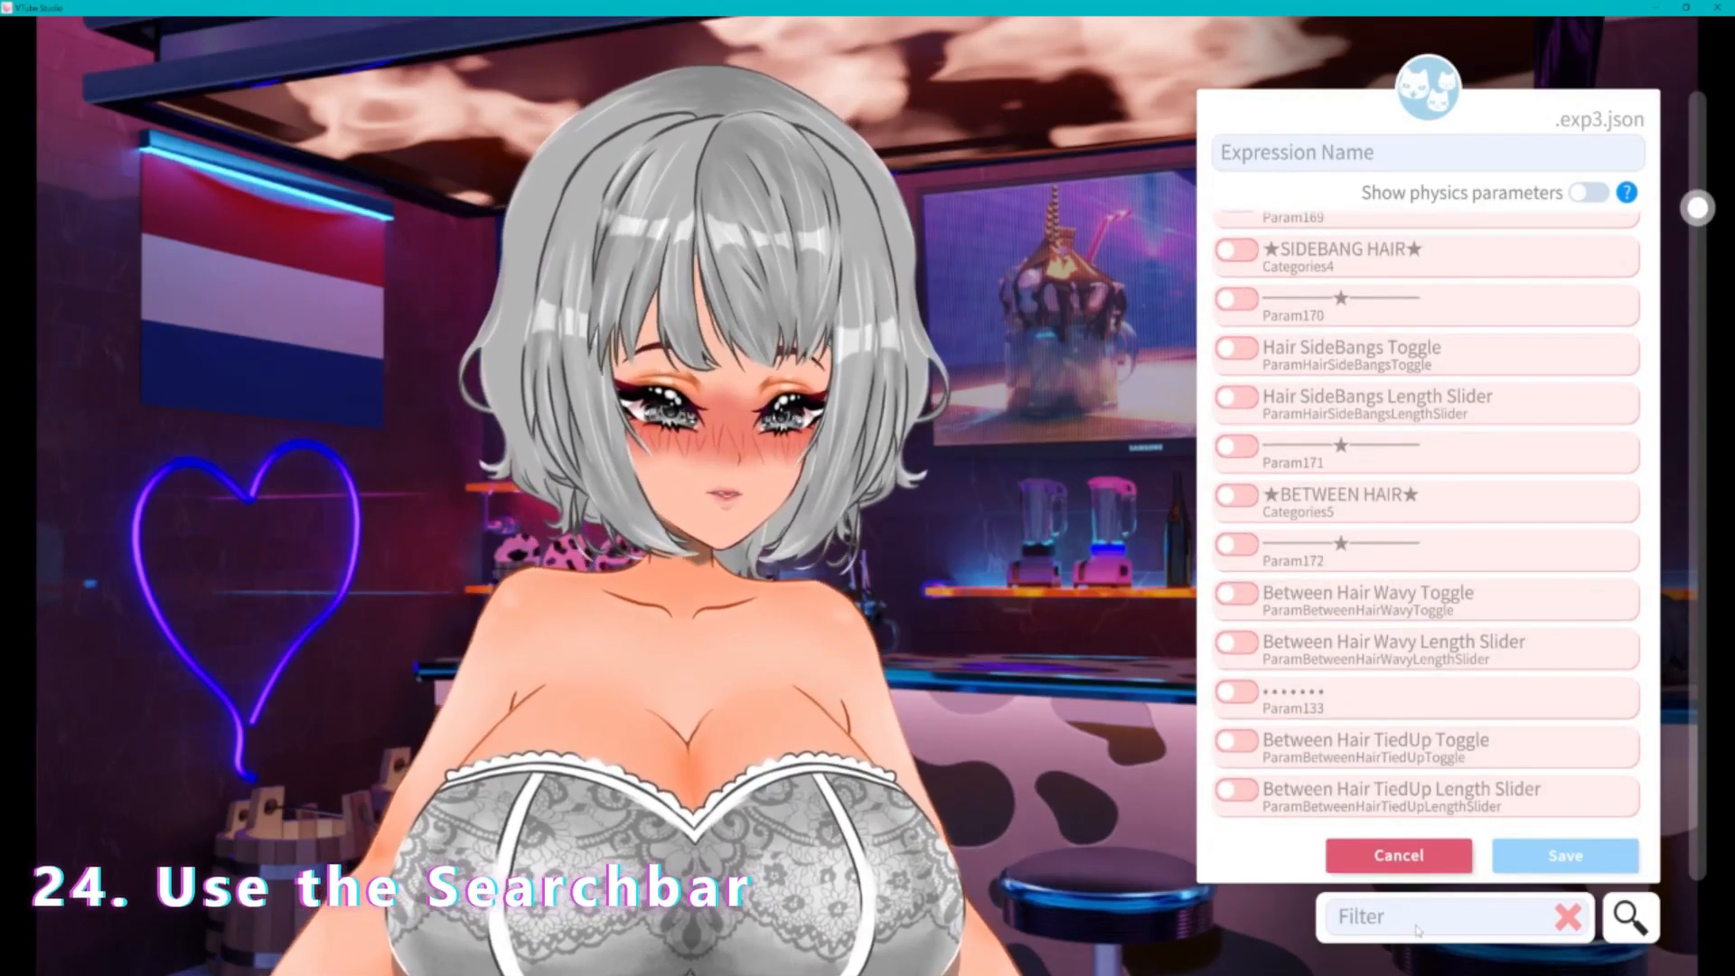
click(1415, 921)
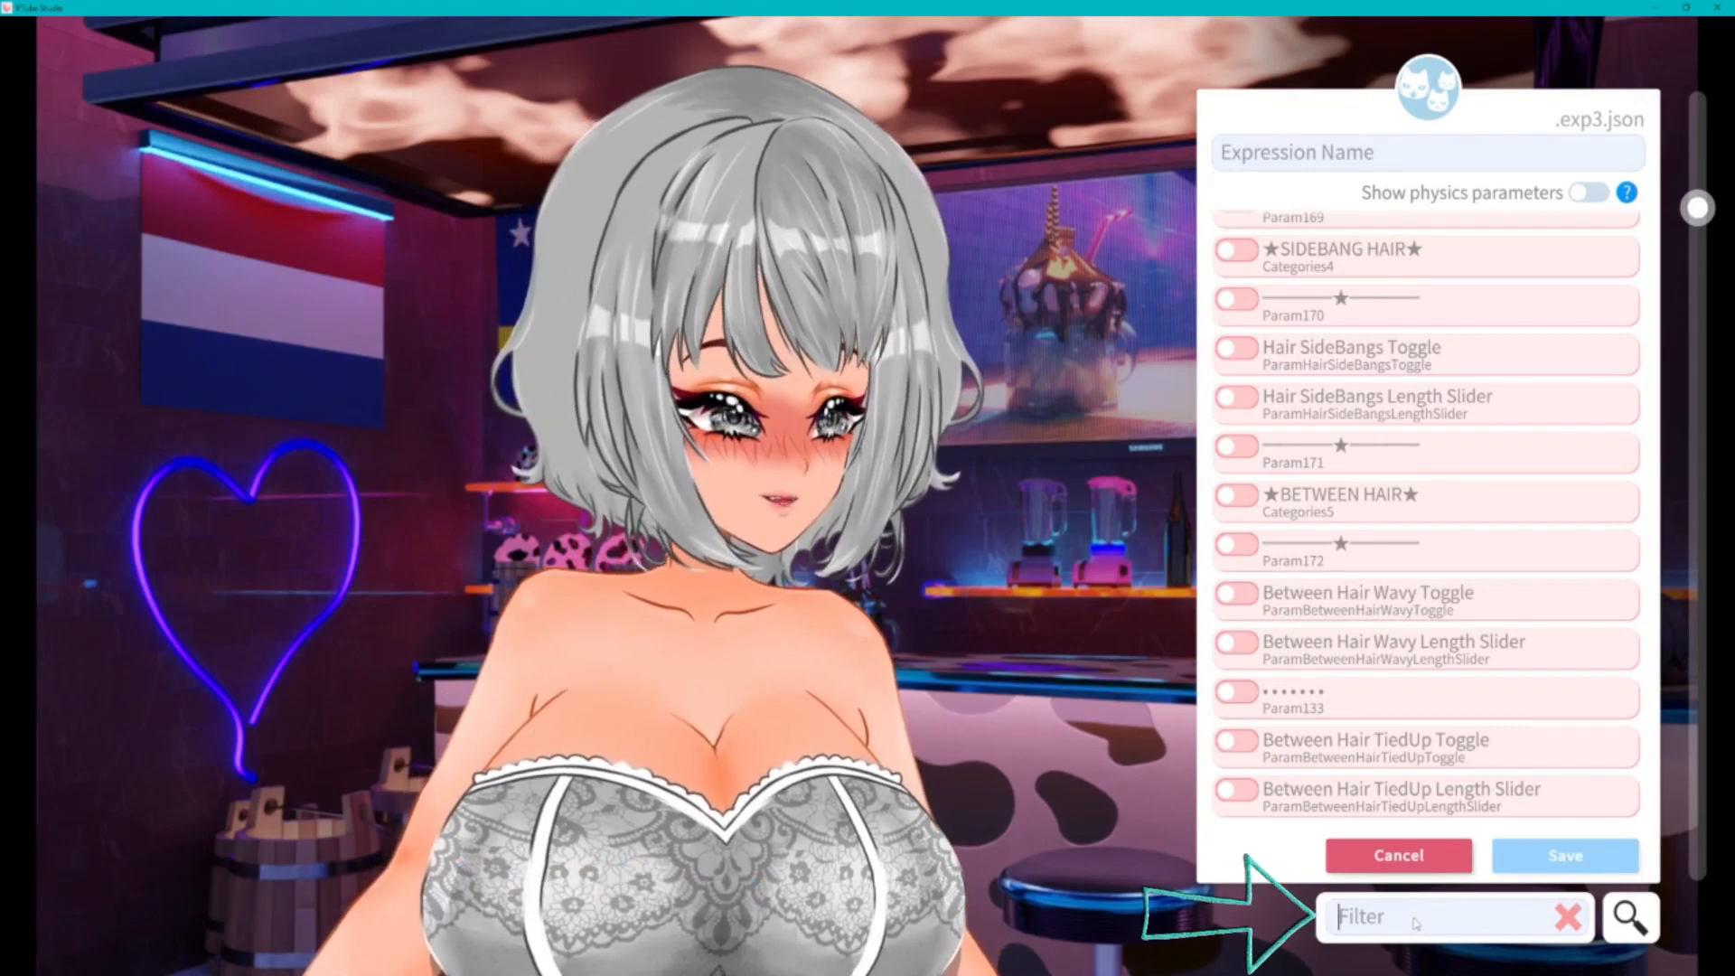
text(skirt)
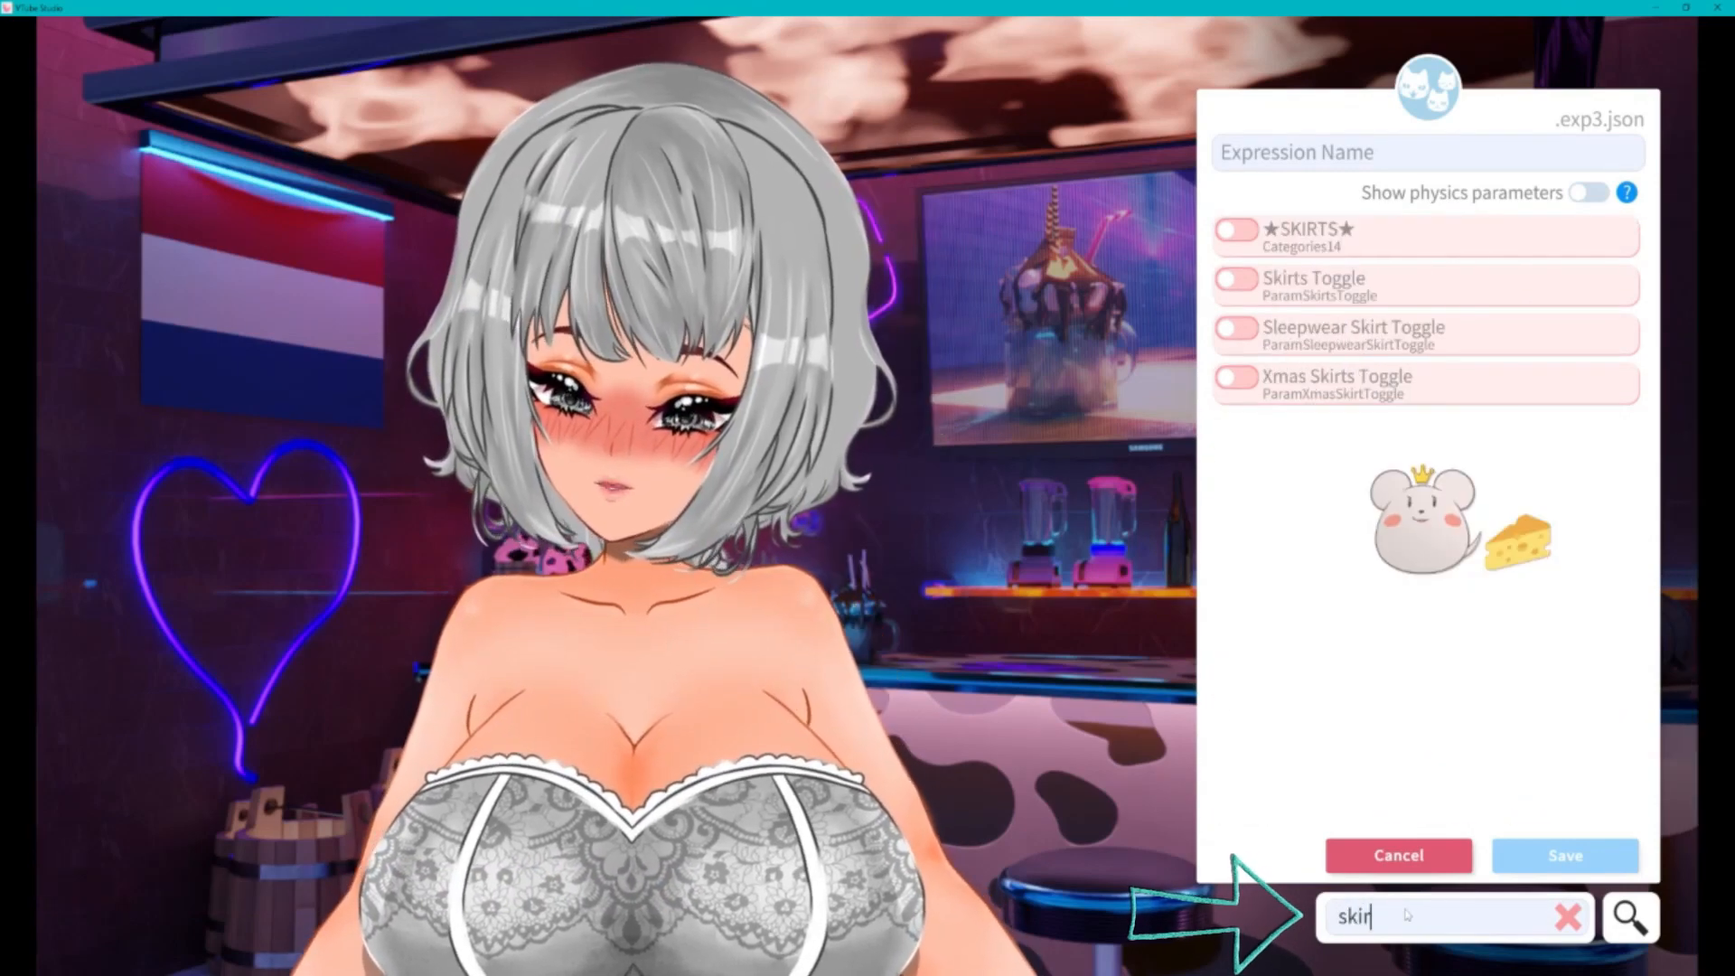
click(1271, 304)
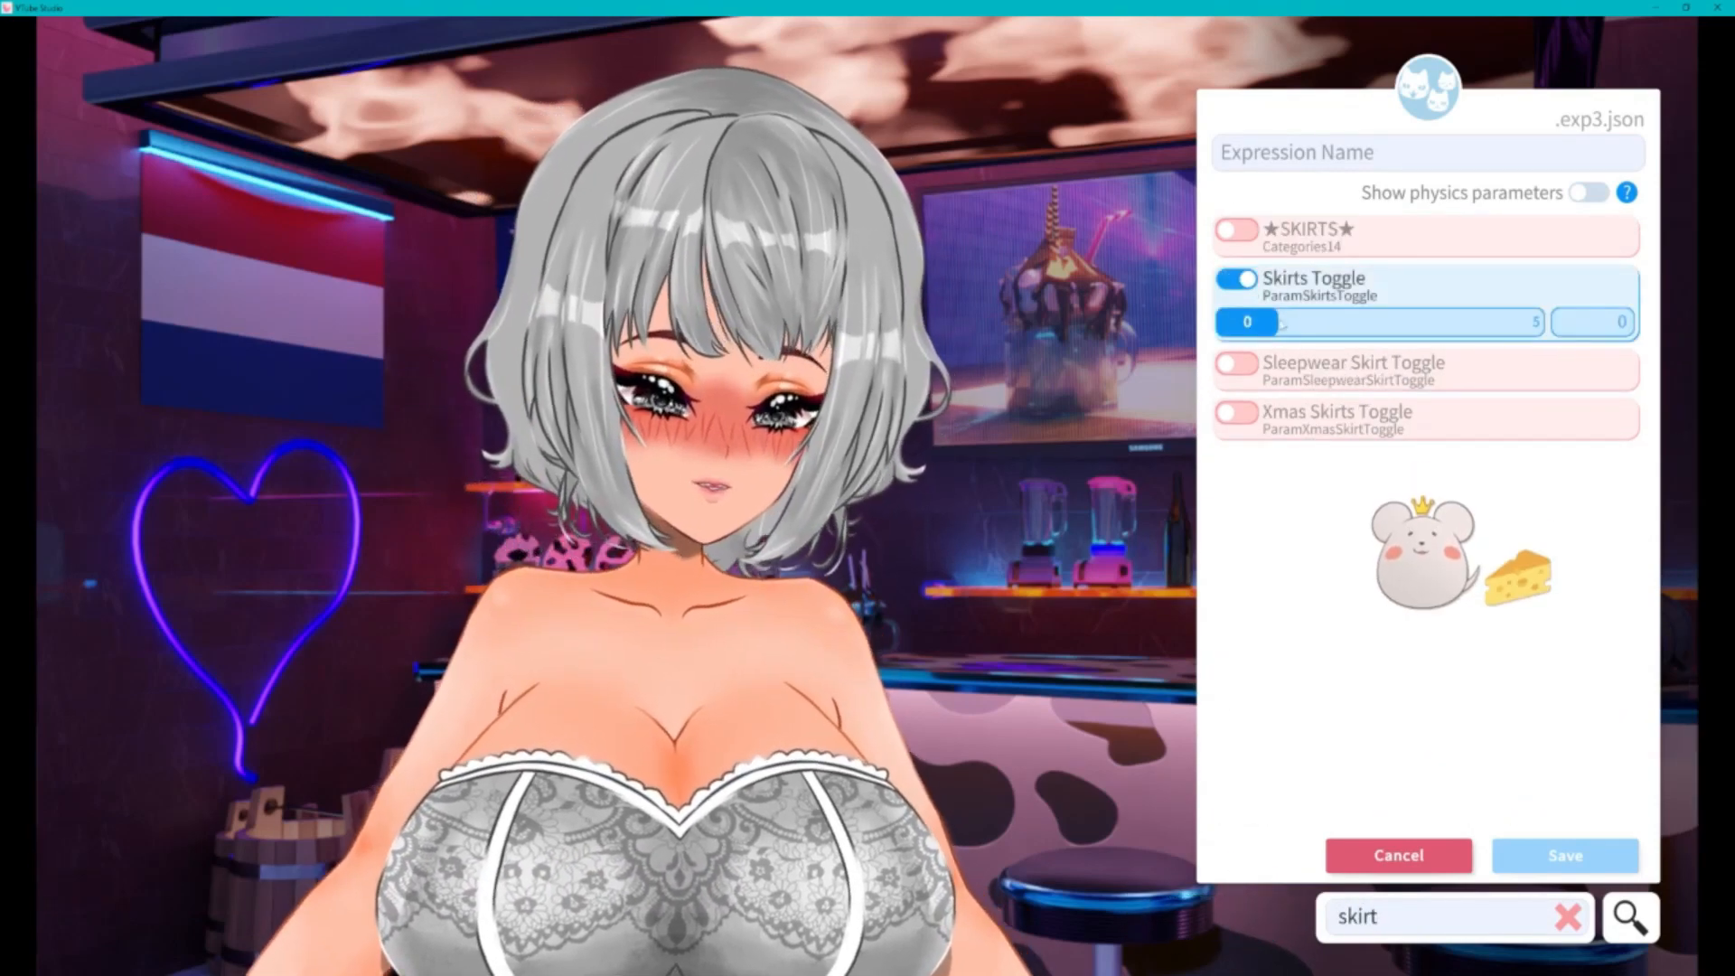
drag(1512, 322, 1182, 334)
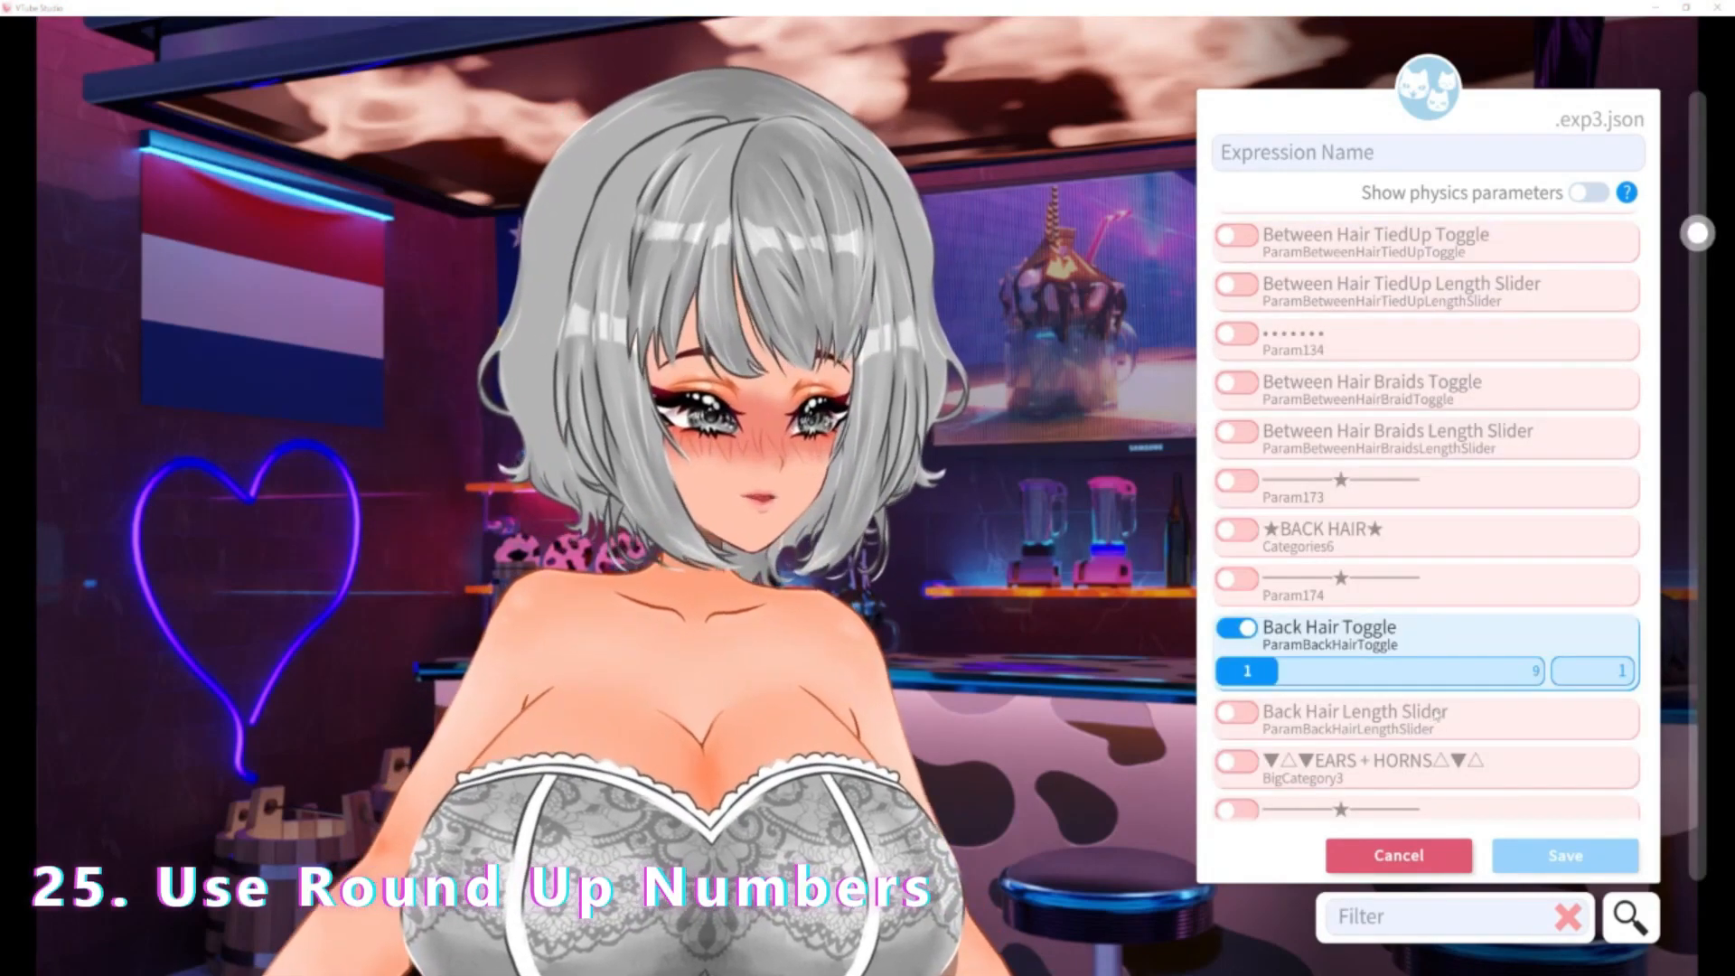
- Try several in-between values for the Back Hair Toggle and set it to exactly 5
click(1251, 671)
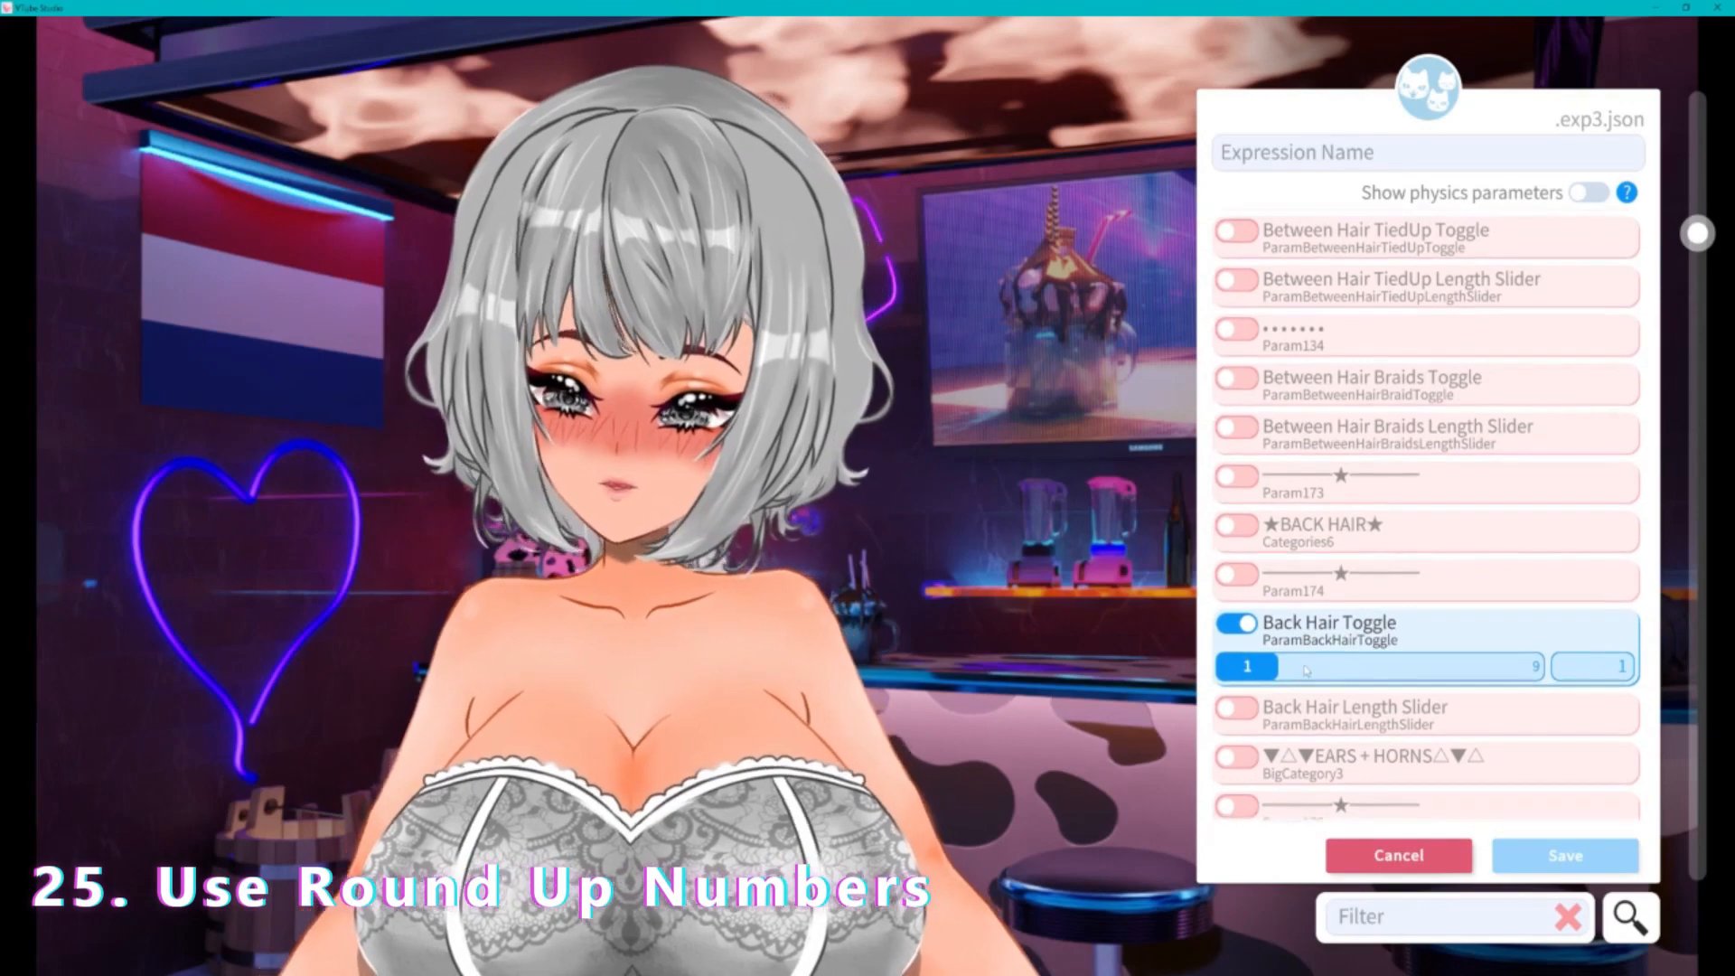
drag(1329, 673, 1507, 673)
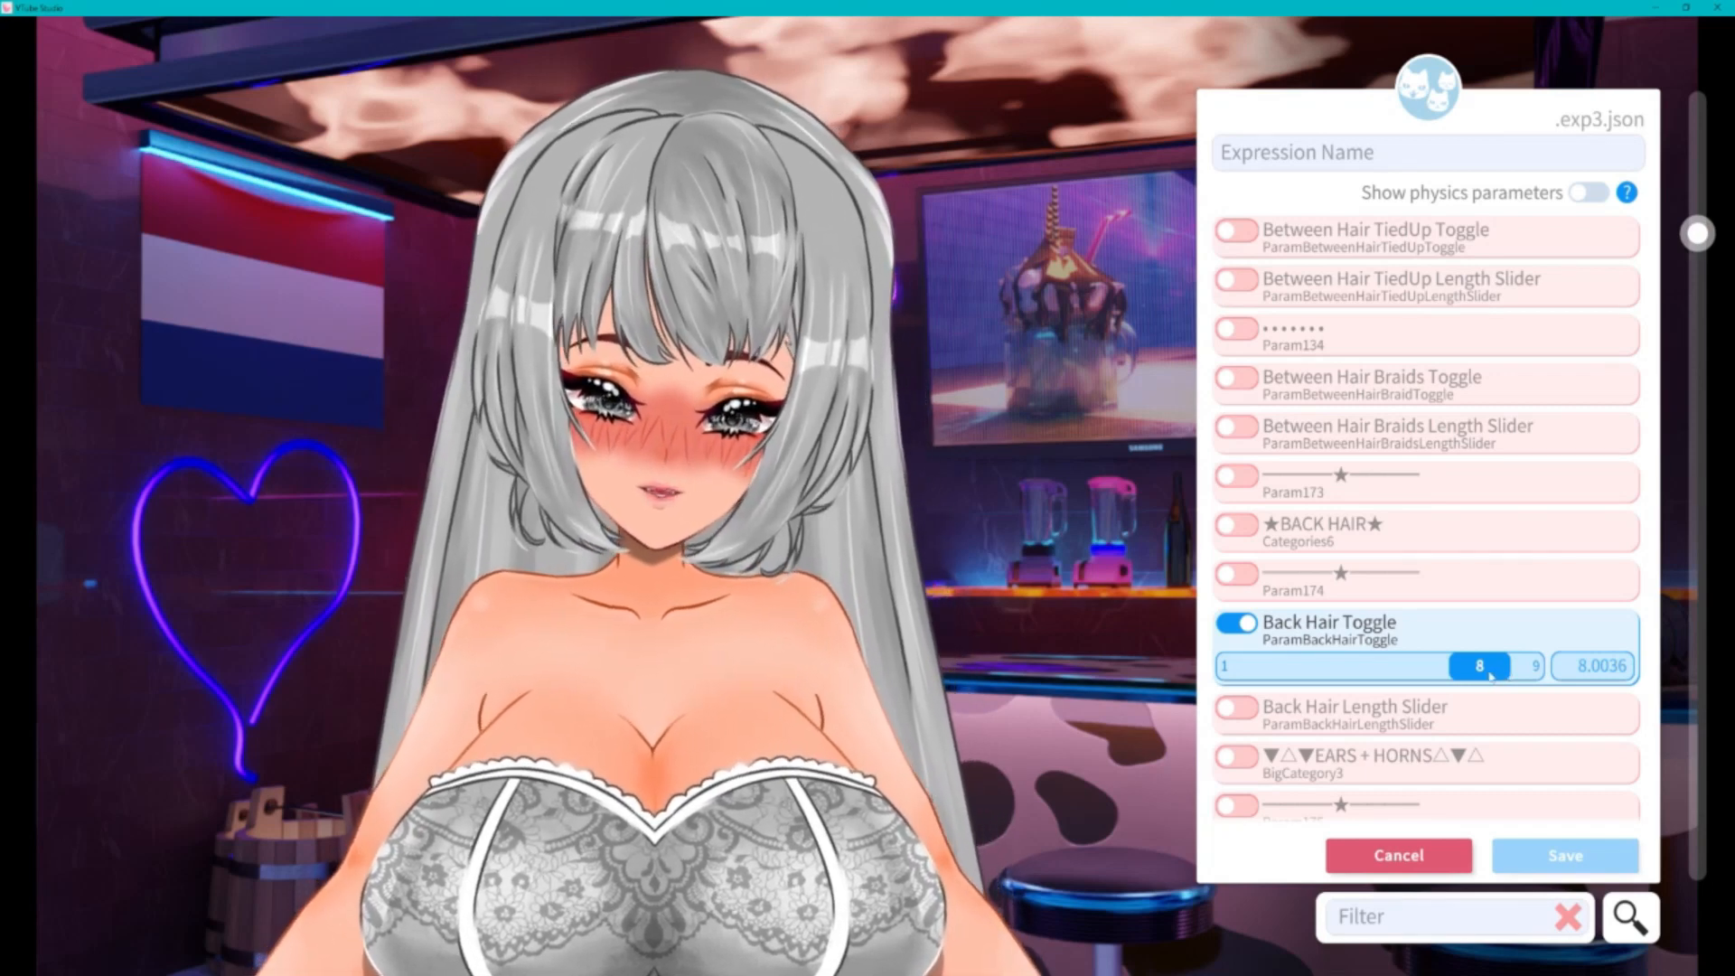
drag(1490, 674, 1466, 686)
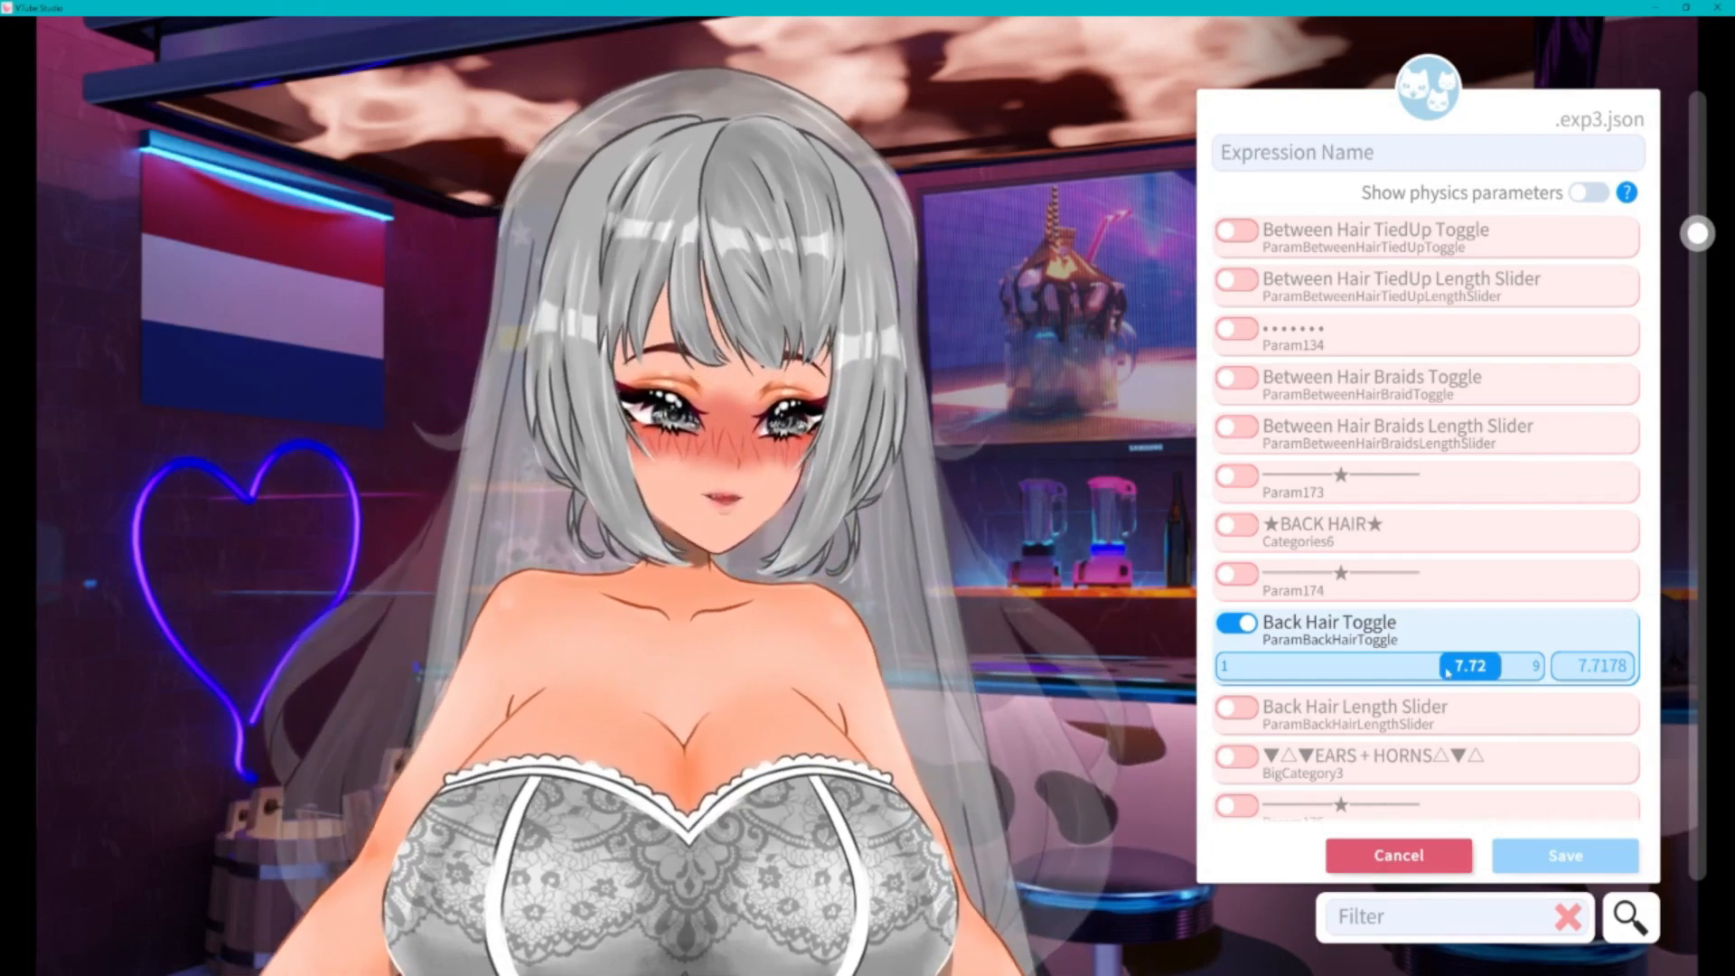
drag(1448, 672, 1403, 670)
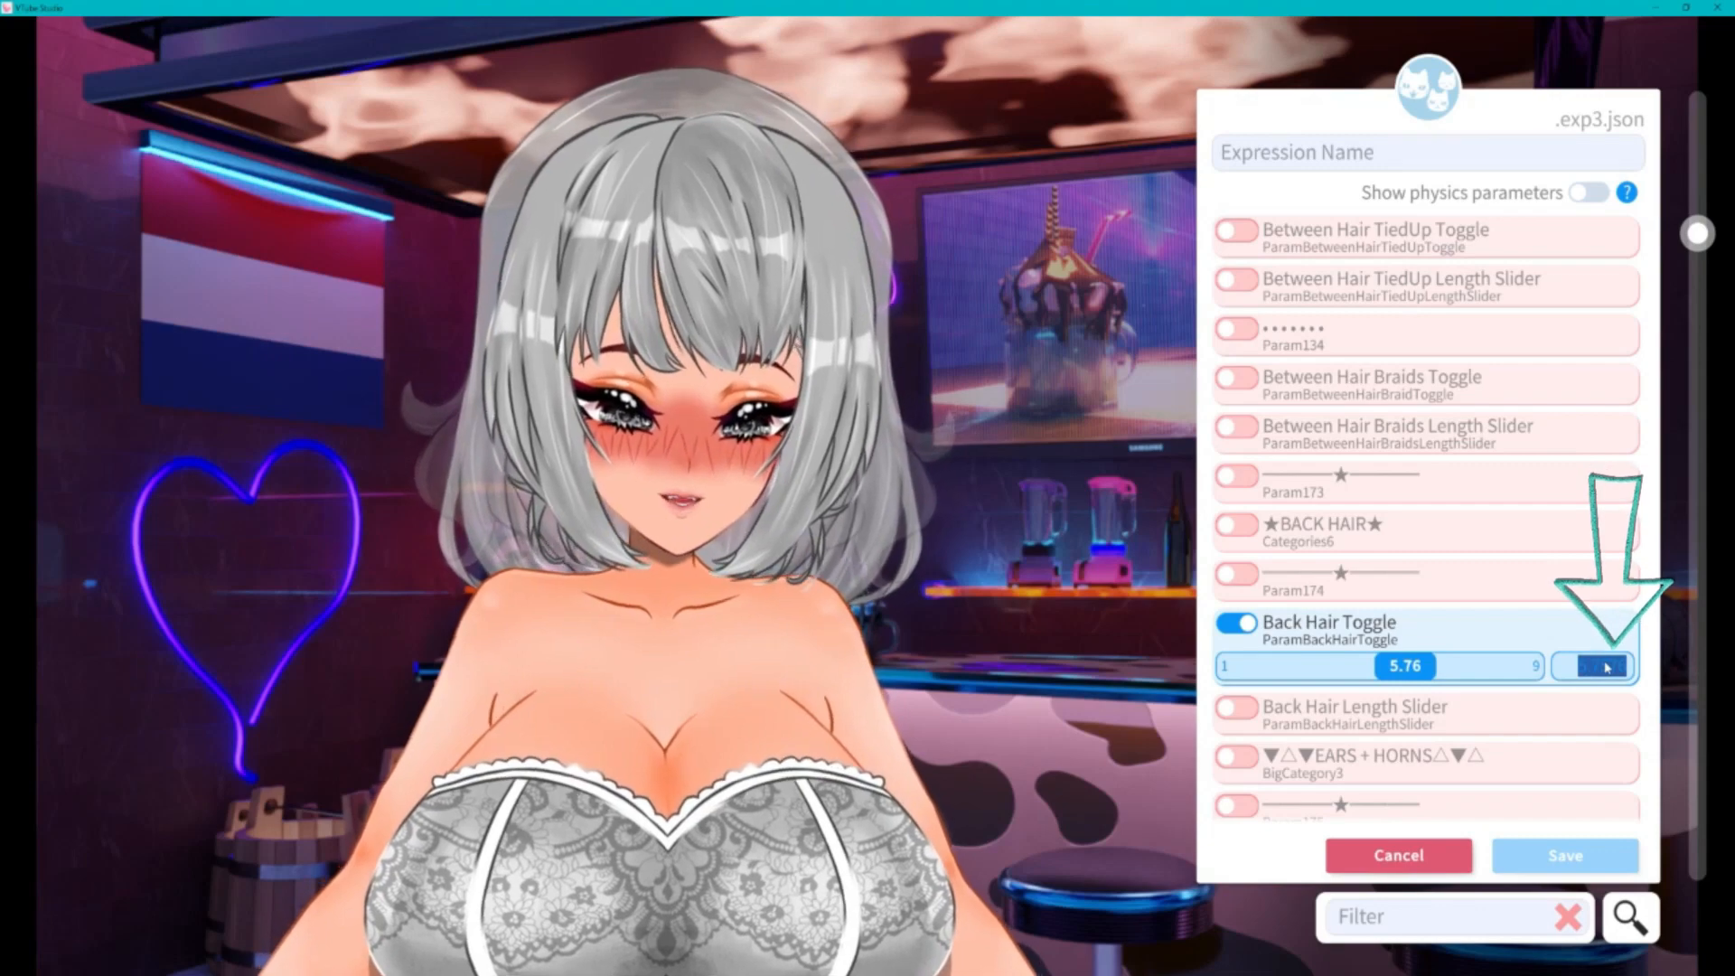
text(5)
click(1604, 668)
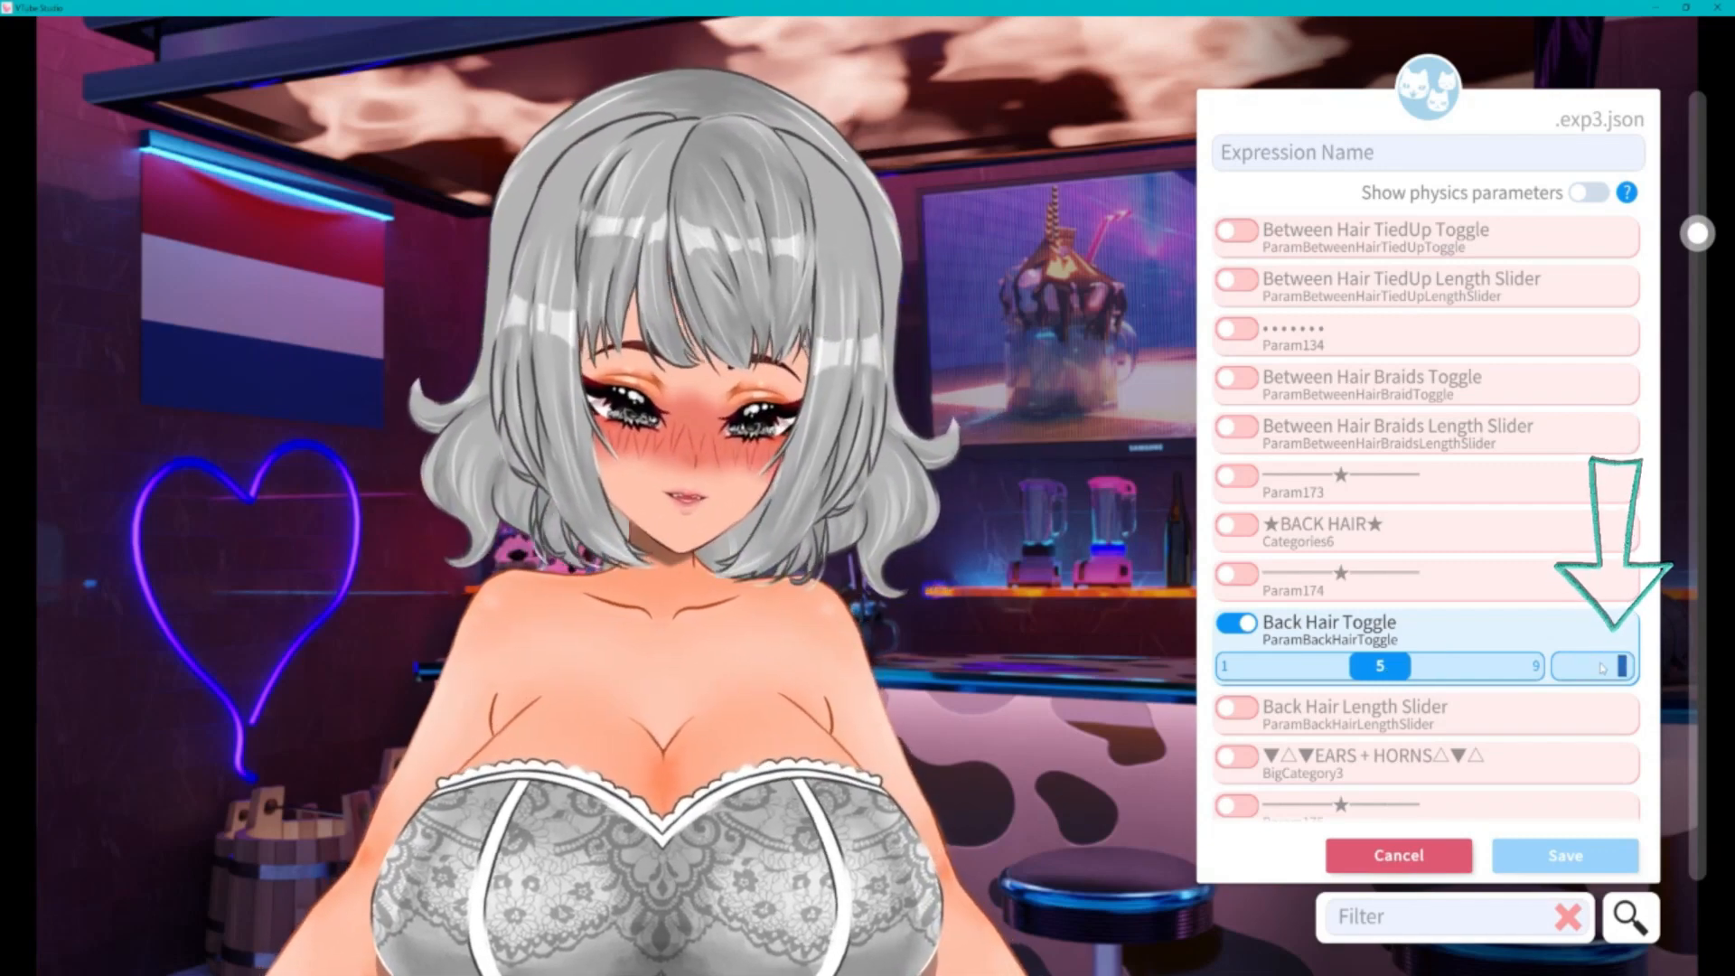
- Set the Back Hair Toggle to 4 and switch on the Back Hair Length Slider, trying -1 and 1 and settling on about -0.04
text(4)
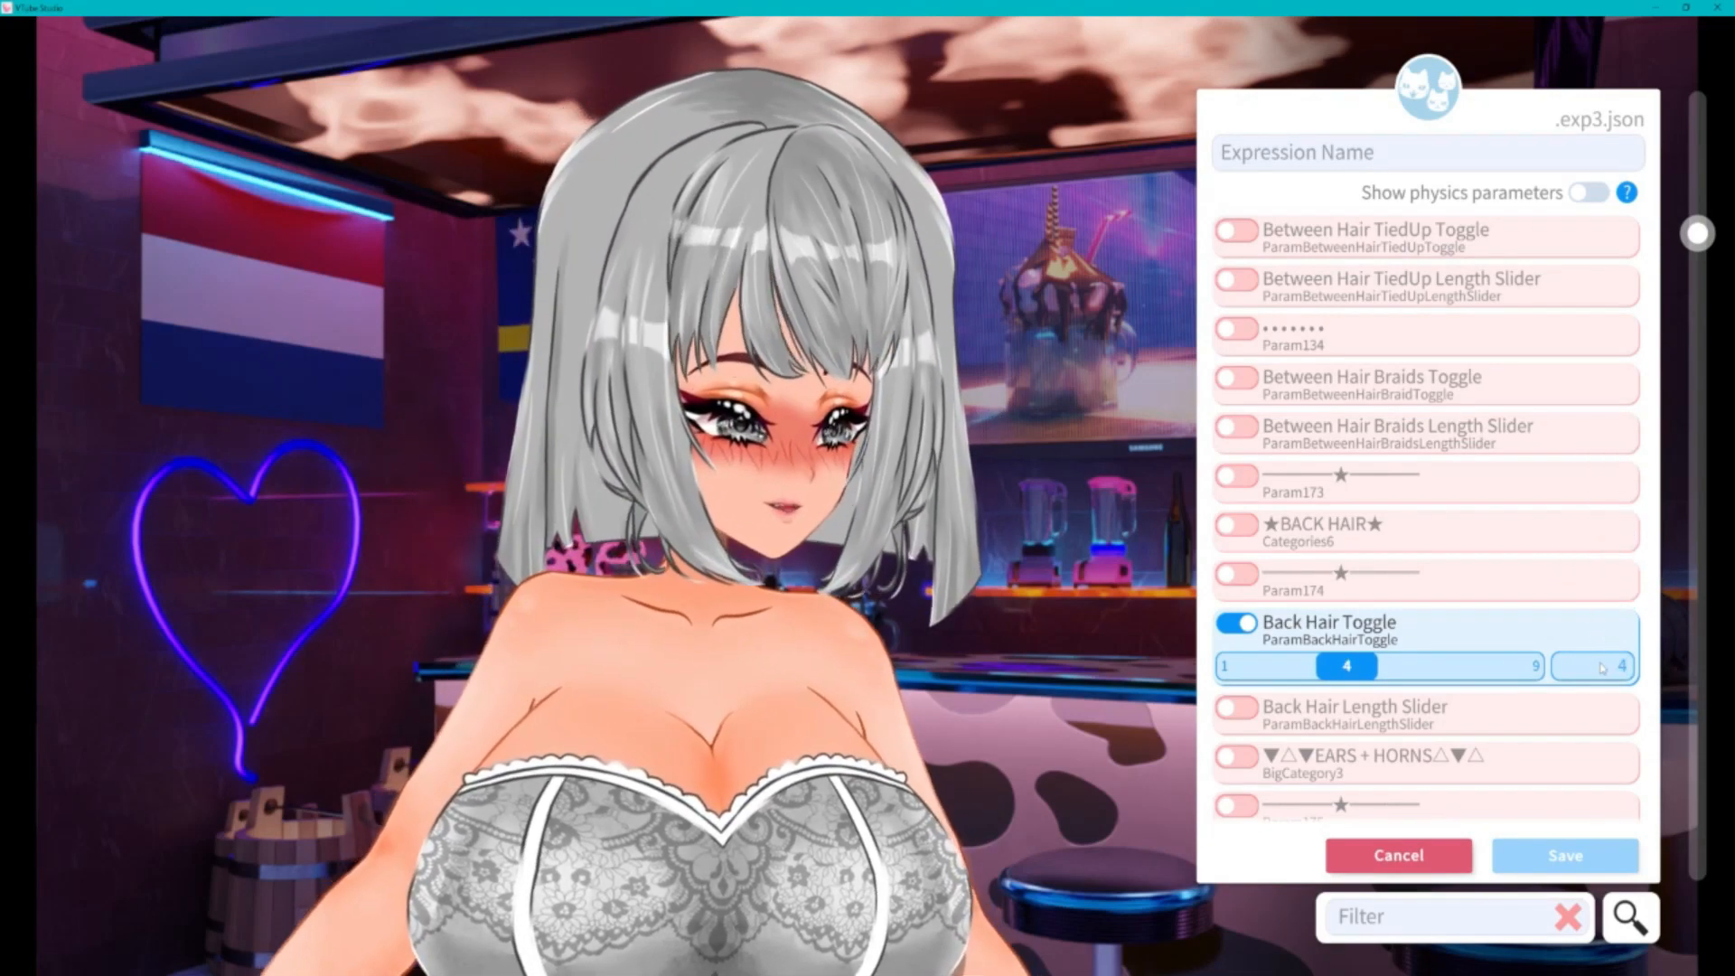
click(1237, 709)
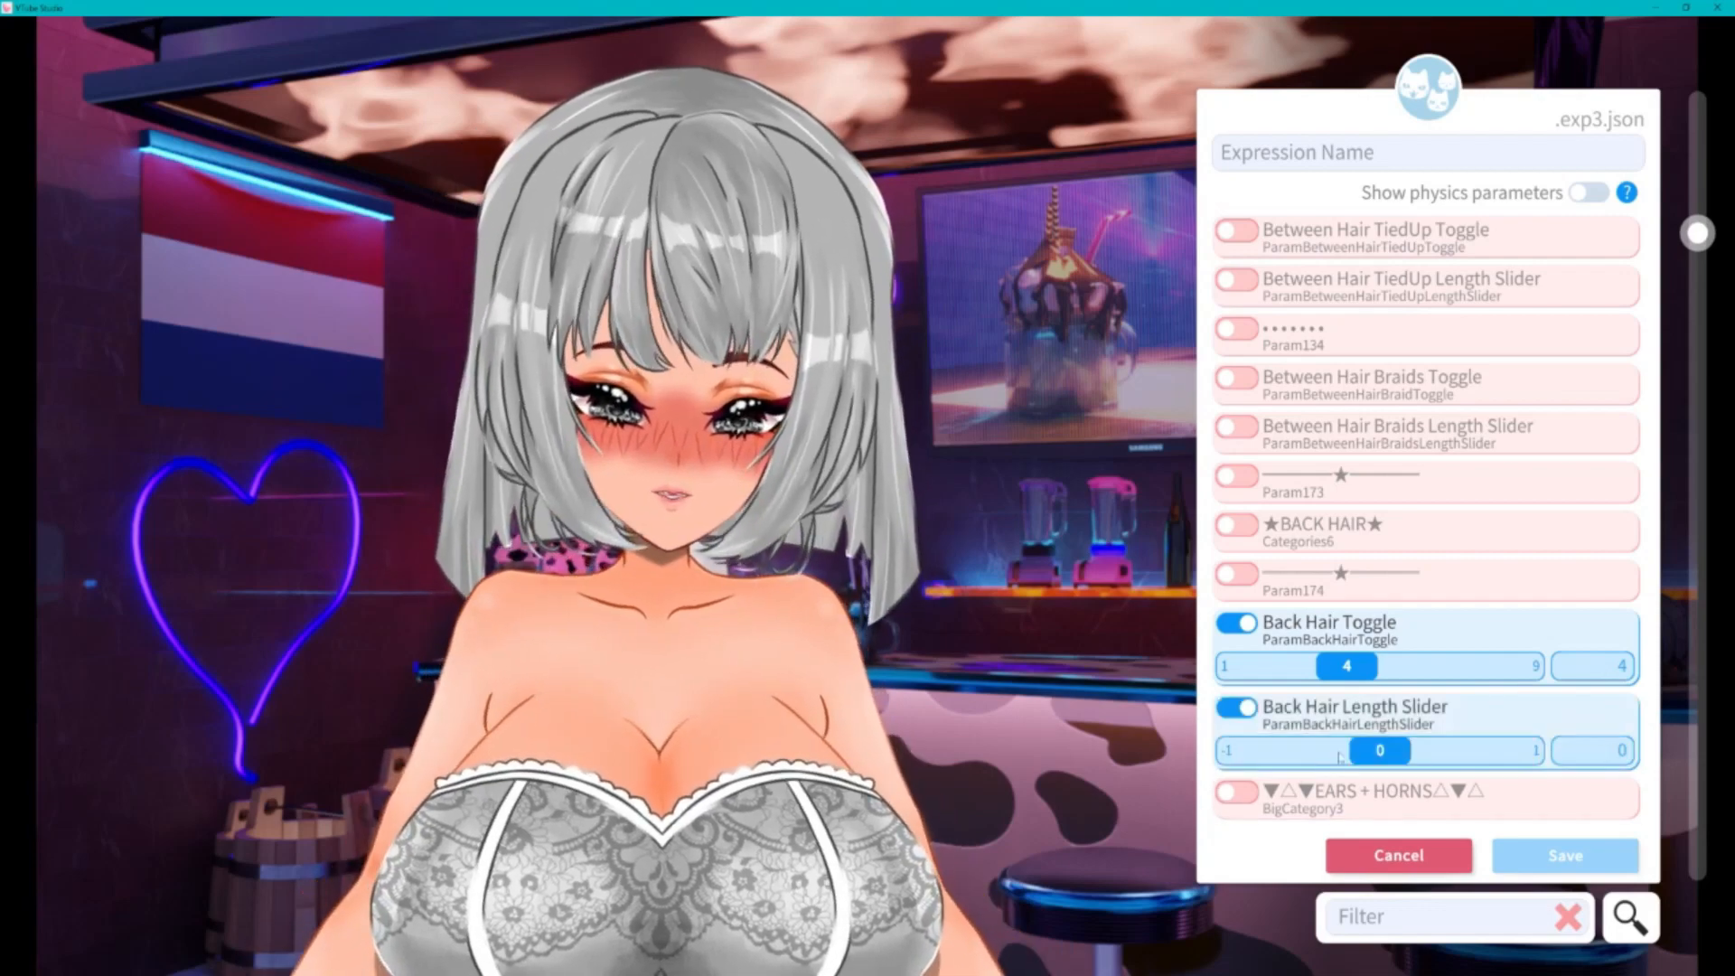
click(1533, 752)
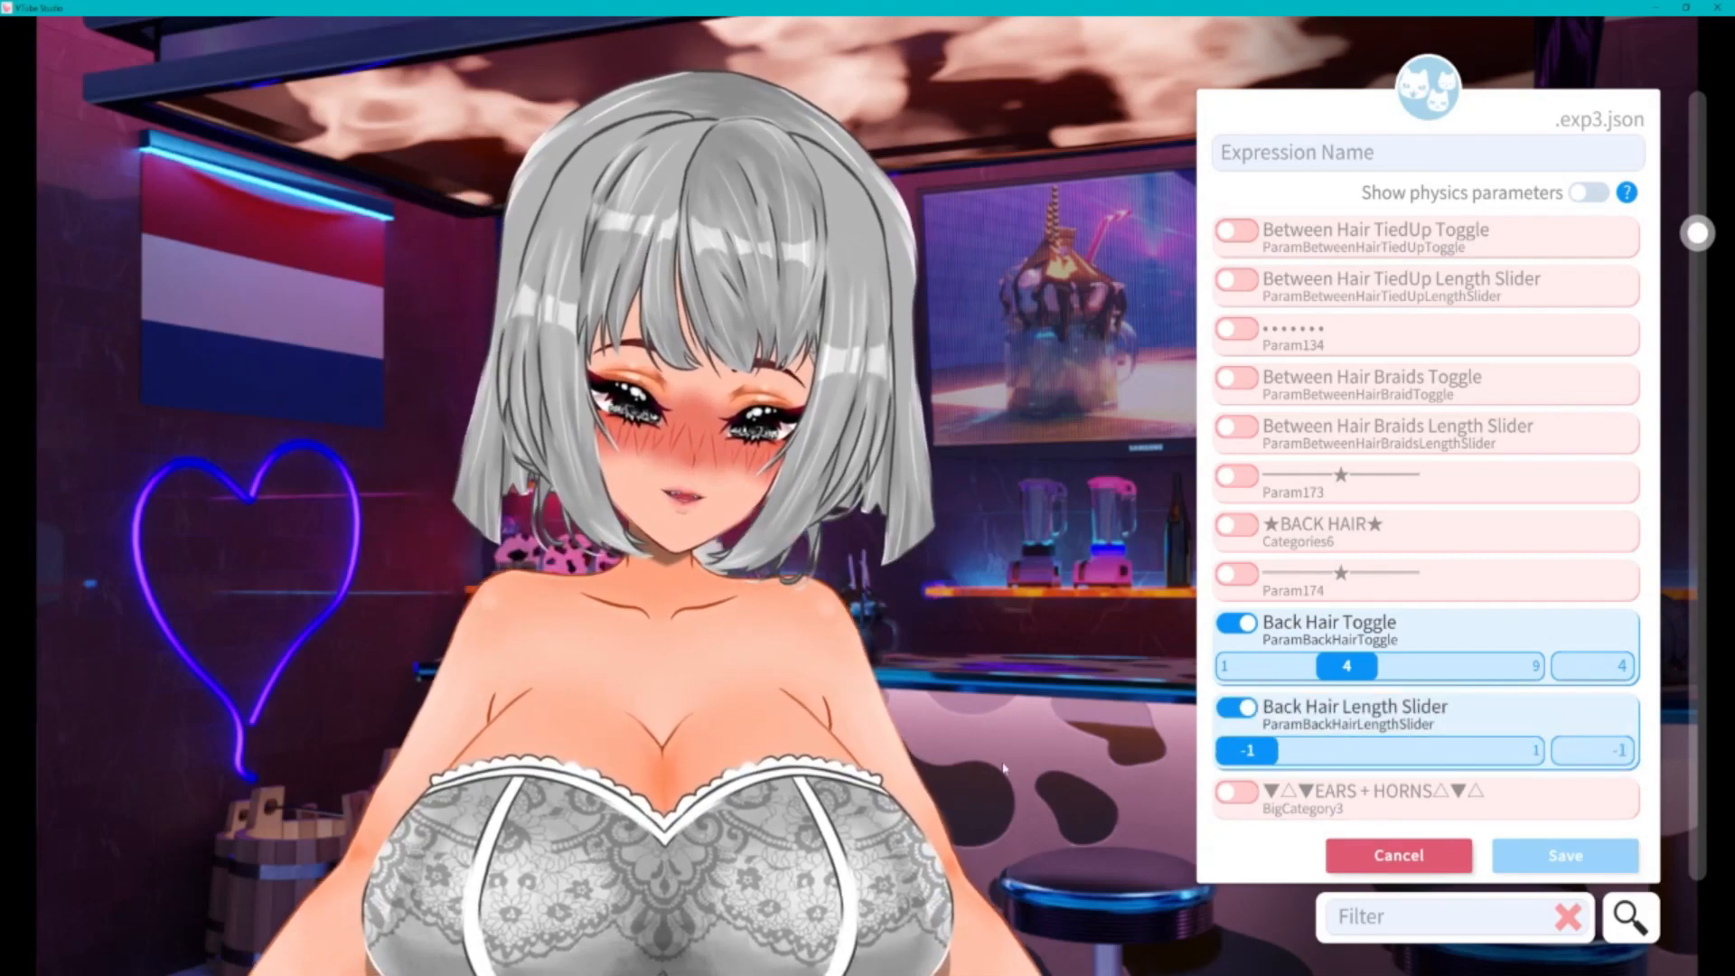
click(1512, 750)
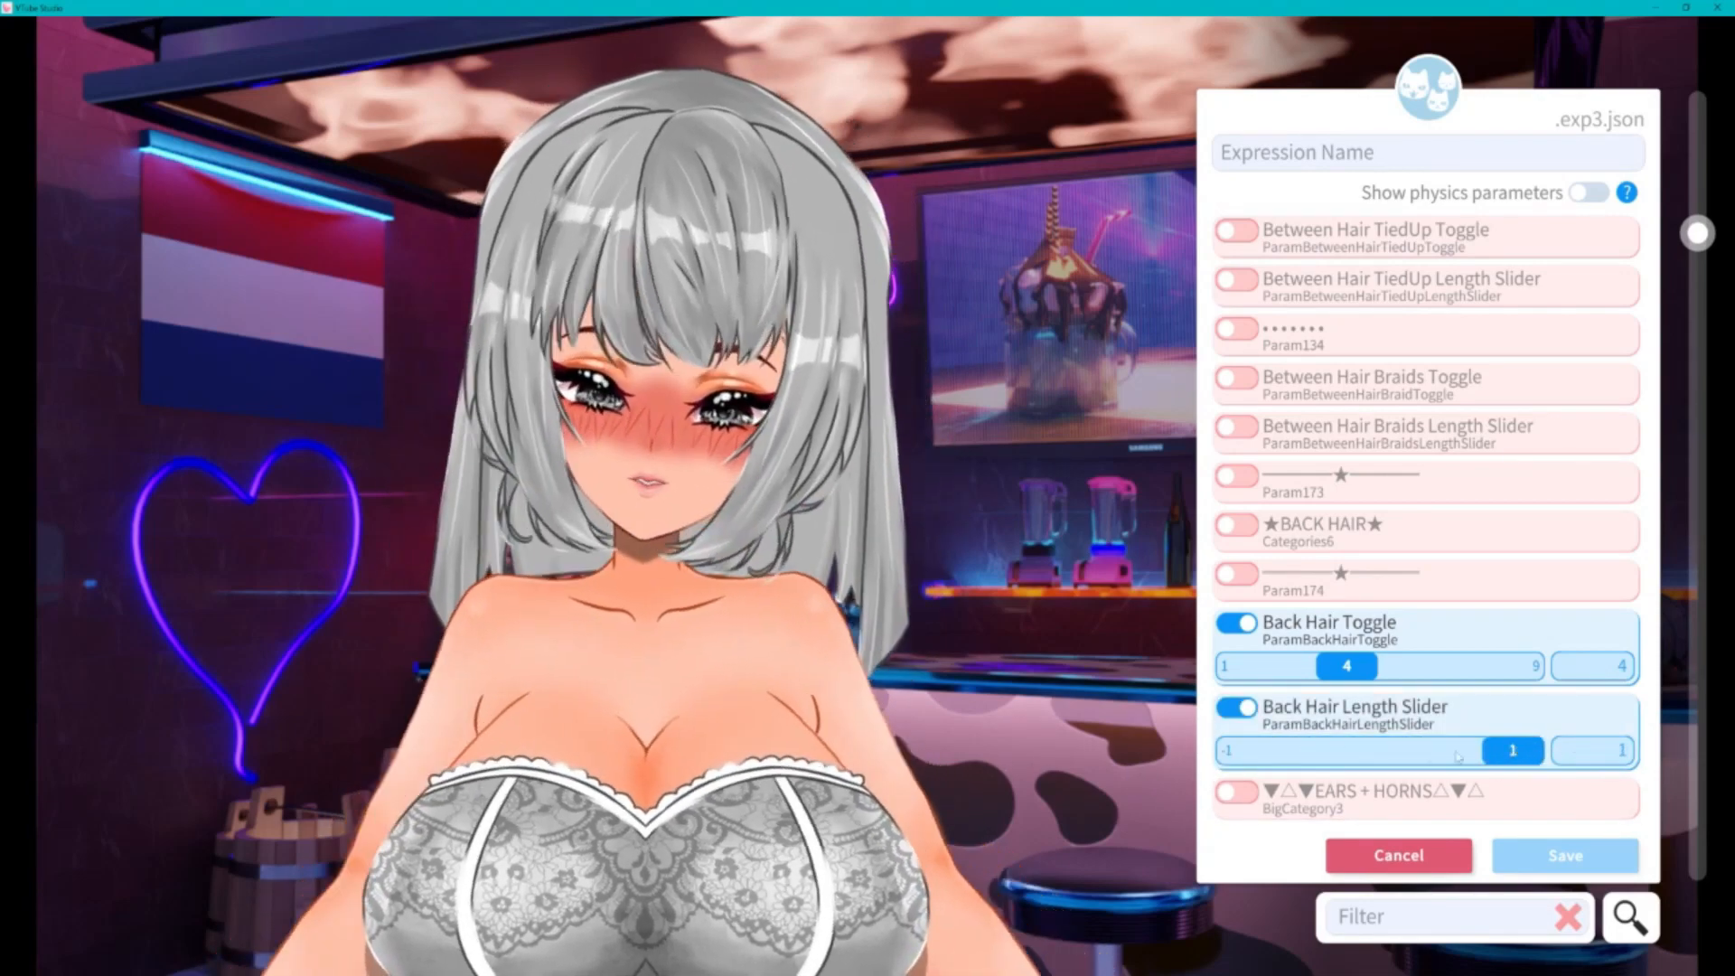
- Switch on the Animal Ears Toggle in the Animal Stuff section and raise its value to about the middle of its range
scroll(1392, 704, down, 2)
scroll(1375, 664, down, 3)
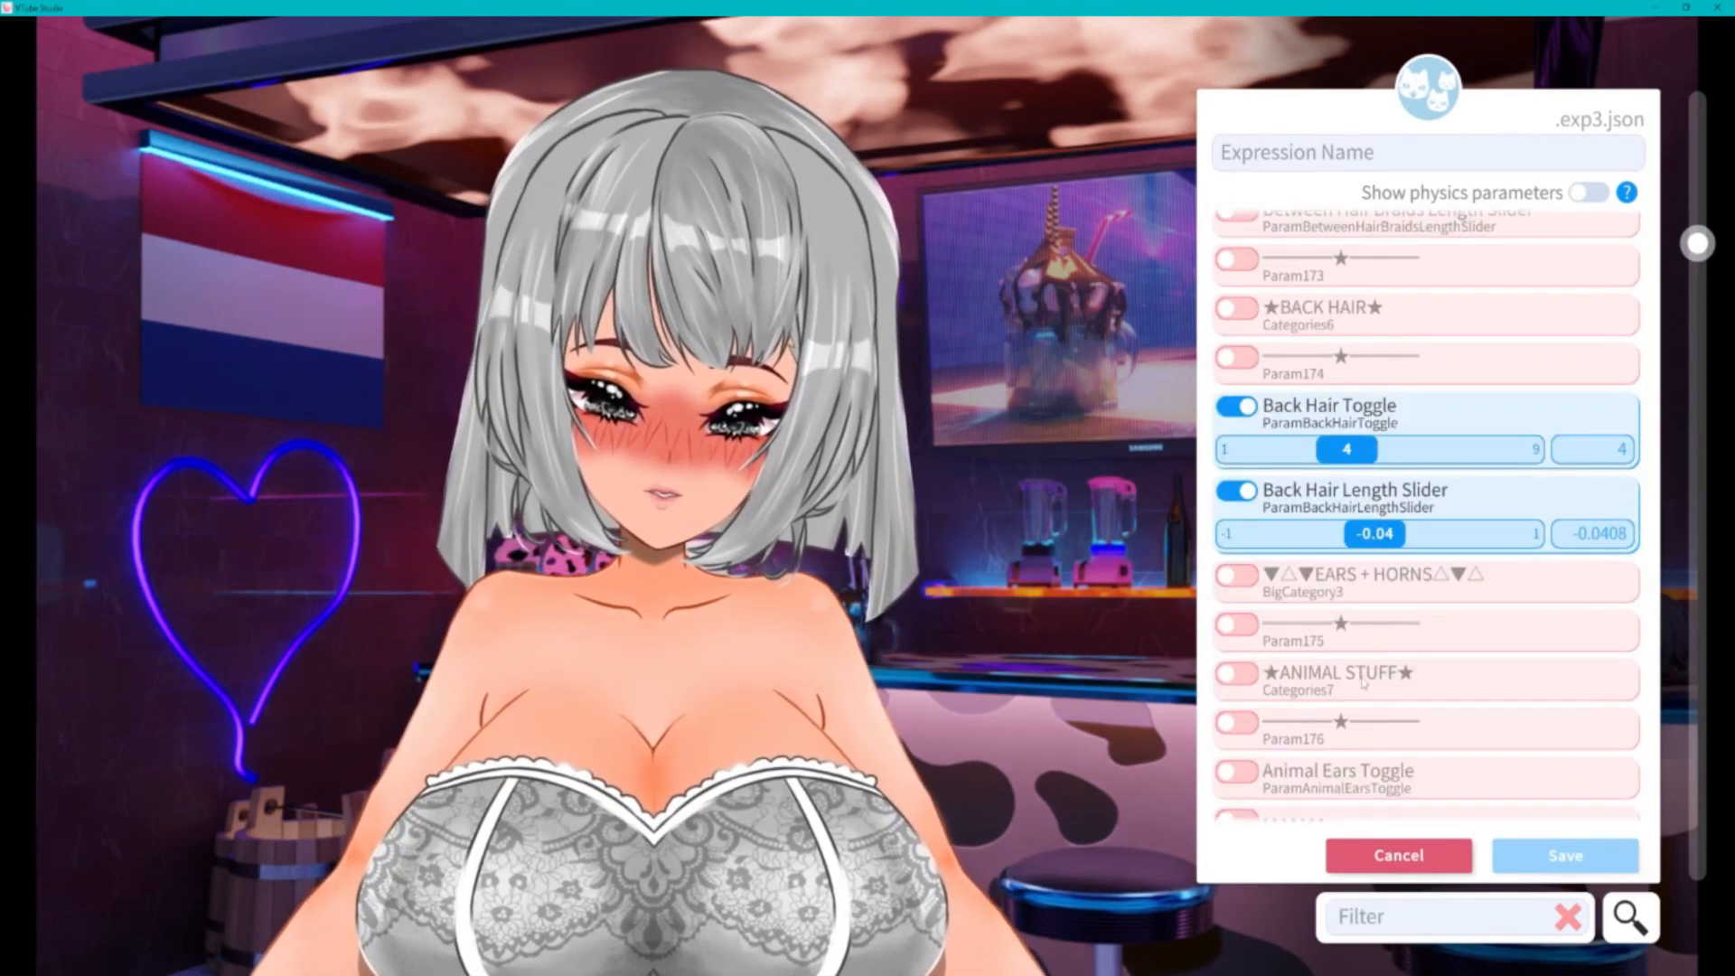
click(1238, 723)
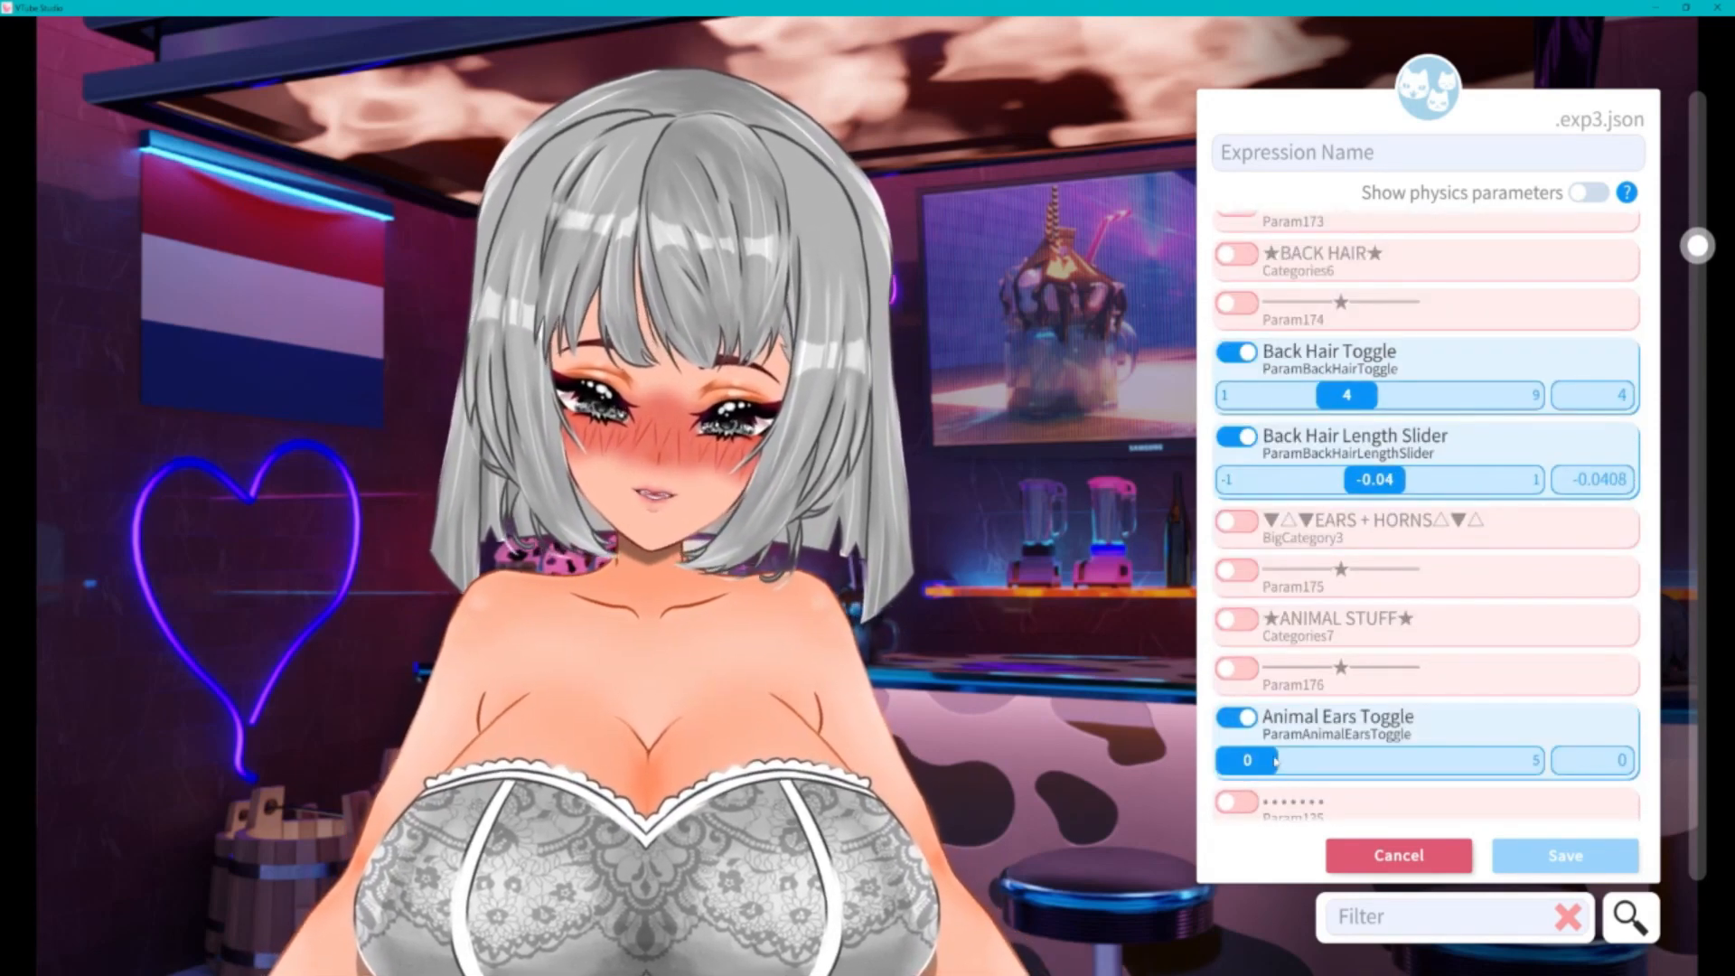
drag(1256, 760, 1412, 762)
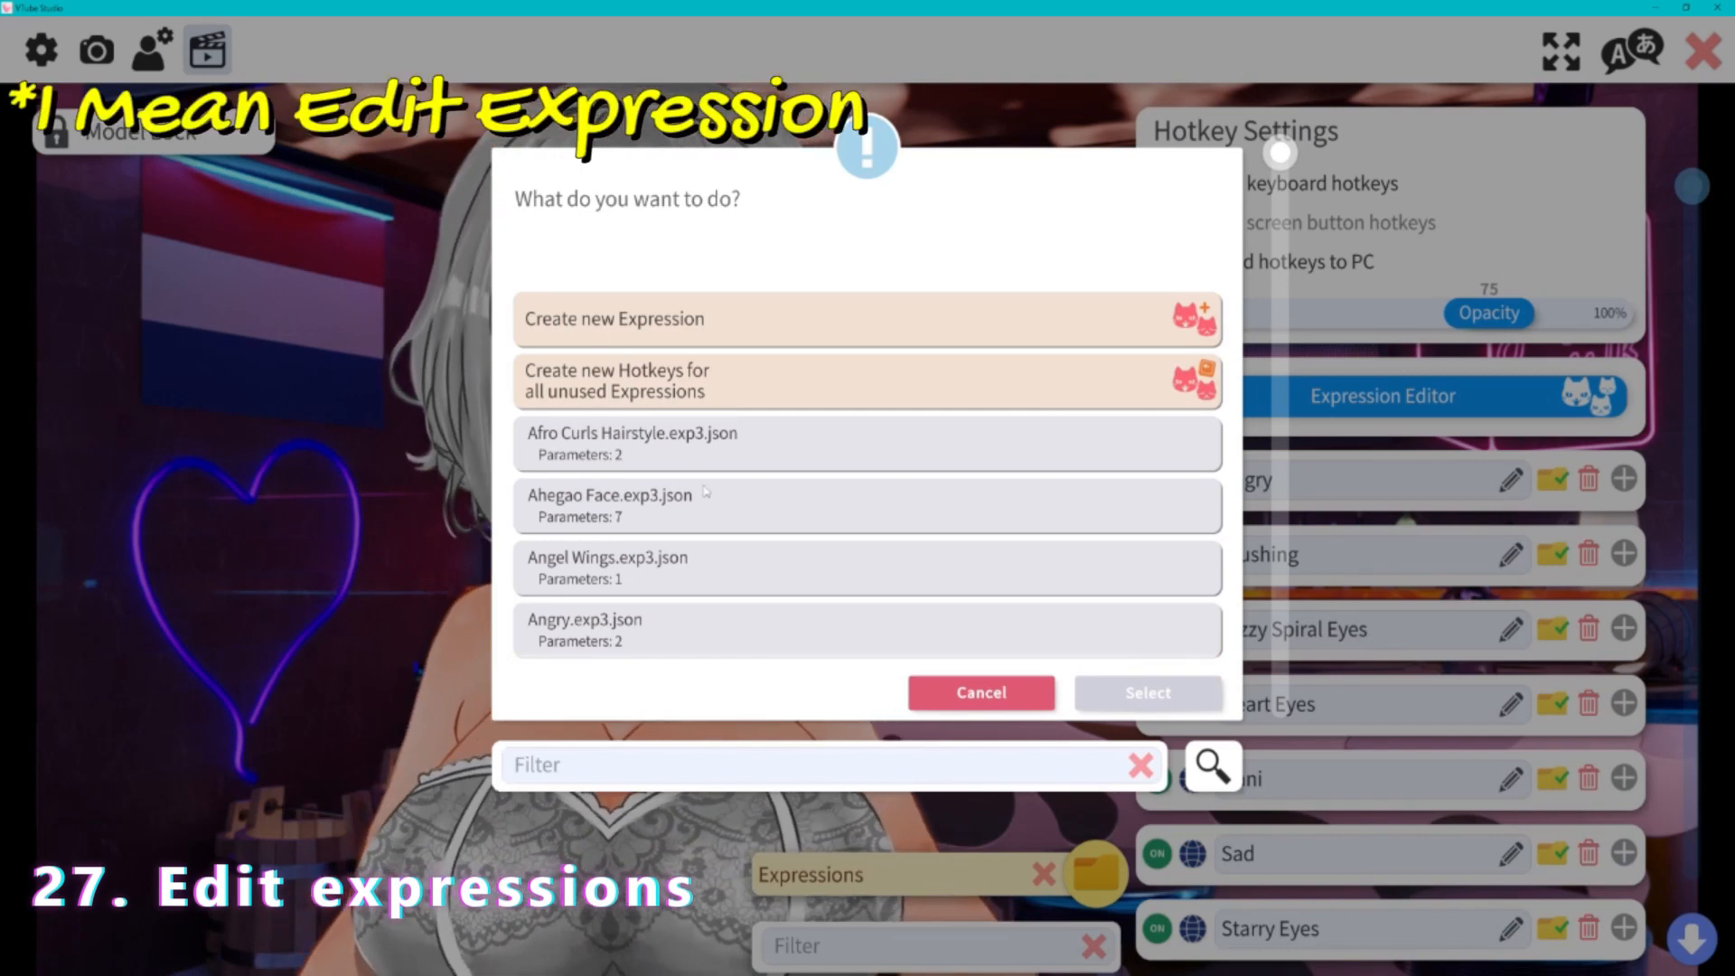
- Open the existing Afro Curls Hairstyle expression for editing, with its Front Afro Hair Toggle kept at 1
click(1039, 443)
click(1125, 693)
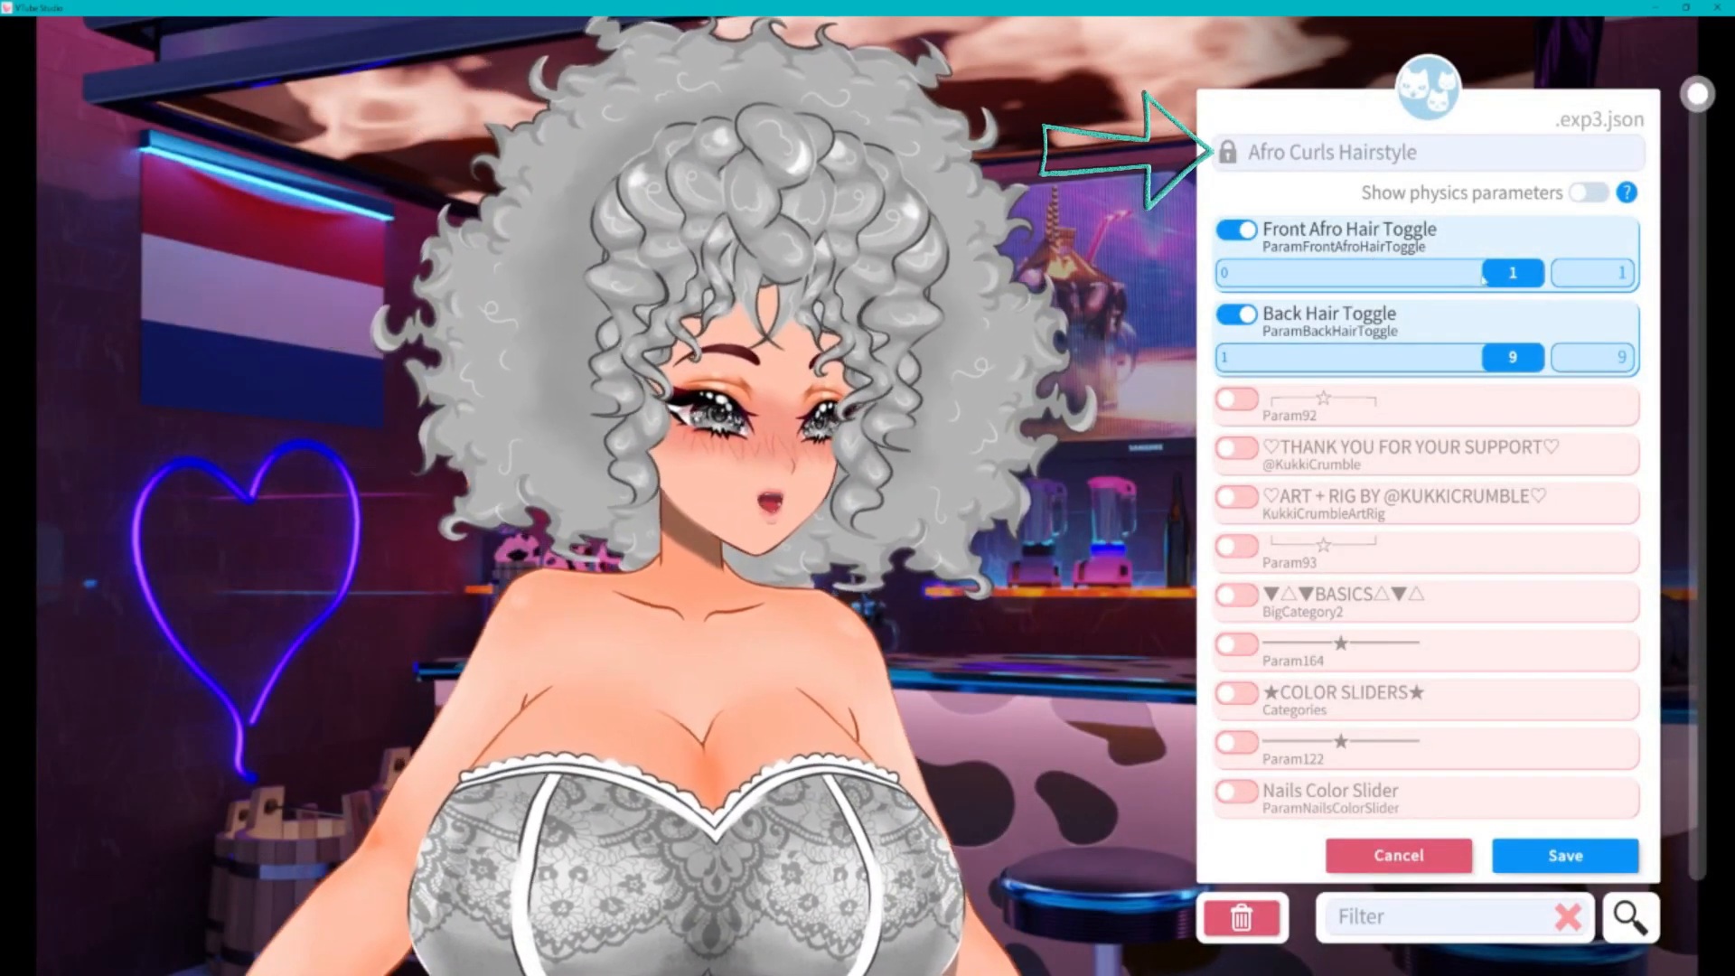
mouse_move(1512, 272)
mouse_down()
mouse_move(1243, 276)
mouse_move(1527, 275)
mouse_up()
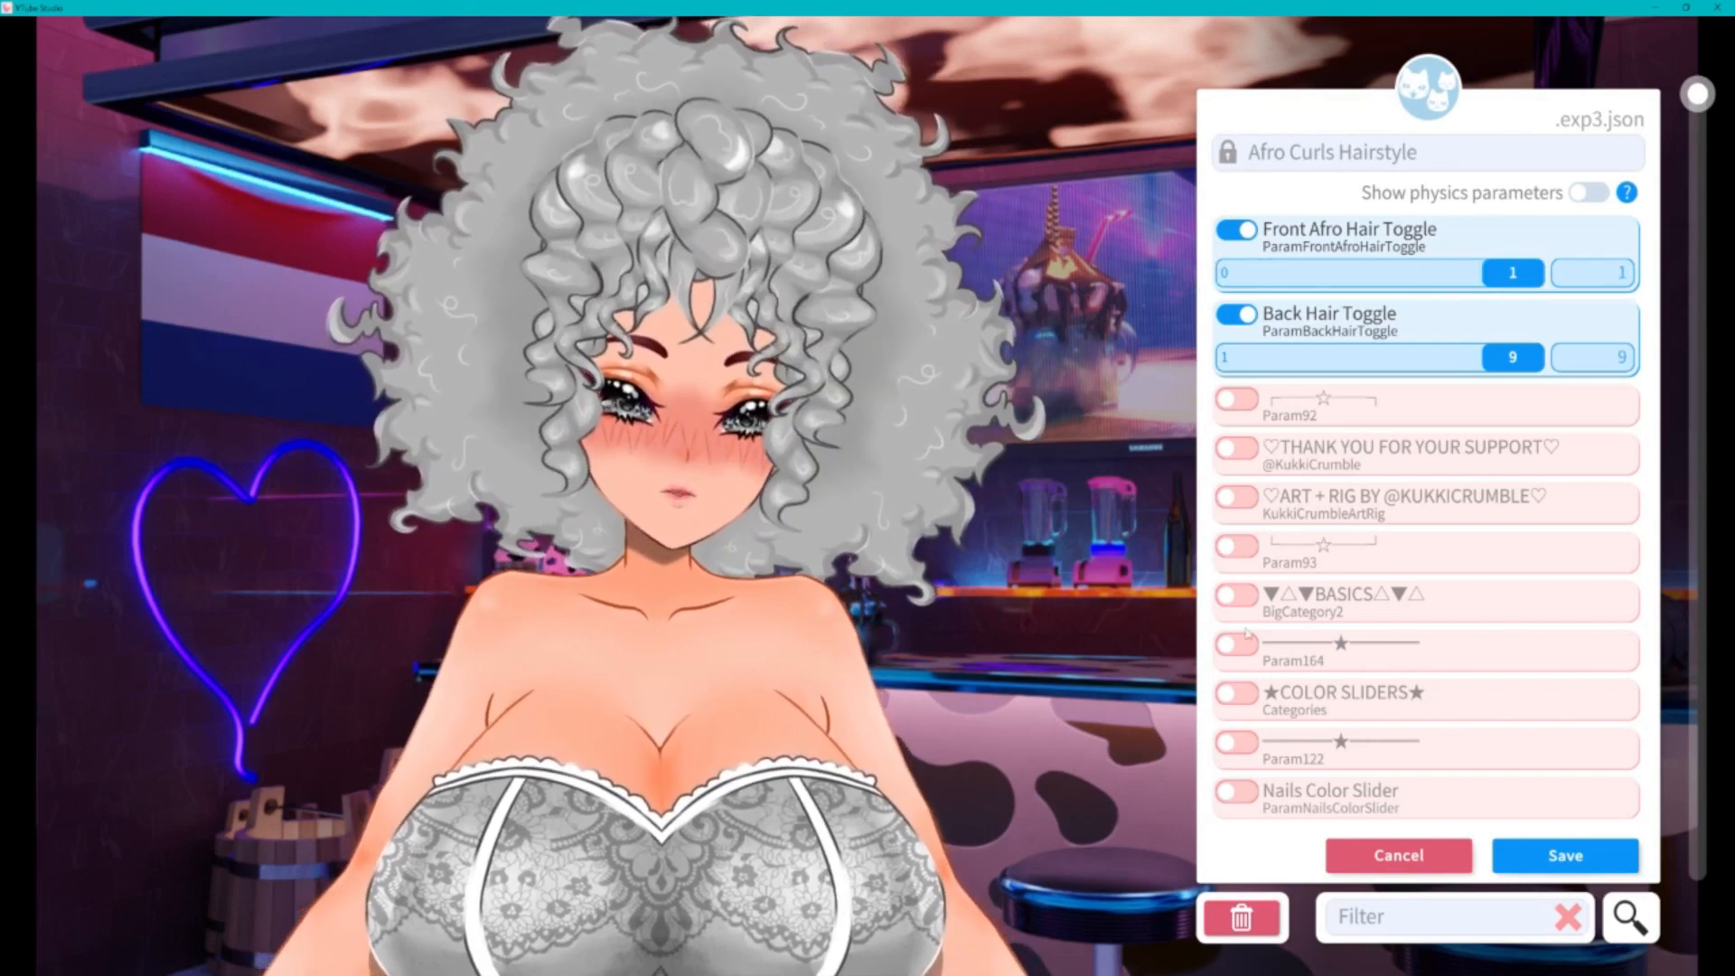
- Try switching on the Nails Color Slider in the Afro Curls Hairstyle expression and switch it off again
click(1236, 792)
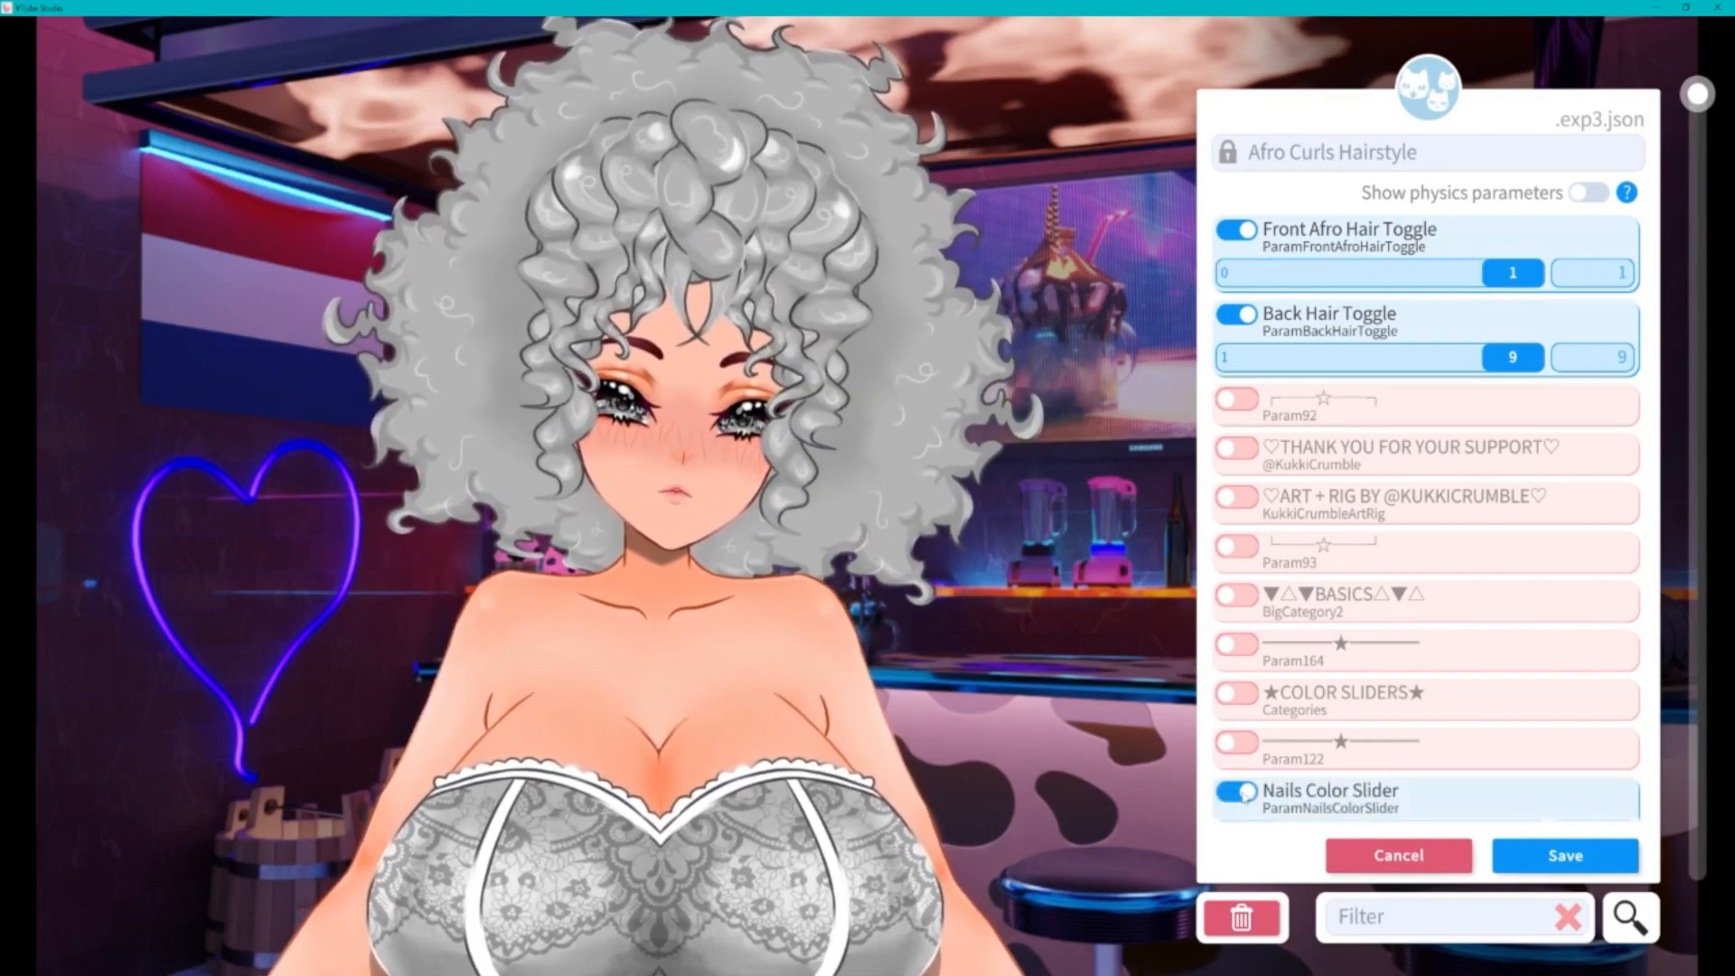
scroll(1243, 797, down, 2)
scroll(1243, 797, down, 1)
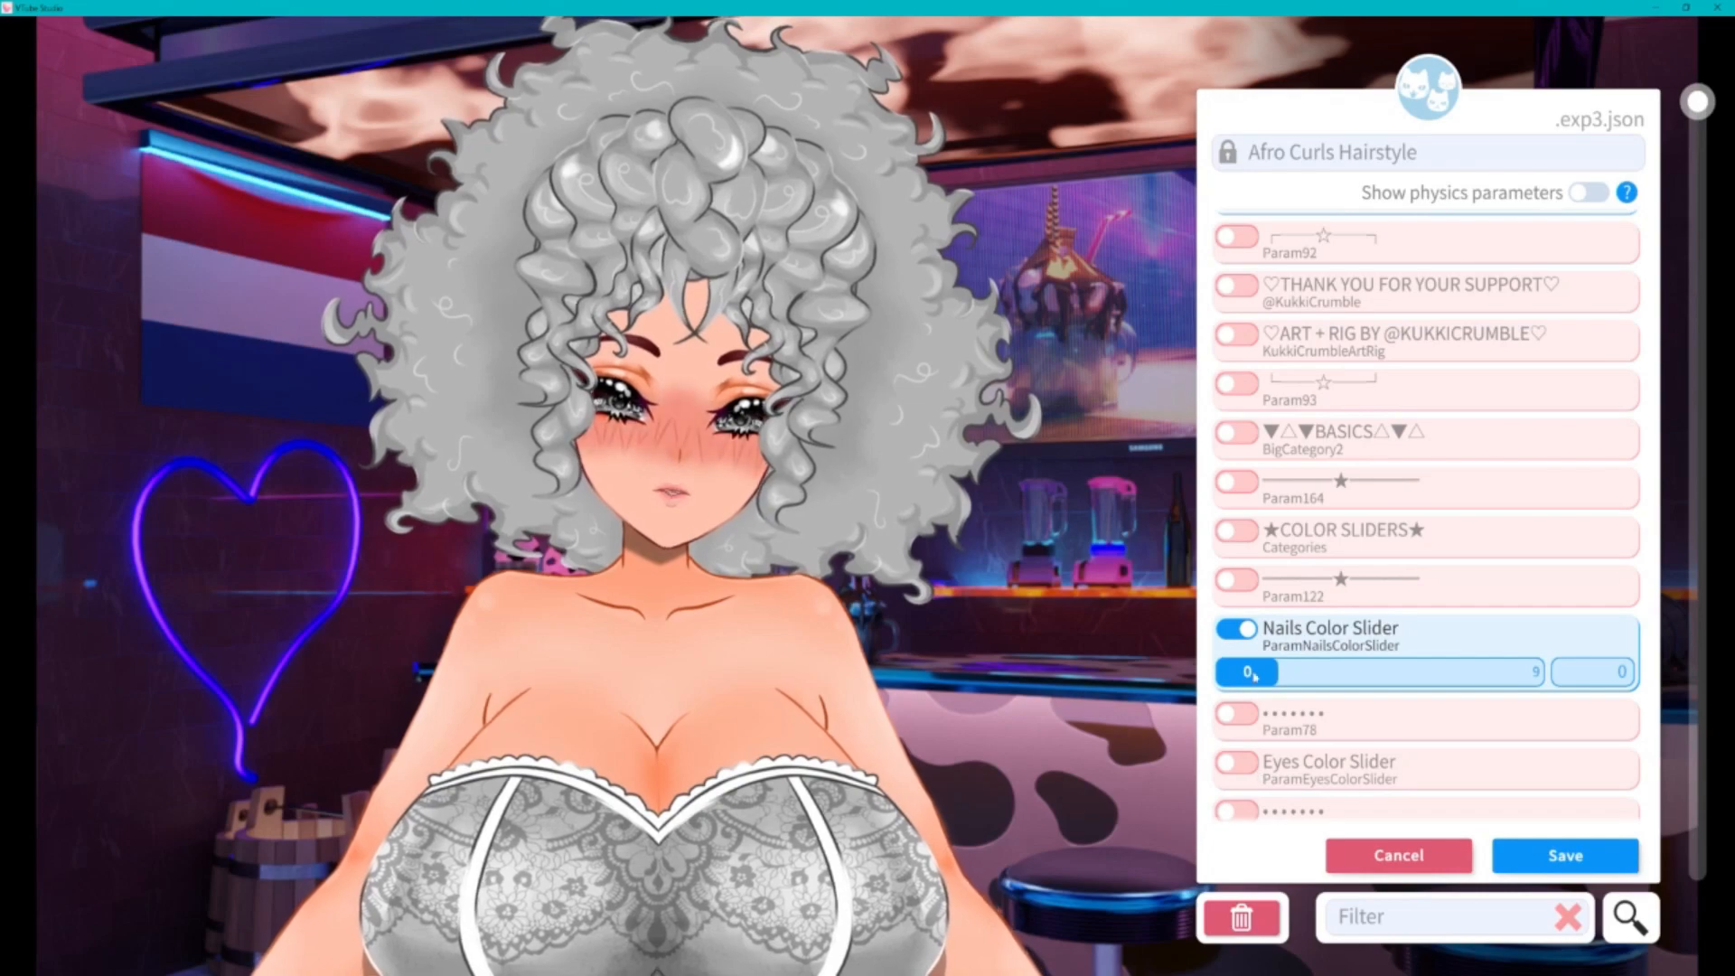
click(1236, 628)
click(1236, 726)
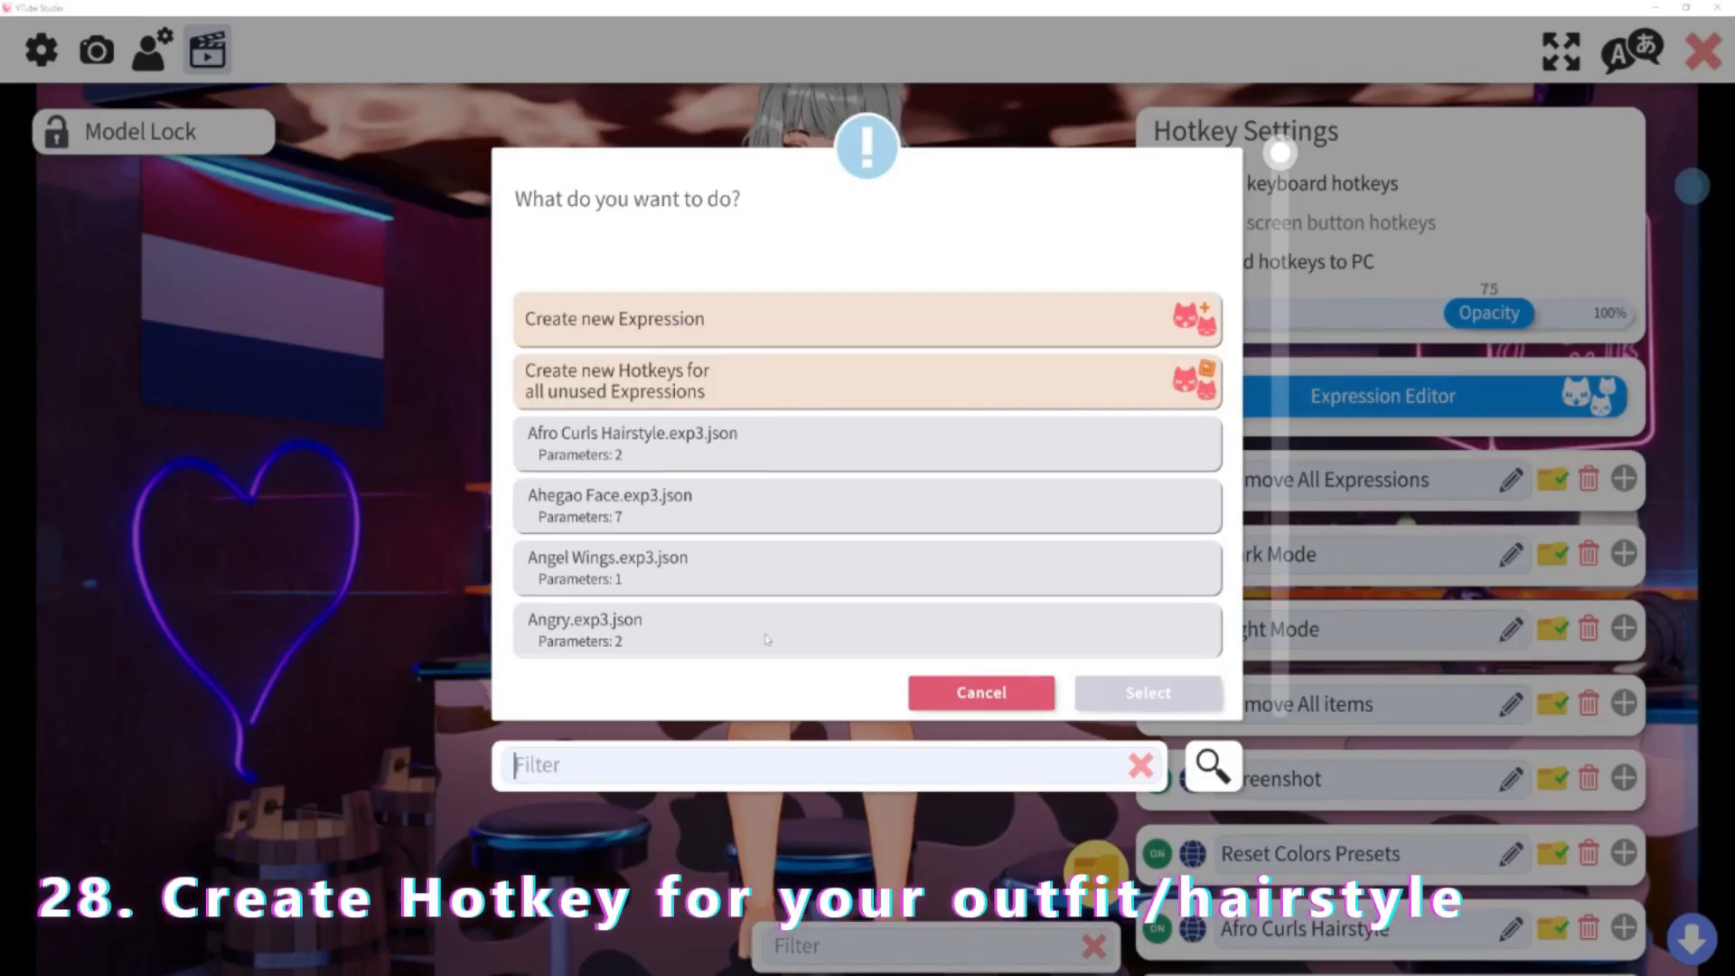
- Create new hotkeys for all unused expressions and confirm the one for Example1.exp3.json
click(732, 390)
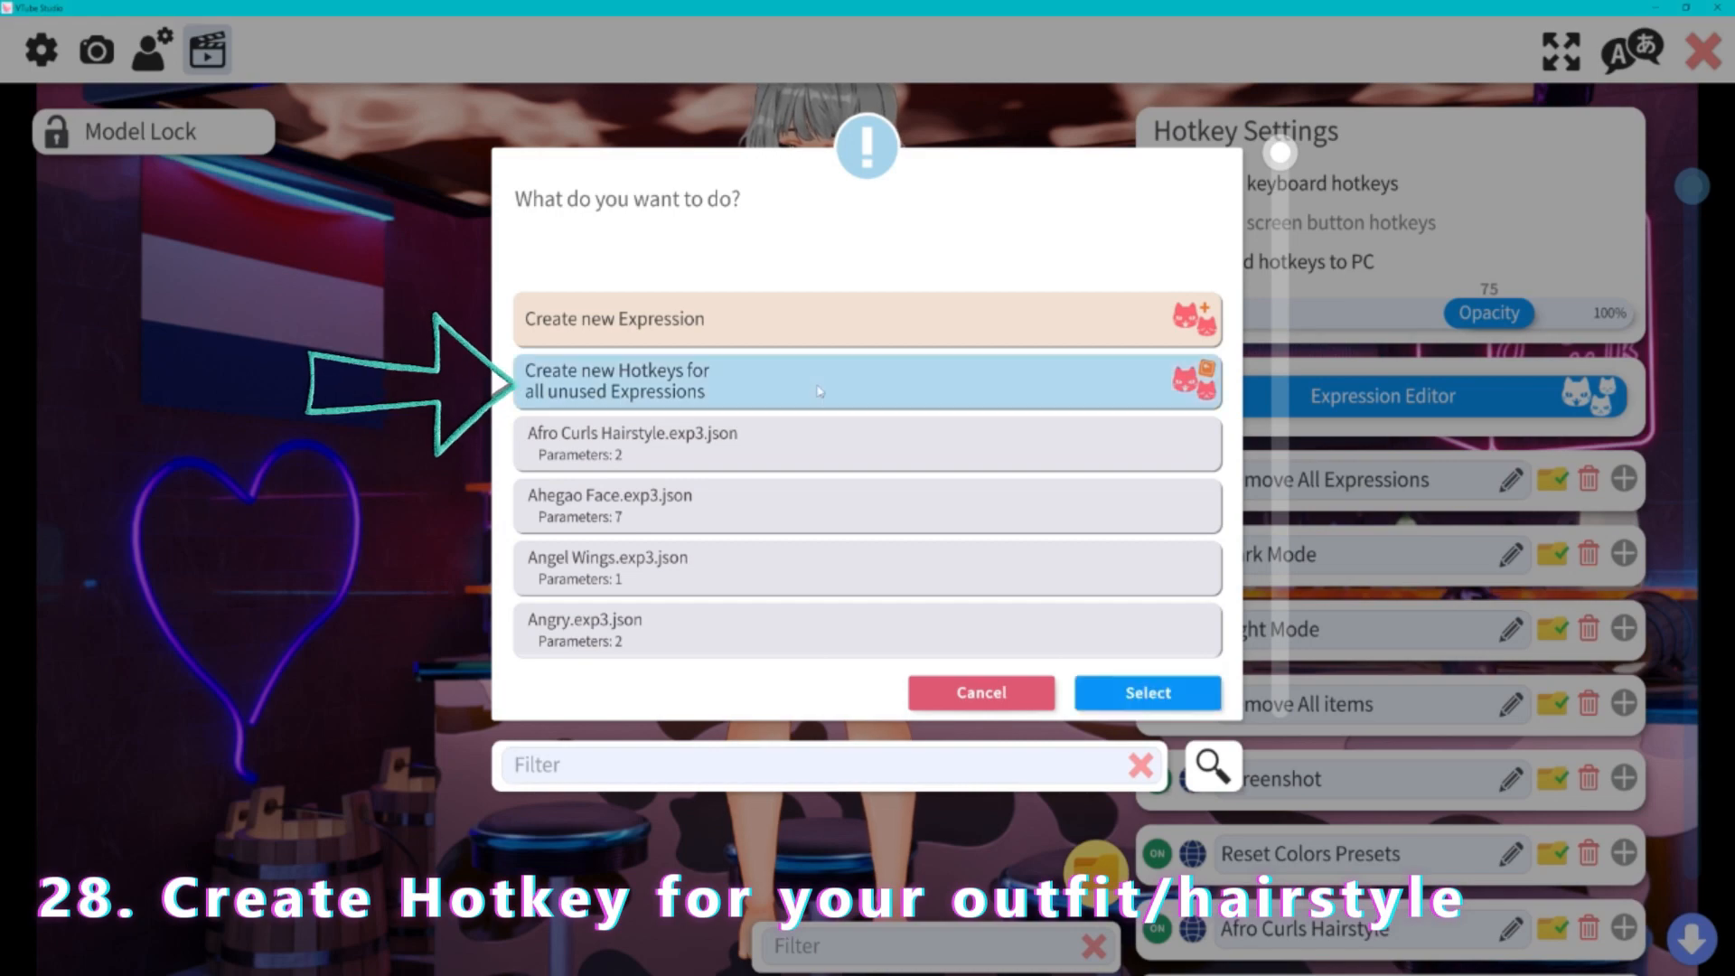
click(1191, 701)
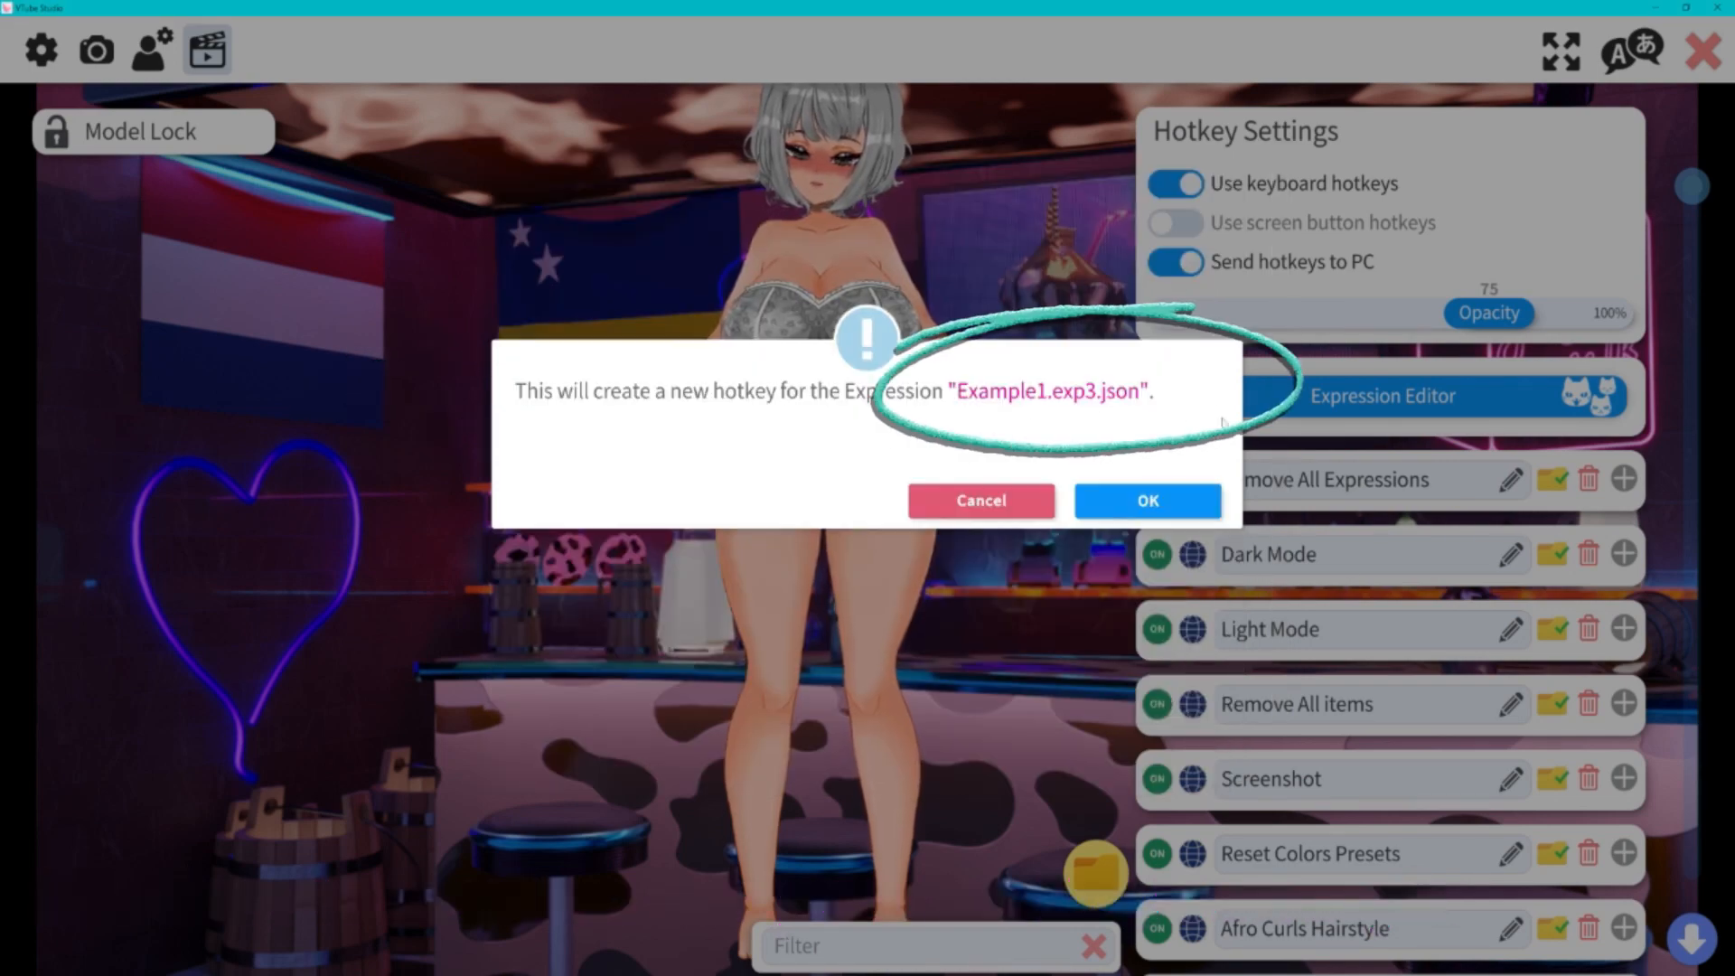
click(1145, 502)
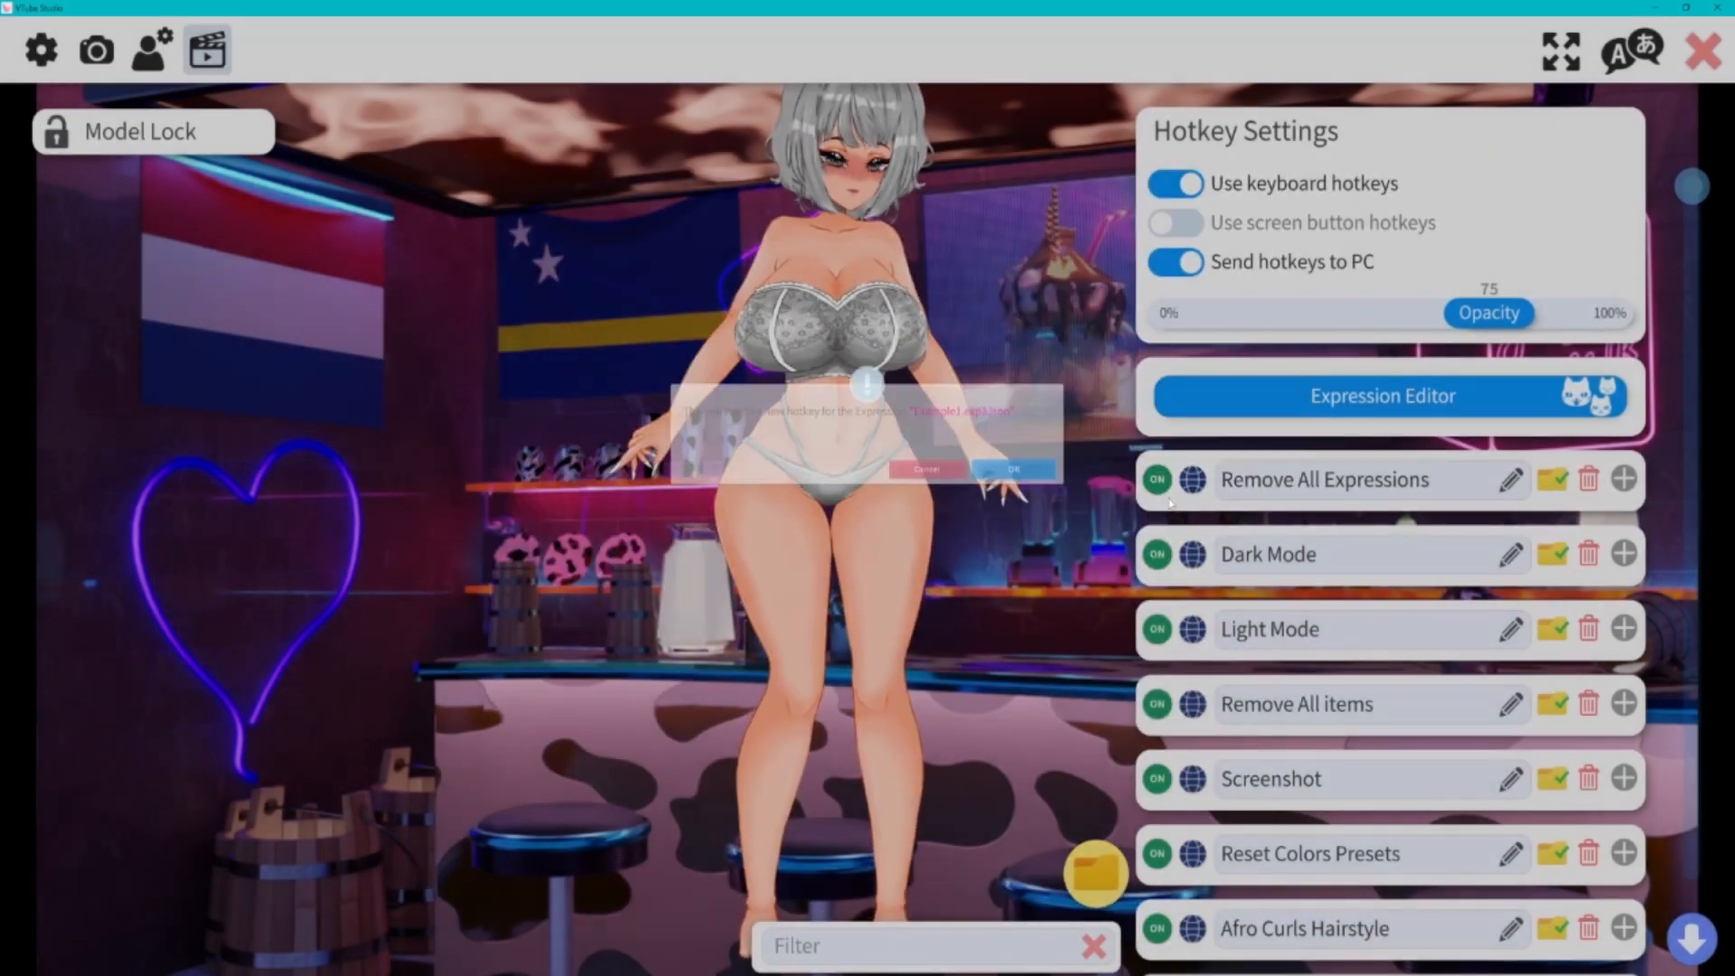
- Find the Example1 hotkey at the end of the list and look through its available folders without assigning one
click(1691, 937)
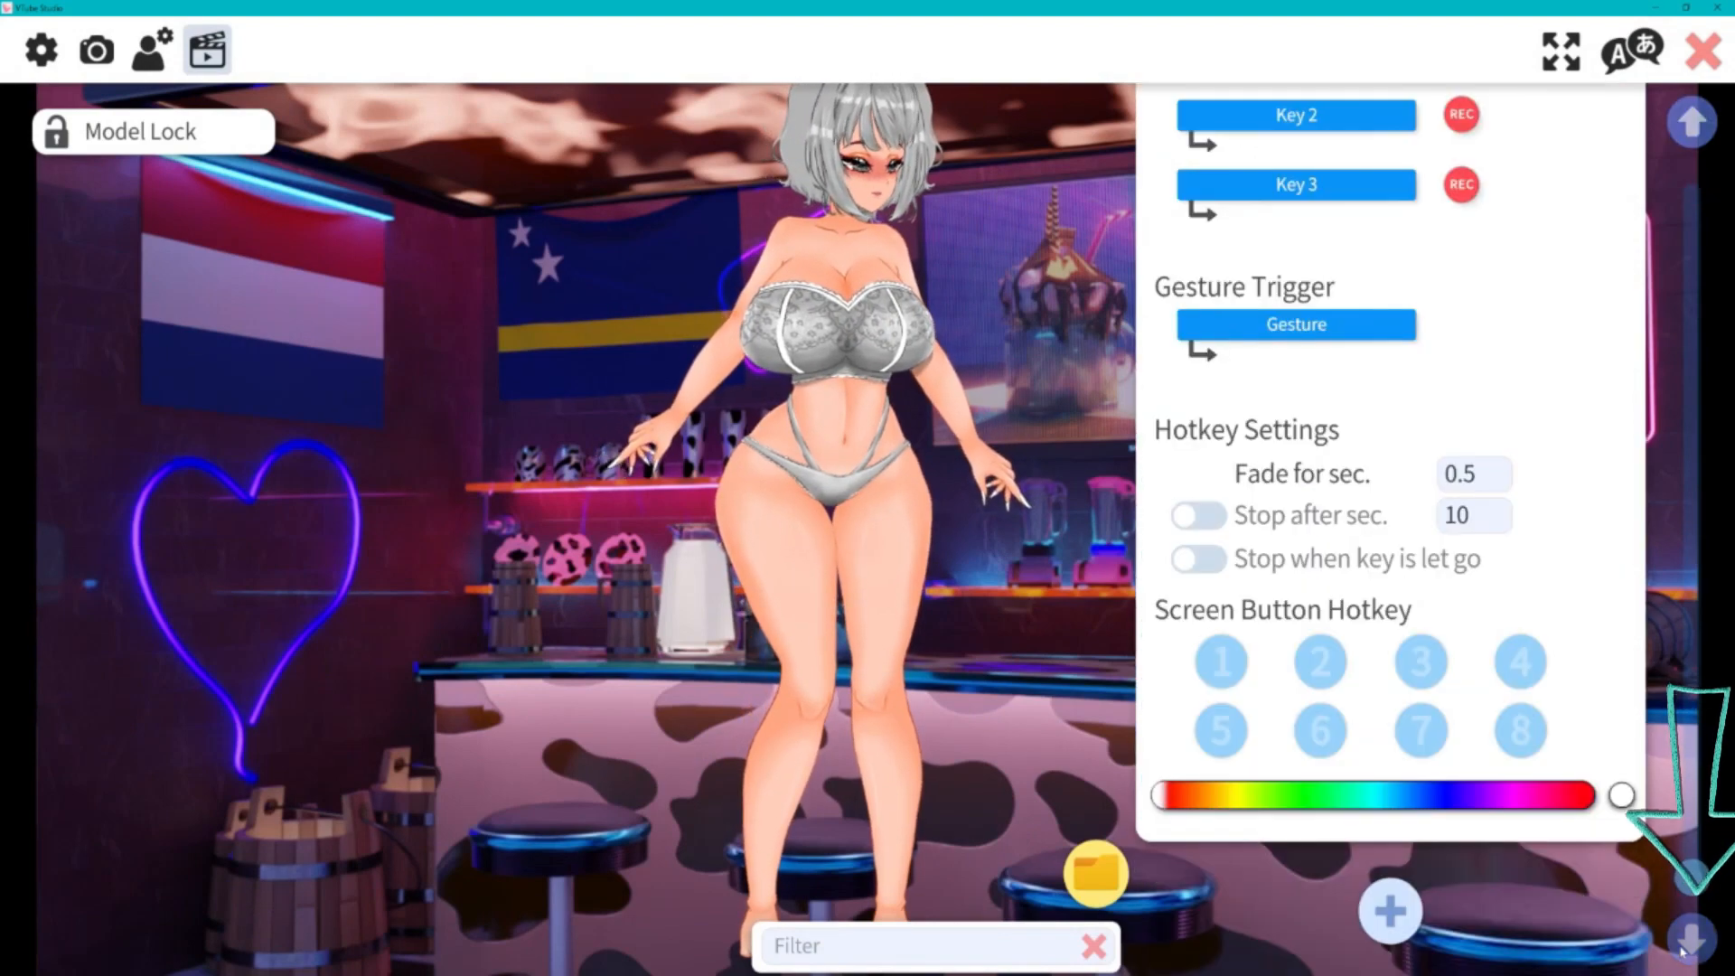
scroll(1473, 630, up, 3)
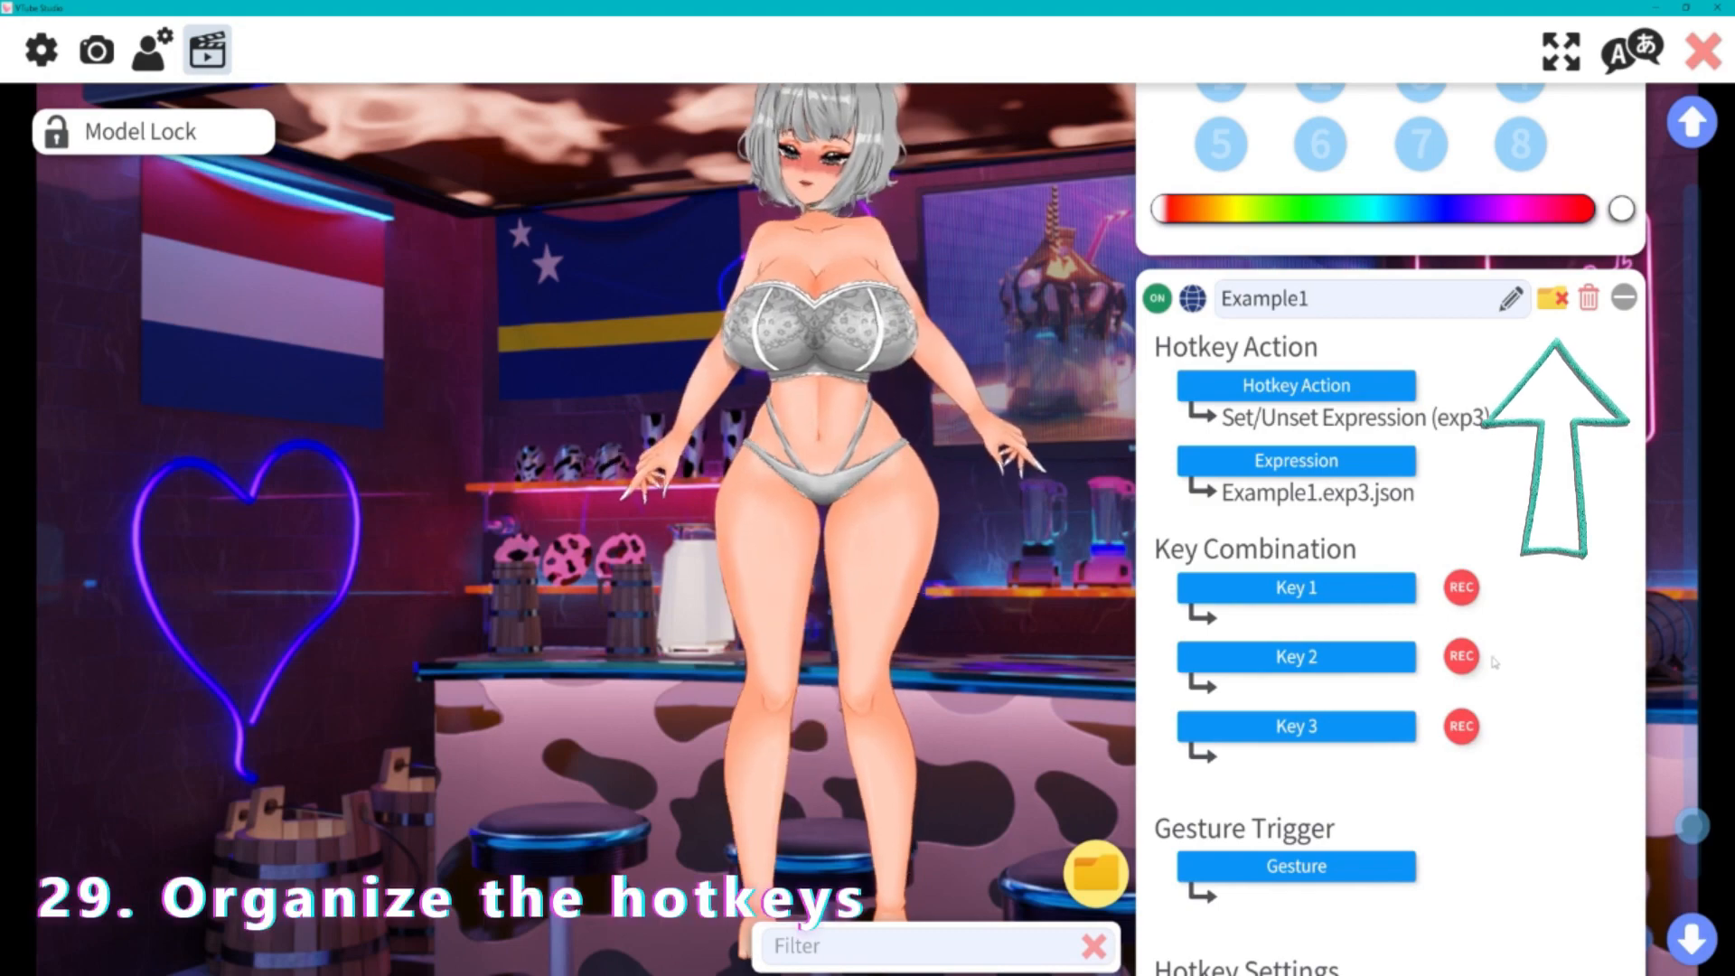
click(1554, 299)
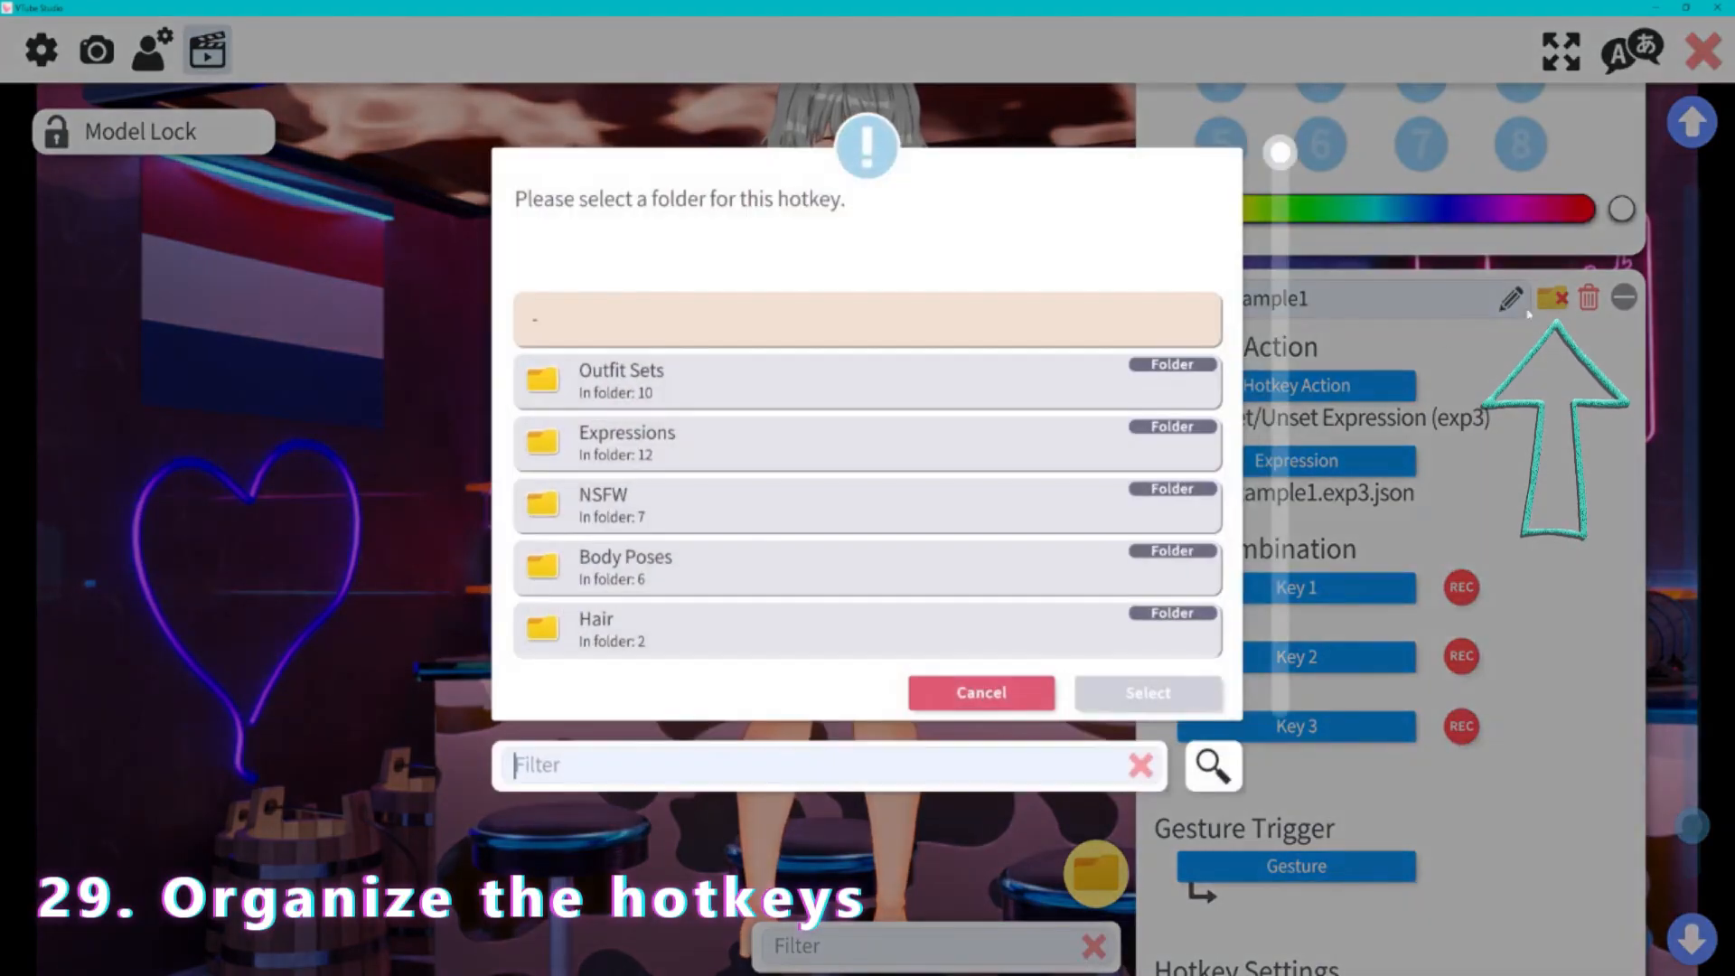
scroll(981, 633, down, 3)
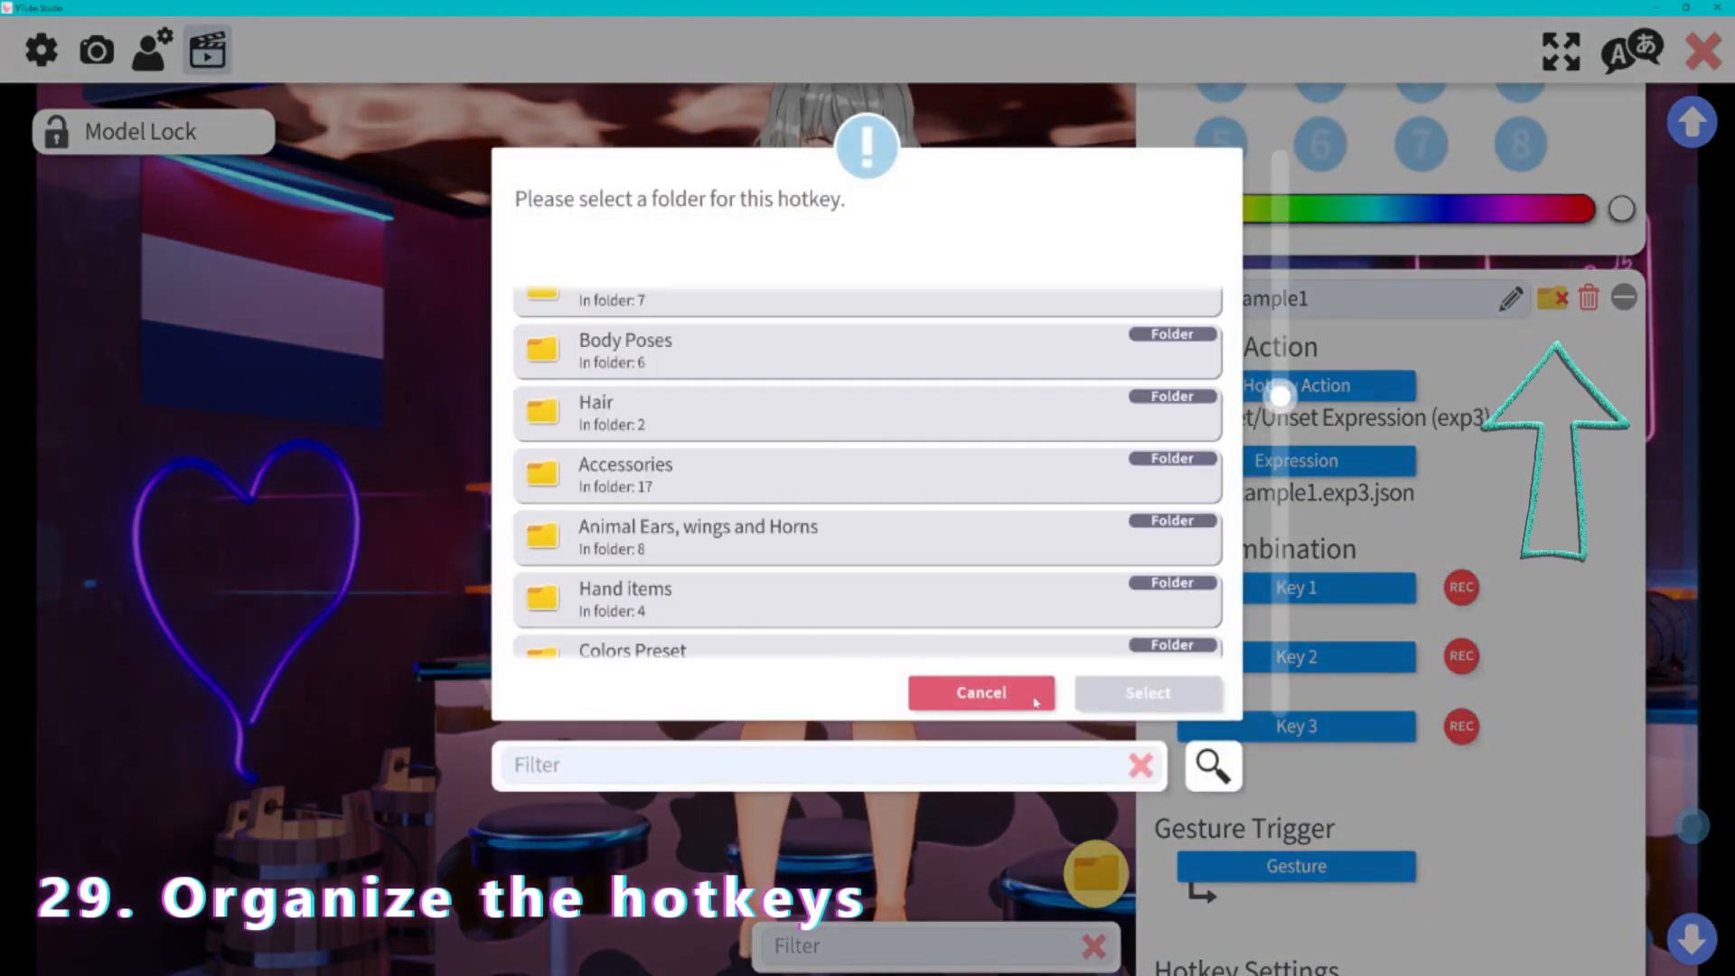
click(982, 692)
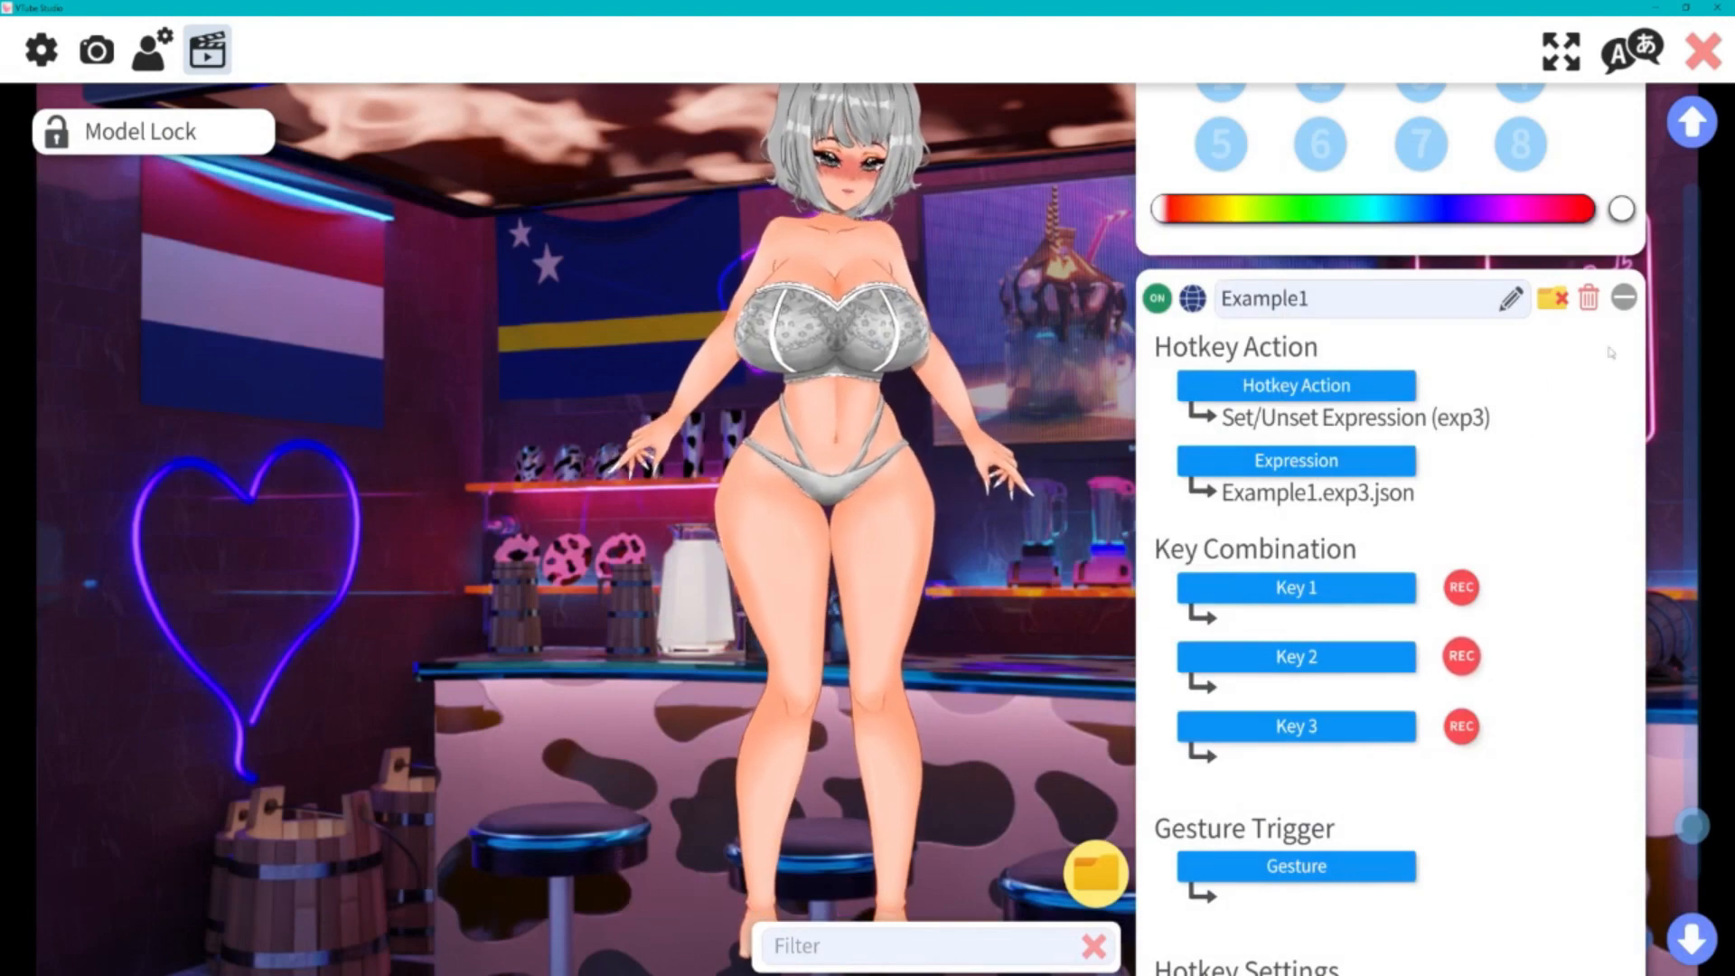
- Record Key 1 of the Example1 hotkey, trying 1 first and settling on 5, and trigger the hotkey on the model
scroll(1610, 353, up, 1)
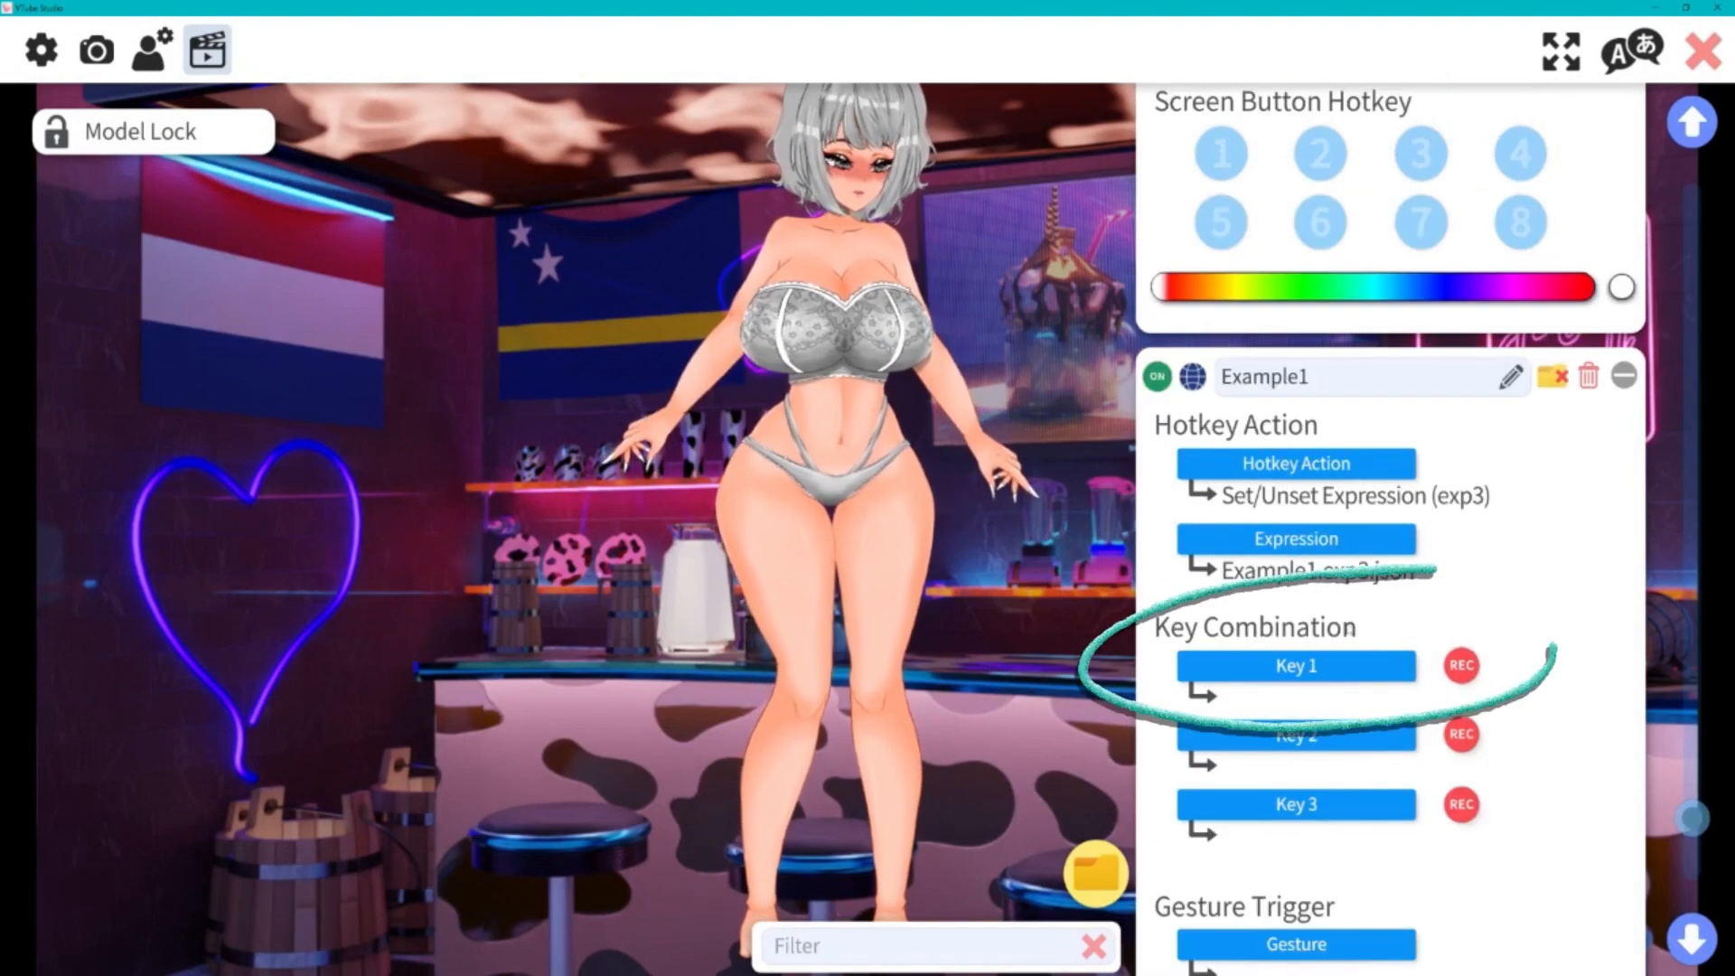
click(1450, 671)
key(1)
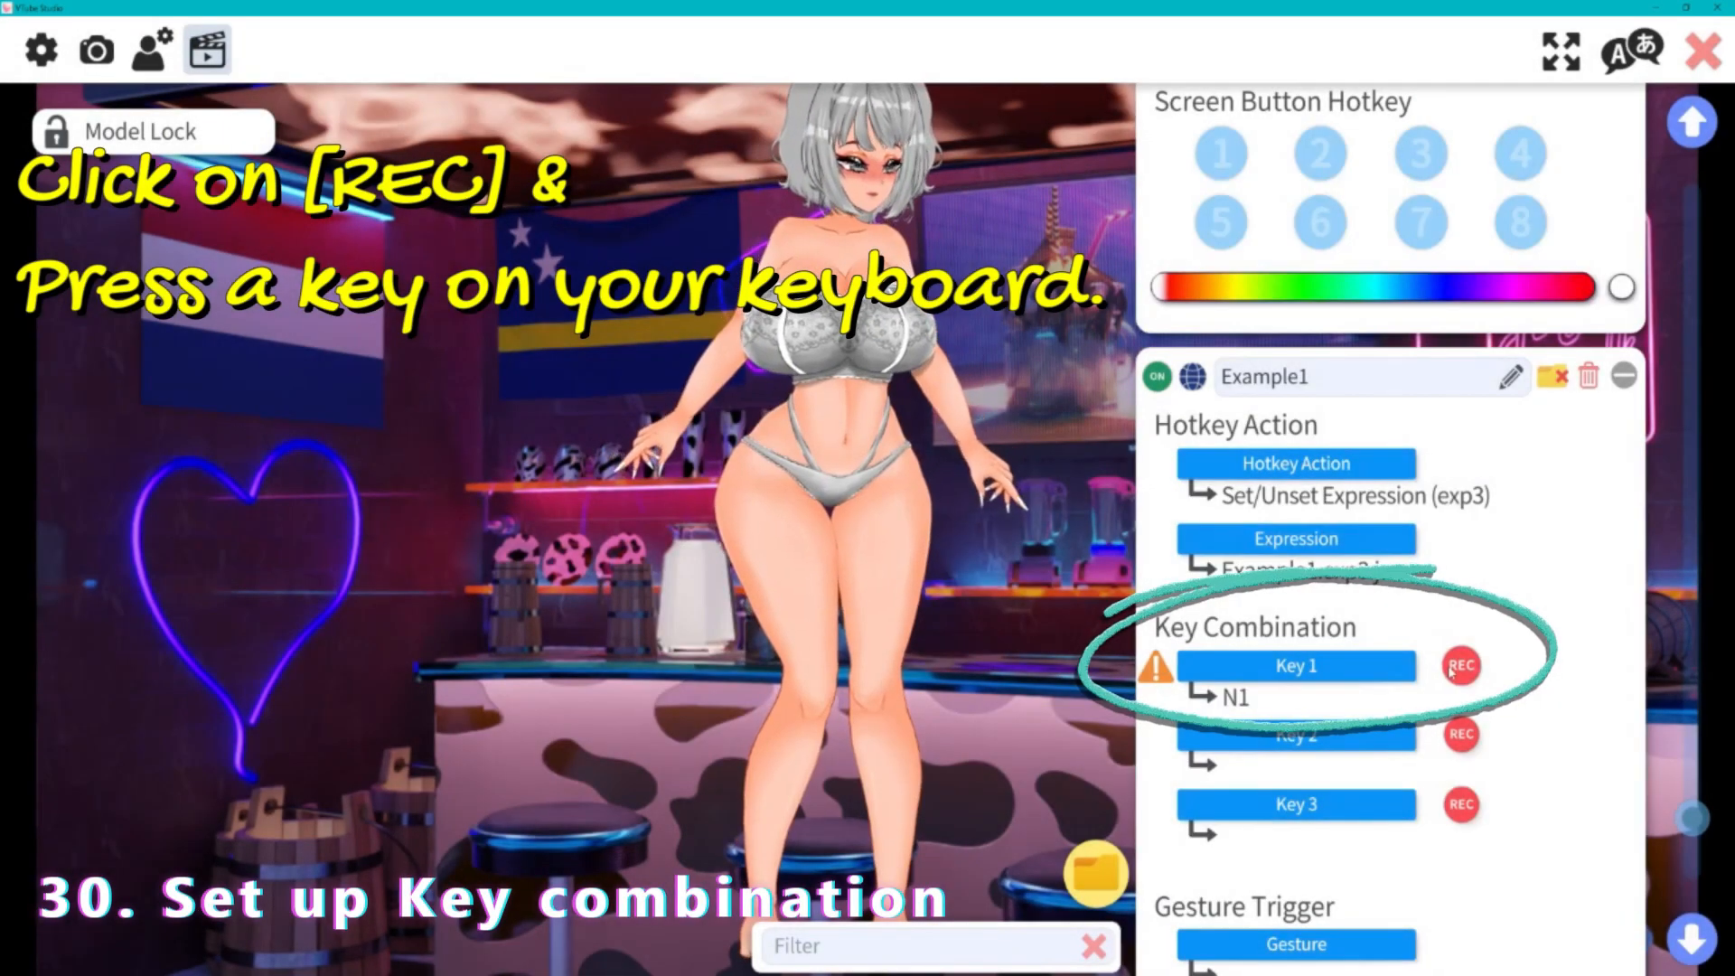
click(1457, 673)
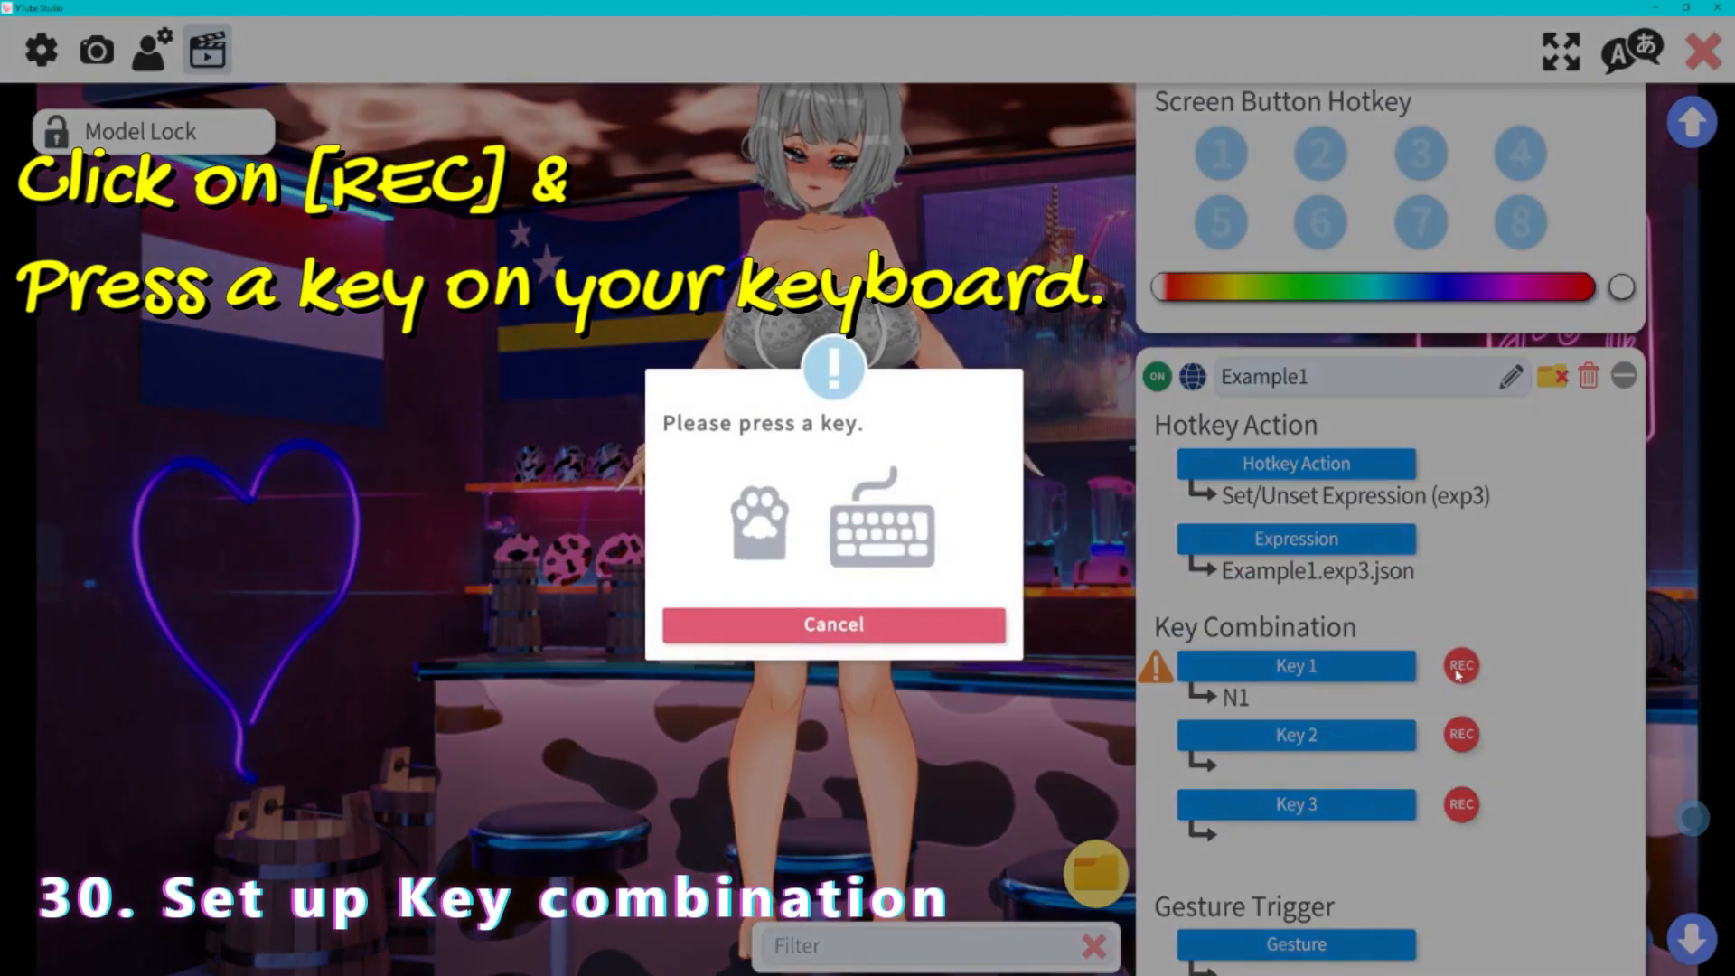
key(5)
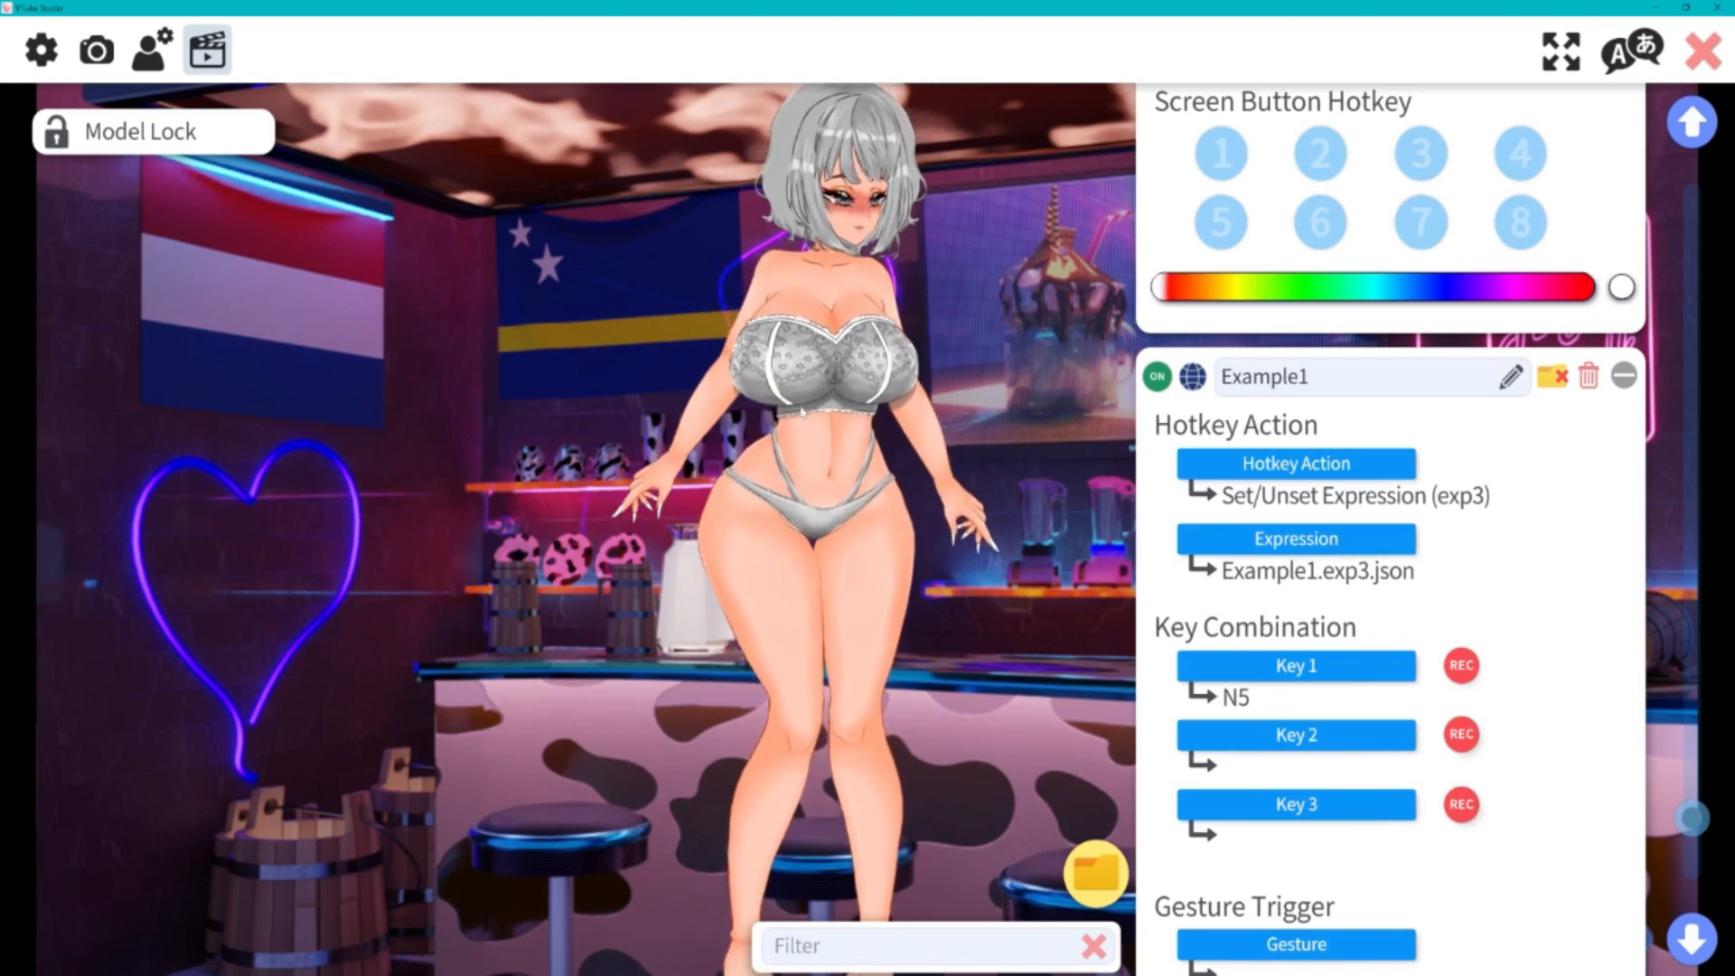
key(KP_5)
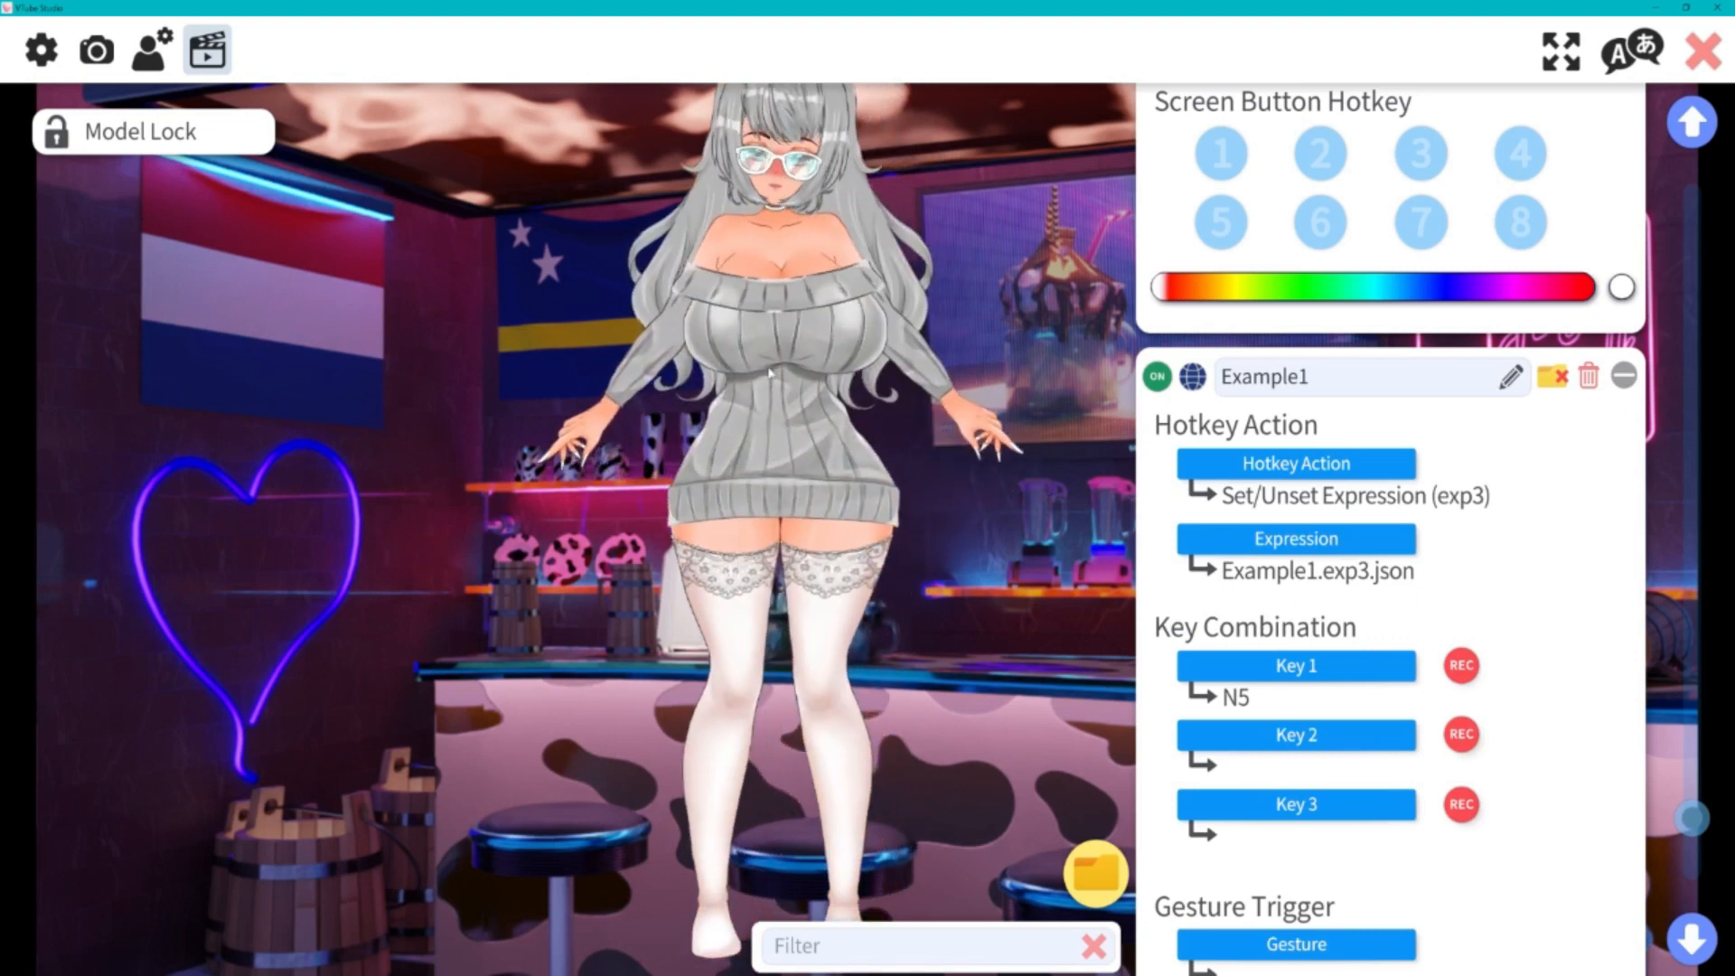
- Move the model aside and open the model's multiply/screen color customization for ArtMeshes
drag(766, 371, 588, 386)
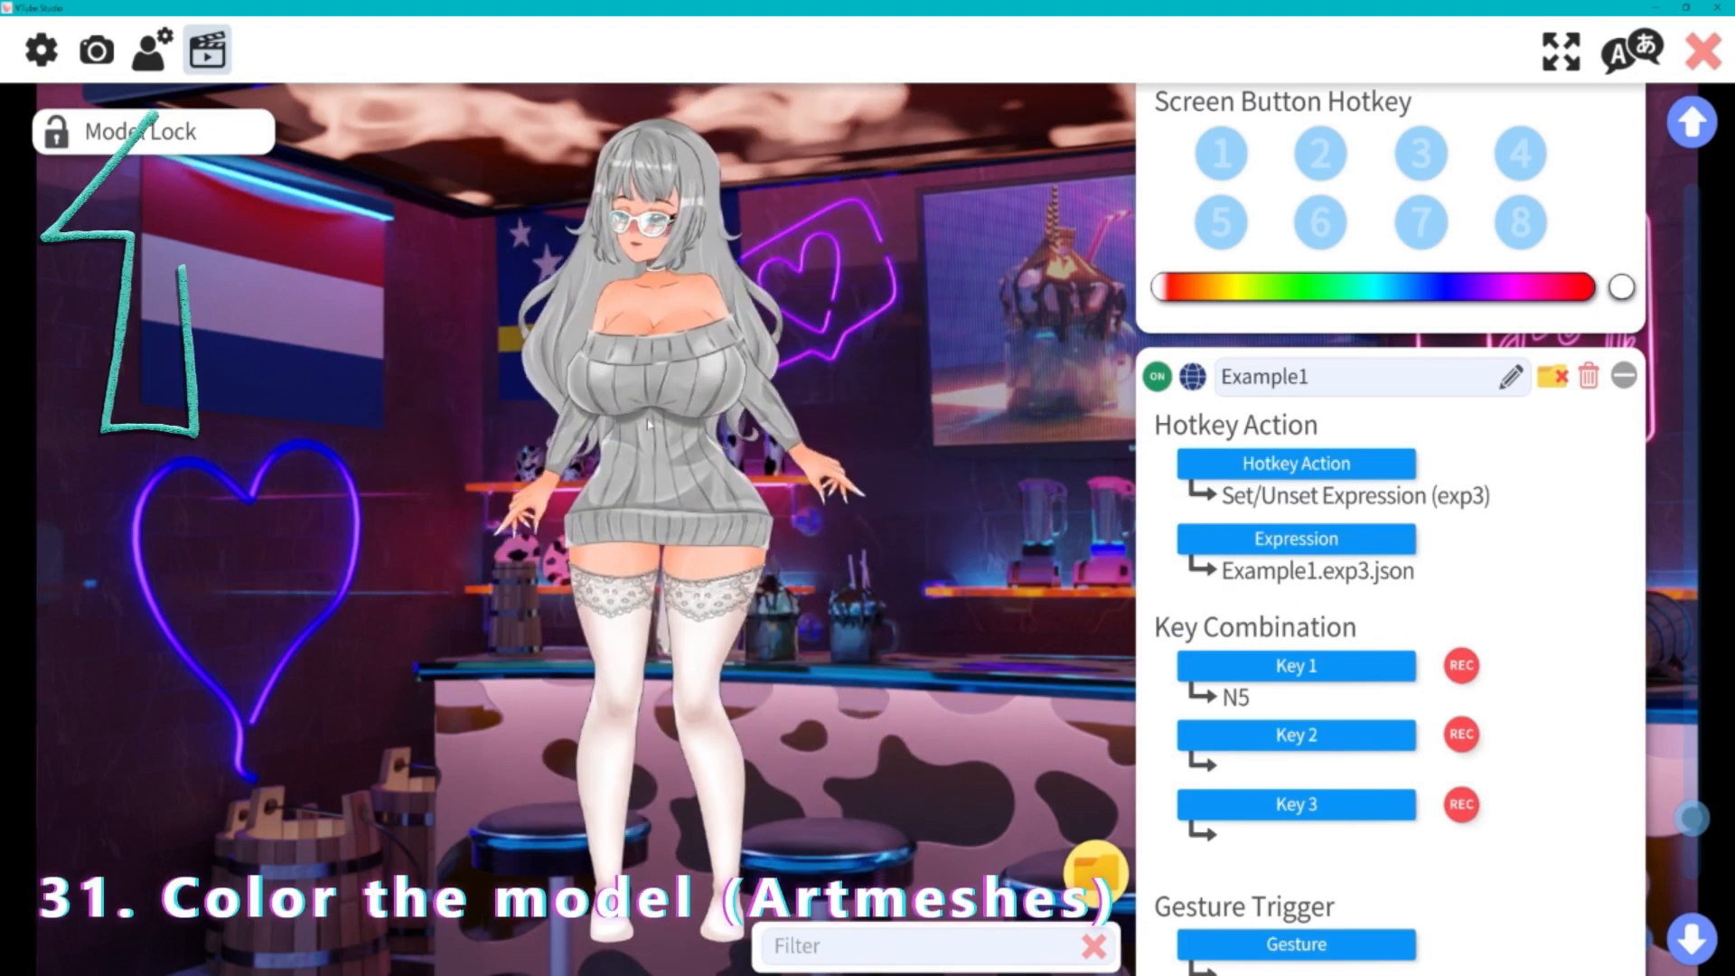
click(152, 51)
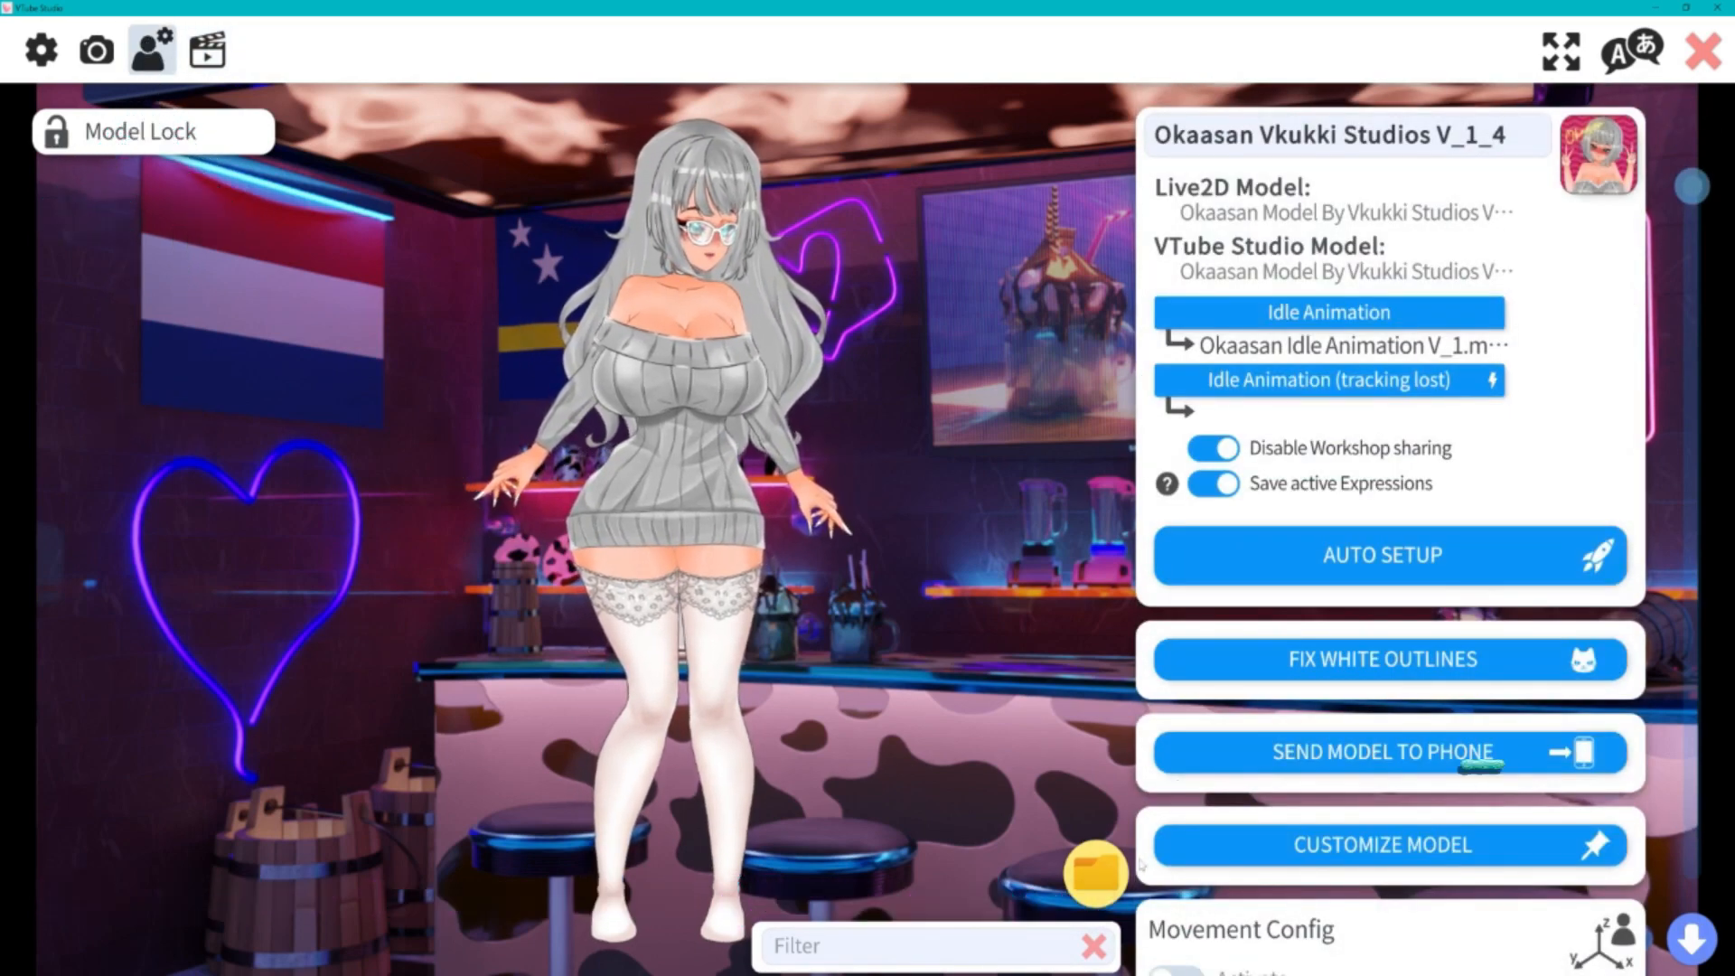
click(1372, 864)
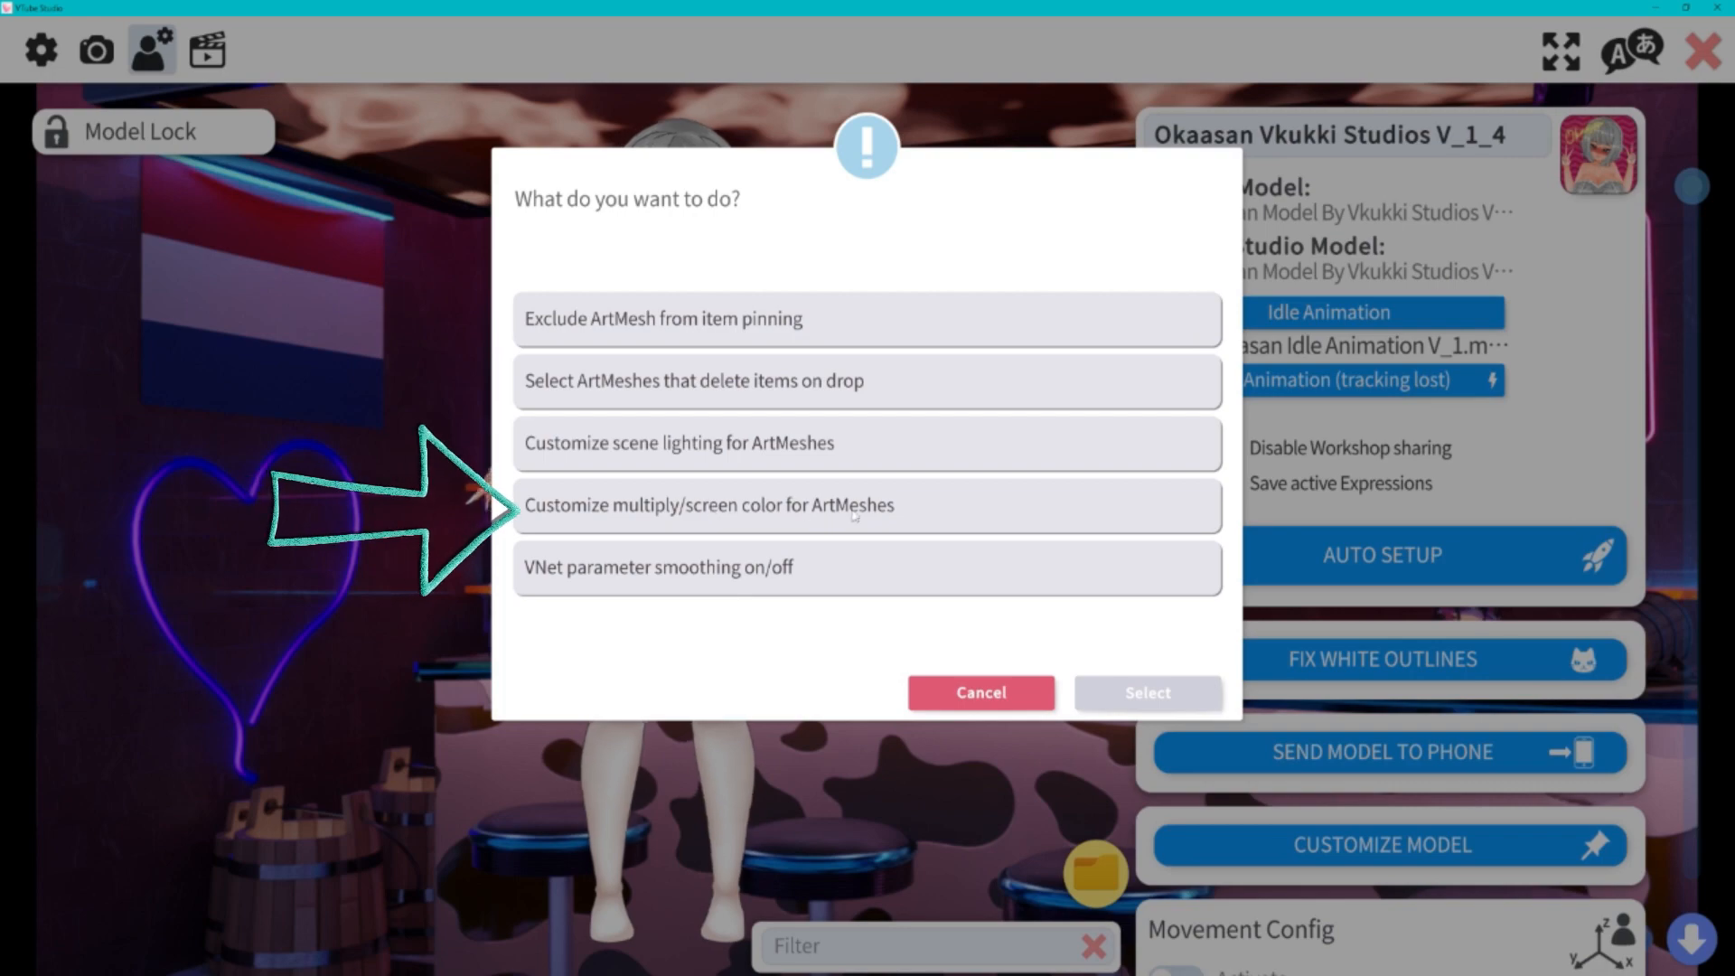
click(713, 508)
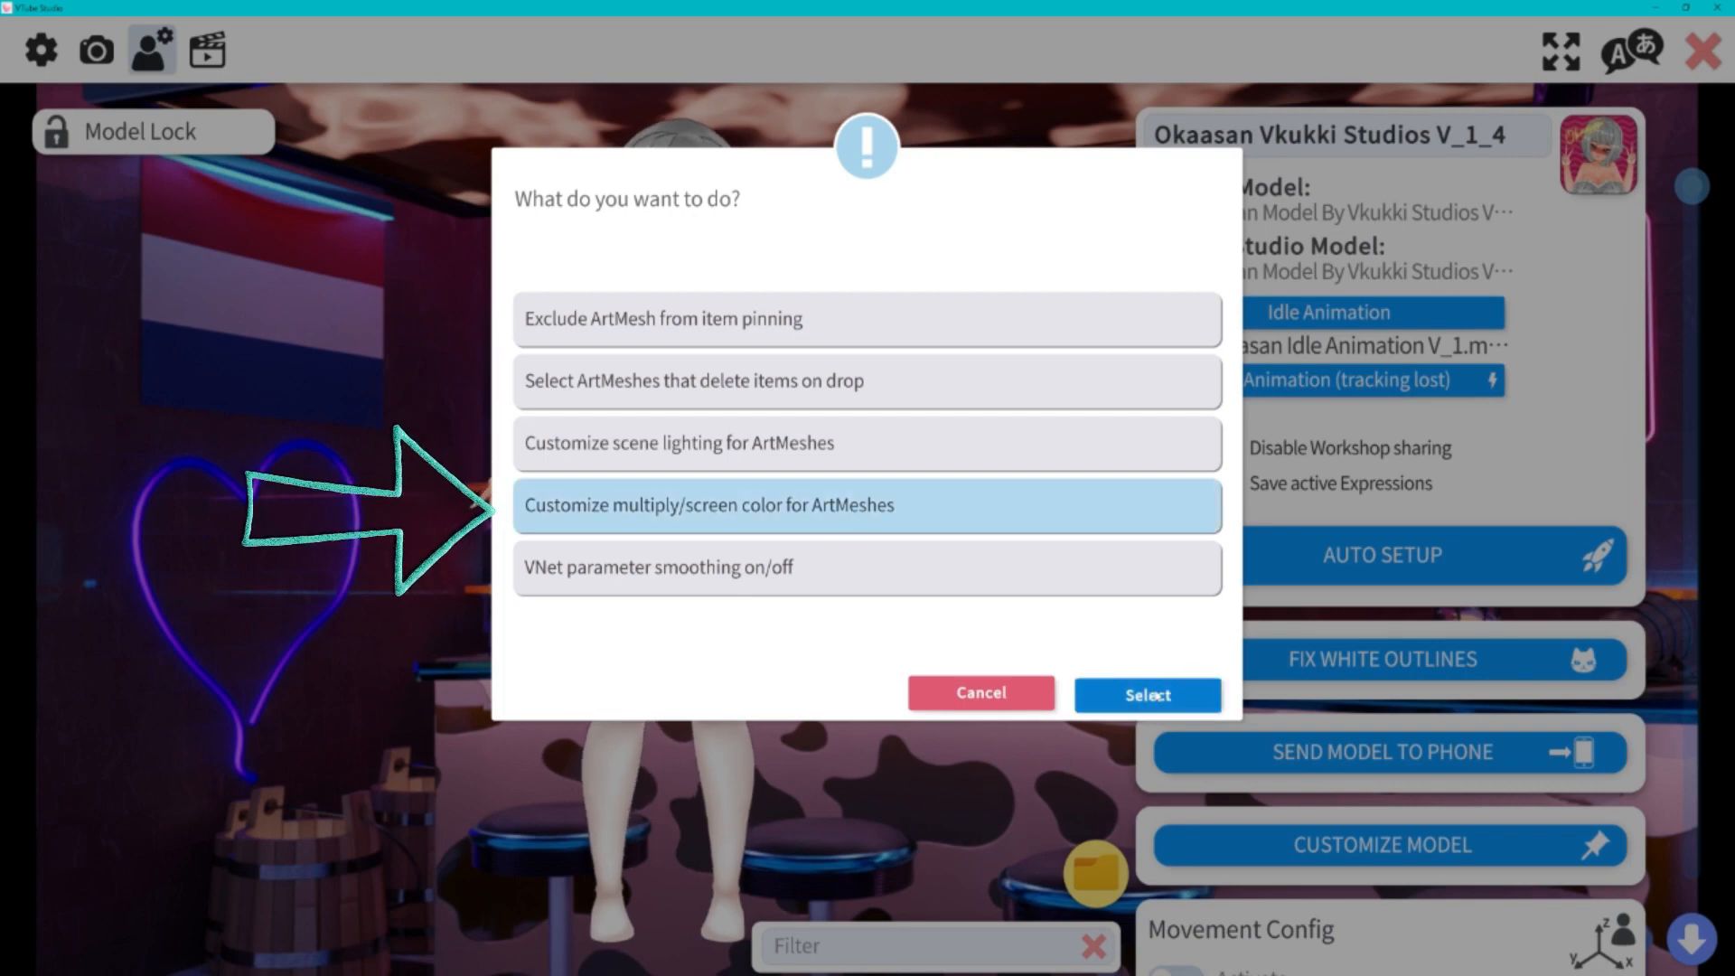
click(1155, 695)
- Enlarge the model to show its head and chest, and pick the hair on it to narrow the ArtMesh list
drag(697, 191, 853, 788)
scroll(904, 596, up, 7)
scroll(849, 779, up, 4)
drag(814, 685, 743, 859)
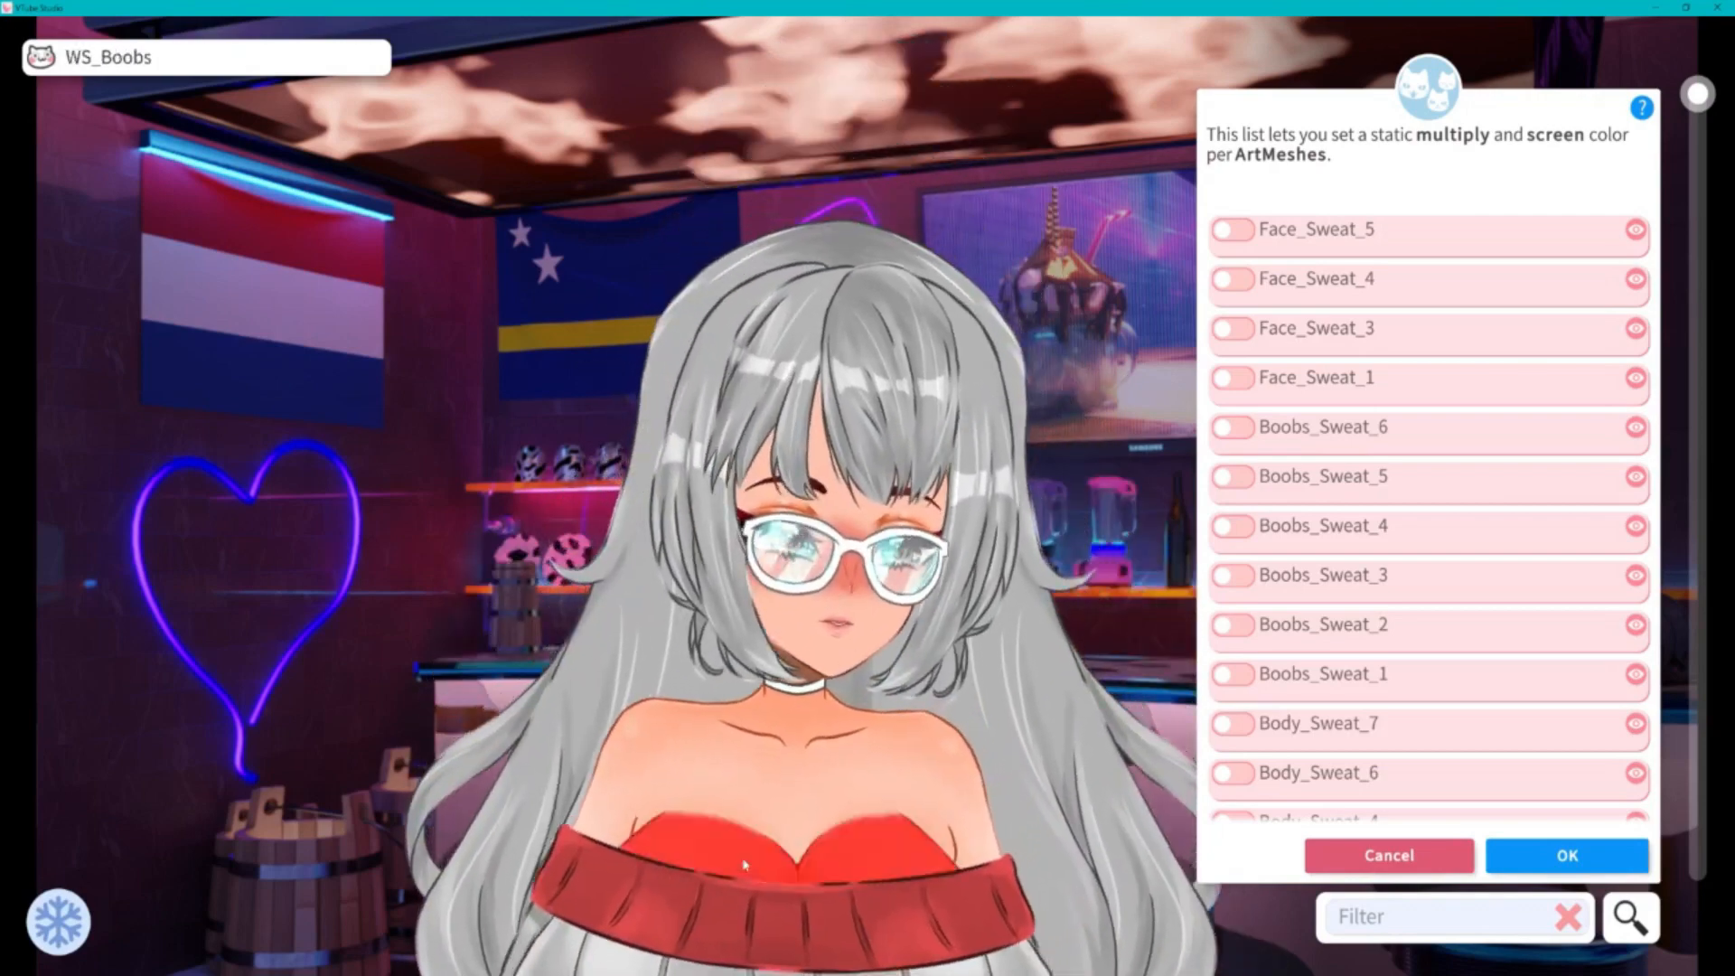
scroll(750, 827, up, 3)
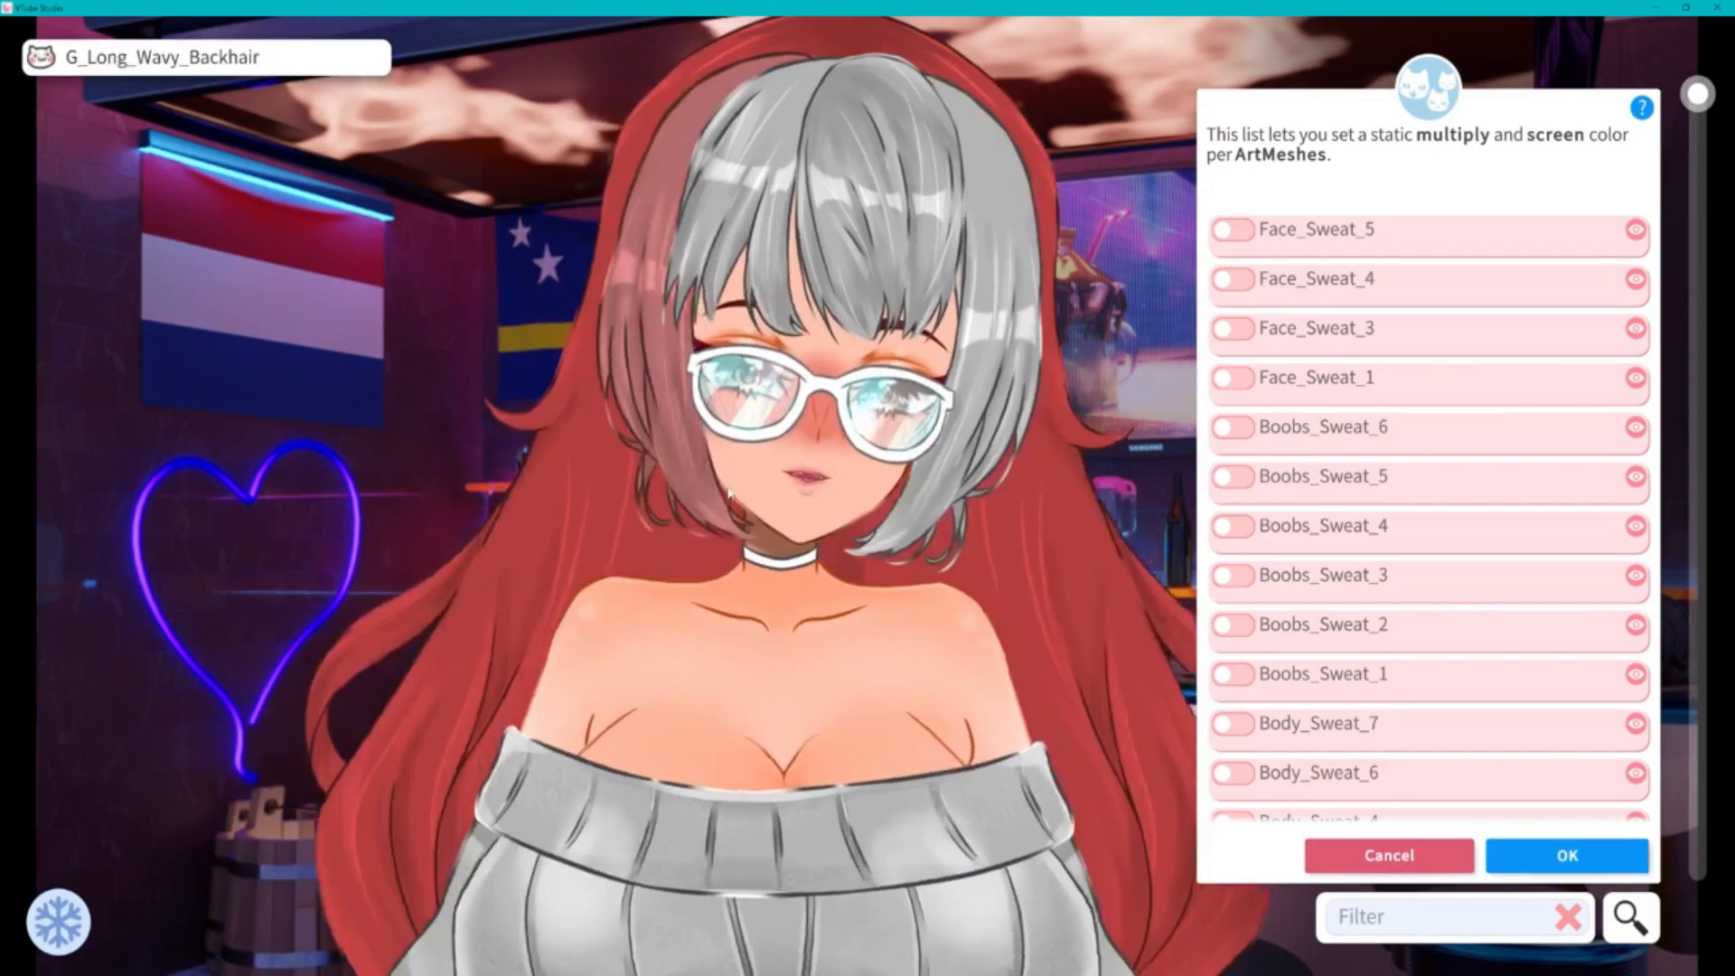
click(908, 298)
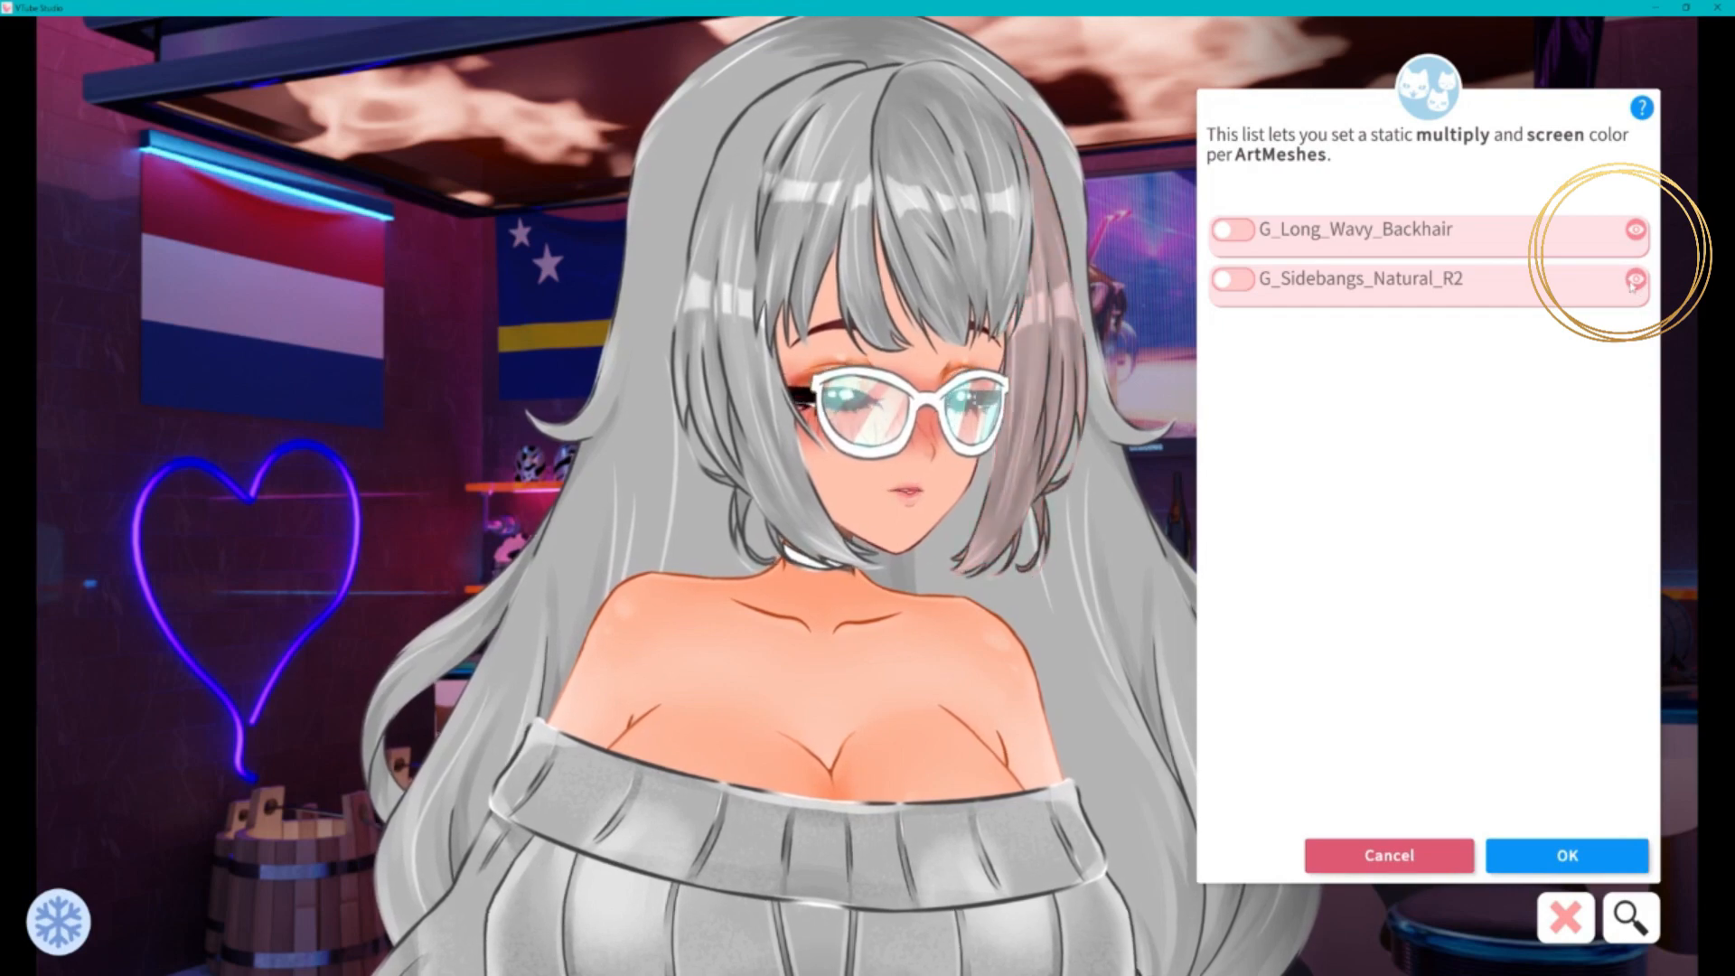
- Enable coloring for the G_Sidebangs_Natural_R2 ArtMesh and set its multiply color to red, leaving the screen color black
click(1238, 280)
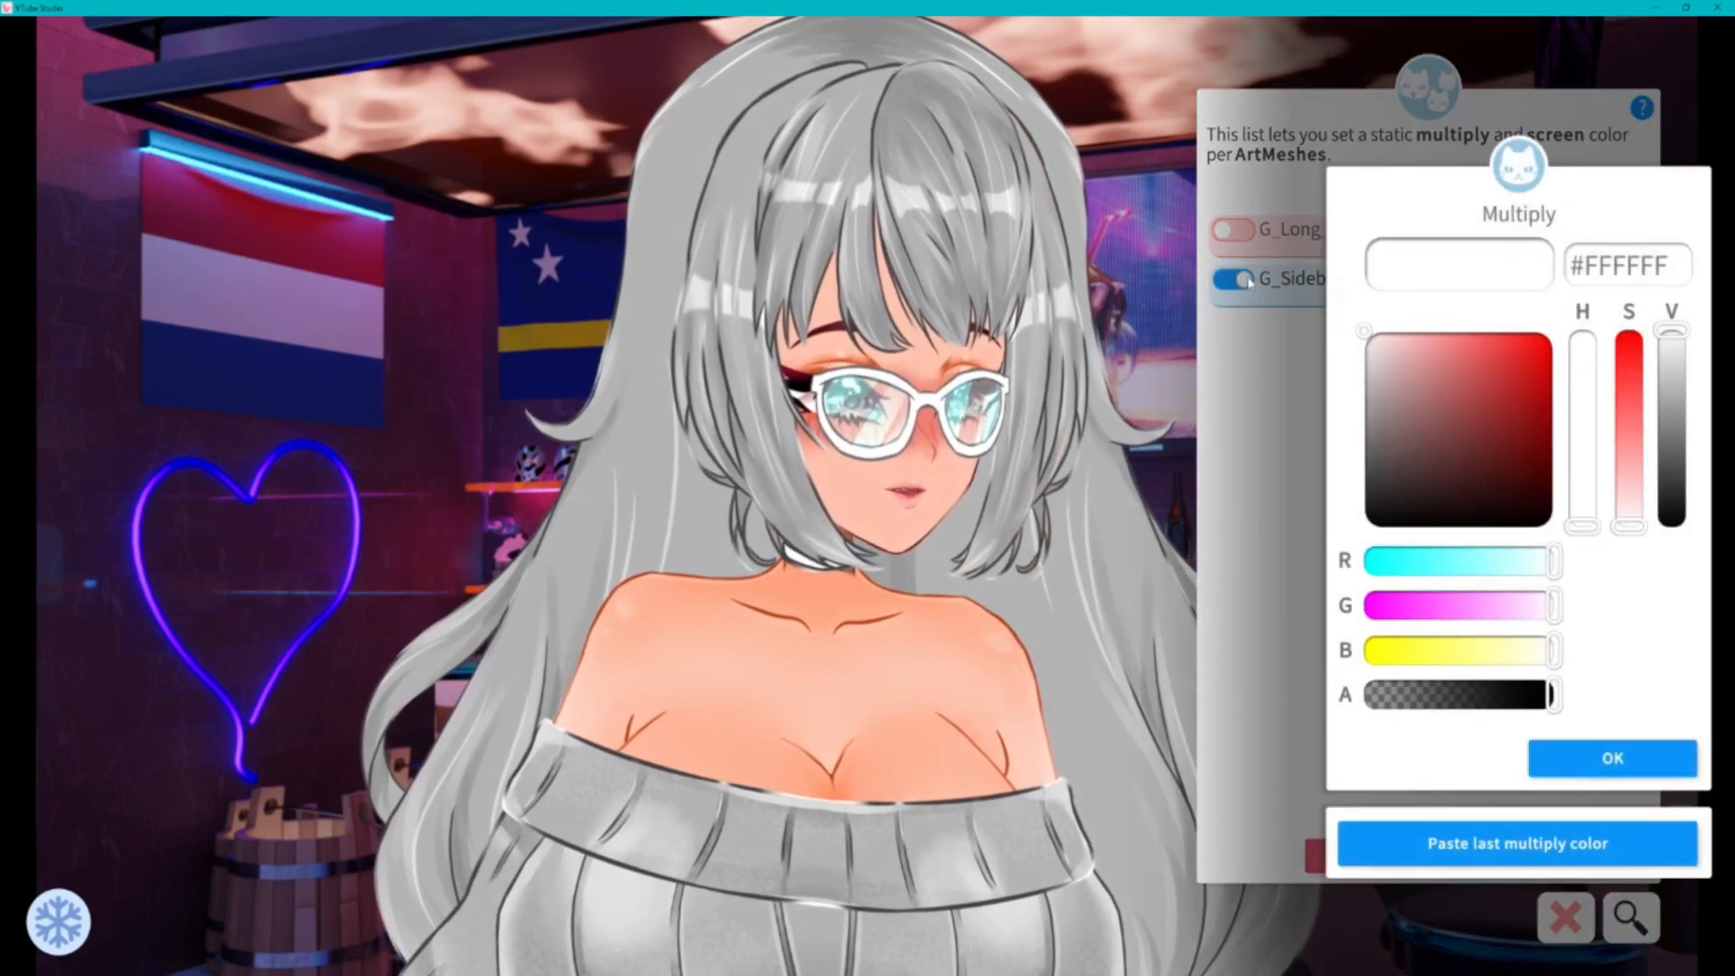
drag(1629, 531, 1626, 348)
drag(1583, 518, 1556, 331)
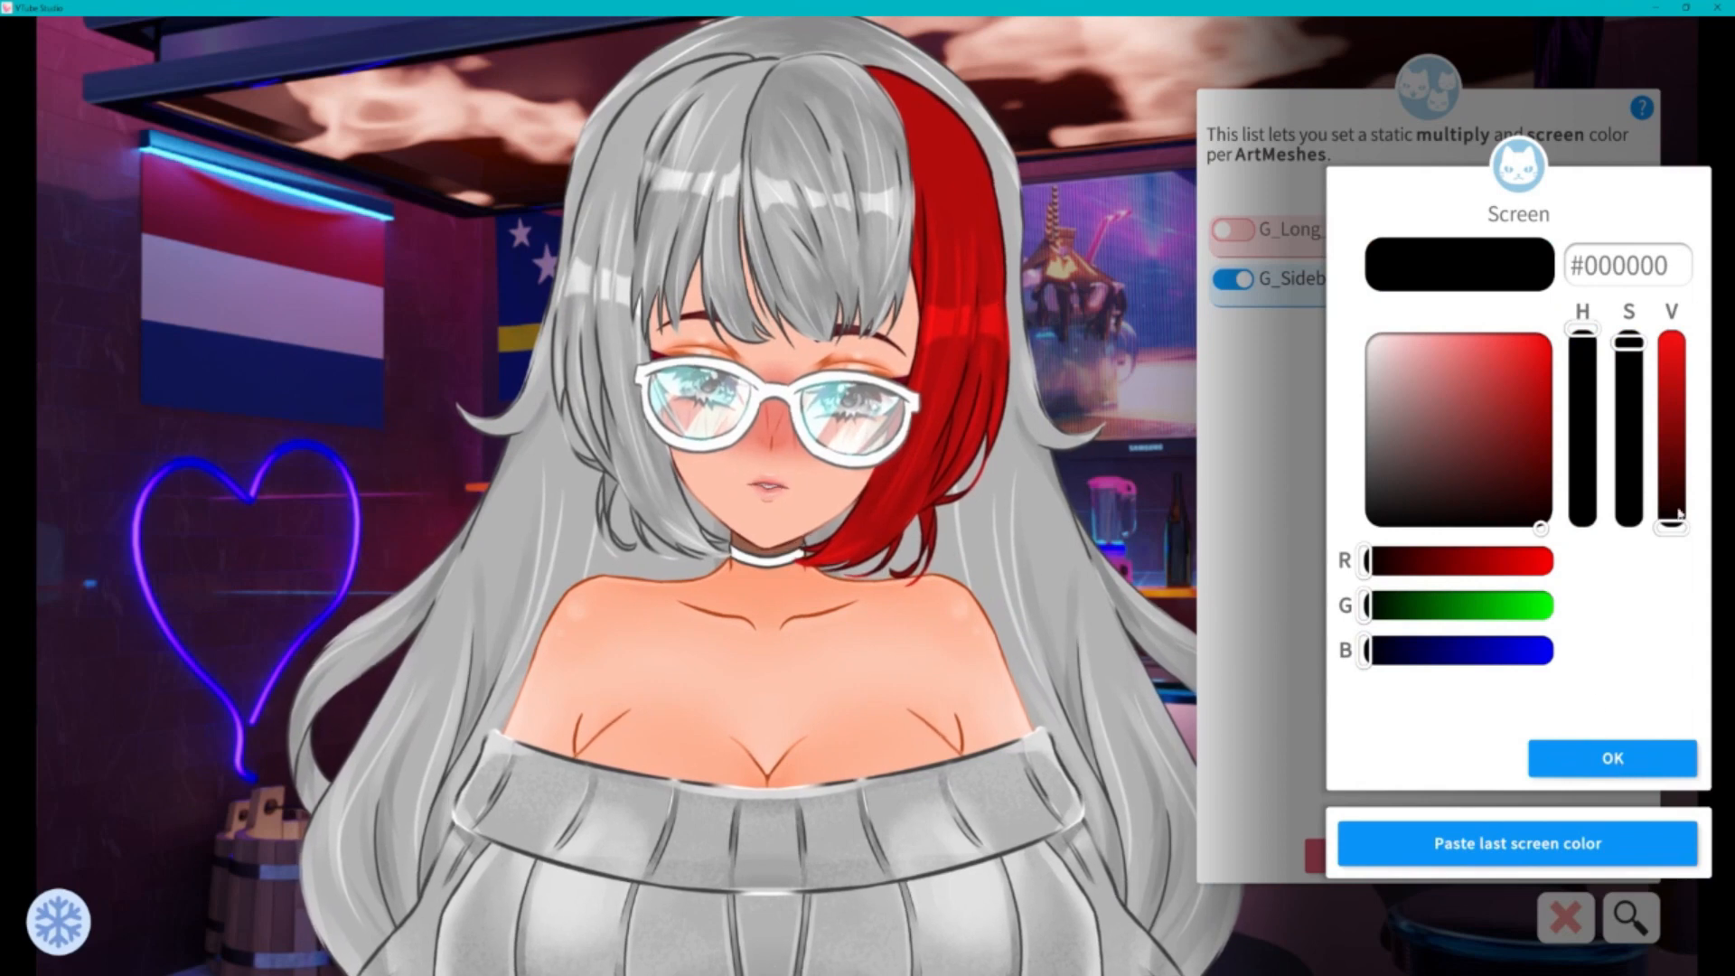
drag(1677, 512, 1697, 560)
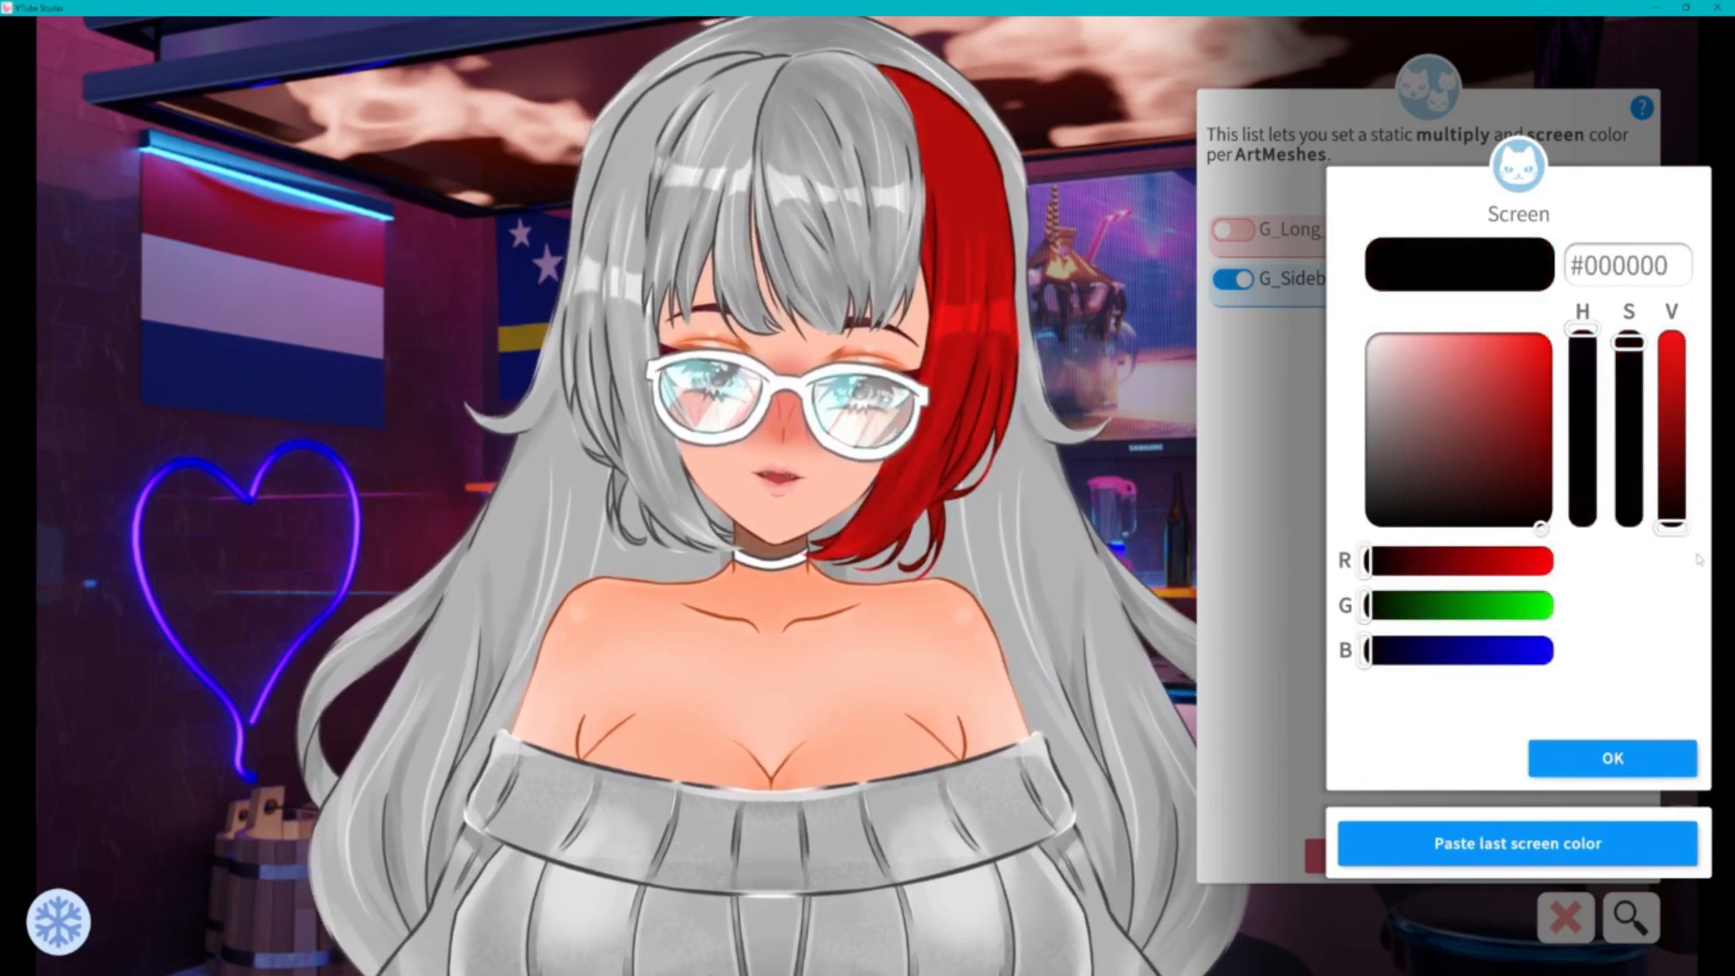
drag(1449, 610, 1328, 656)
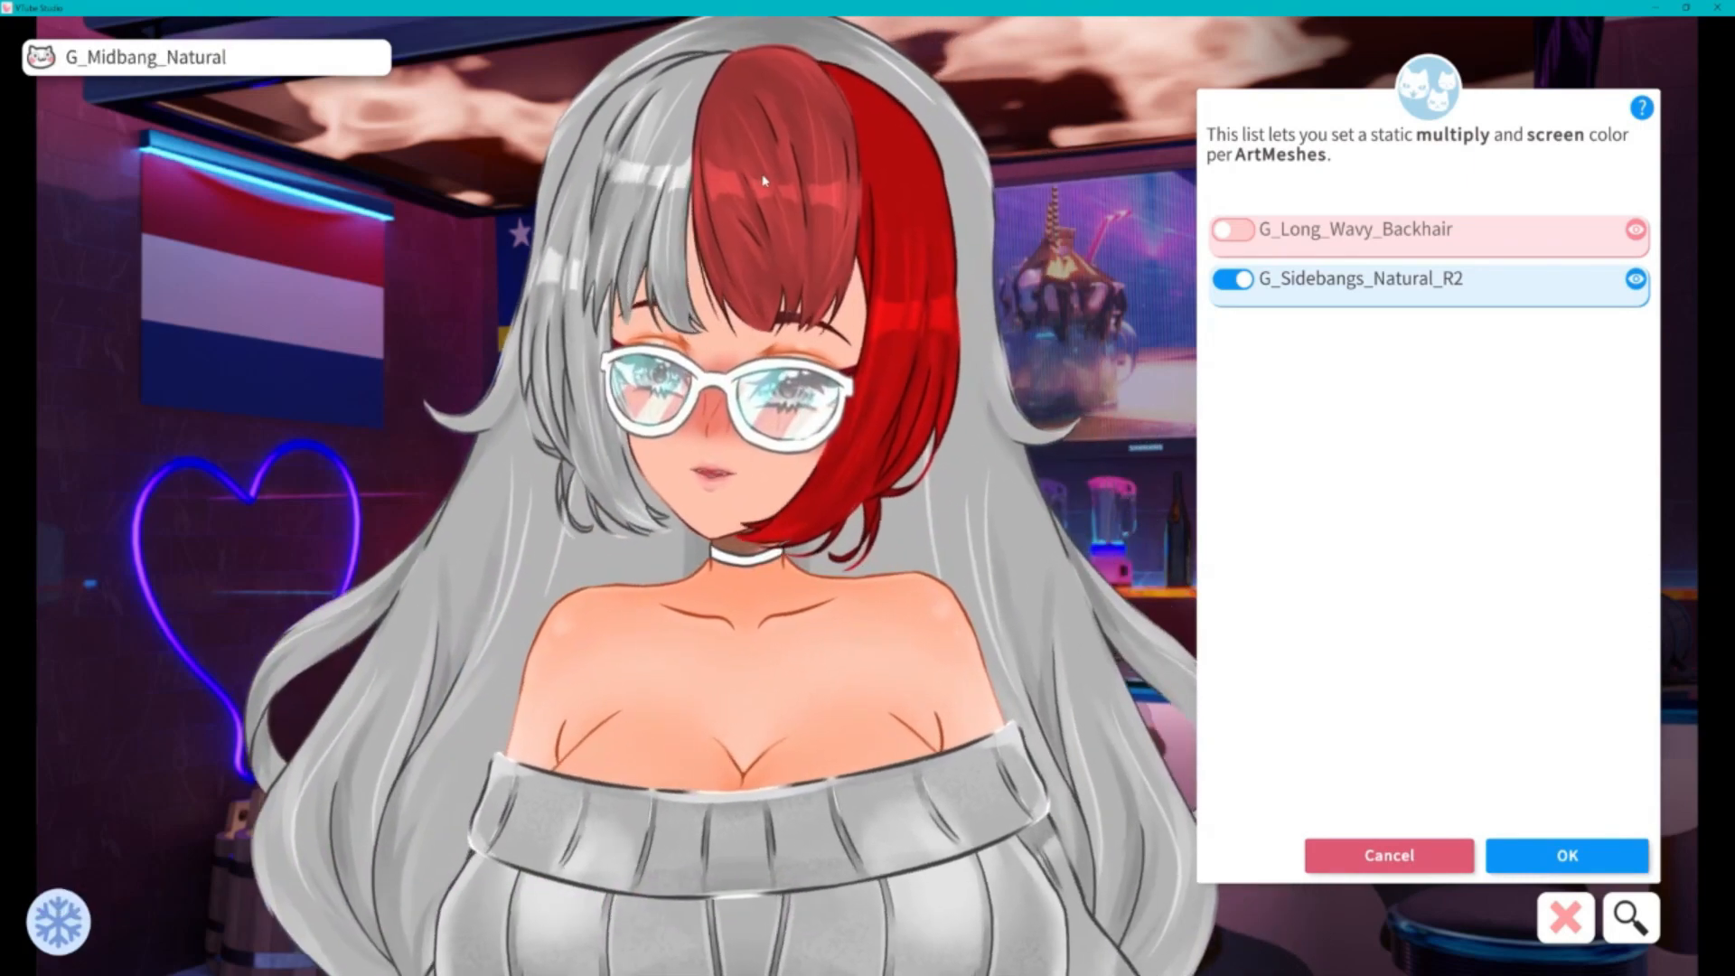
- Pick the mid bangs on the model, enable coloring for G_Long_Wavy_Backhair and apply the last multiply color to it, keeping the screen color black
click(763, 181)
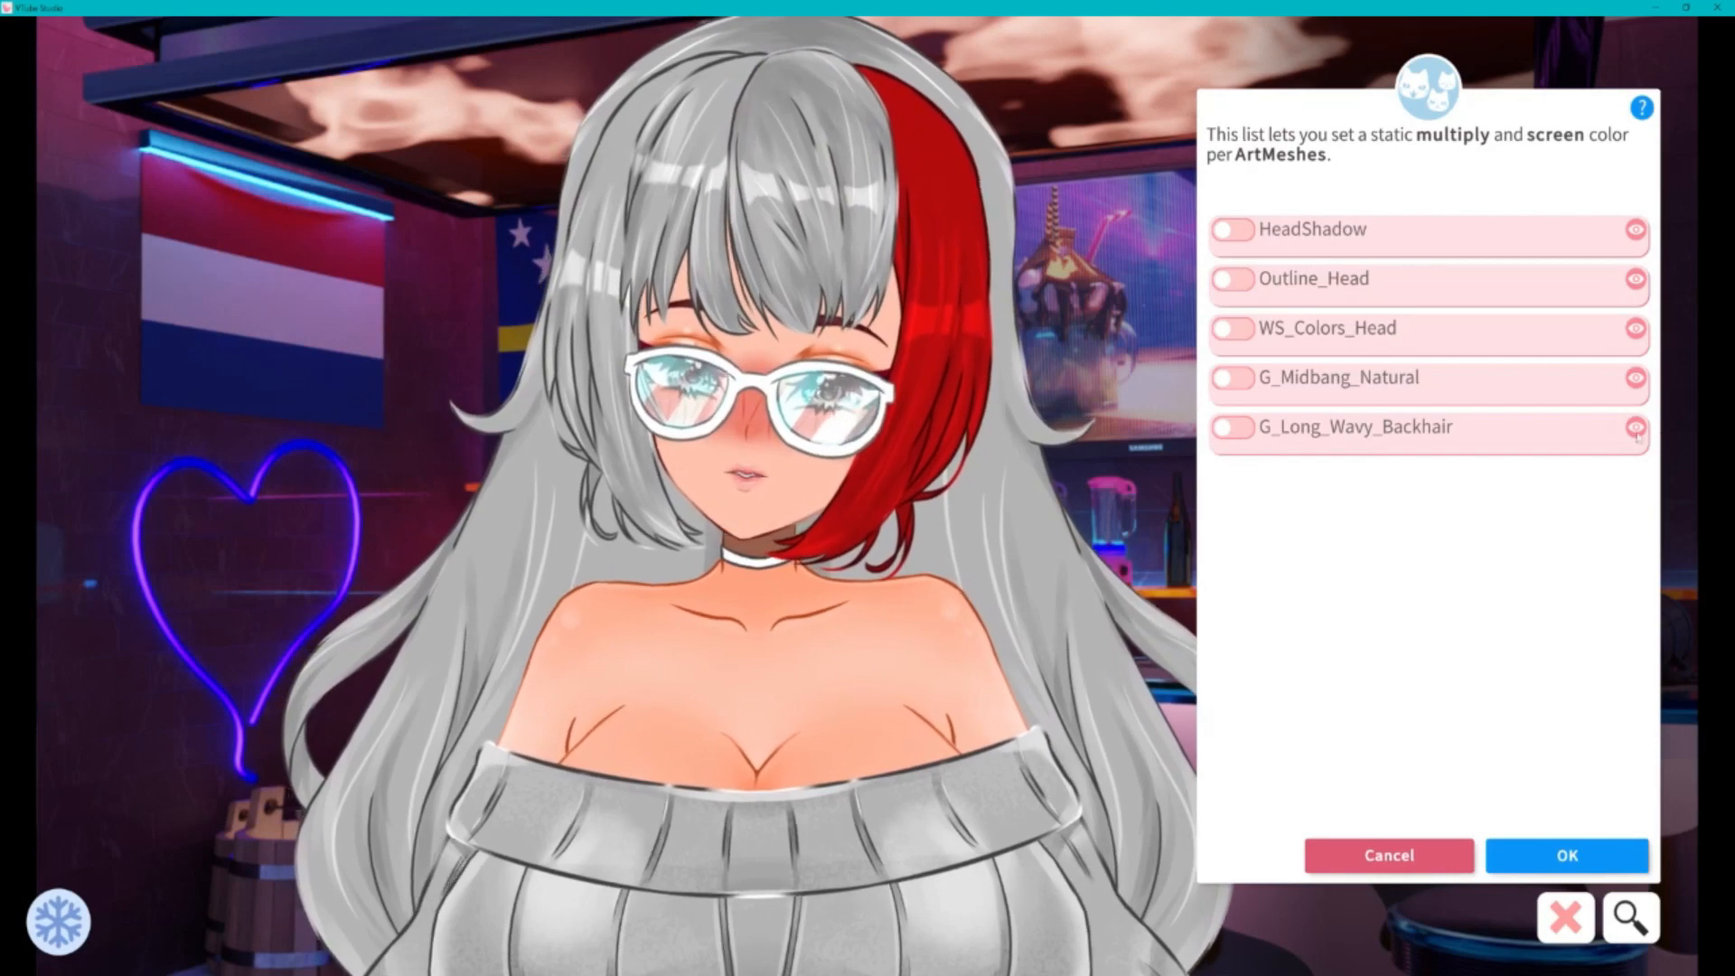
click(1229, 430)
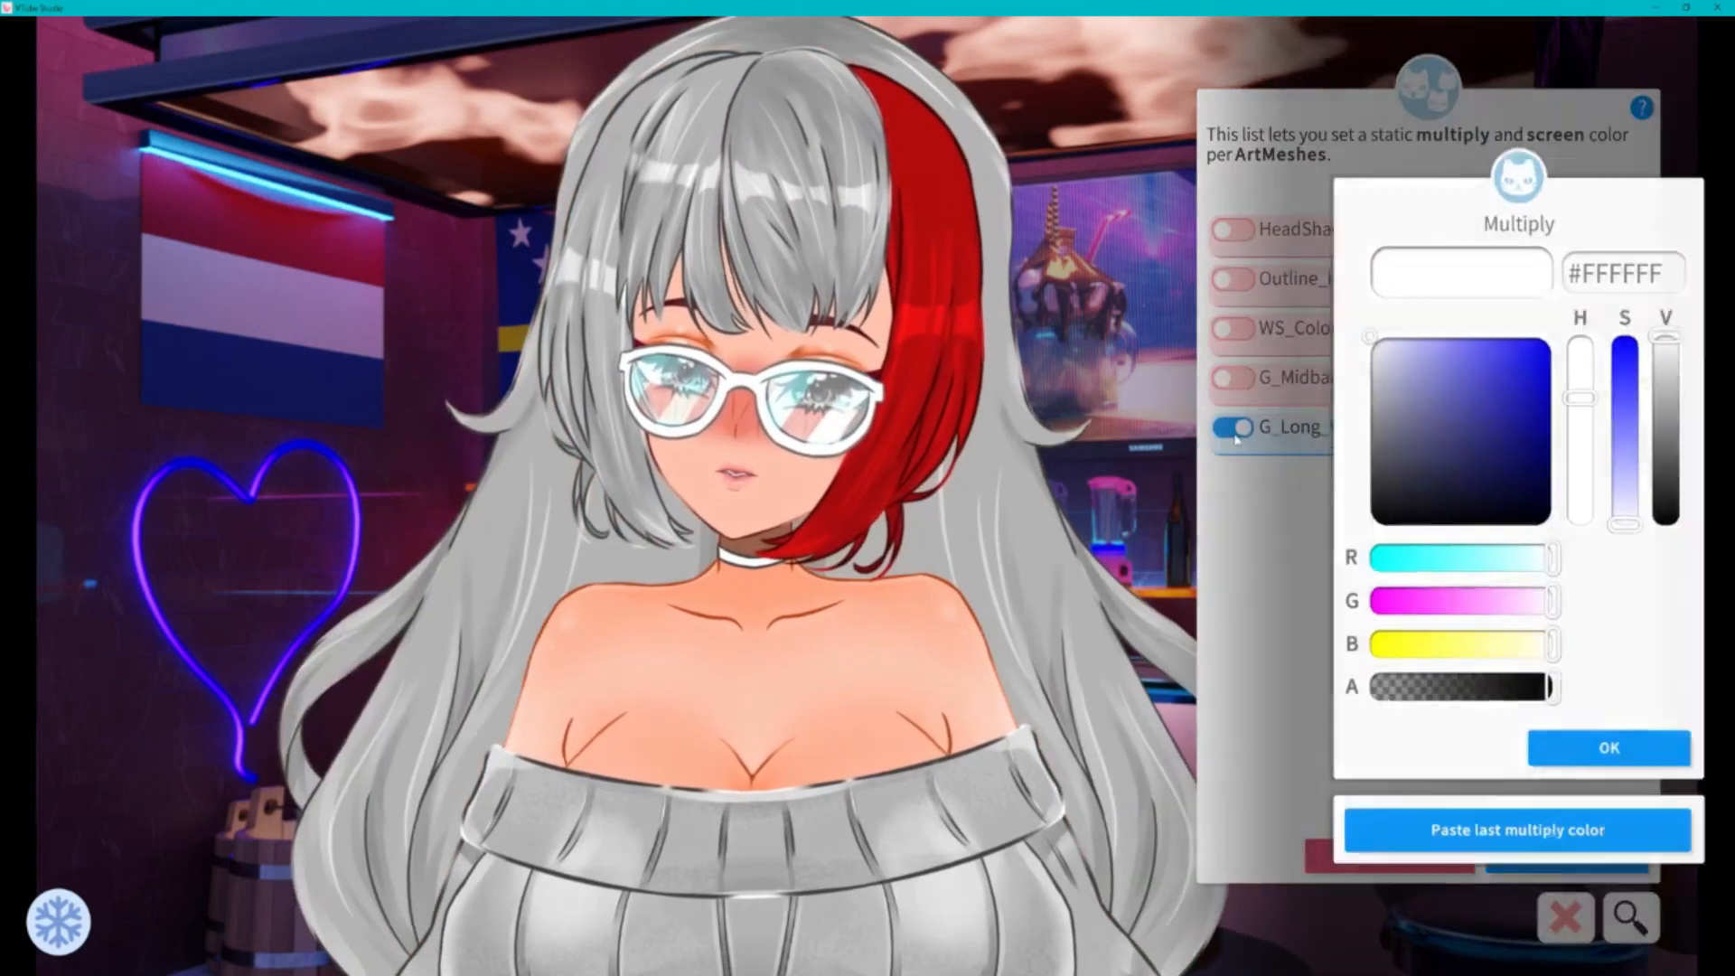
click(1491, 847)
click(1600, 762)
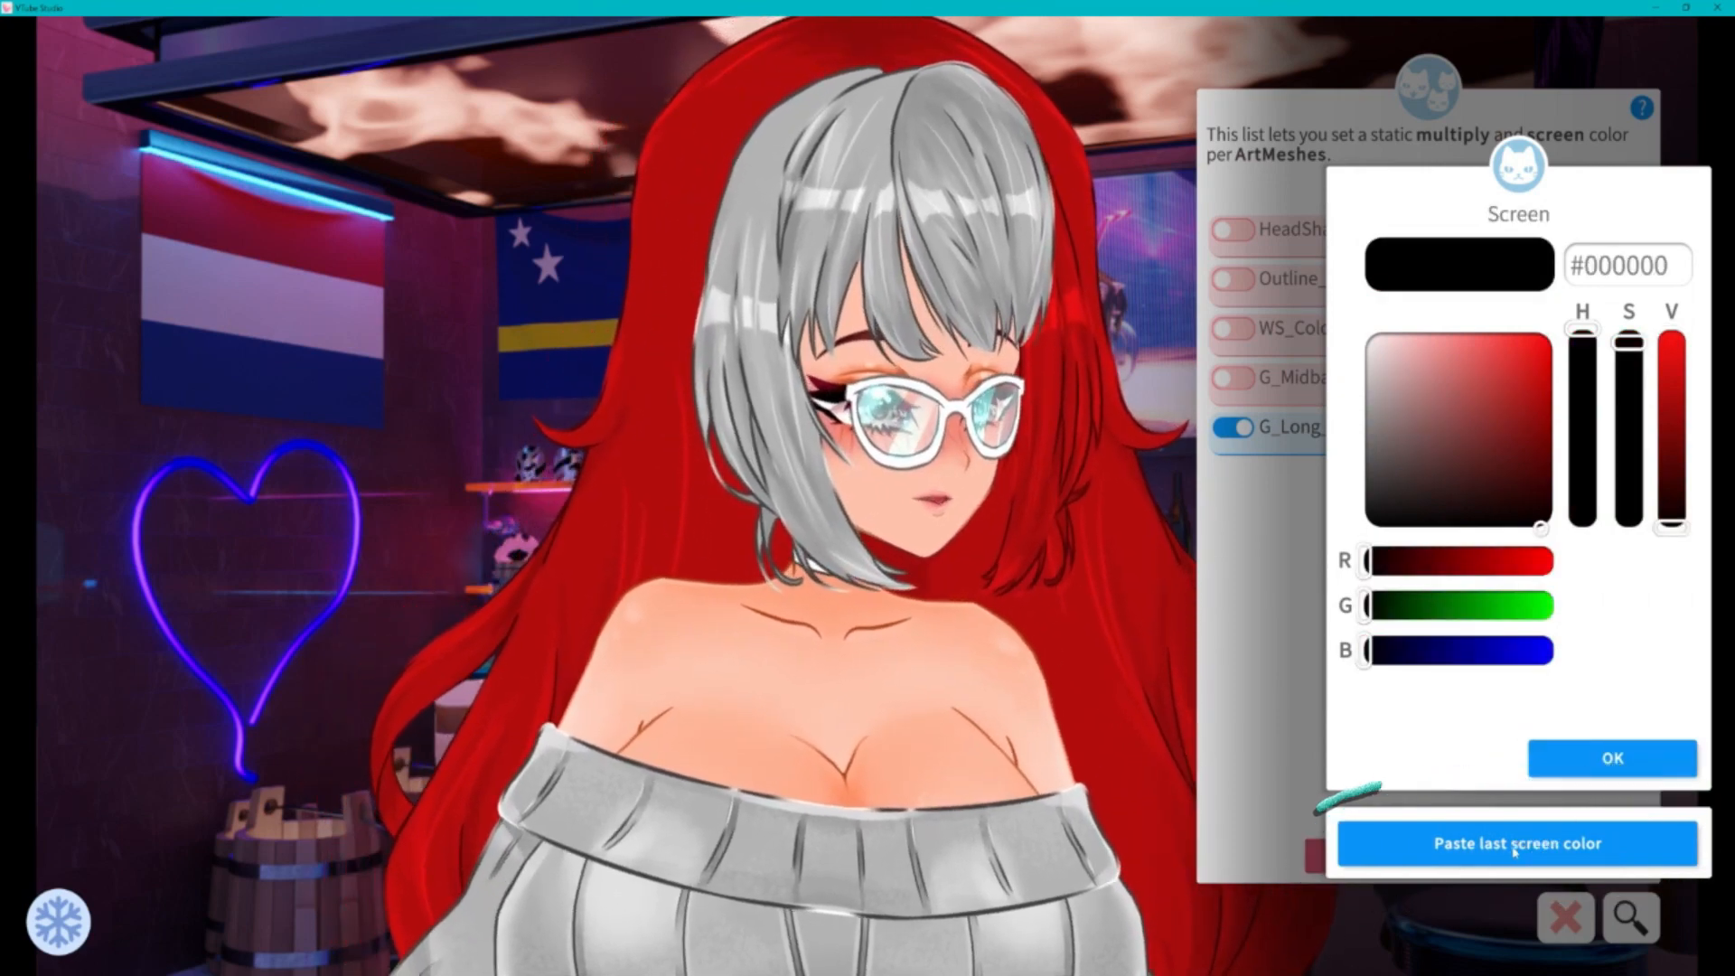
click(1599, 763)
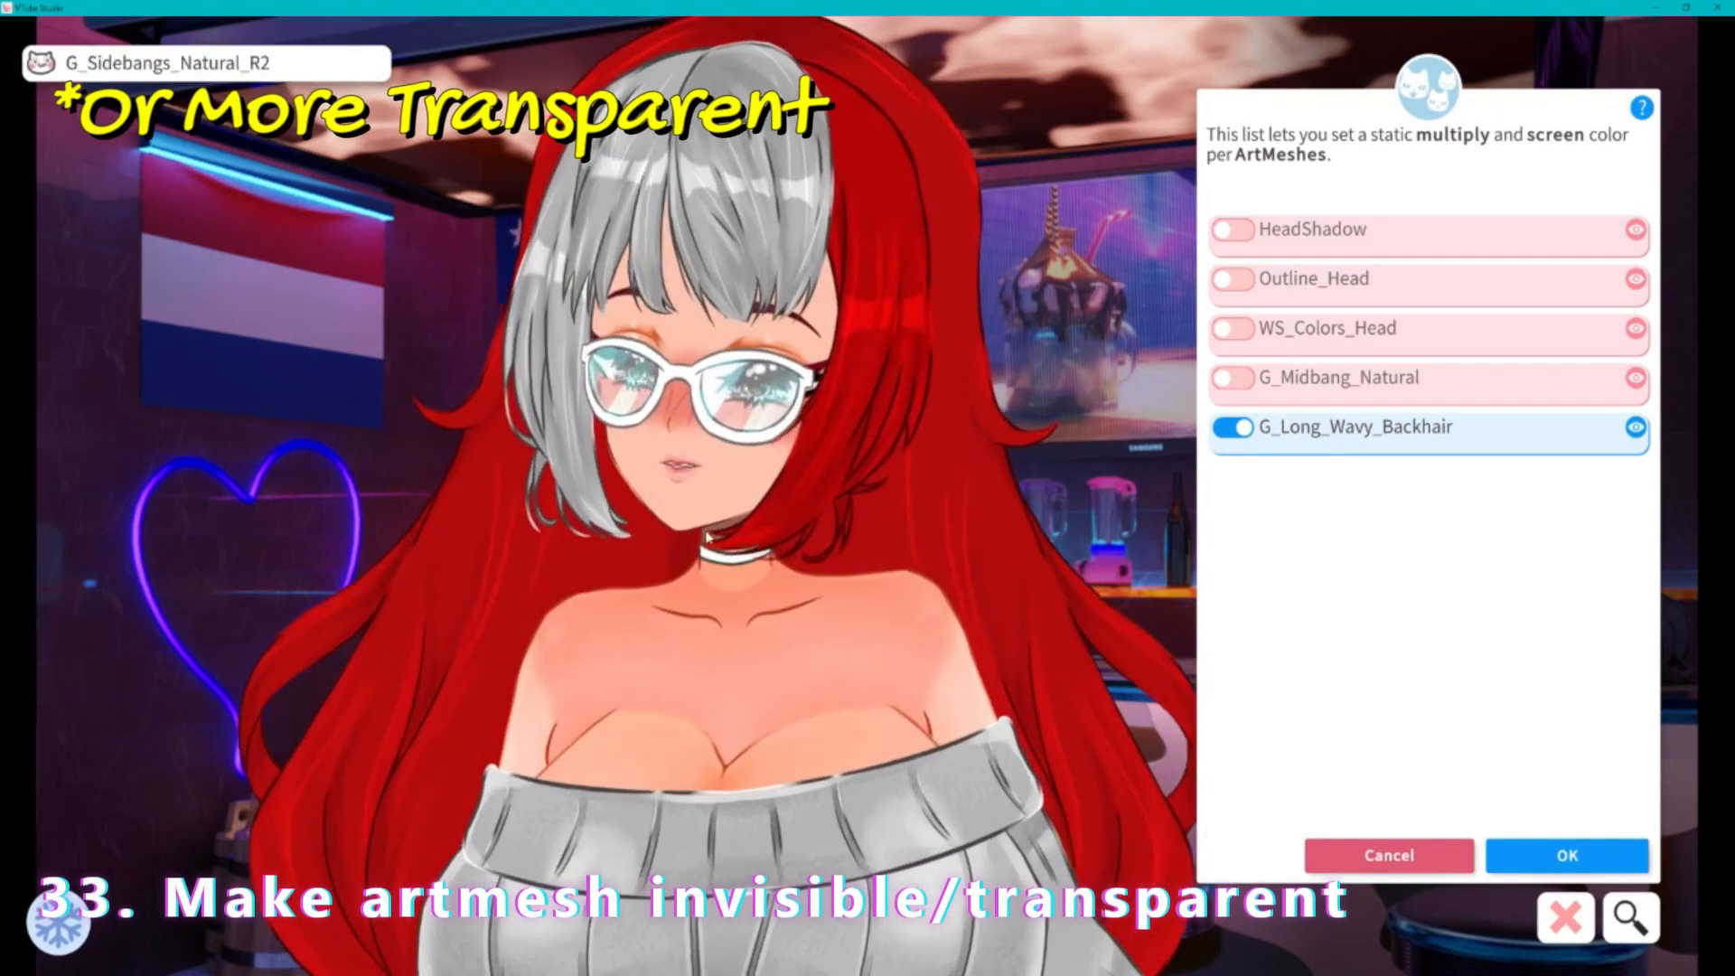
- Pick the neck area on the model and make the G_Choker ArtMesh fully transparent through its multiply color
click(793, 567)
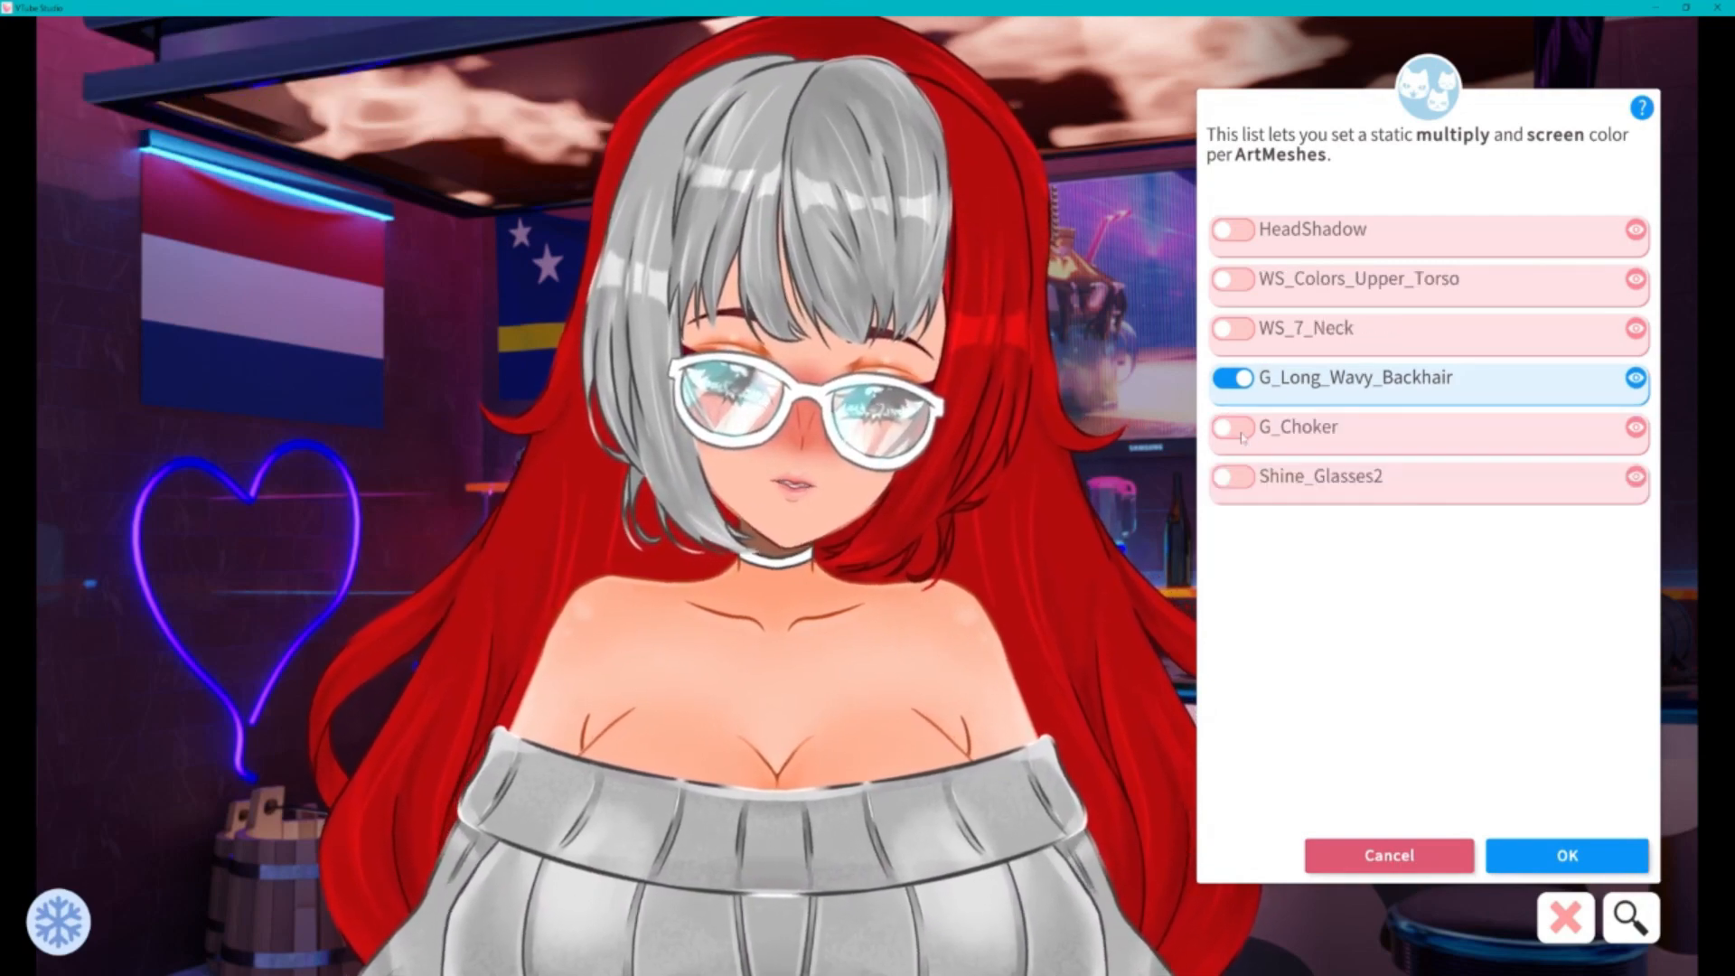
click(1234, 427)
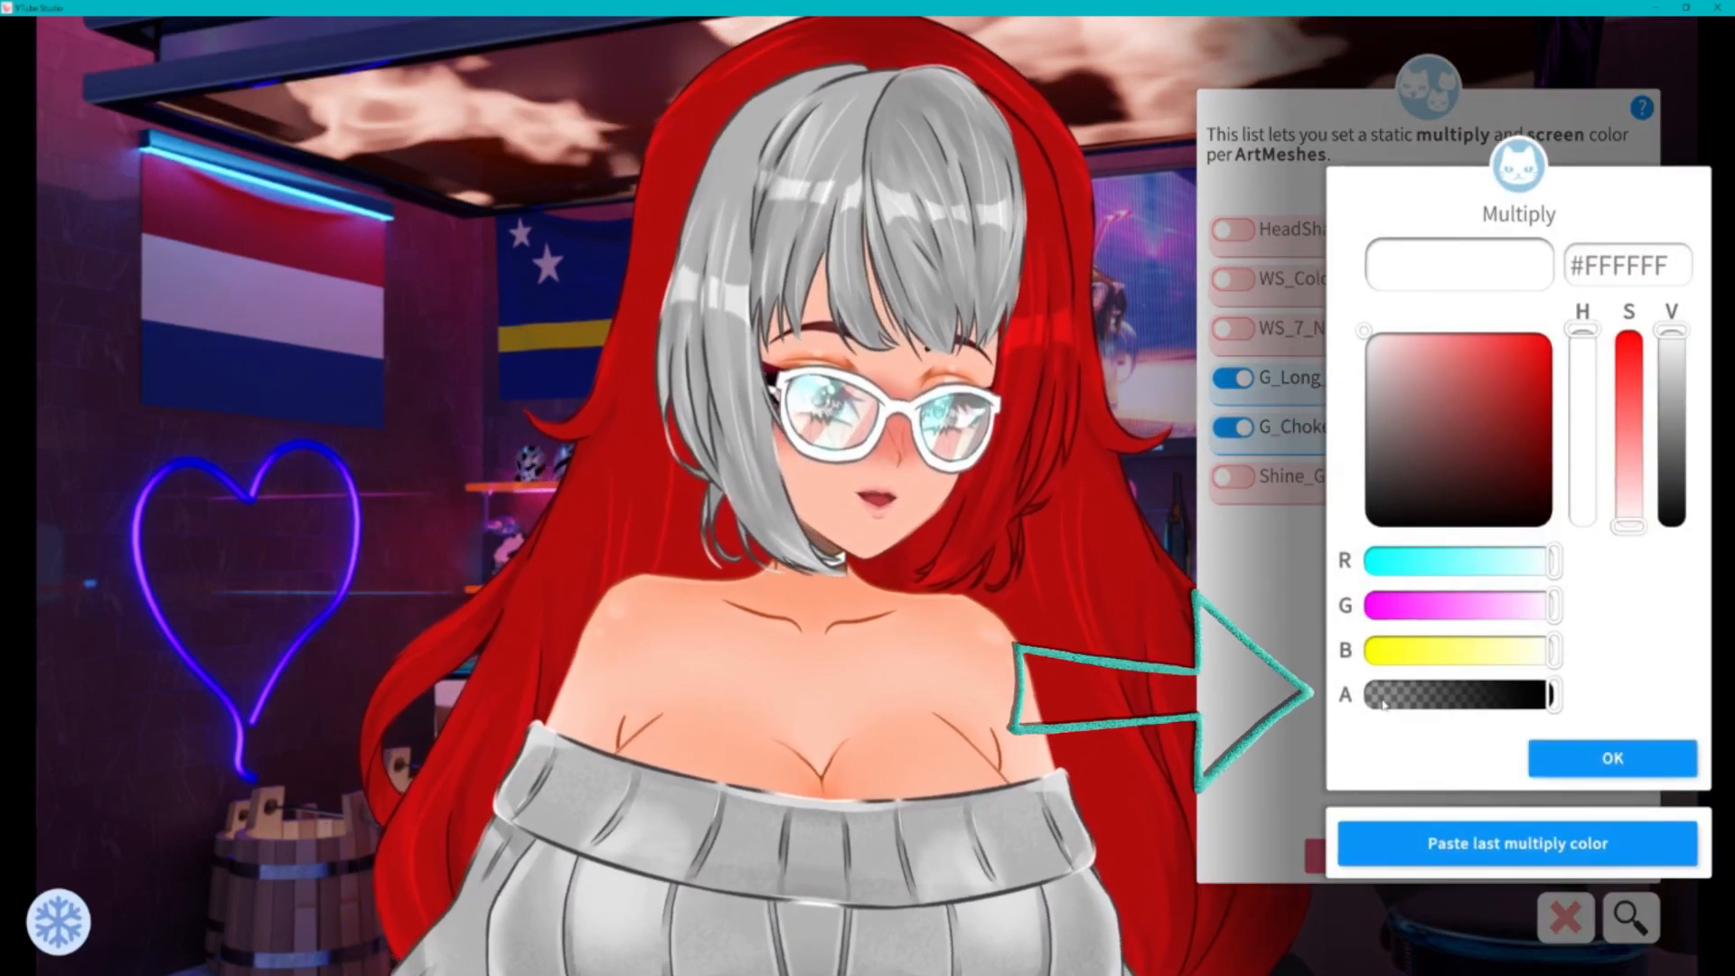
mouse_move(1548, 707)
mouse_down()
mouse_move(1350, 704)
mouse_move(1612, 701)
mouse_move(1328, 717)
mouse_move(1547, 697)
mouse_up()
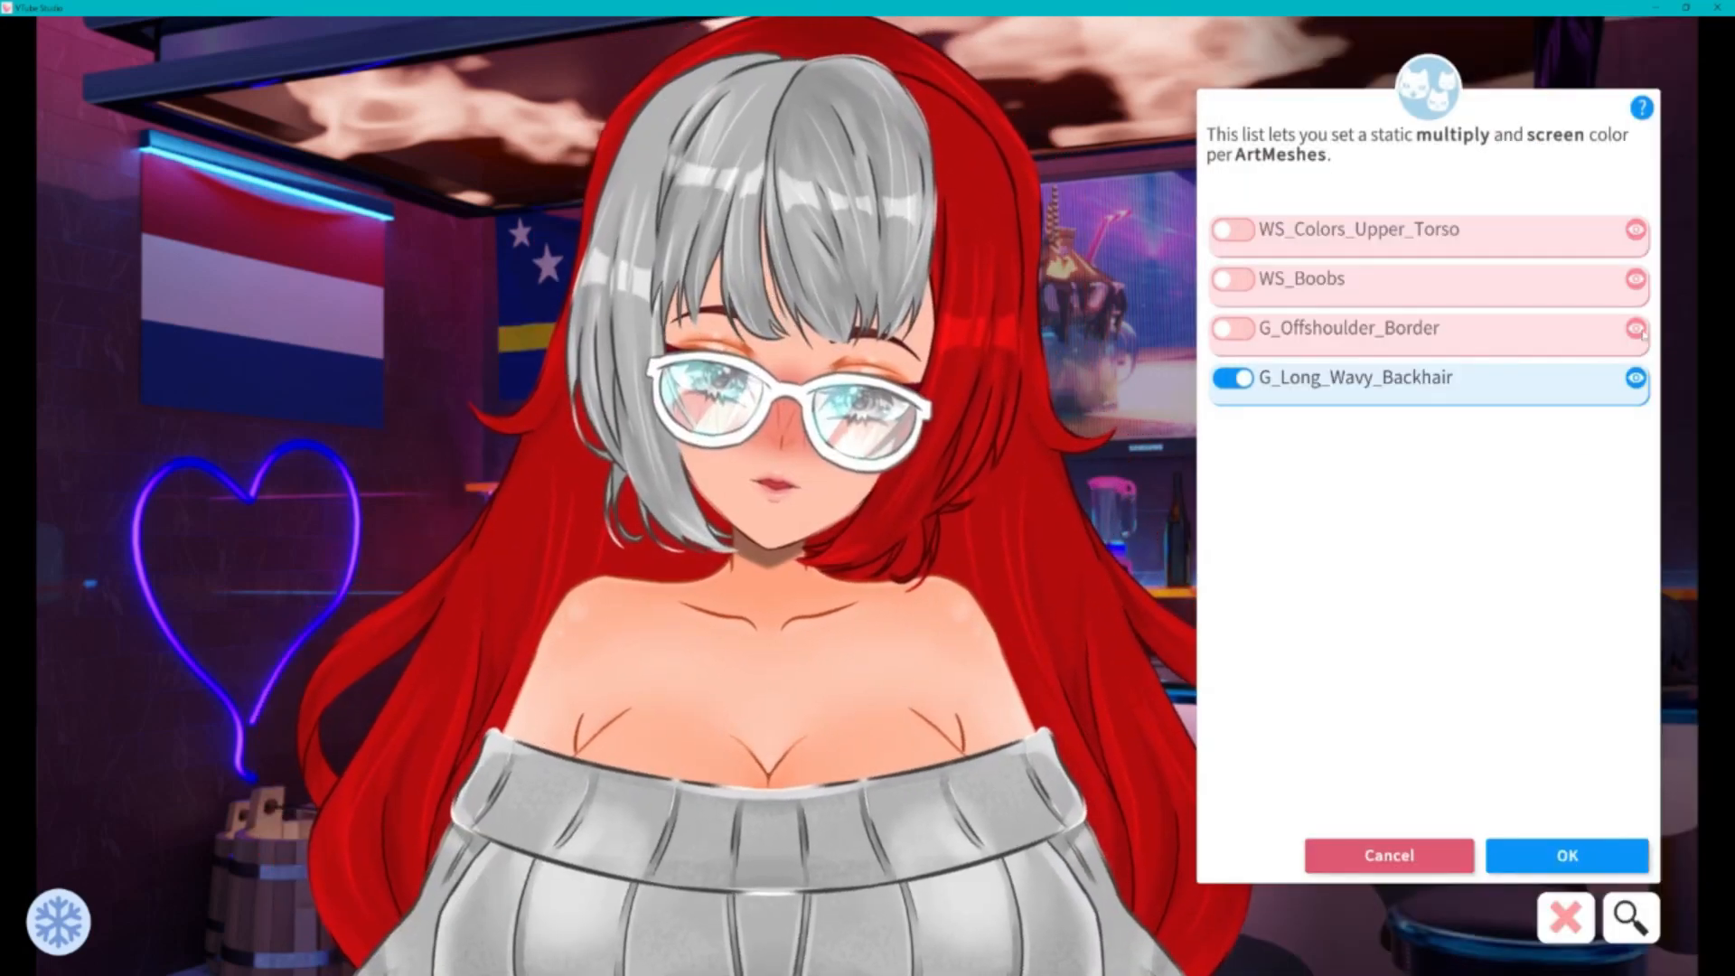
- Color the G_Offshoulder_Border ArtMesh purple by lowering the green of its multiply color, and accept the ArtMesh colors
click(1234, 330)
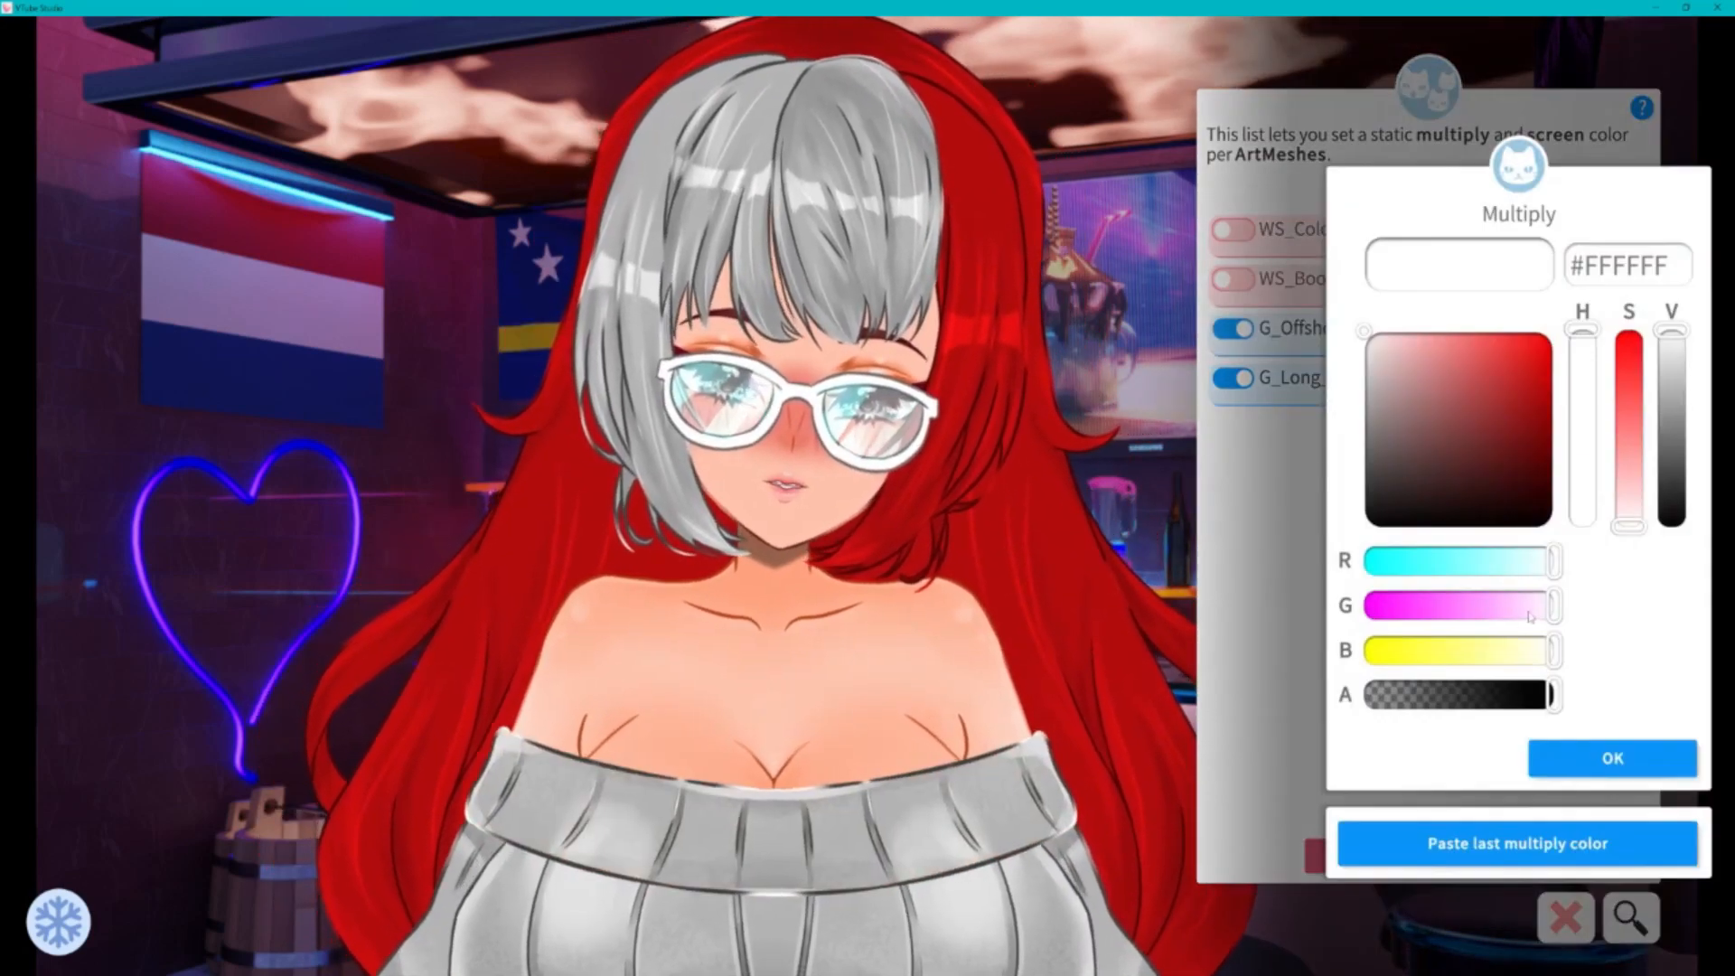
drag(1530, 617, 1410, 616)
click(1653, 761)
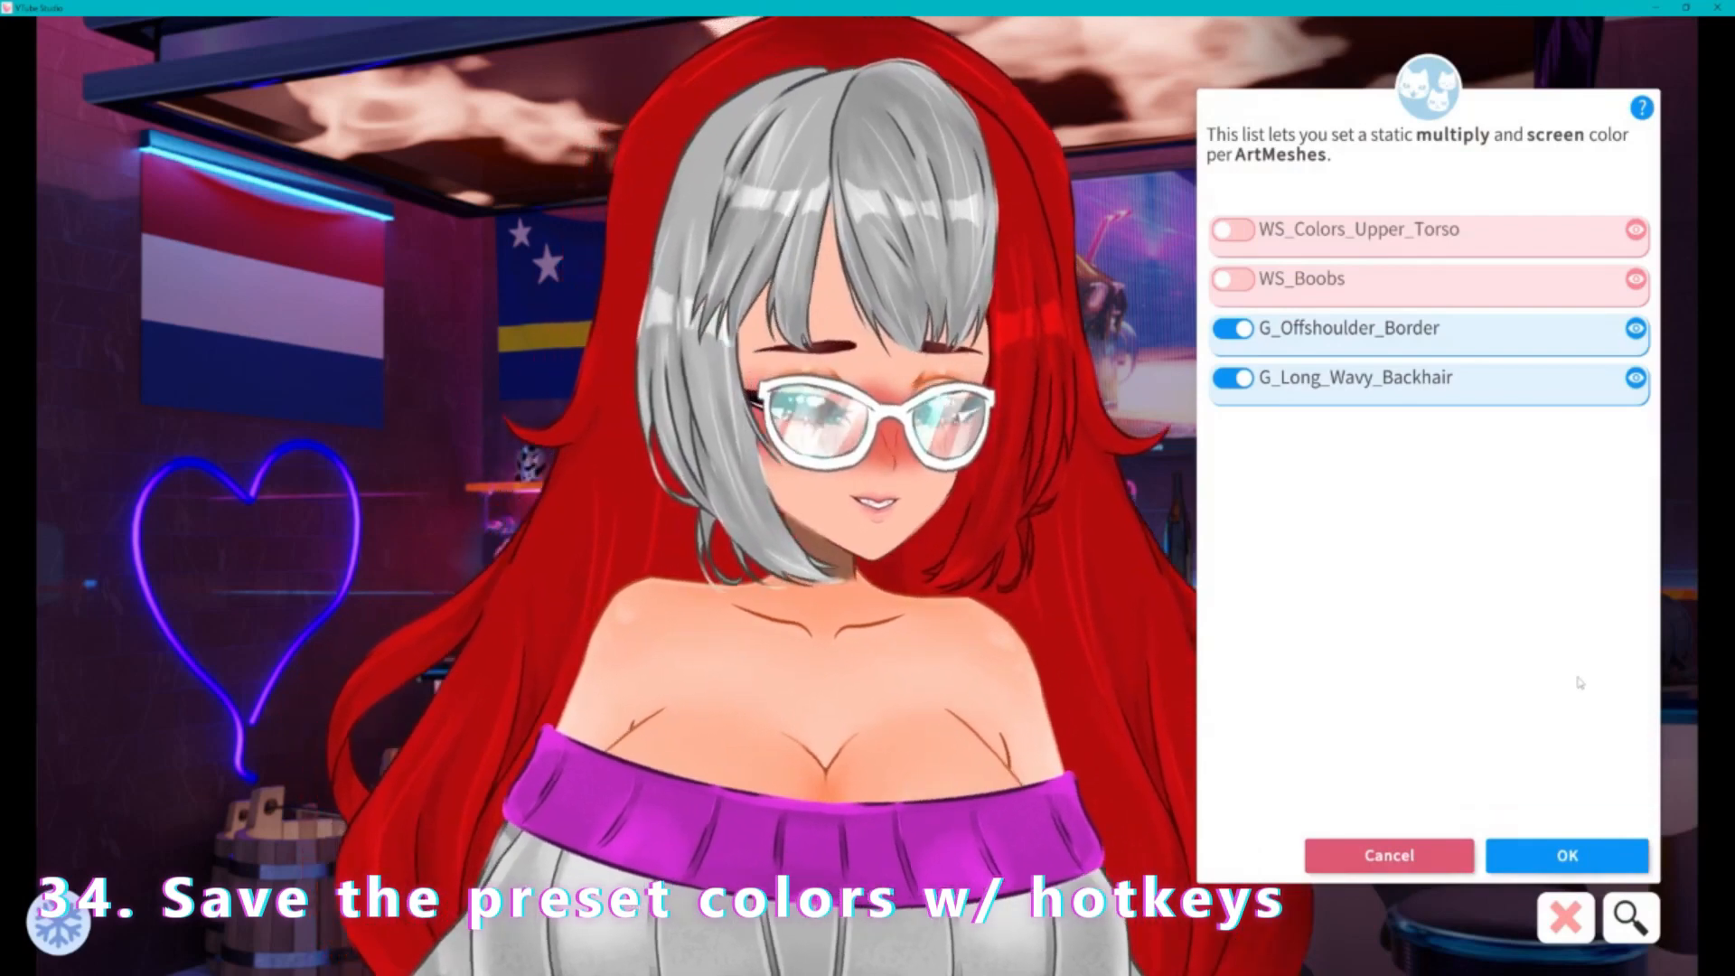
click(1567, 855)
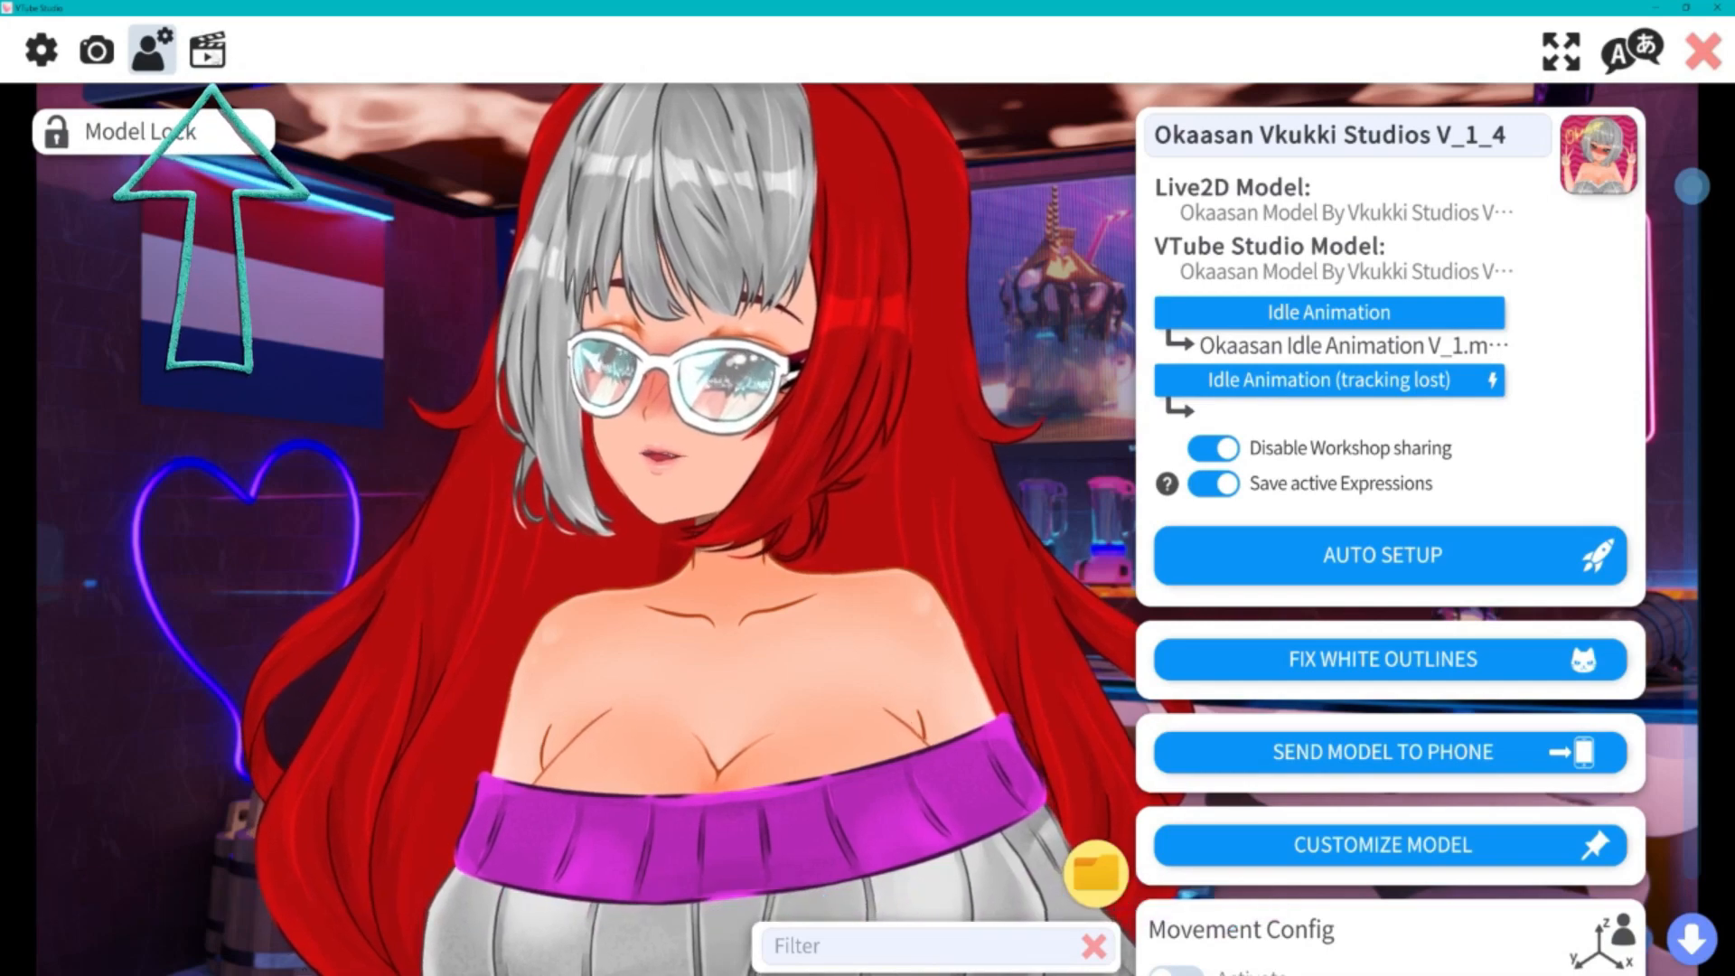
- Add a new hotkey after the Example1 hotkey and set its action to ArtMesh Color Preset
click(207, 57)
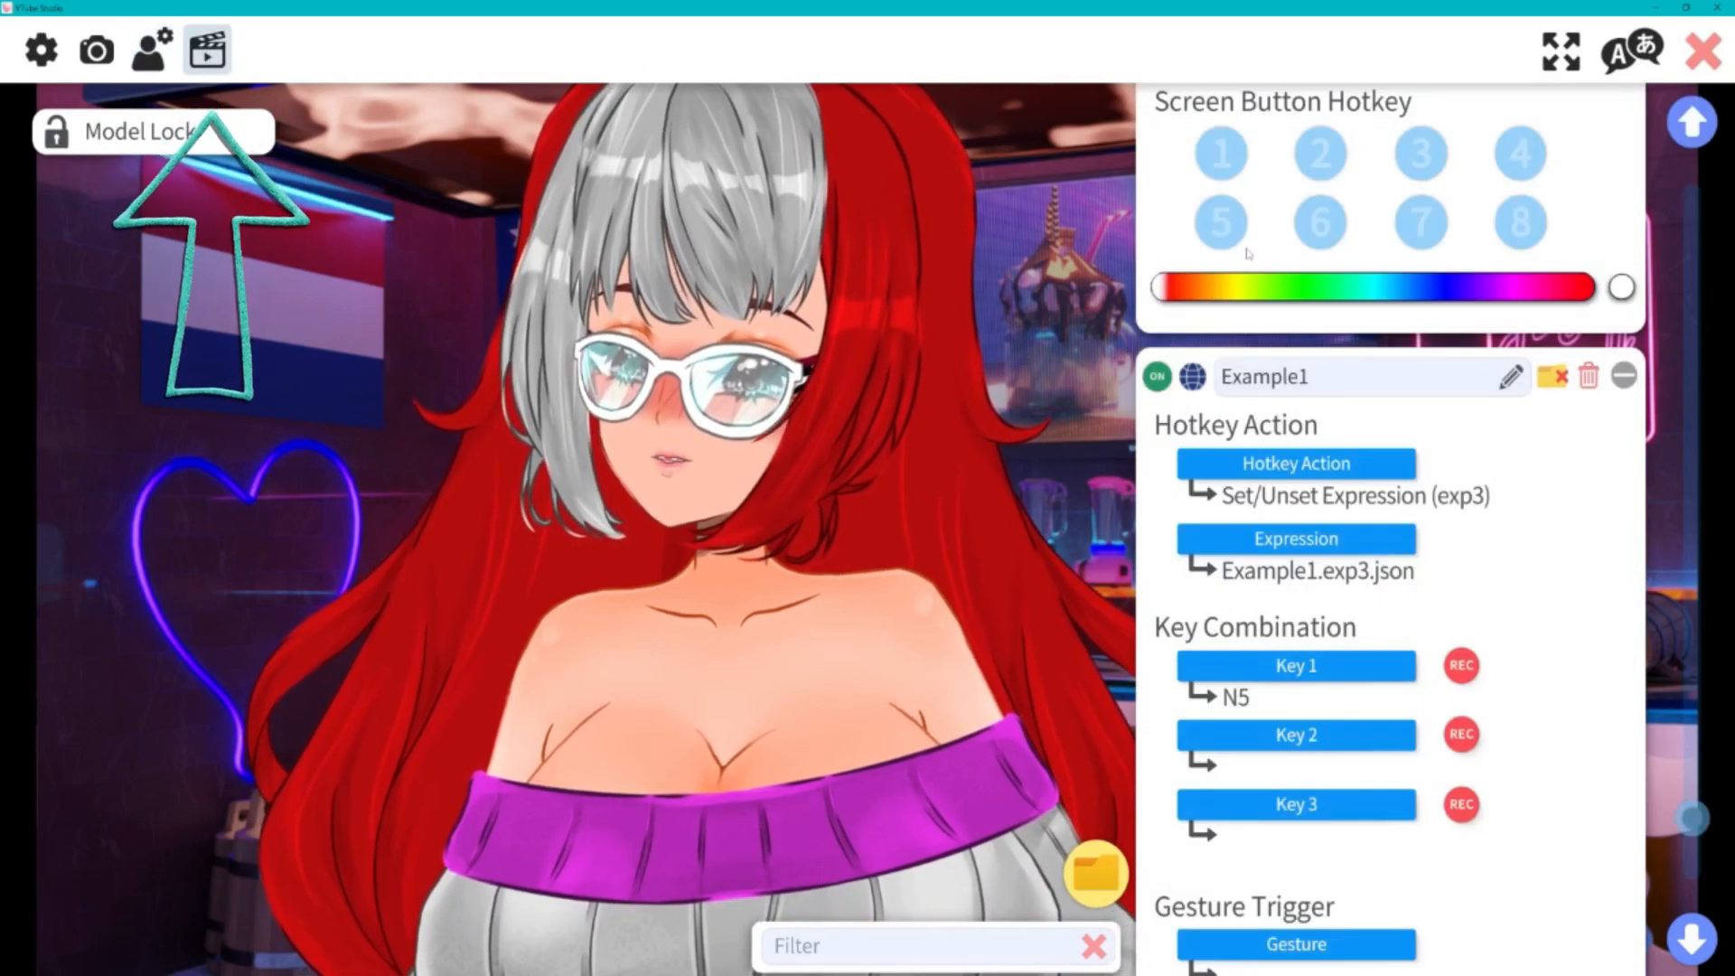
click(1693, 937)
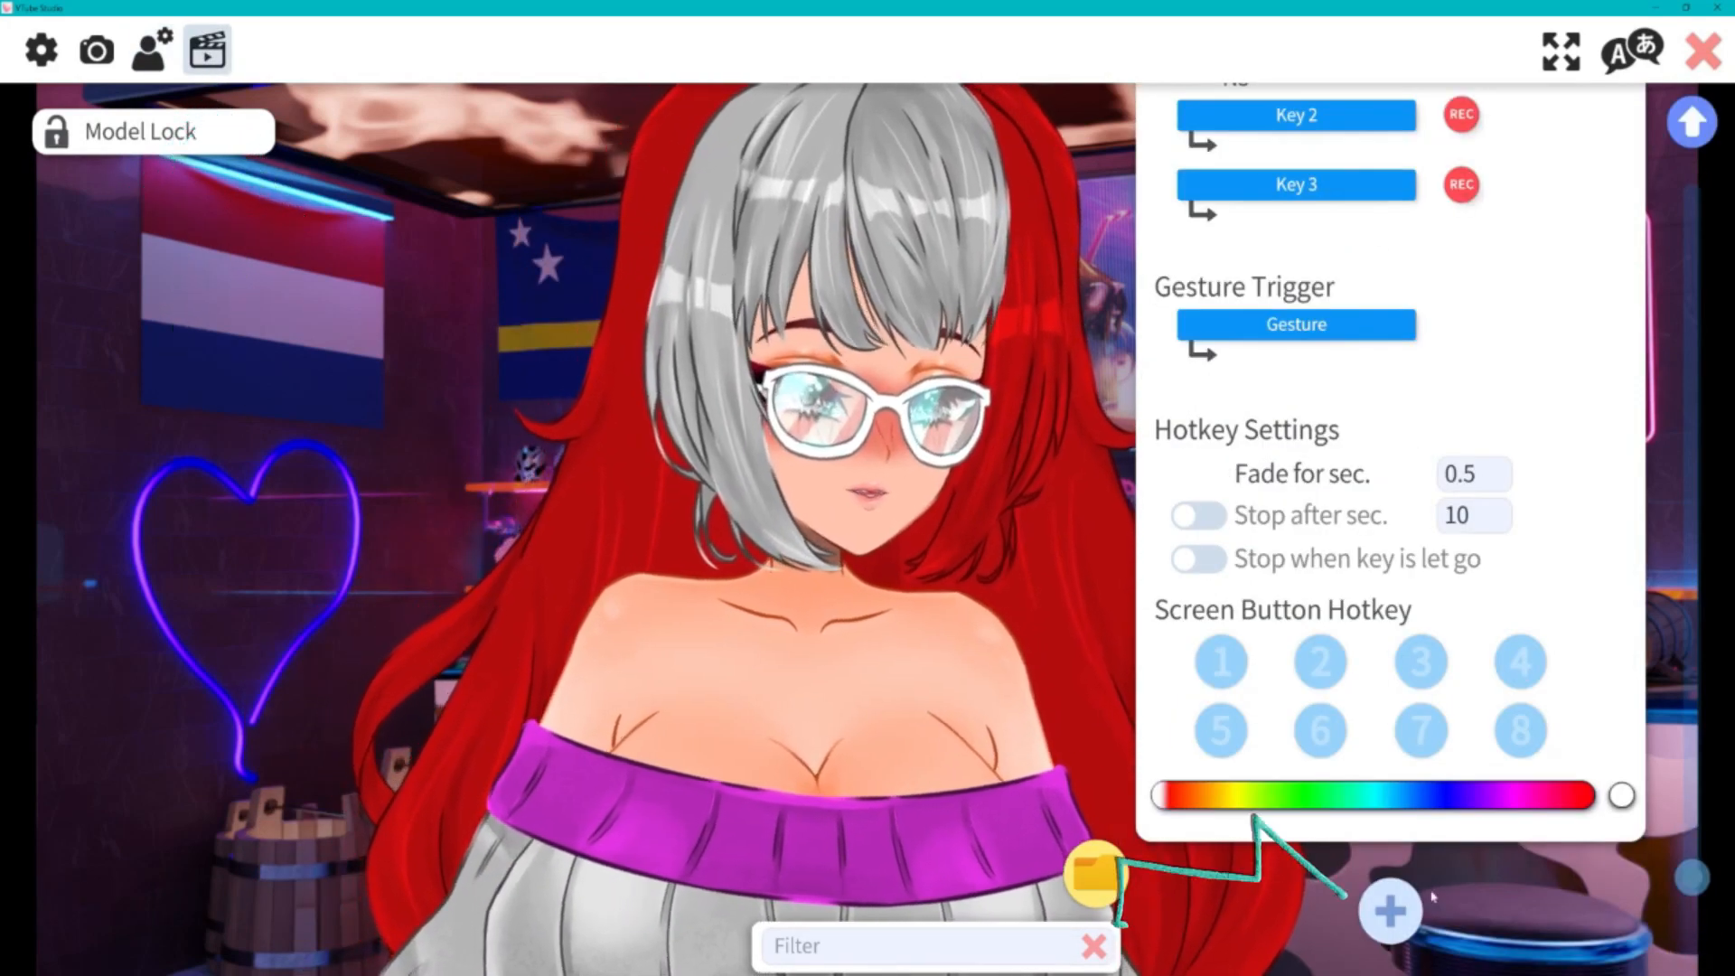
click(1389, 911)
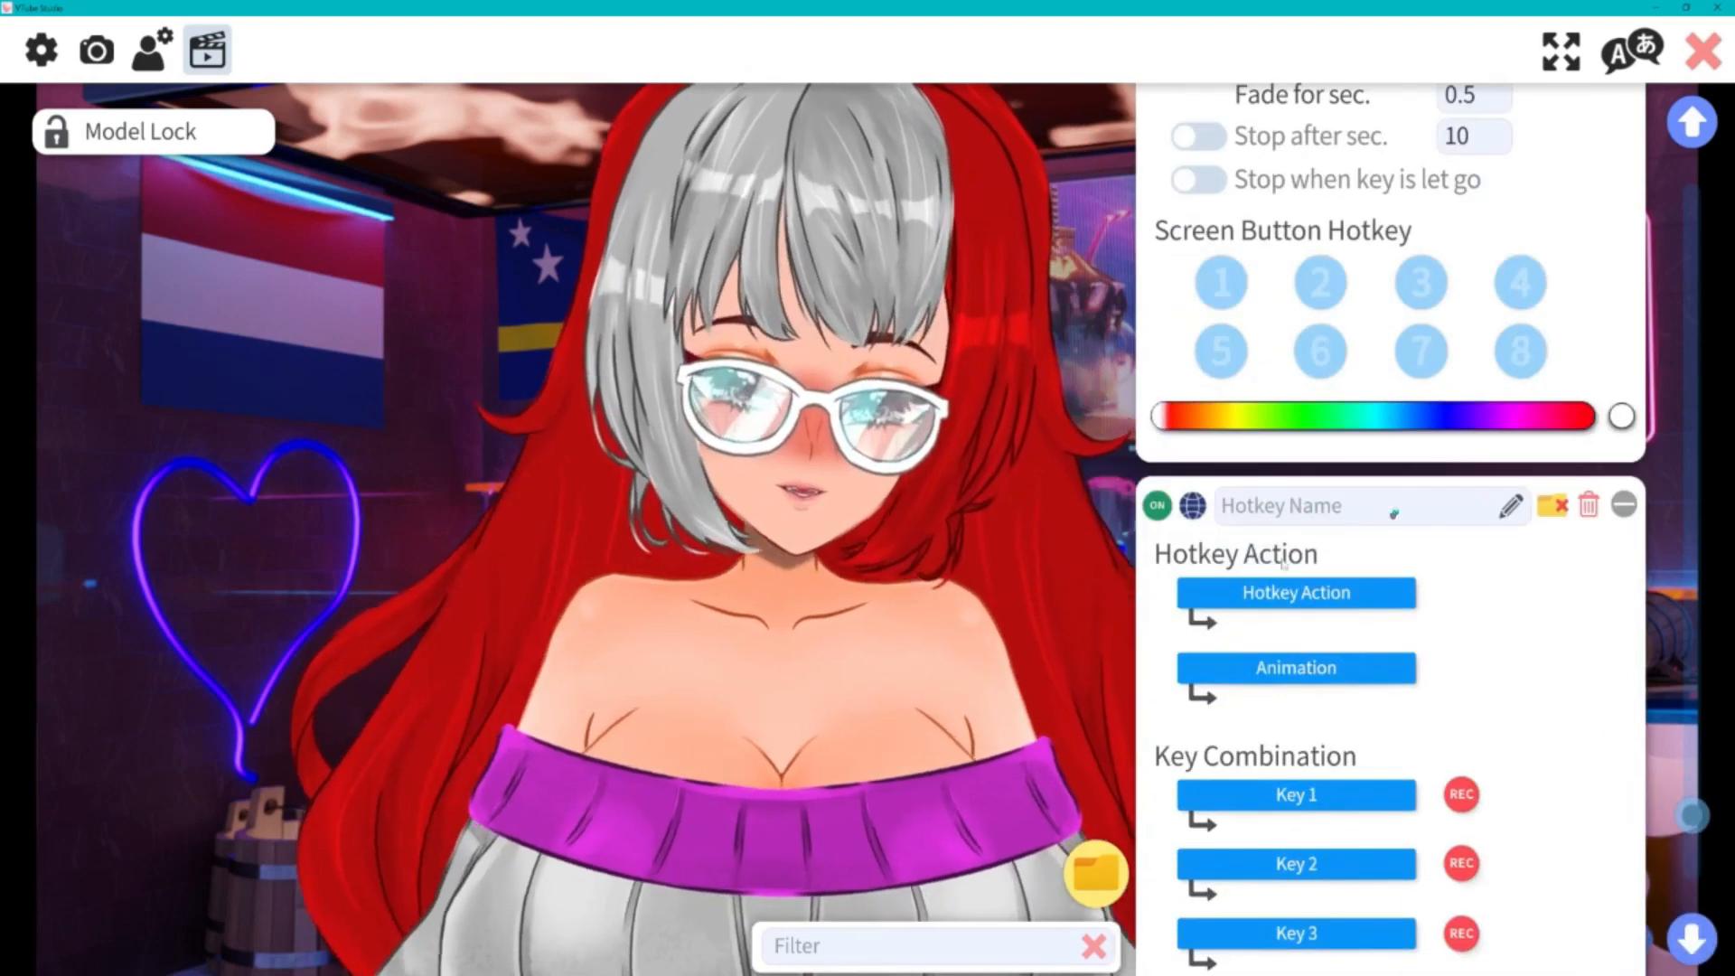
click(1280, 593)
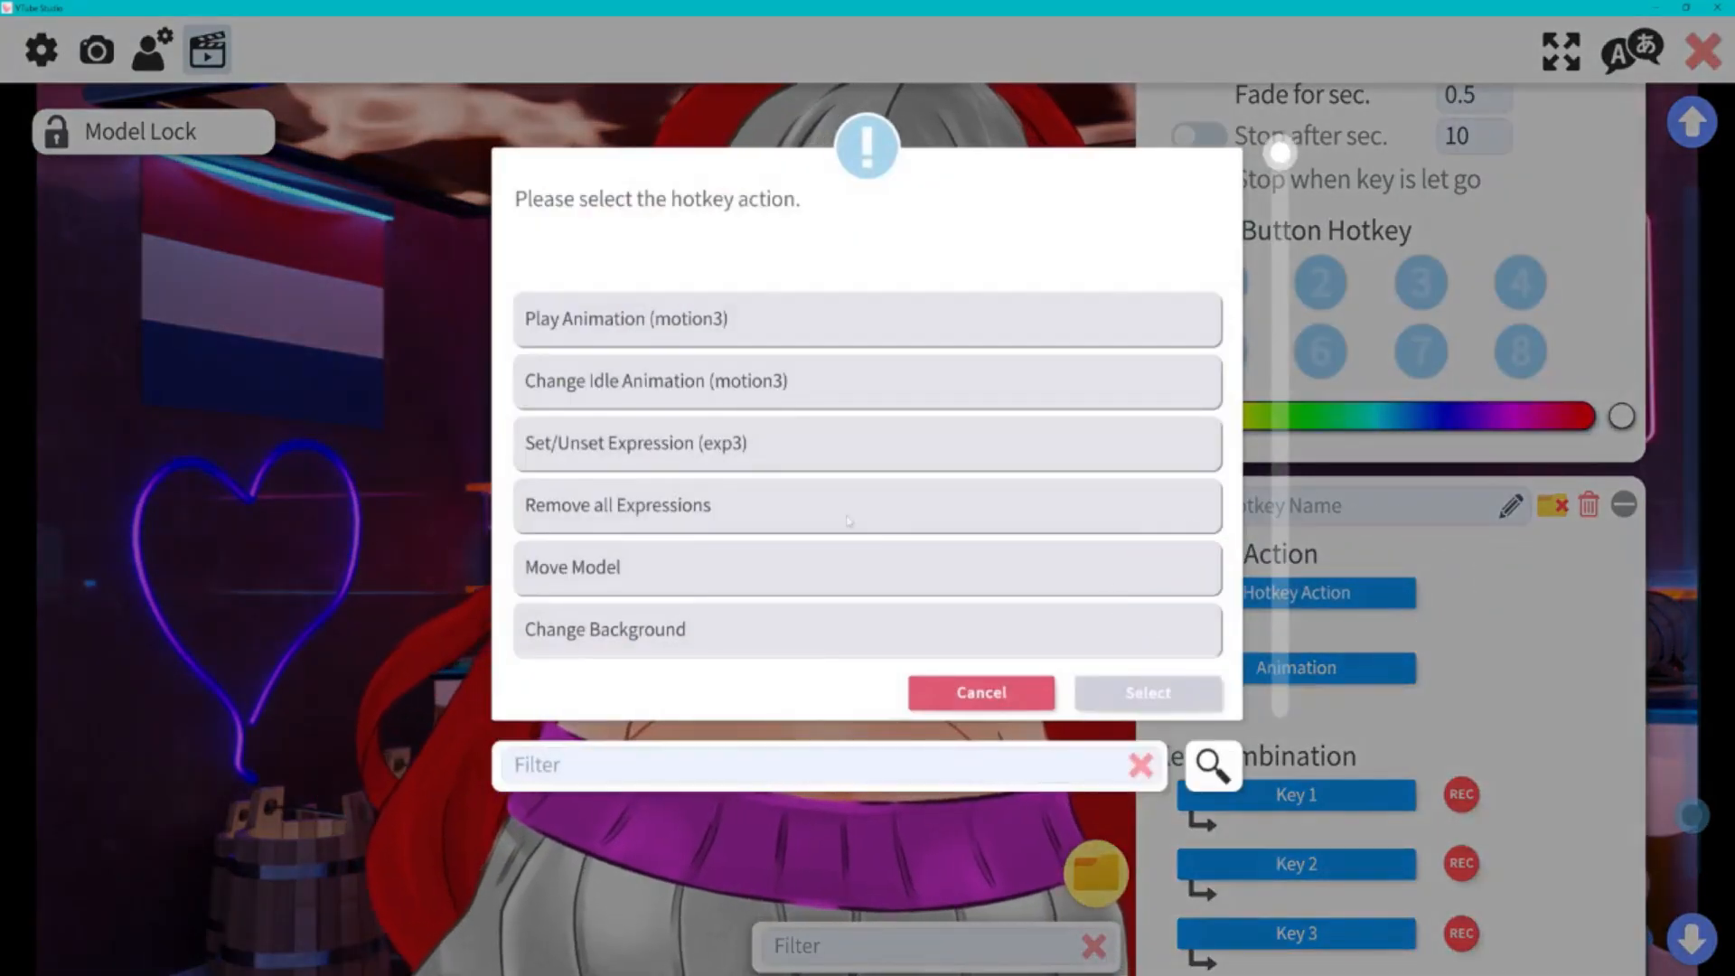
scroll(745, 513, down, 3)
scroll(746, 513, down, 6)
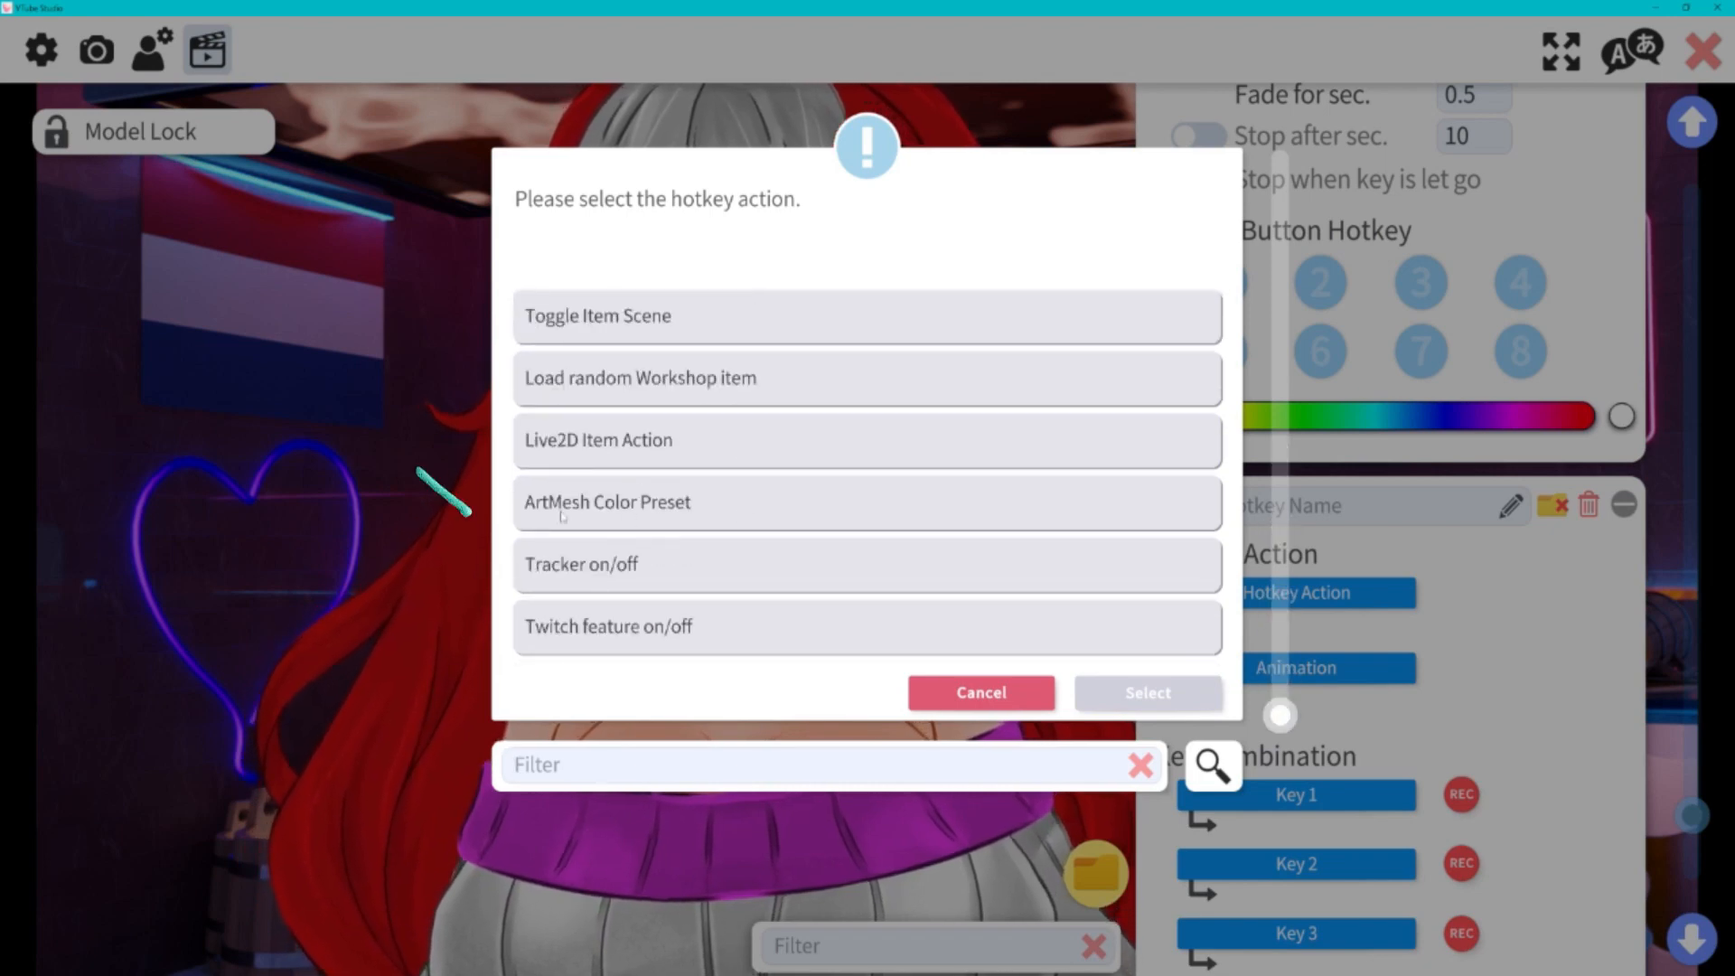
click(717, 503)
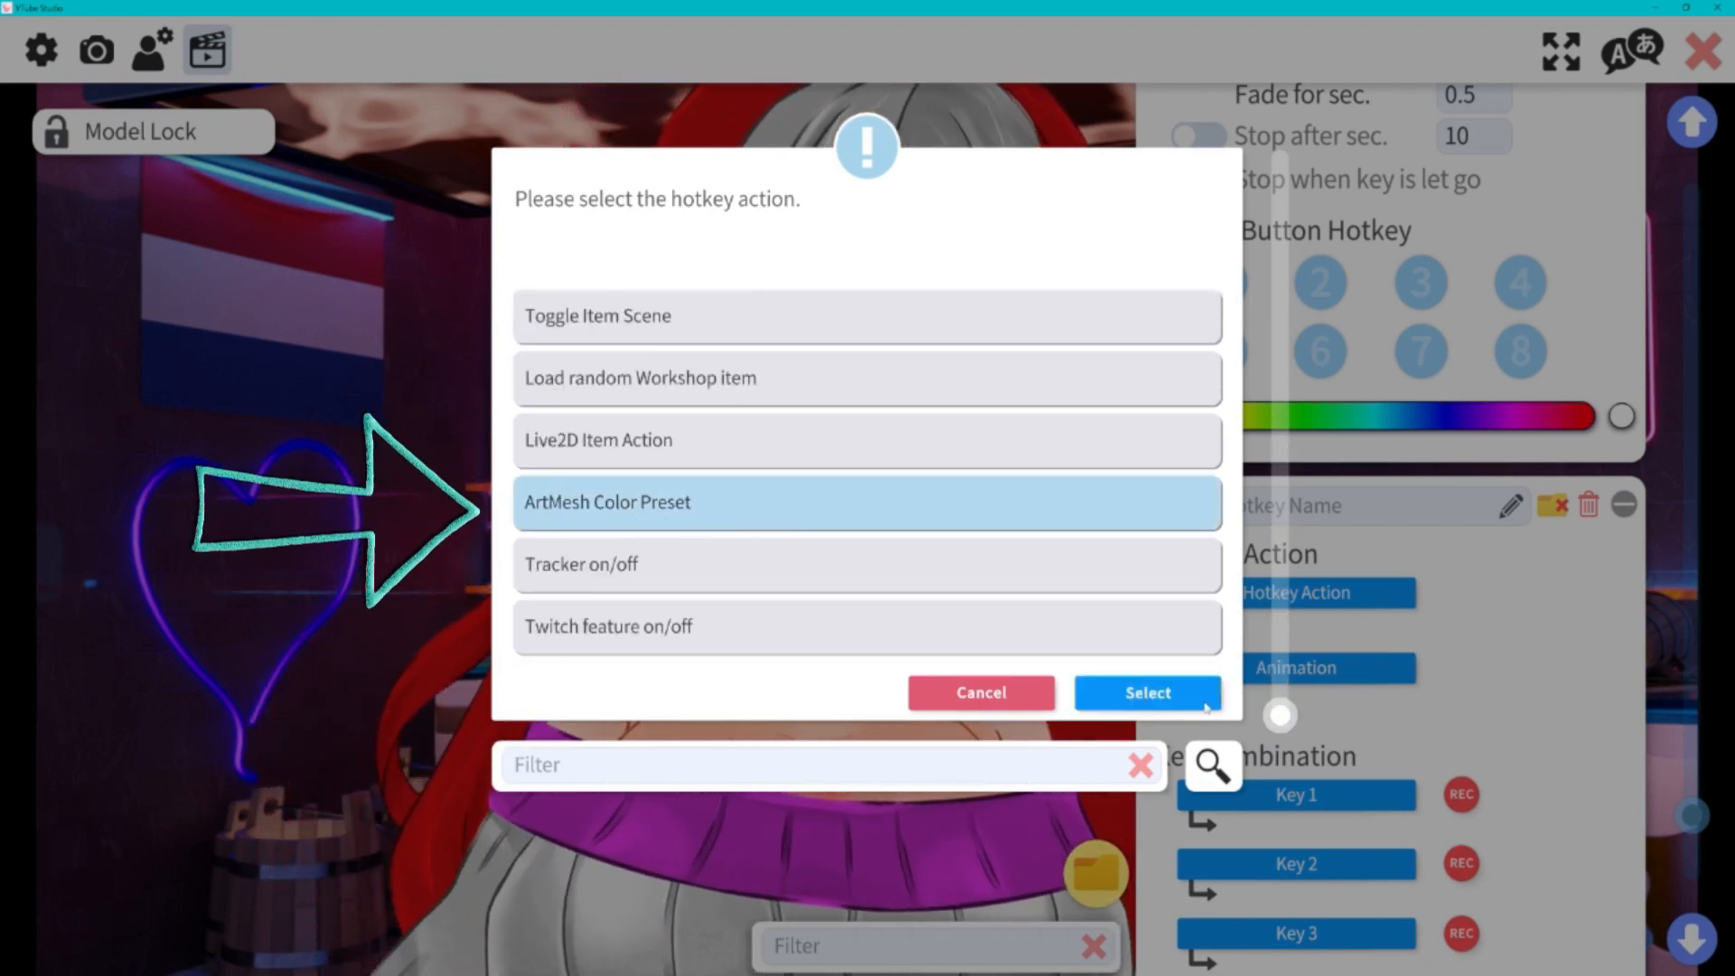
click(1193, 694)
- Record the current ArtMesh colors into the new hotkey, assign numpad 4 as its Key 1, and toggle the preset on the model
click(1324, 669)
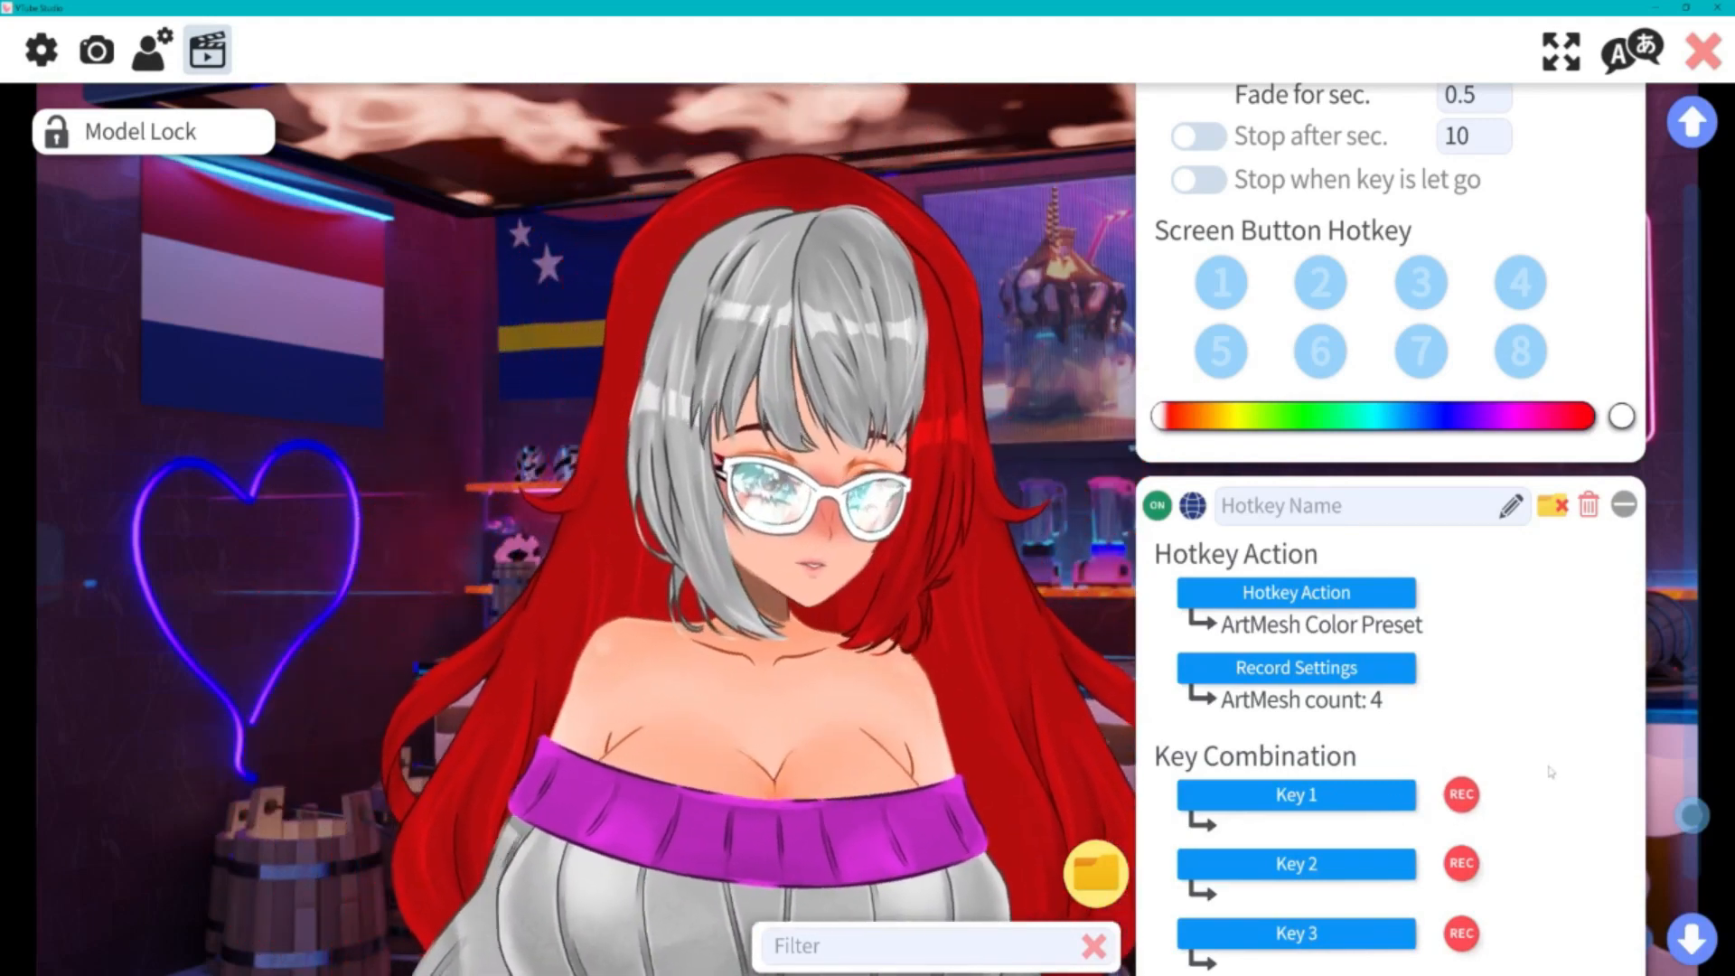
click(1461, 794)
key(KP_4)
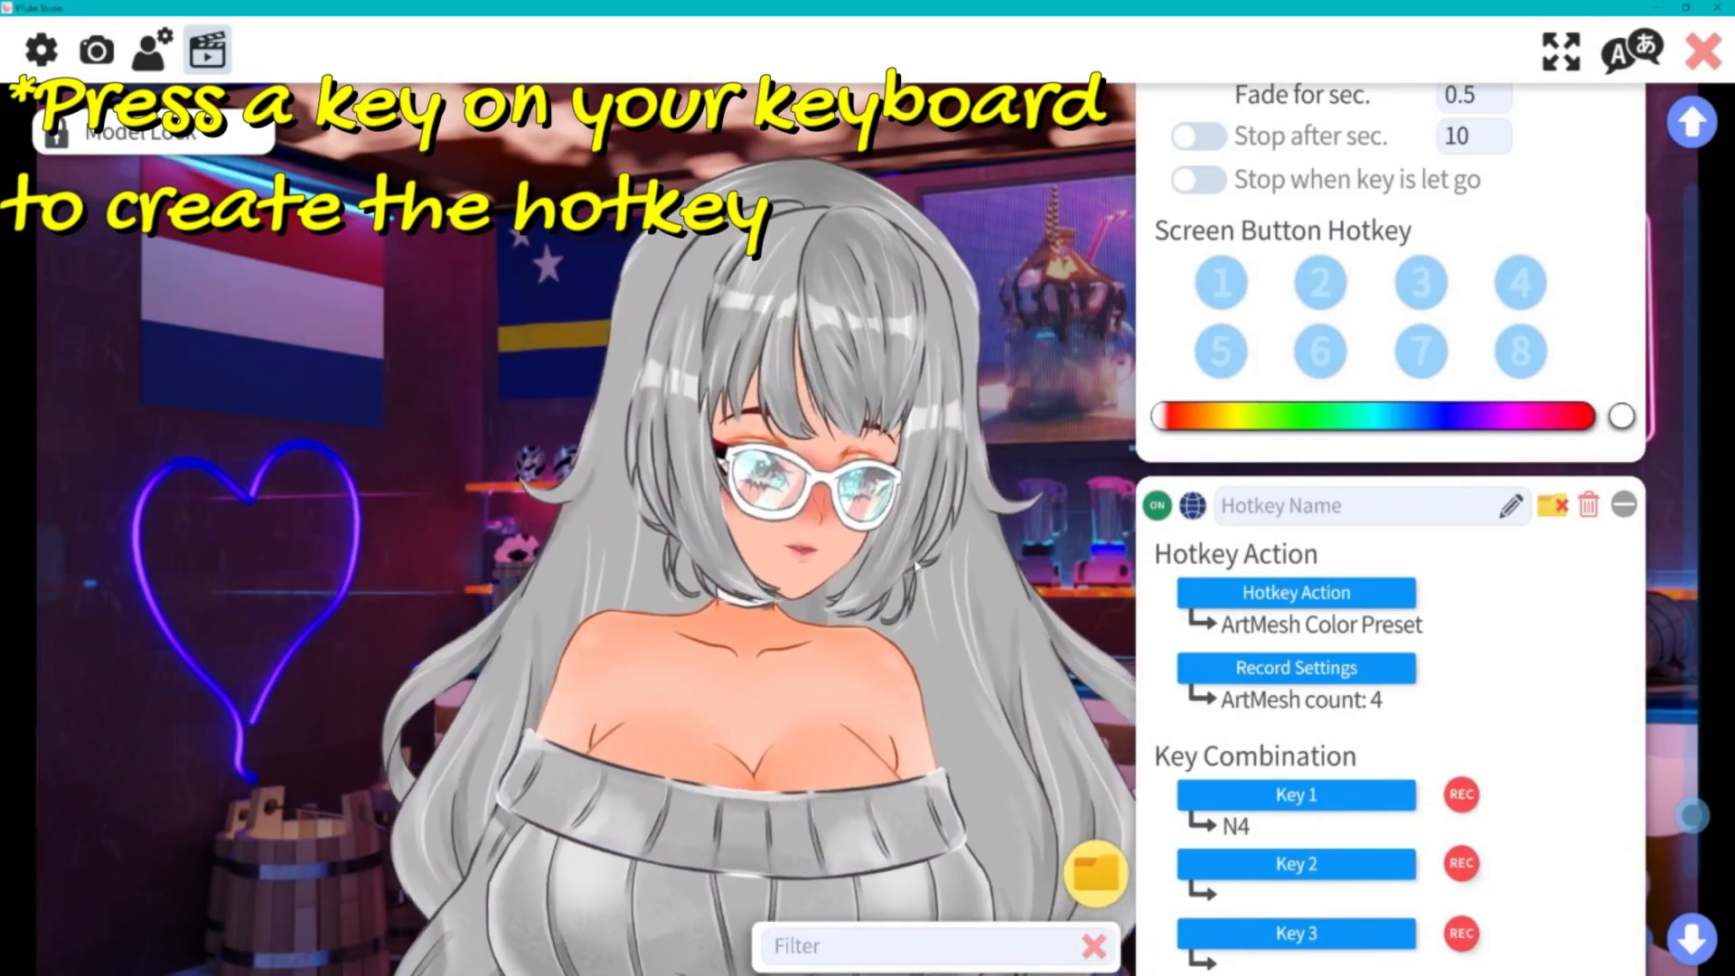
key(KP_4)
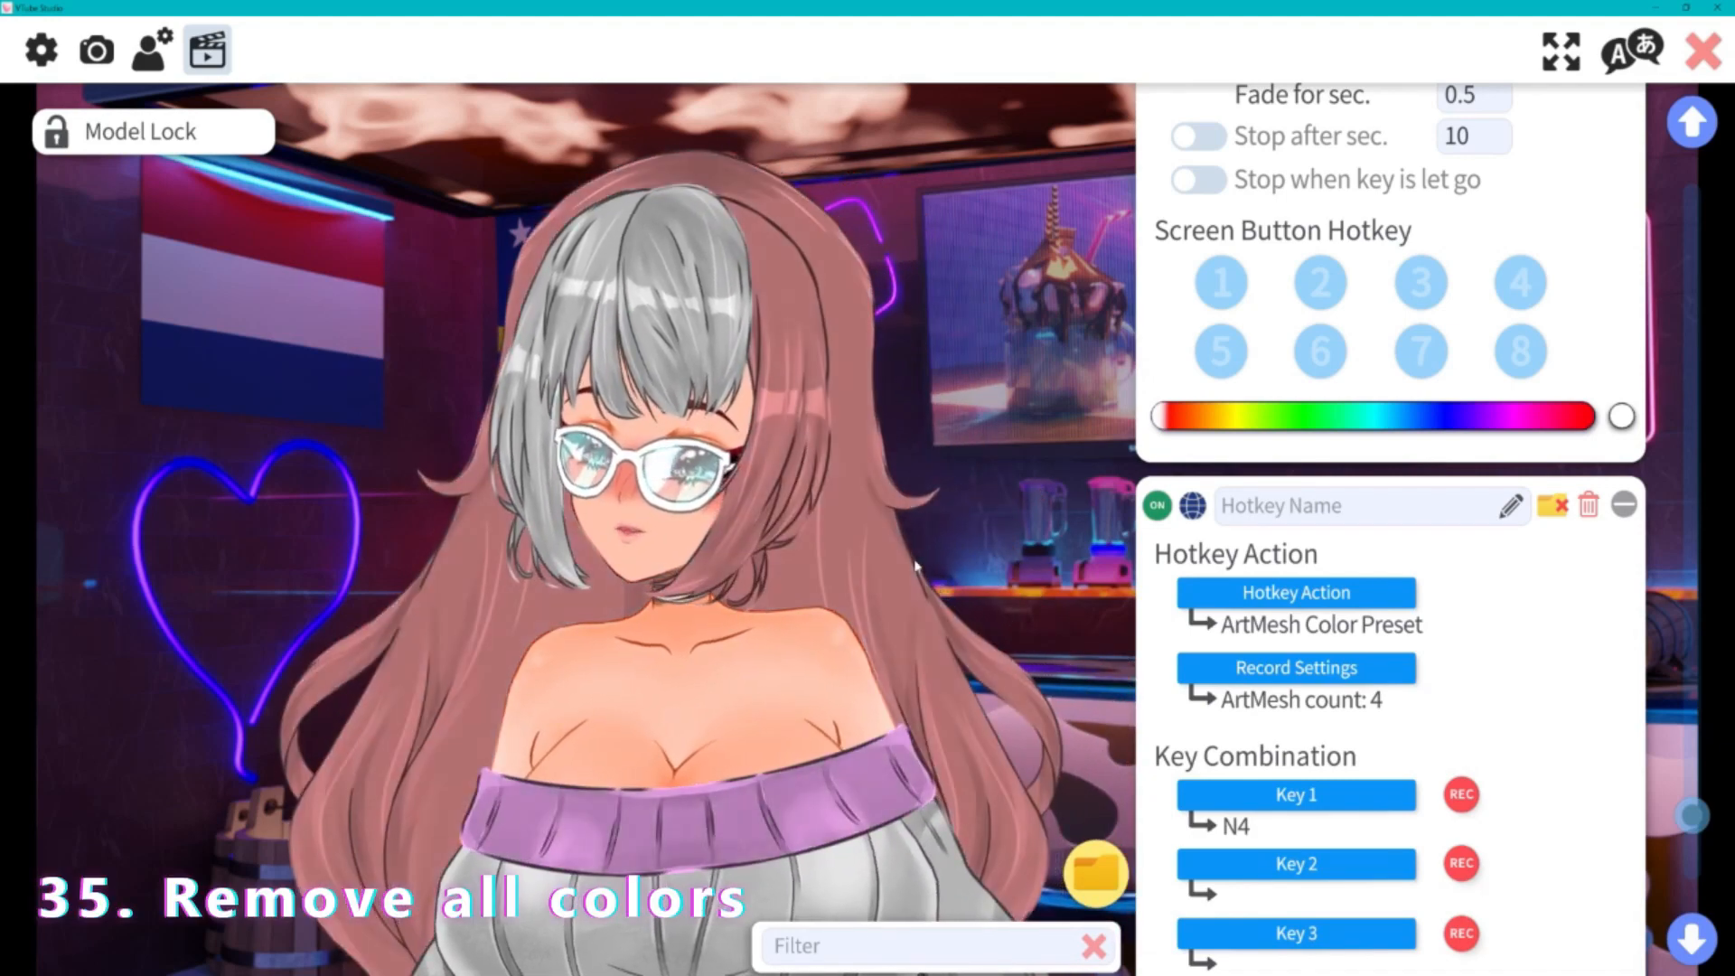
- Filter the hotkeys to the Colors Preset folder and view the settings of the Reset Colors Presets hotkey
click(1099, 873)
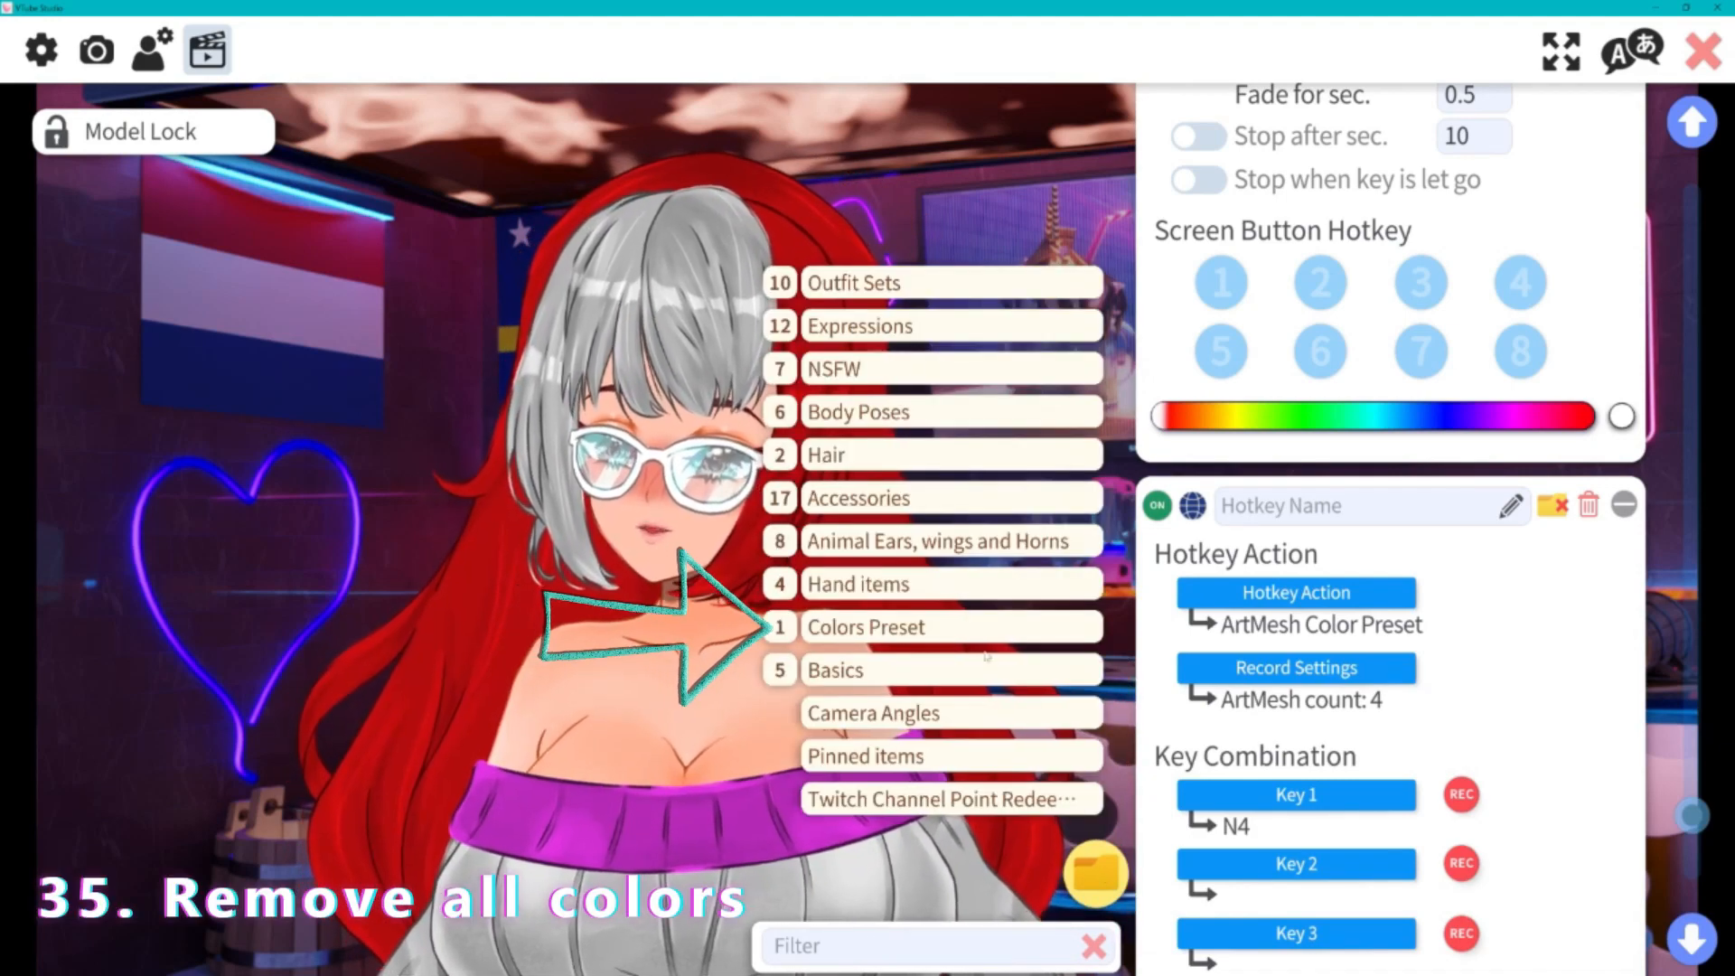
click(946, 634)
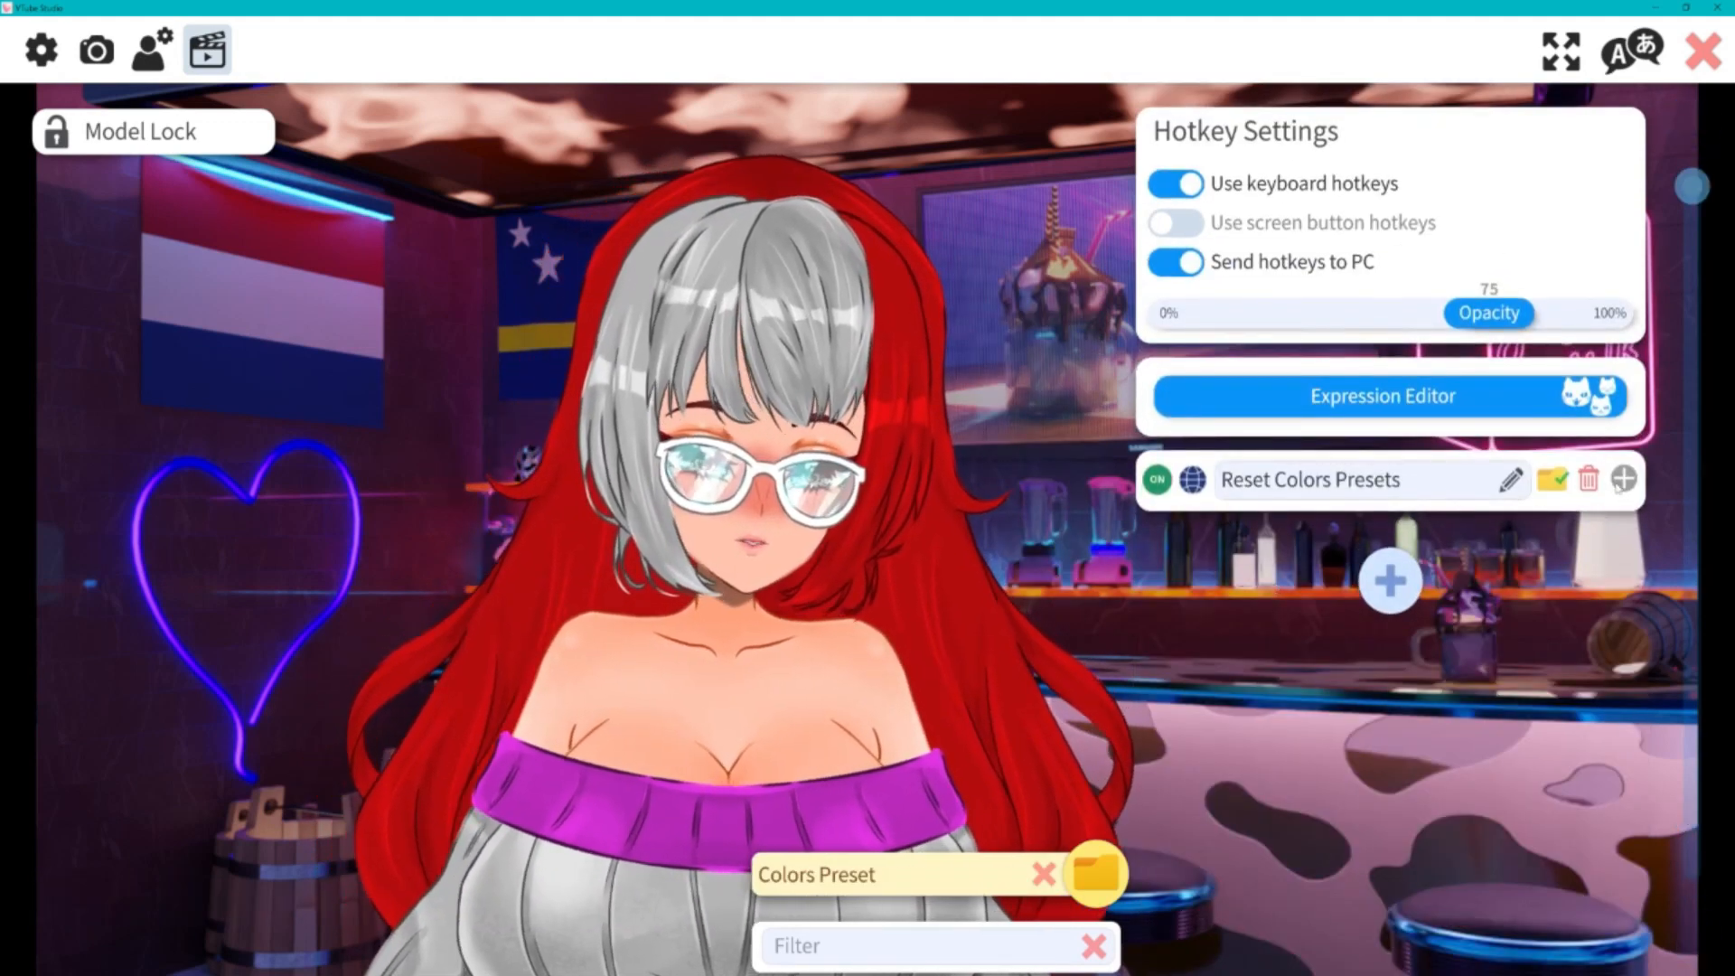
click(1626, 483)
scroll(1438, 603, down, 1)
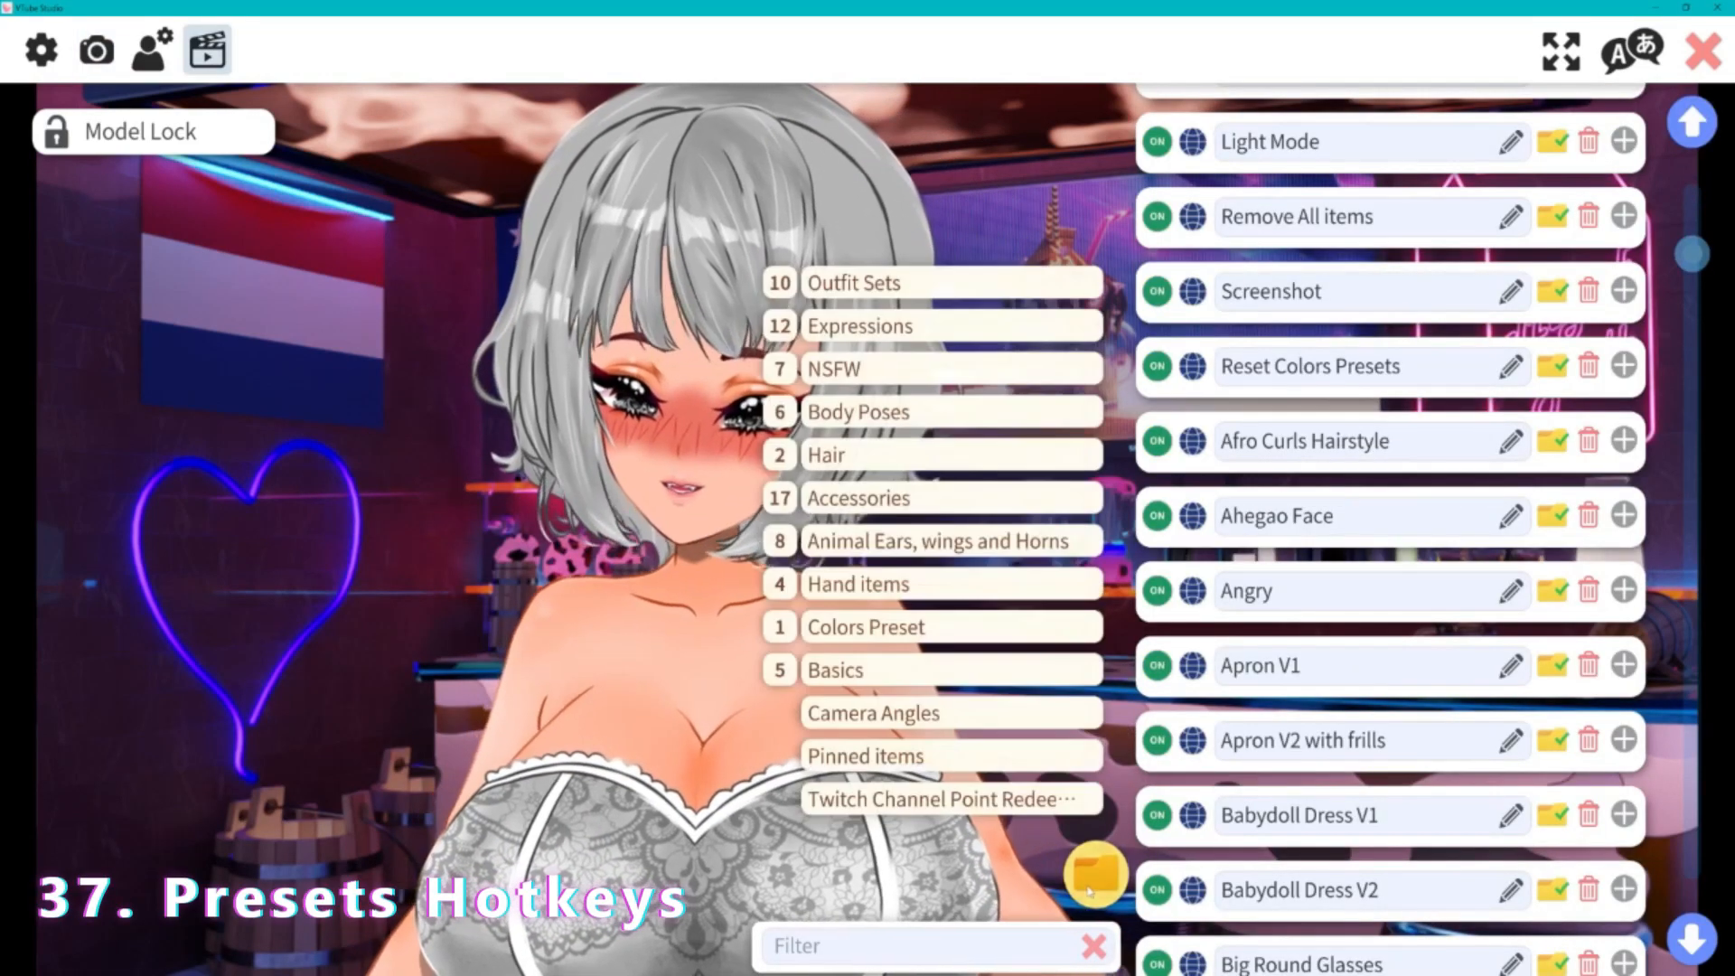
- Filter the hotkeys to the Expressions folder and look through the premade expression hotkeys
click(1090, 885)
click(983, 693)
mouse_move(1093, 878)
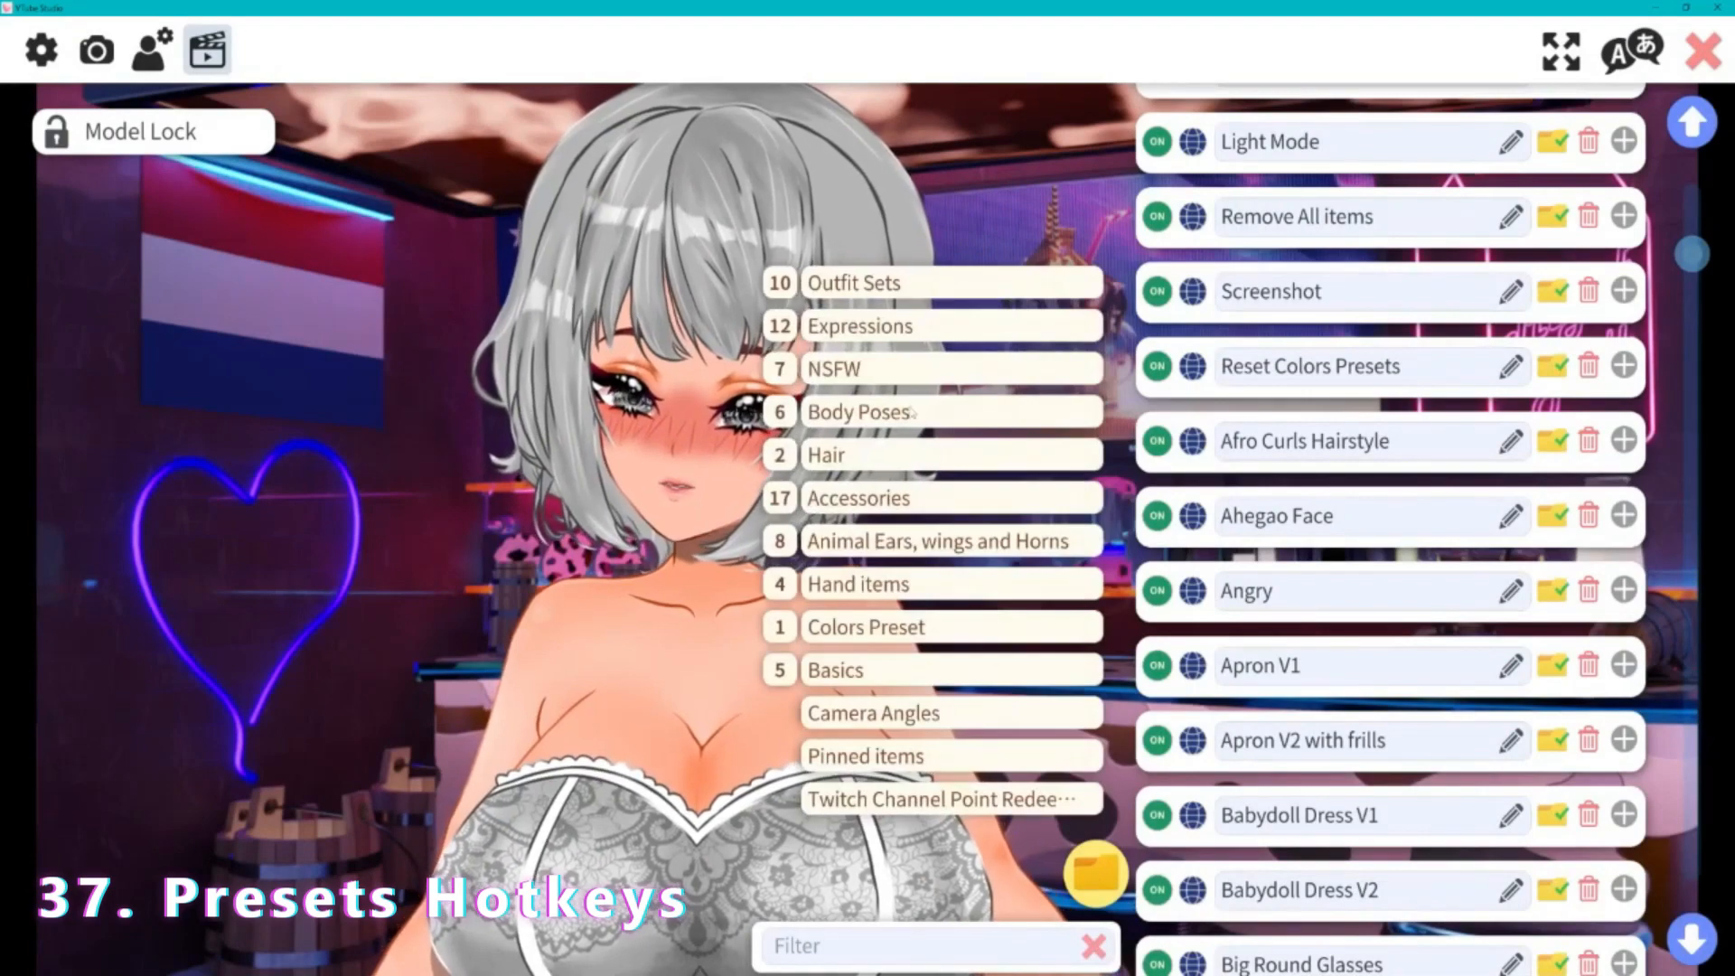
click(876, 340)
scroll(1322, 512, up, 3)
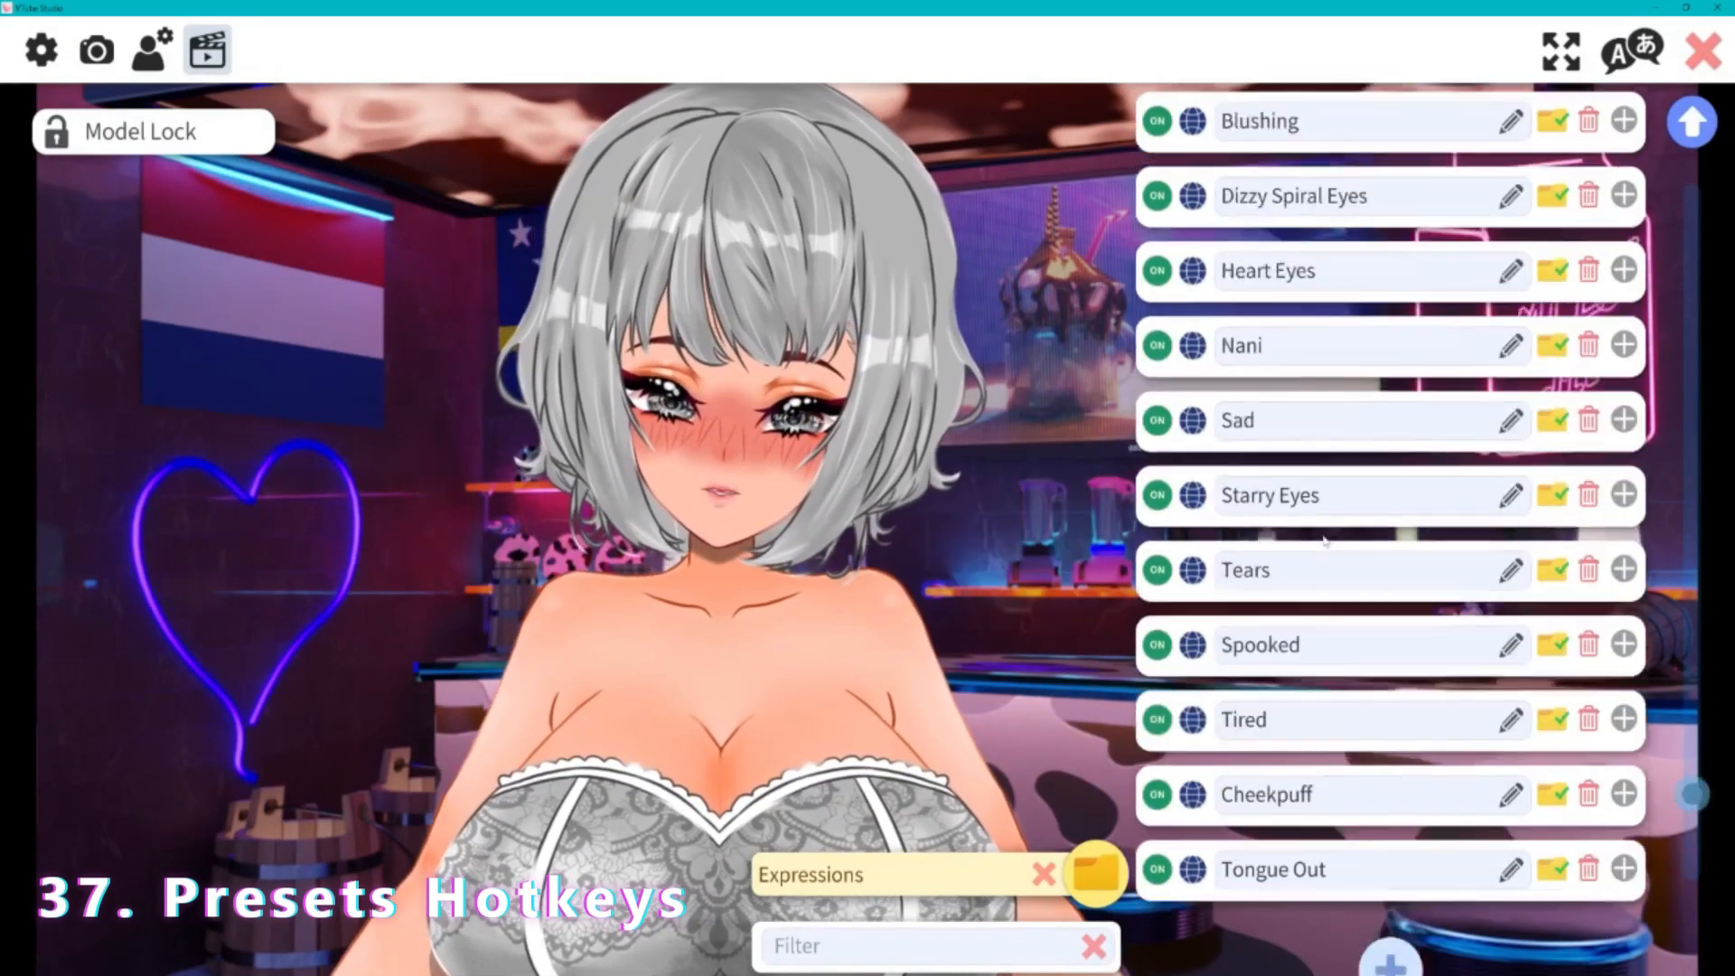
scroll(1322, 512, down, 1)
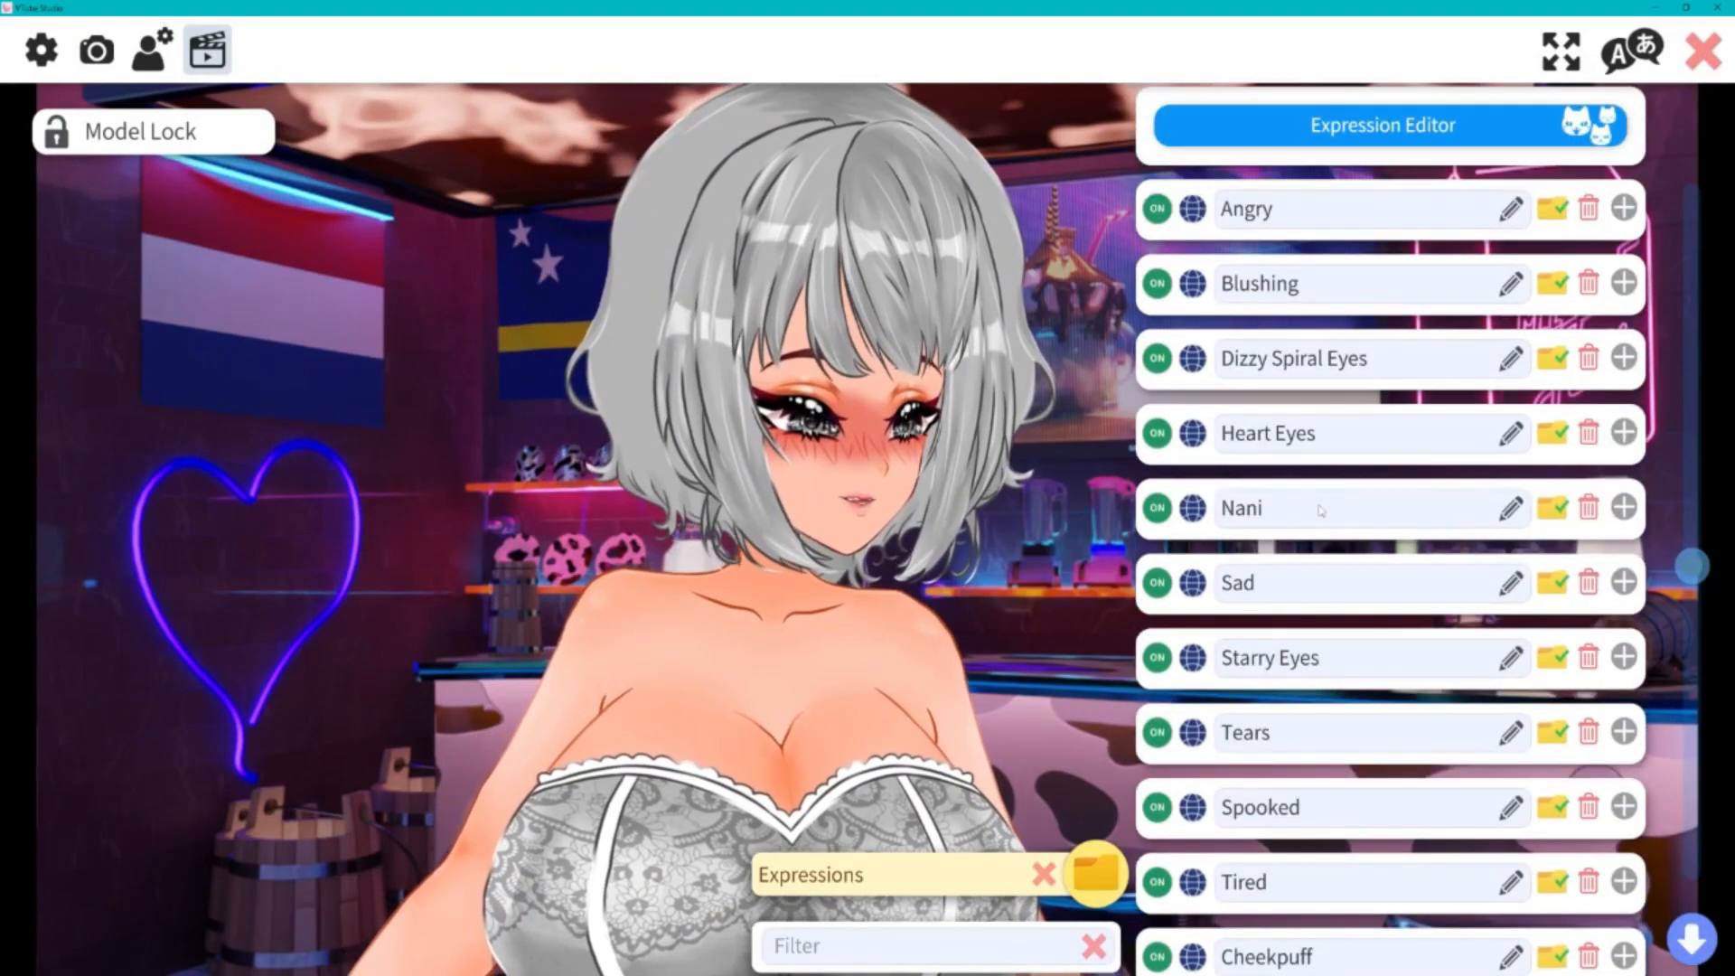
scroll(1321, 511, down, 3)
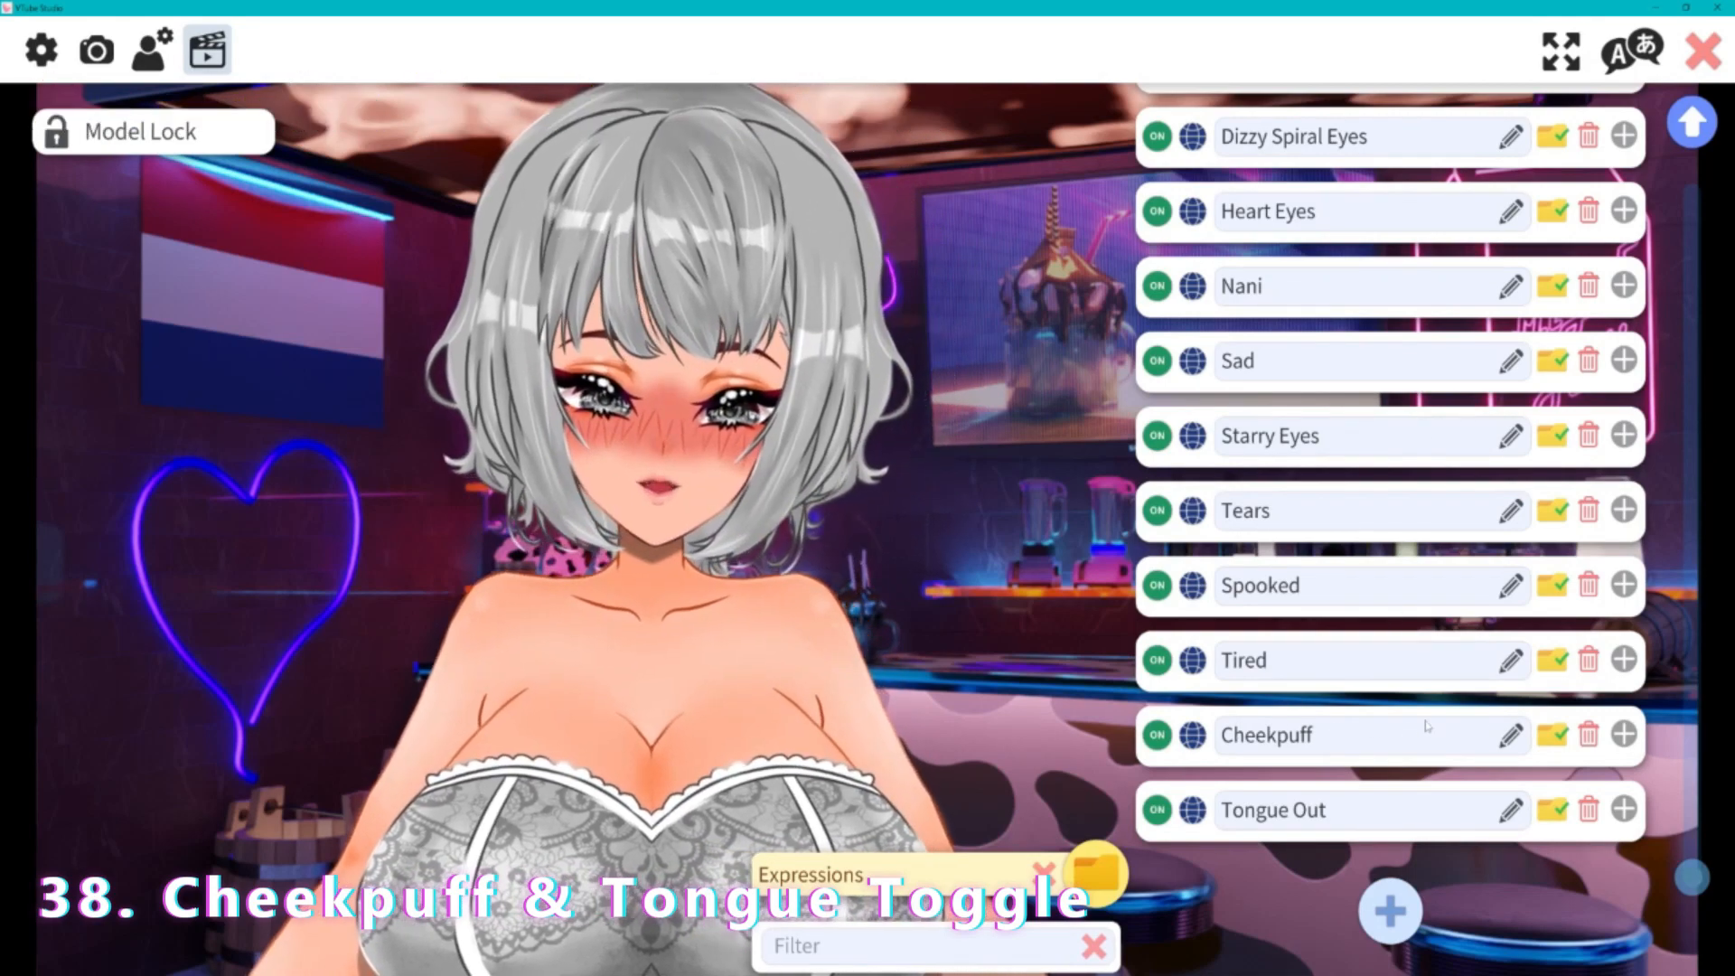
- Expand the Cheekpuff hotkey and review its action, key combination and hotkey settings
click(1624, 734)
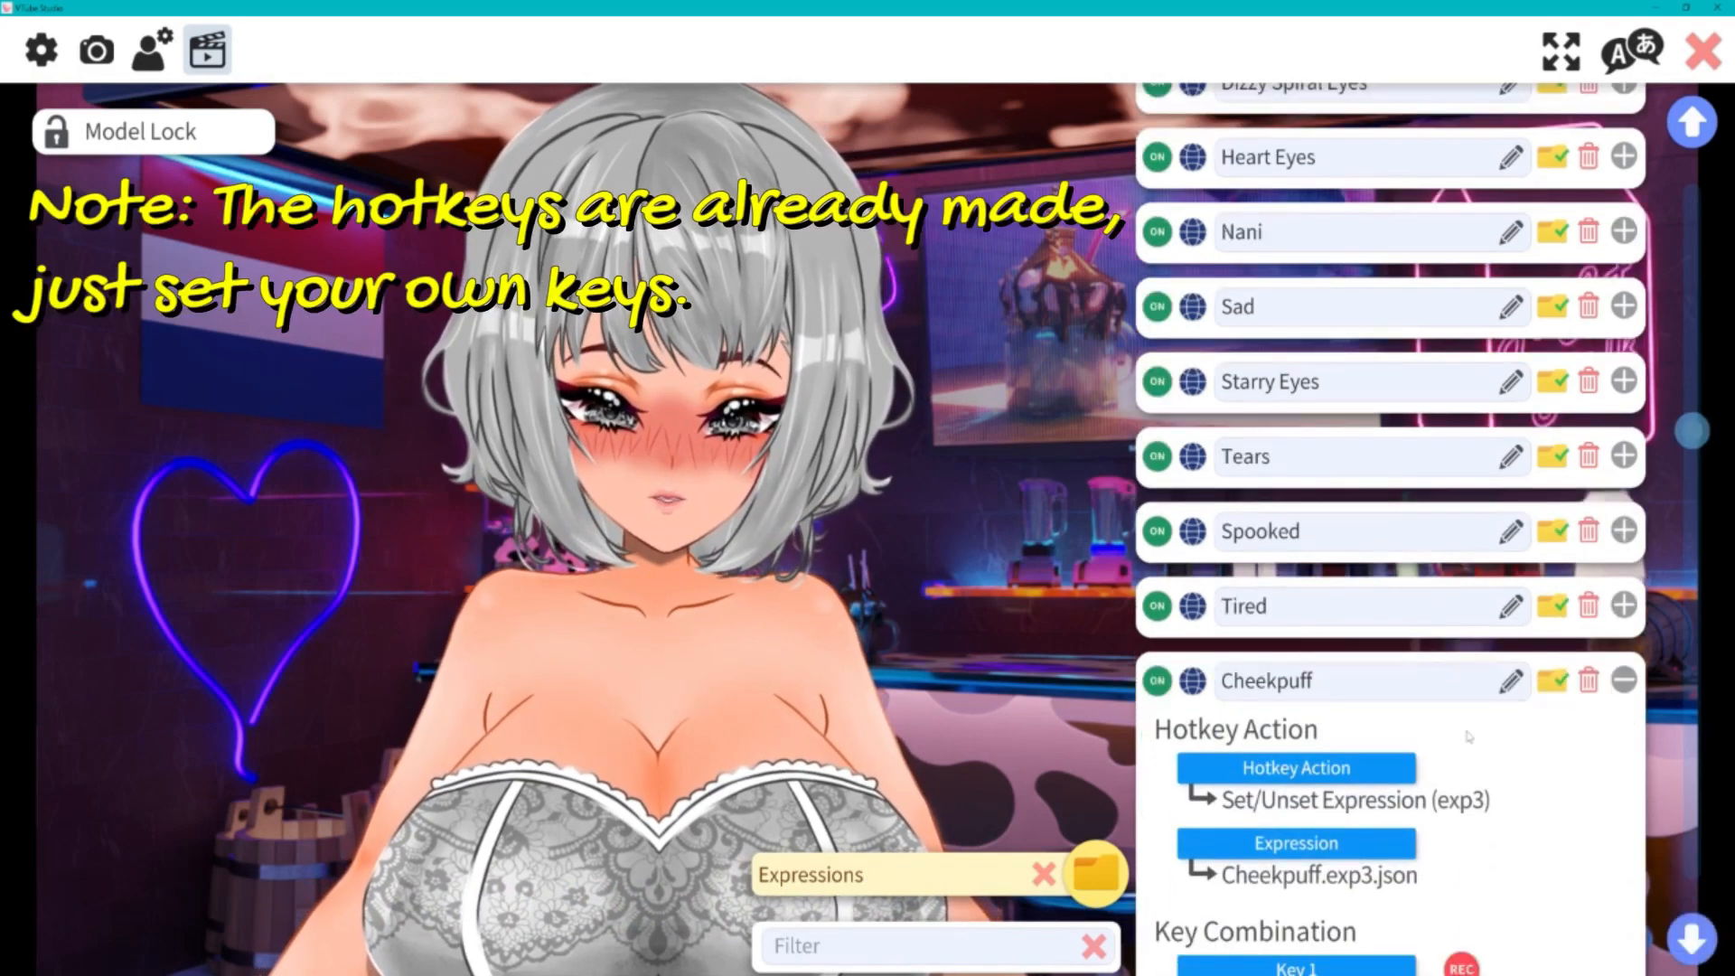
scroll(1551, 713, down, 6)
scroll(1550, 713, down, 11)
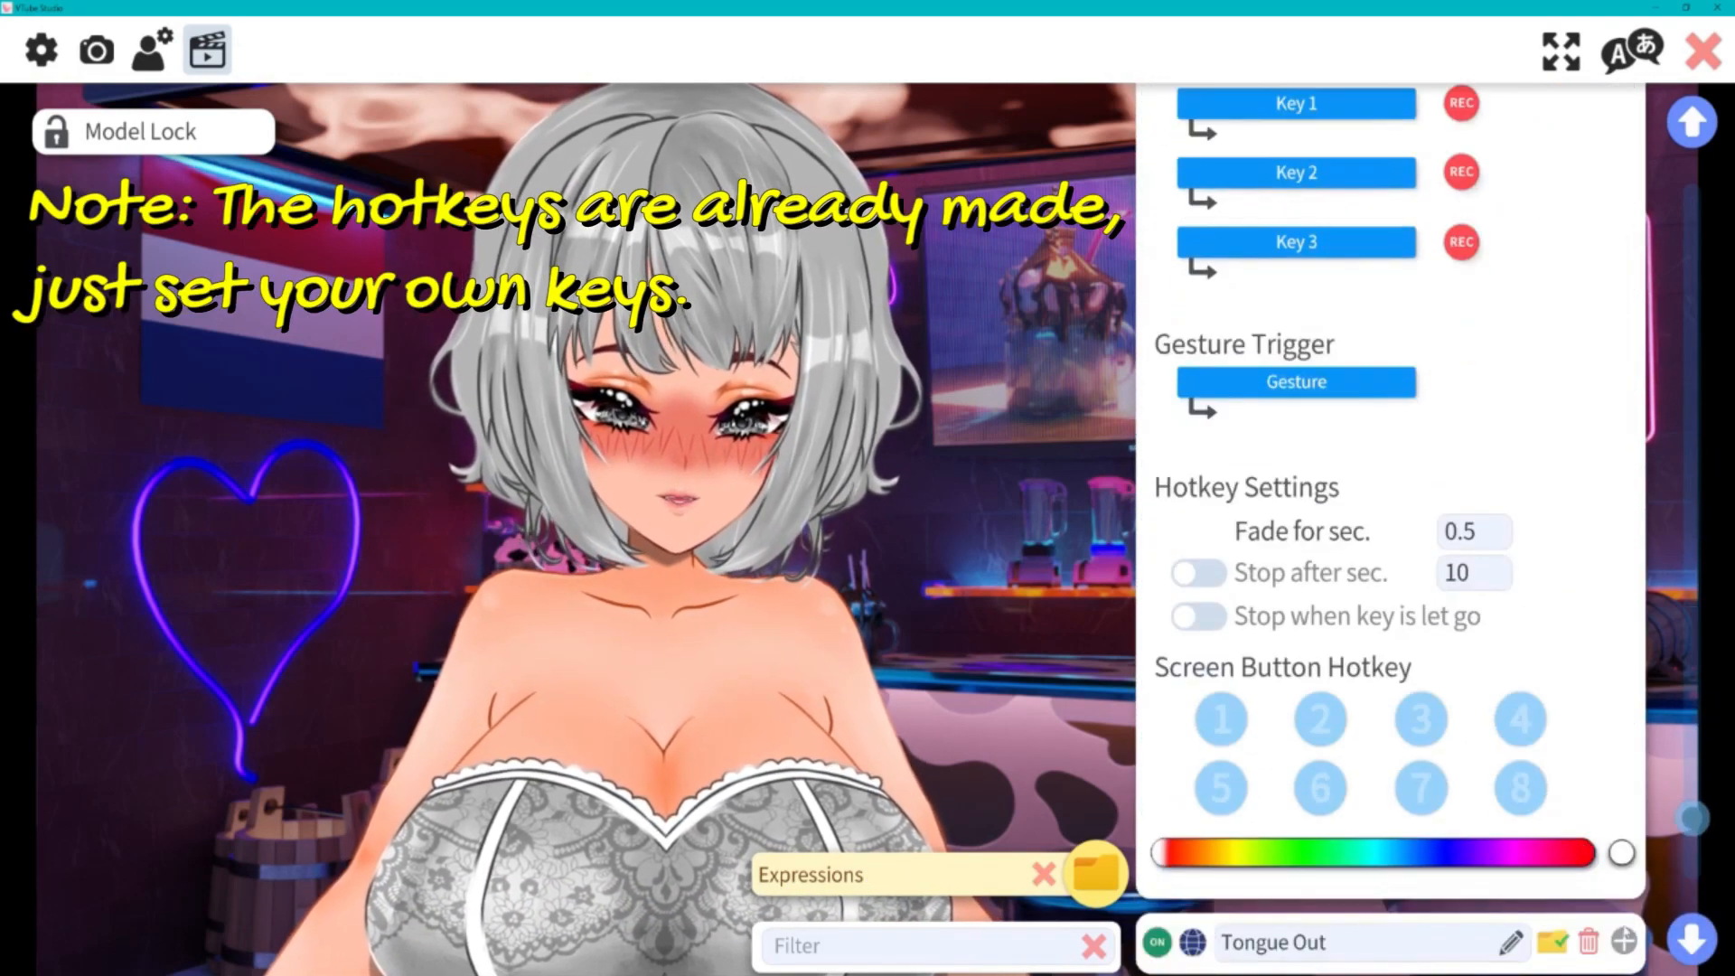